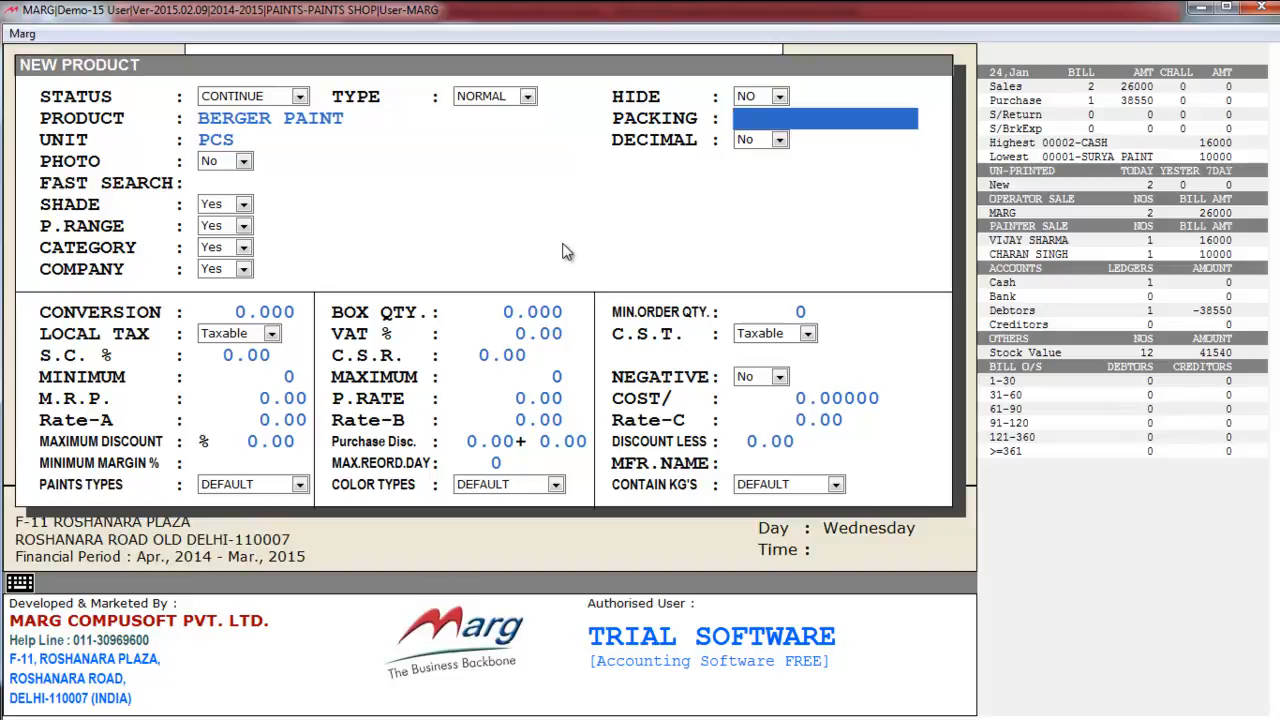
# - Set Berger Paint's packing to 5 and change its unit from PCS to KGS
pyautogui.write('5')
pyautogui.press('Return')
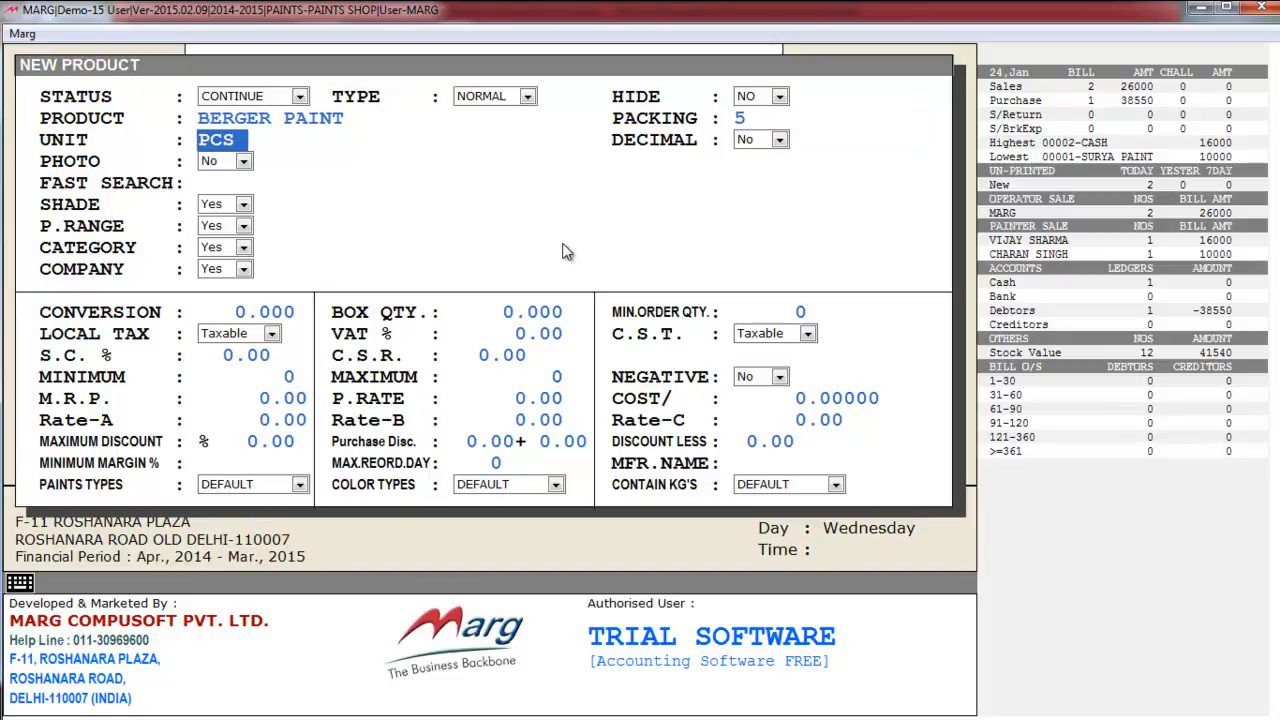
pyautogui.press('Delete')
pyautogui.press('Delete')
pyautogui.press('Delete')
pyautogui.write('KGS')
pyautogui.press('Return')
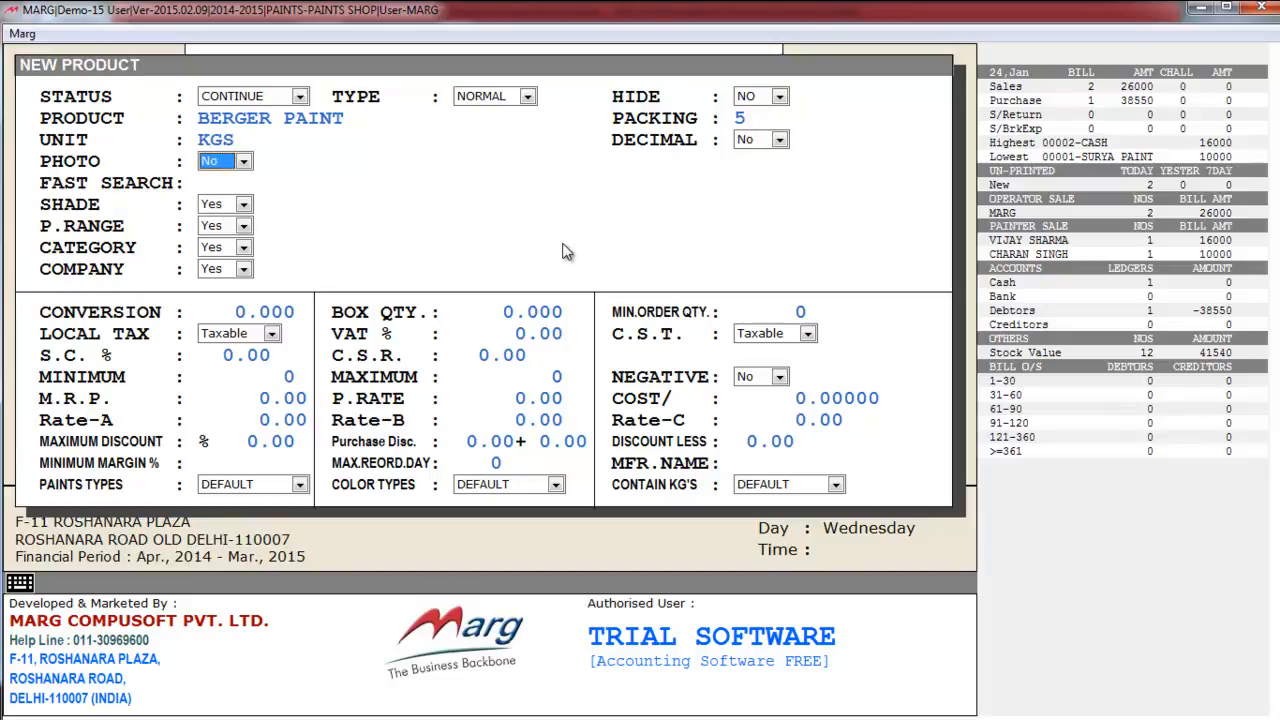
# - Switch the Shade setting to Yes to bring up the shade list
pyautogui.press('Return')
pyautogui.press('Return')
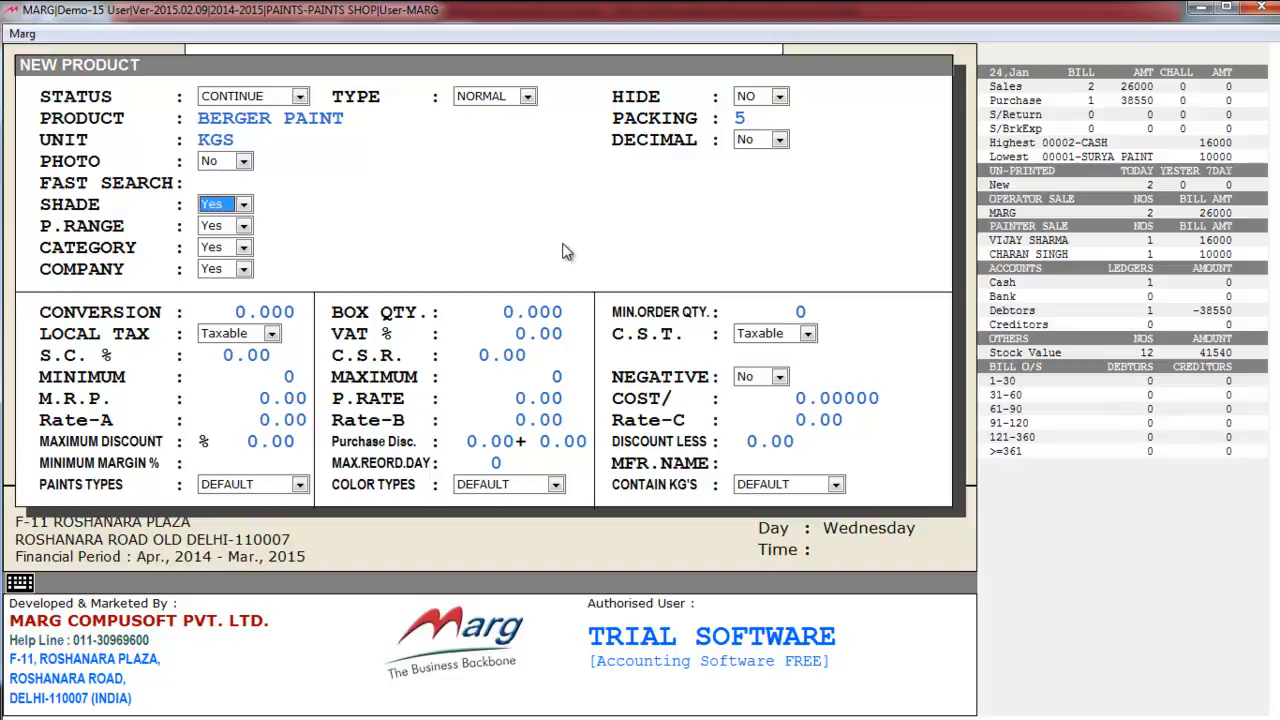
pyautogui.press('space')
pyautogui.press('Up')
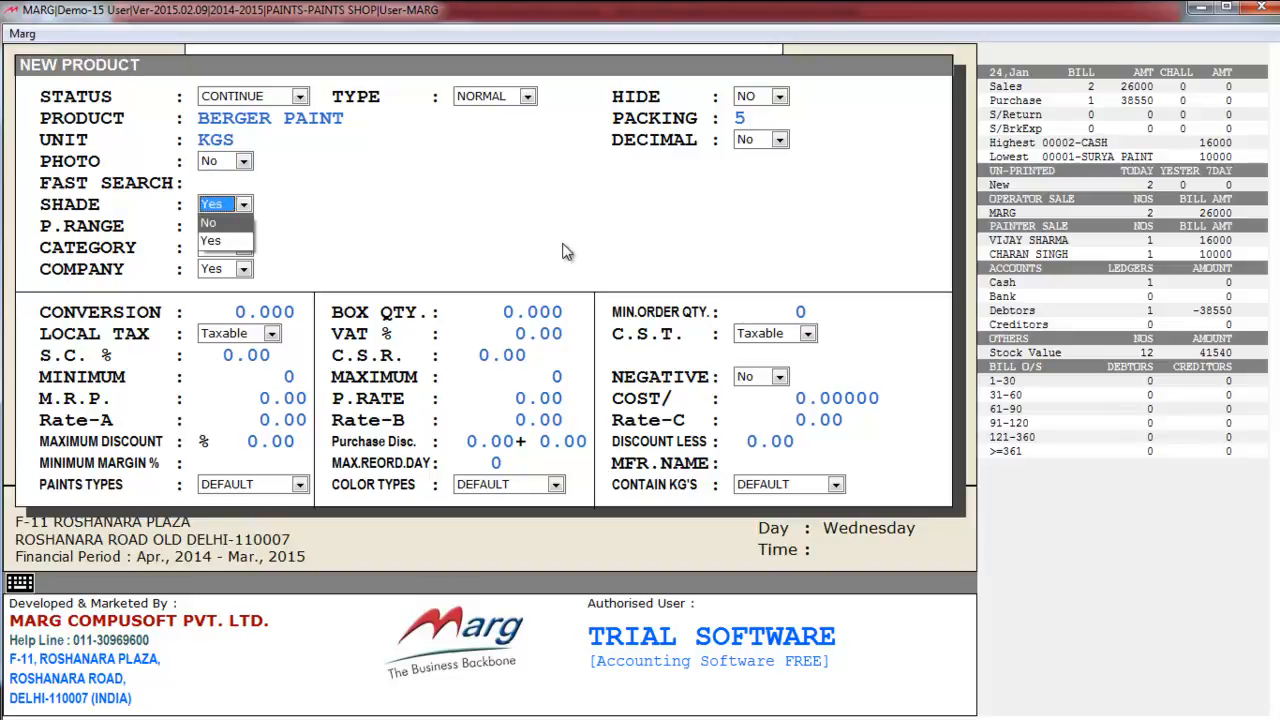
pyautogui.press('Return')
# - Assign YELLOW SHADE to Berger Paint and open the price range choices
pyautogui.press('Down')
pyautogui.press('Down')
pyautogui.press('Down')
pyautogui.press('Down')
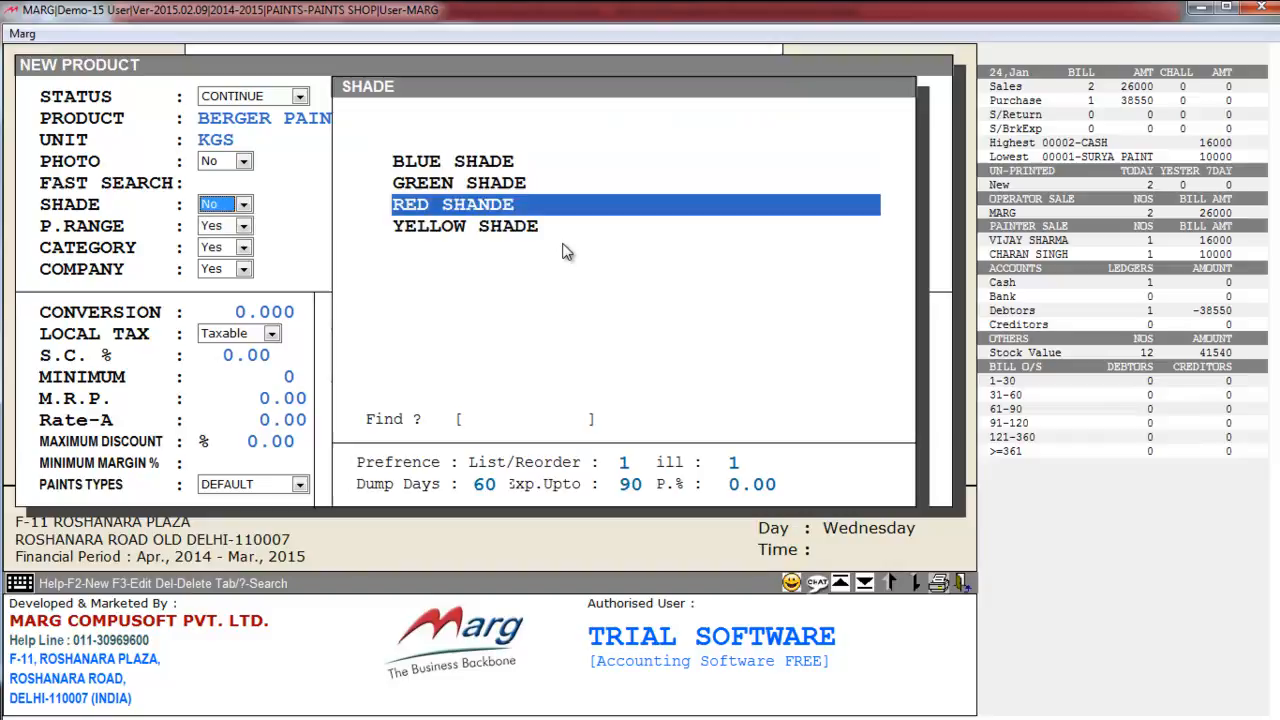
pyautogui.press('Up')
pyautogui.press('Up')
pyautogui.press('Up')
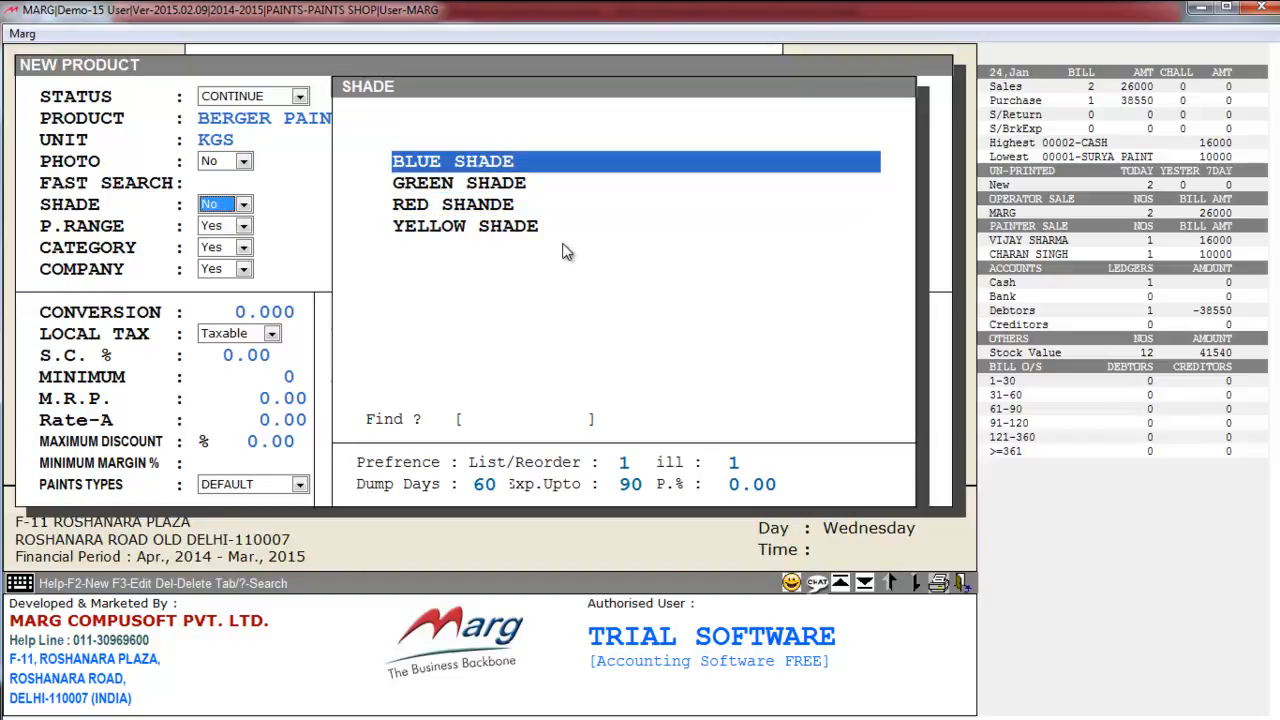
pyautogui.press('Down')
pyautogui.press('Down')
pyautogui.press('Down')
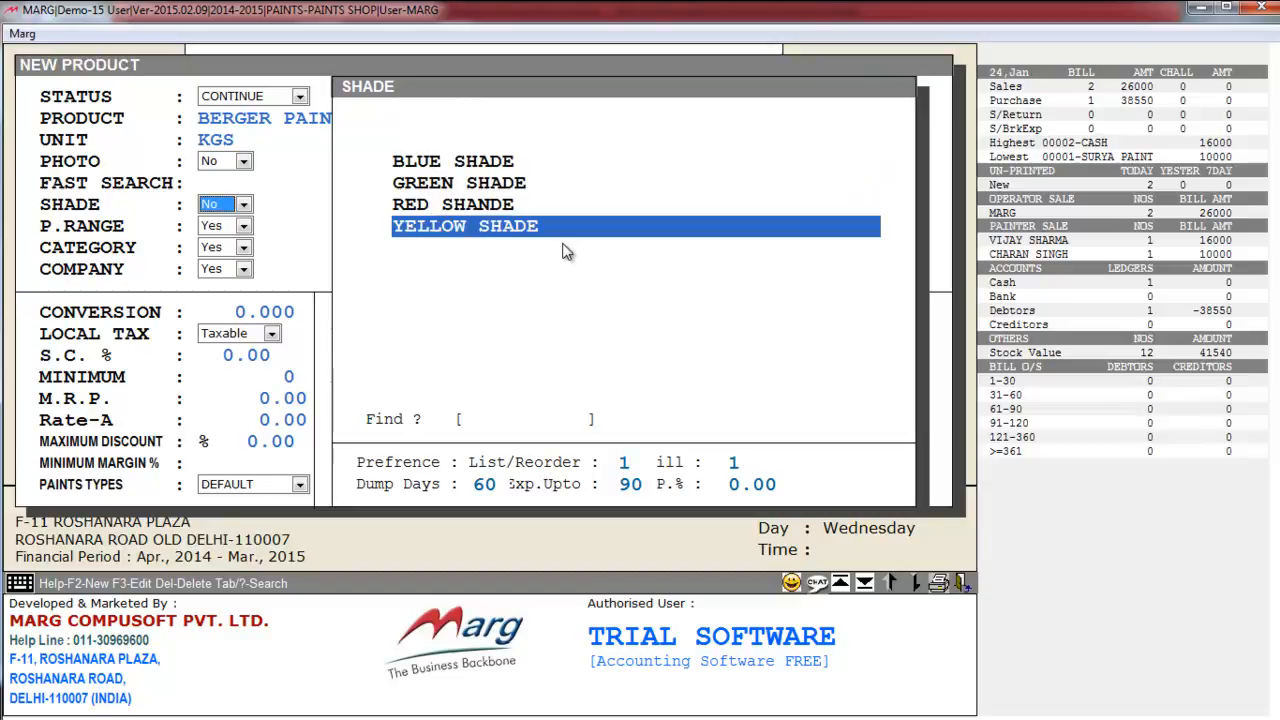
pyautogui.press('F2')
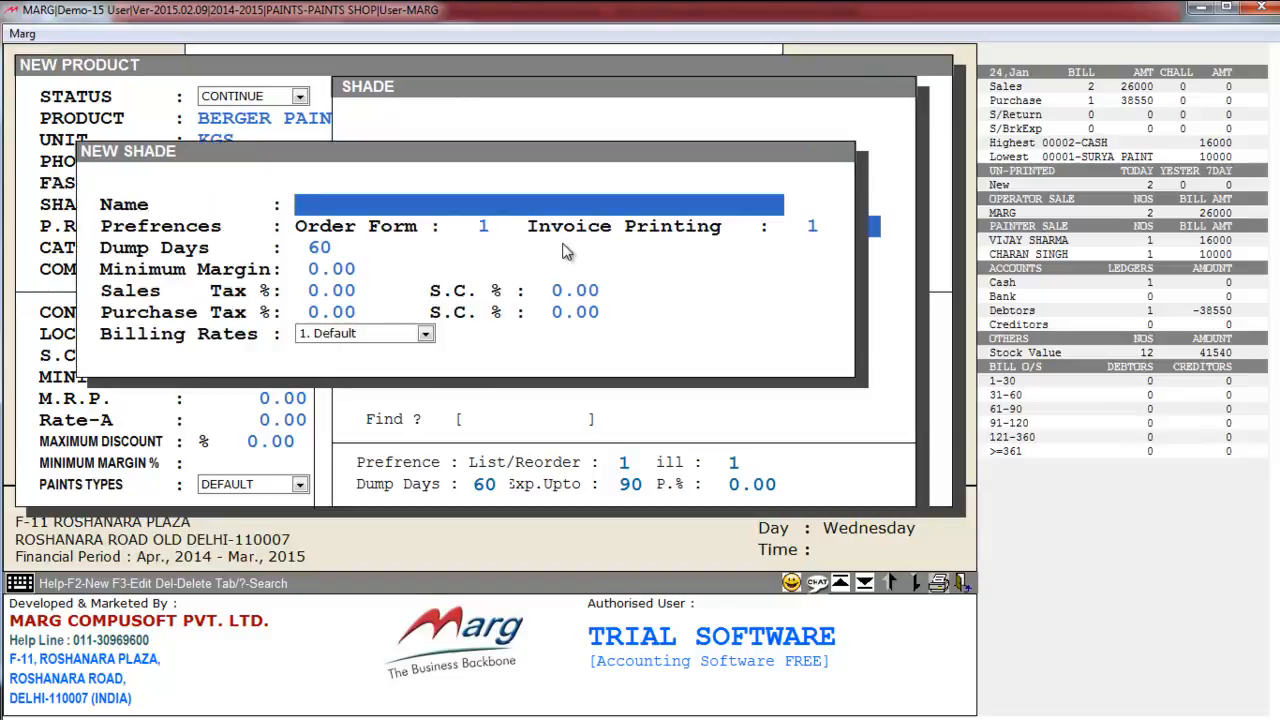
pyautogui.press('Escape')
pyautogui.press('Return')
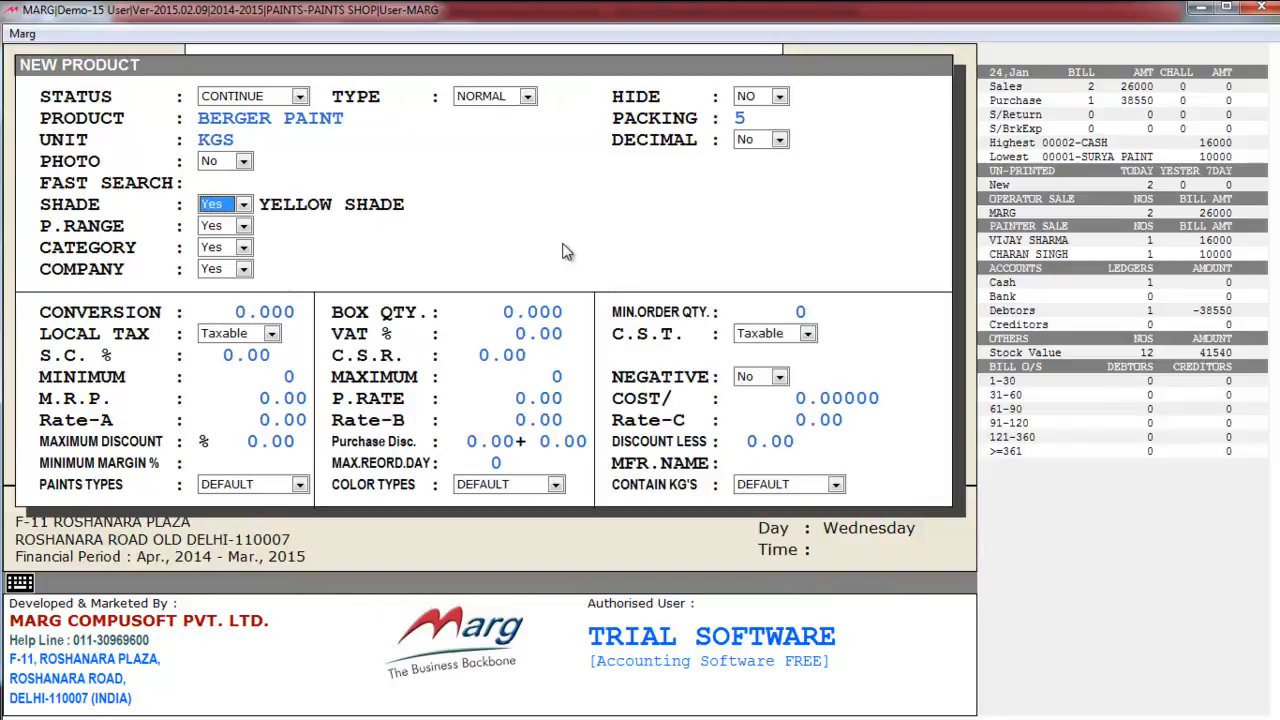
pyautogui.press('Return')
pyautogui.press('Return')
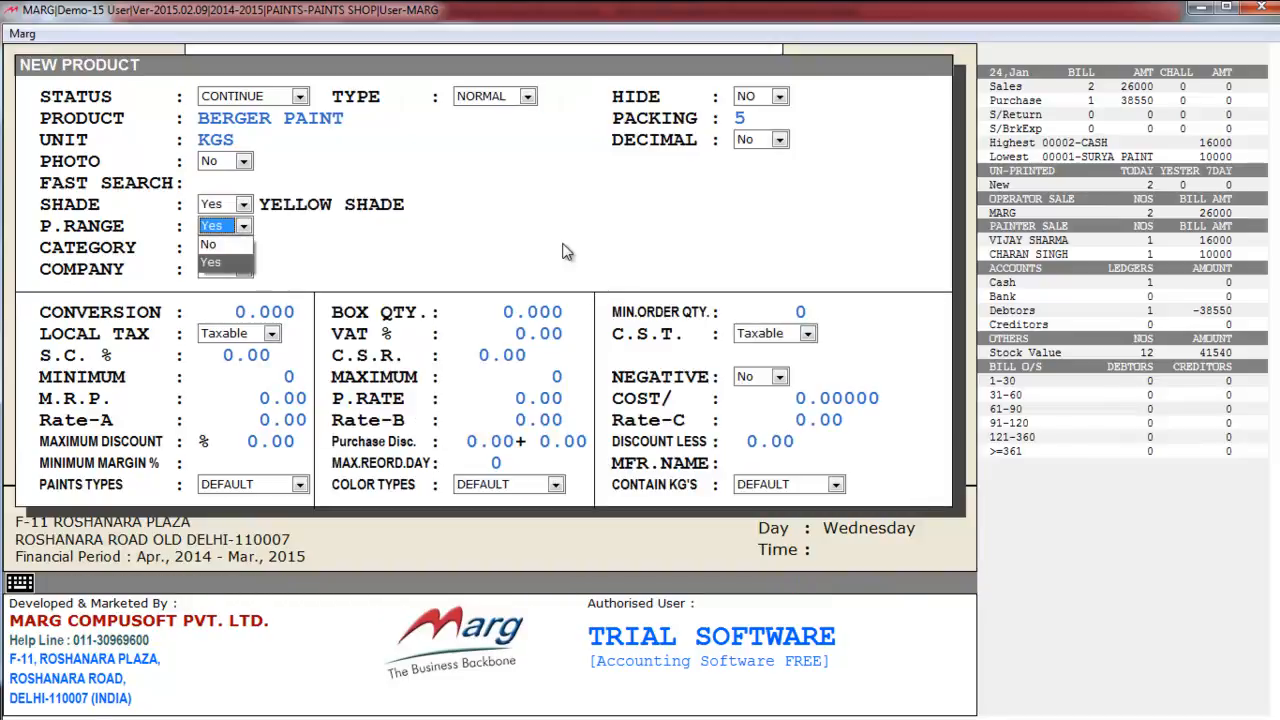
pyautogui.press('Return')
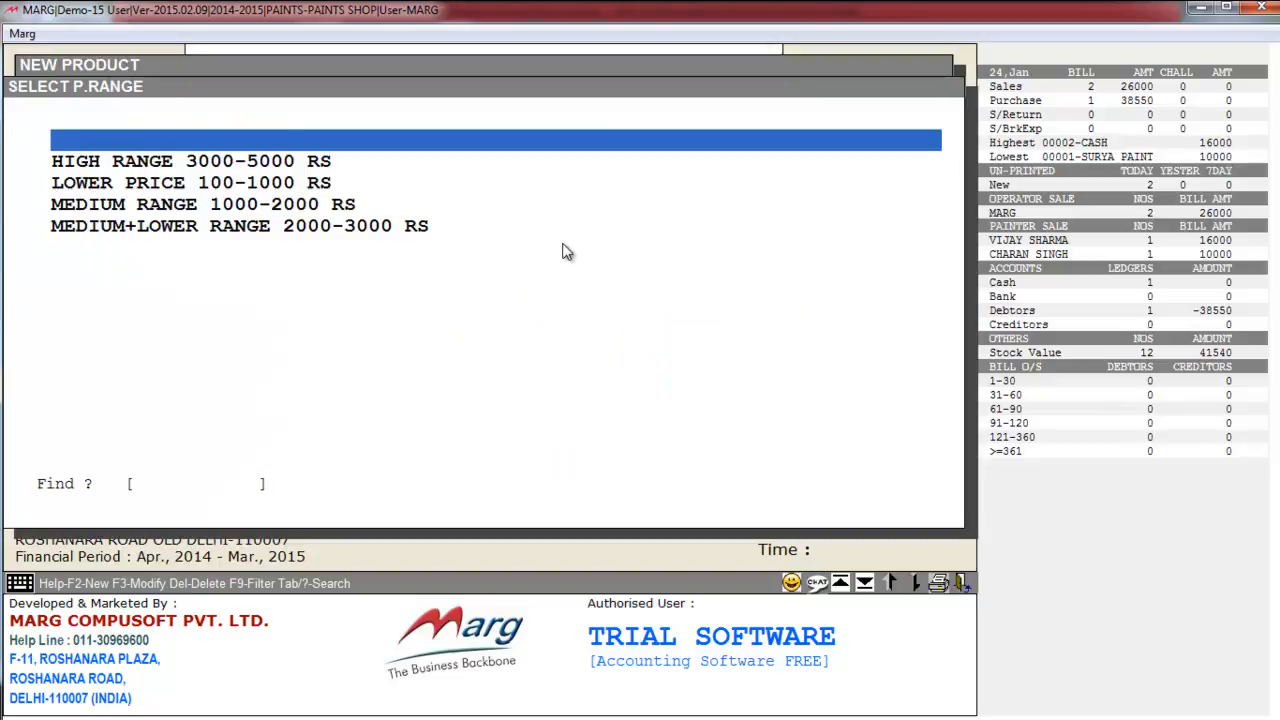
# - Choose MEDIUM RANGE 1000-2000 RS as the price range, then bring up the category list
pyautogui.press('Down')
pyautogui.press('Down')
pyautogui.press('Down')
pyautogui.press('Down')
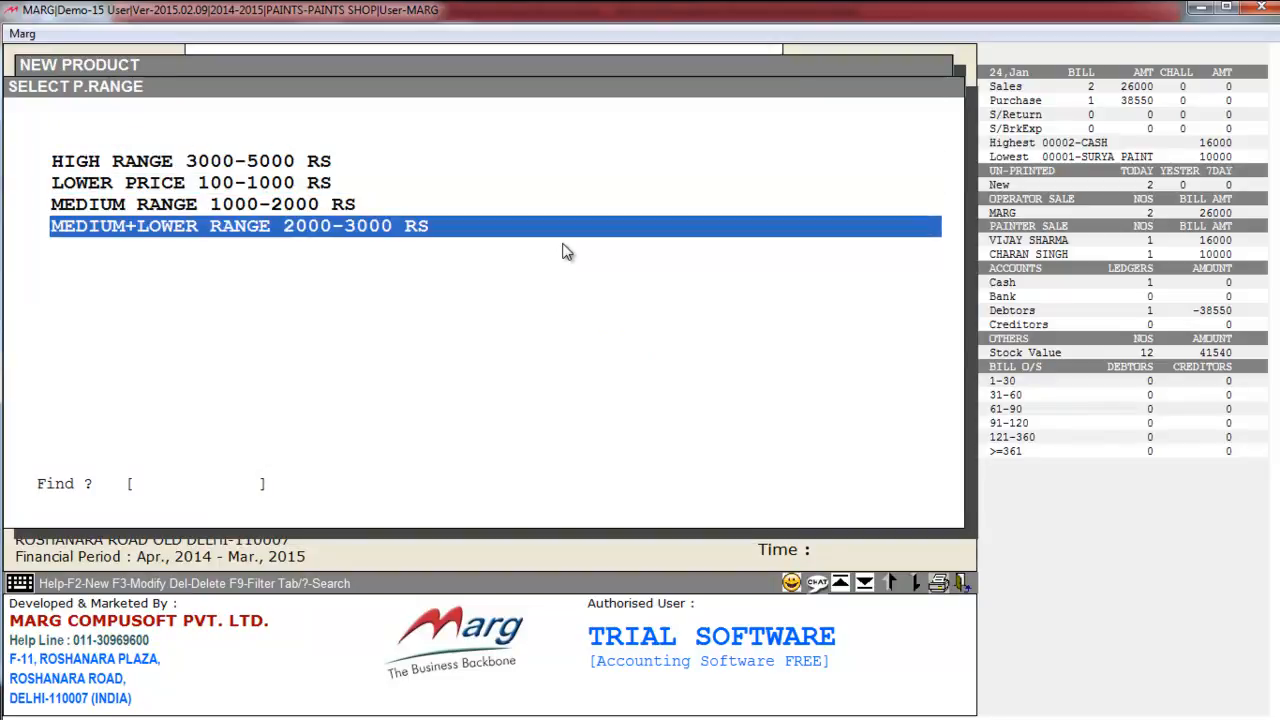
pyautogui.press('Up')
pyautogui.press('Up')
pyautogui.press('Up')
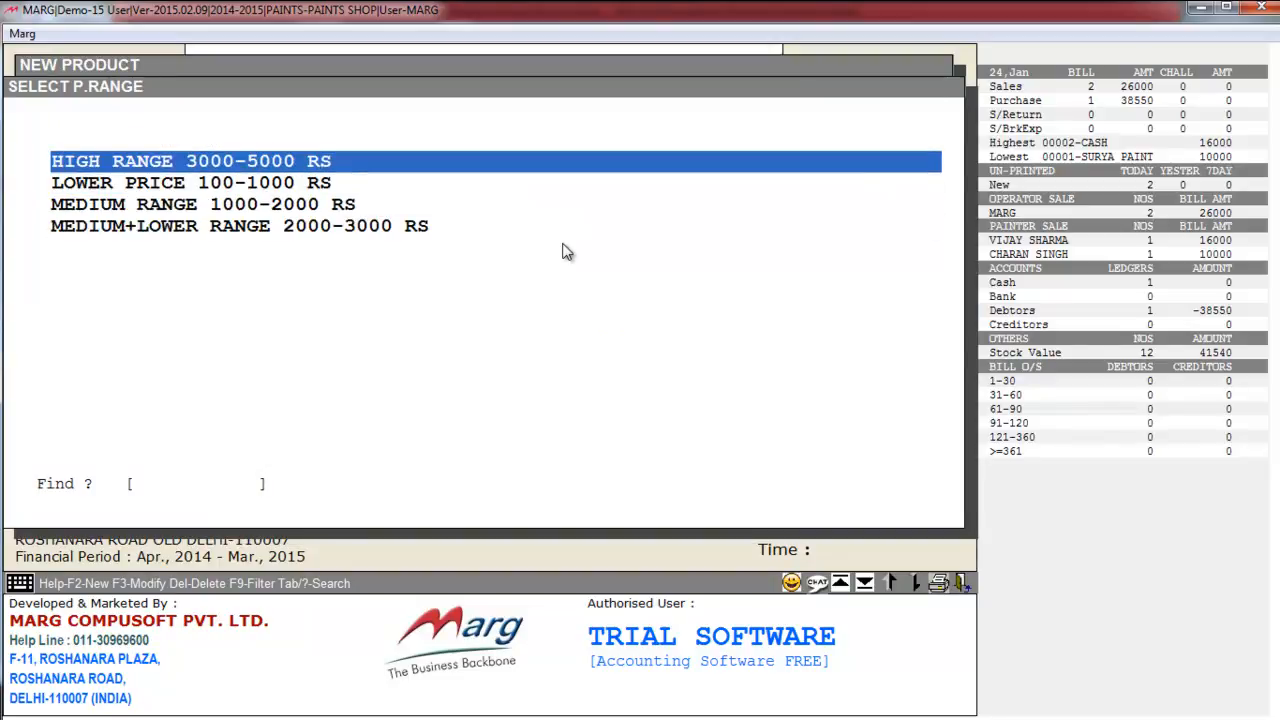
pyautogui.press('Down')
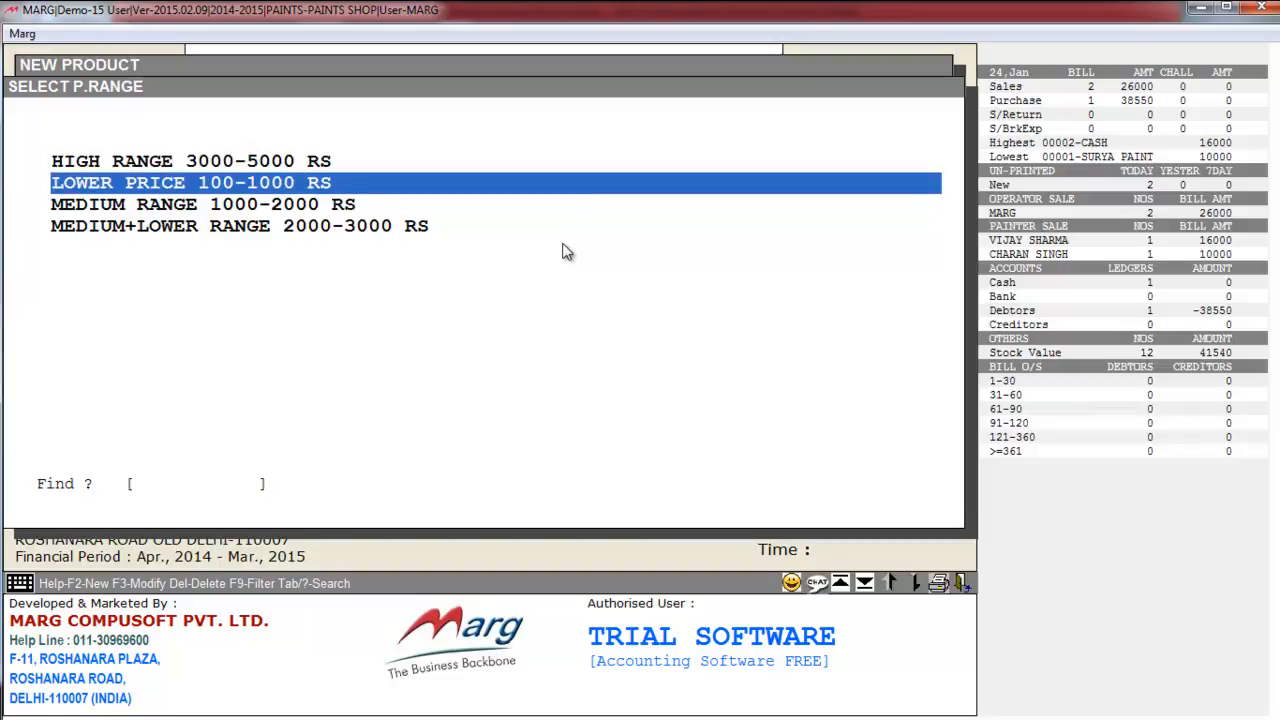
pyautogui.press('Down')
pyautogui.press('Down')
pyautogui.press('Up')
pyautogui.press('Up')
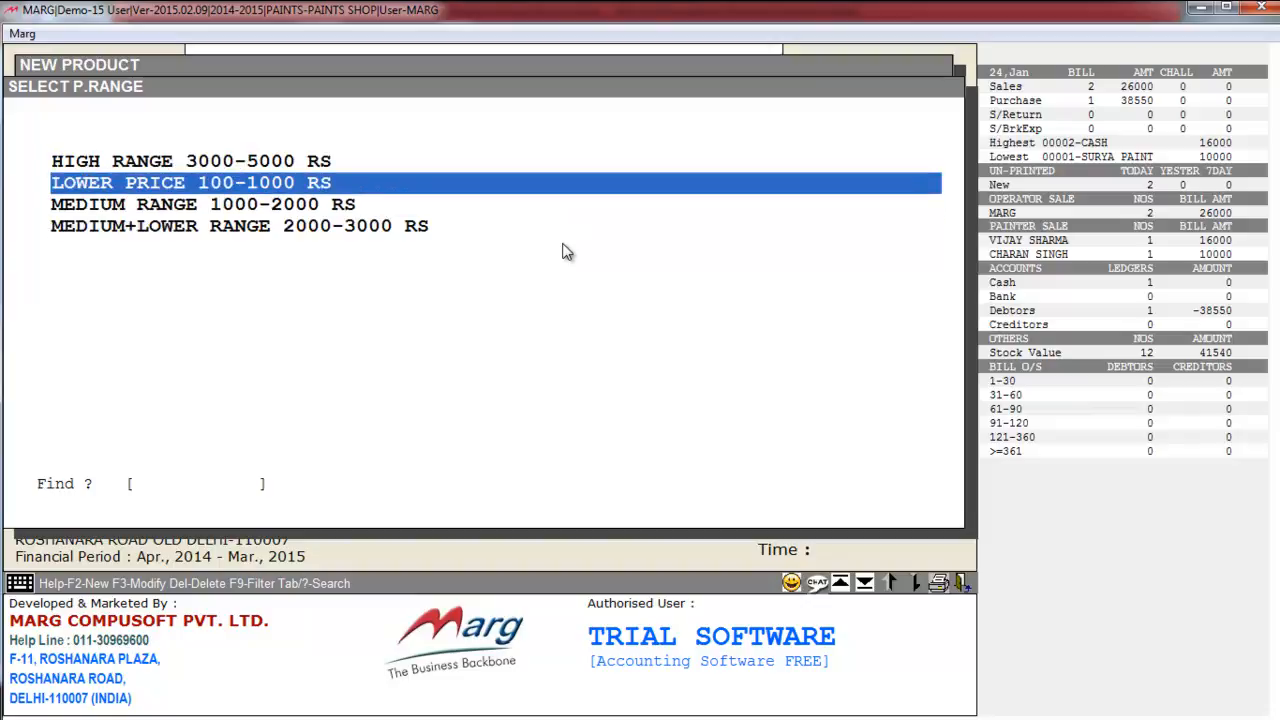
pyautogui.press('Down')
pyautogui.press('Down')
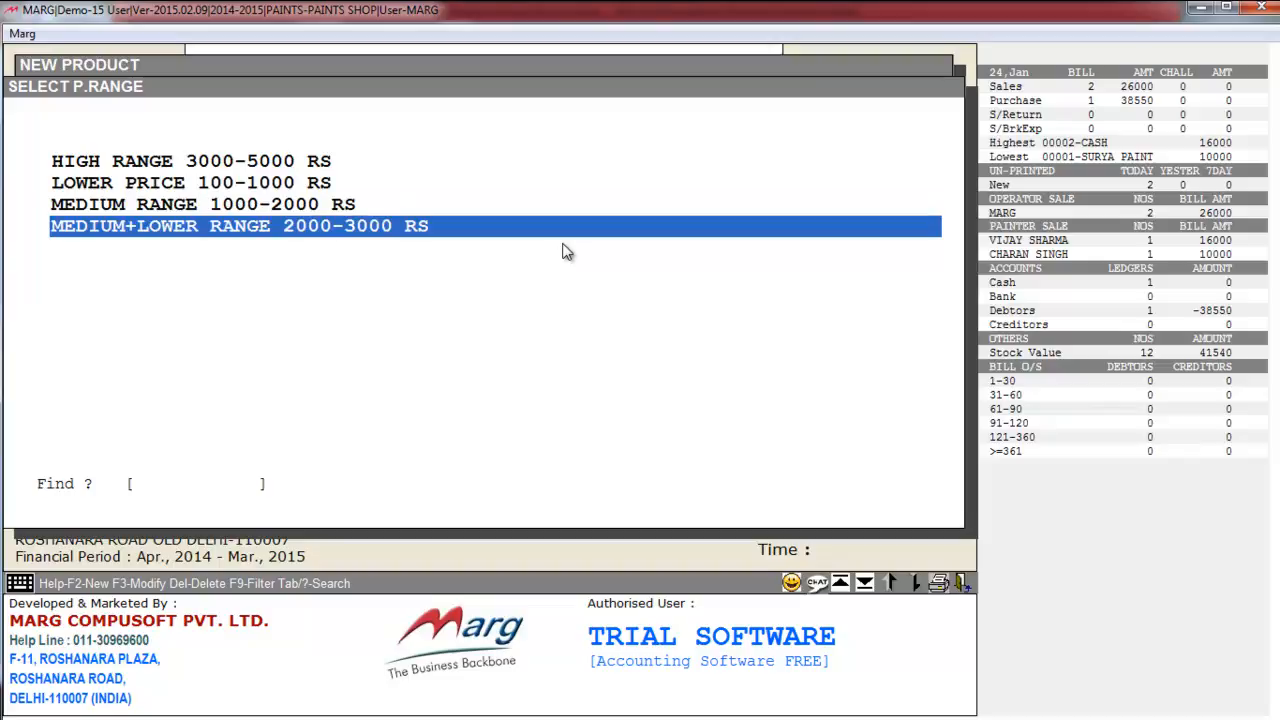
pyautogui.press('Up')
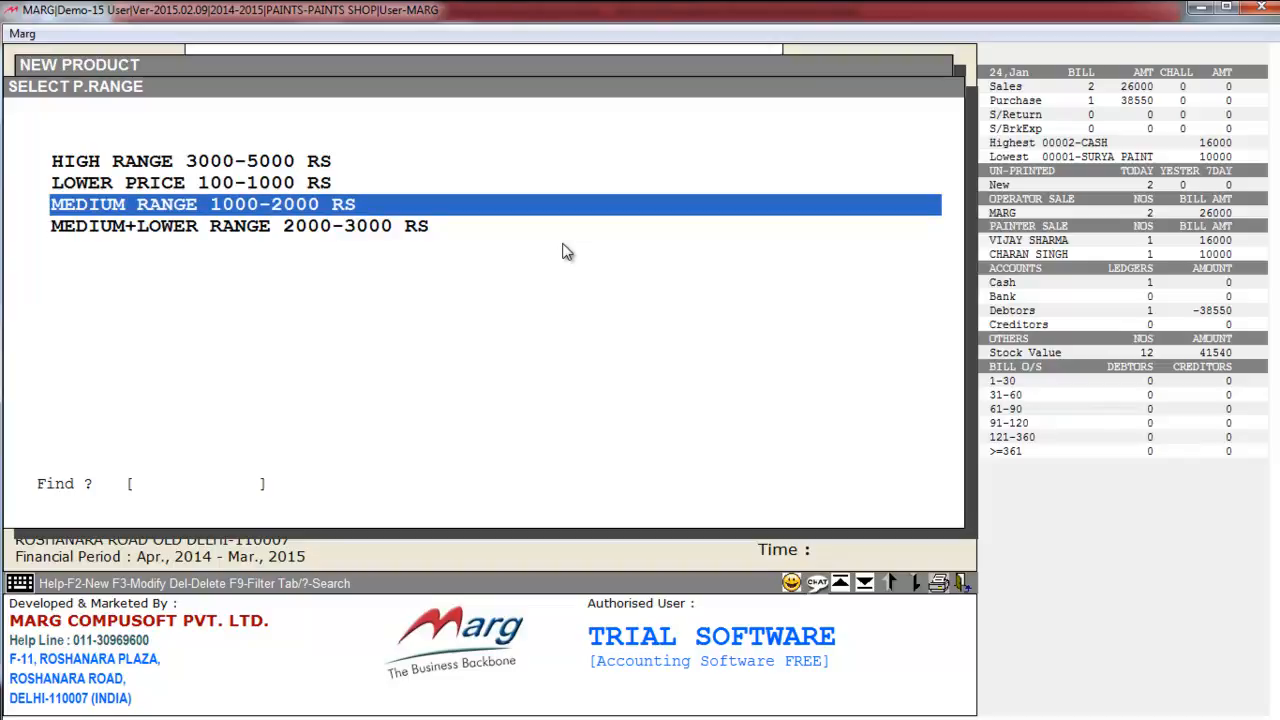
pyautogui.press('Return')
pyautogui.press('Return')
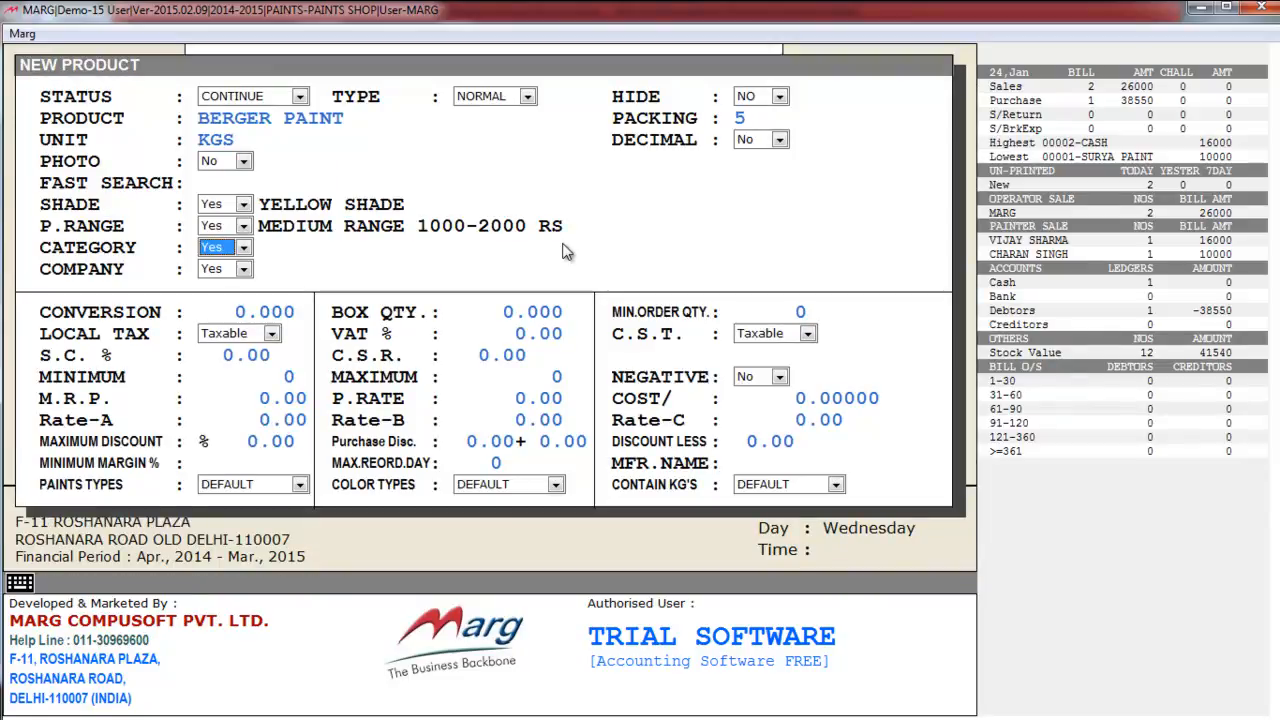
pyautogui.press('Down')
pyautogui.press('Return')
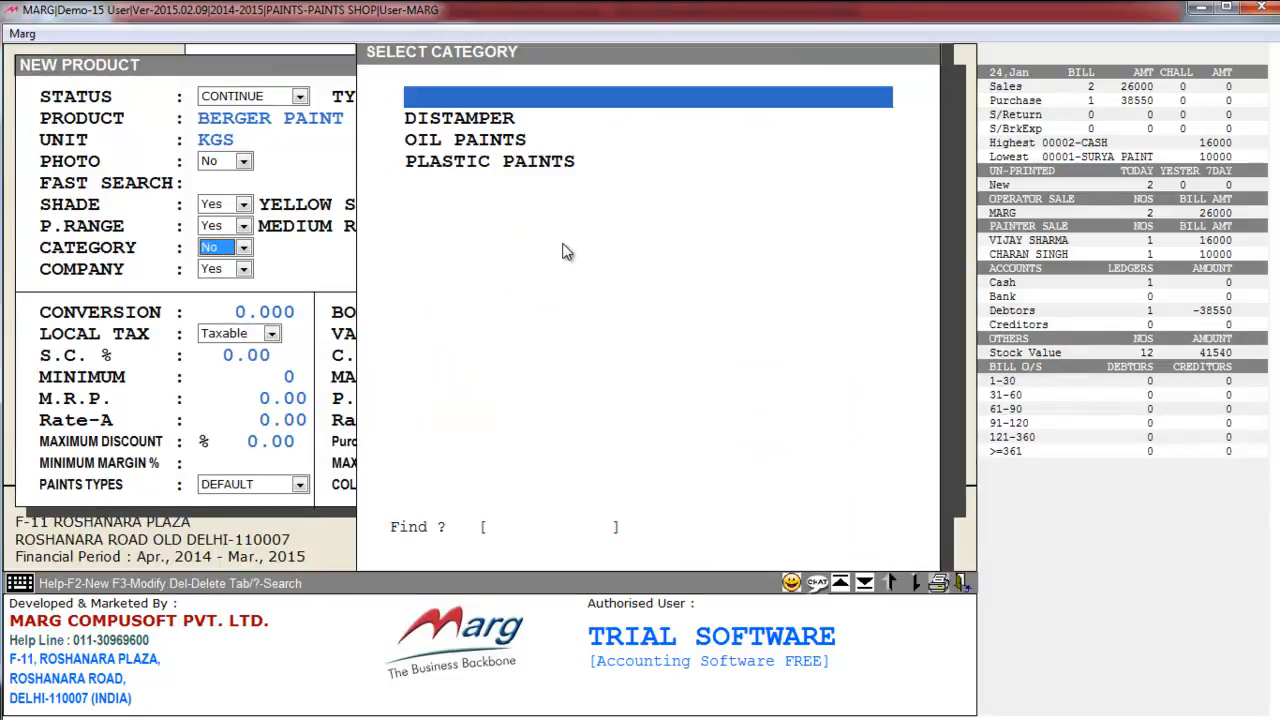
# - Create a new EMULSION category and assign it to Berger Paint
pyautogui.press('Down')
pyautogui.press('Down')
pyautogui.press('Down')
pyautogui.press('Up')
pyautogui.press('Up')
pyautogui.press('Down')
pyautogui.press('Down')
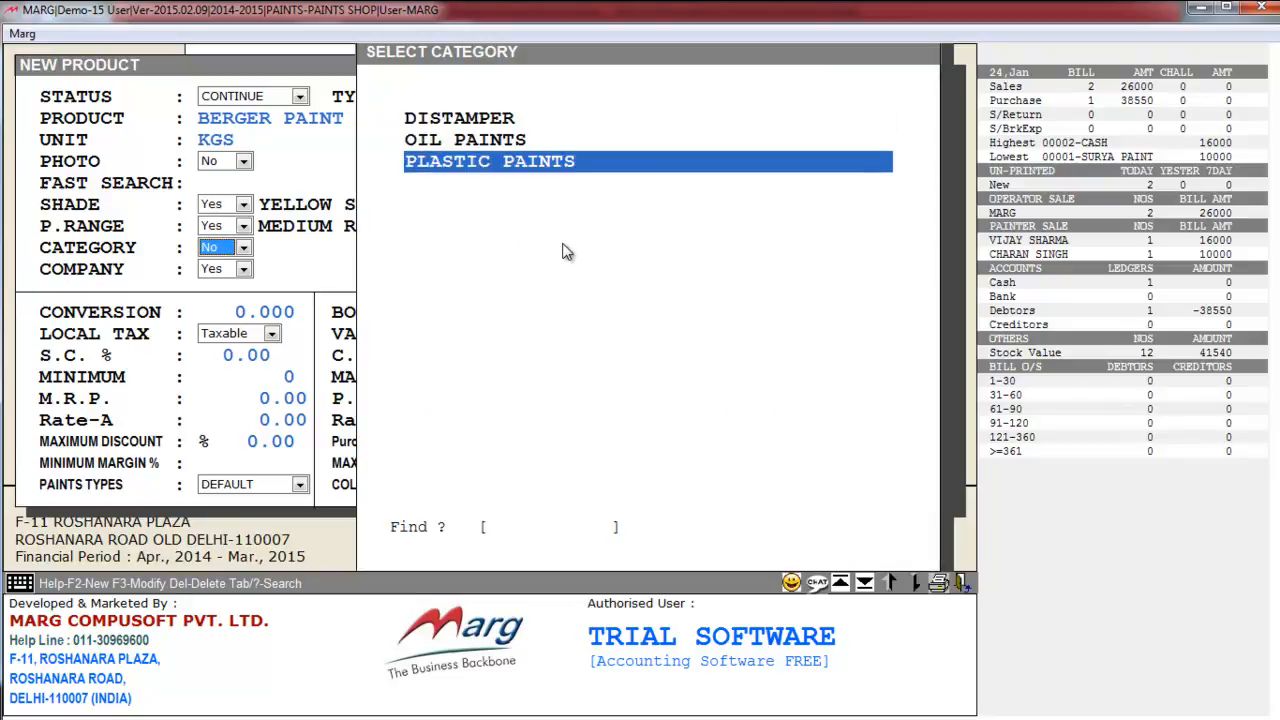
pyautogui.press('Up')
pyautogui.press('Up')
pyautogui.press('Up')
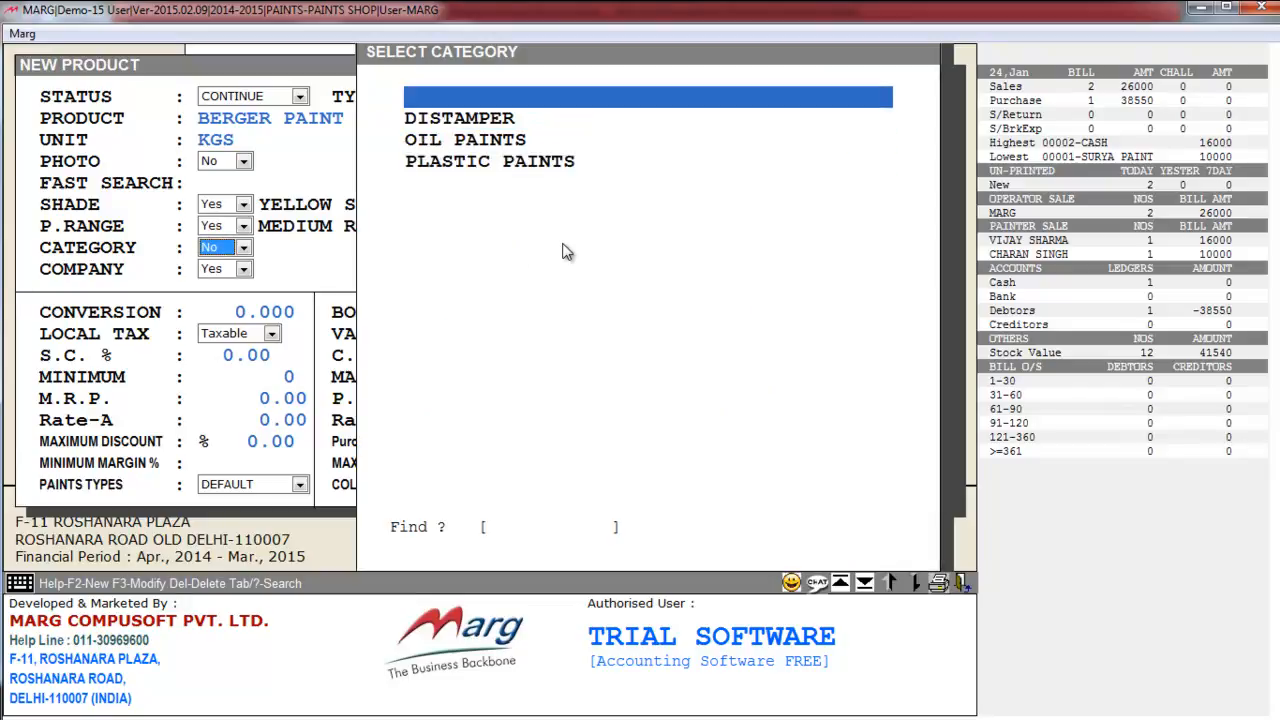
pyautogui.press('Return')
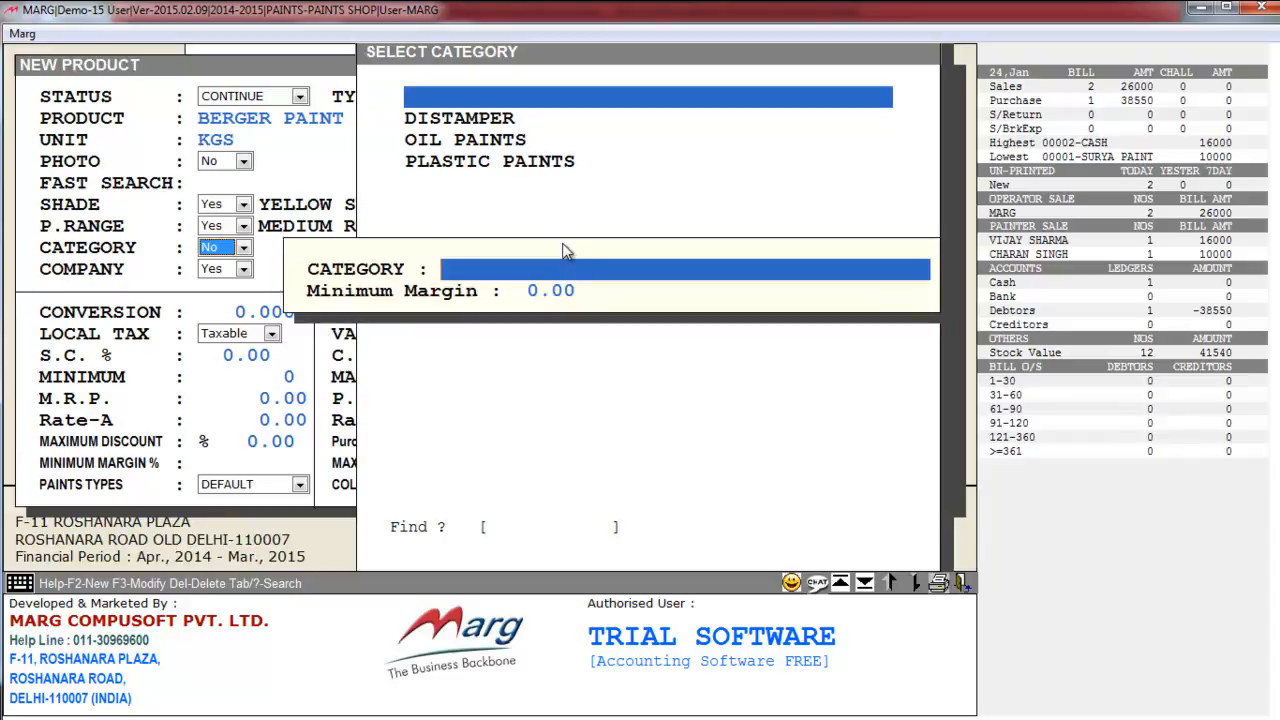
pyautogui.write('EMULSION')
pyautogui.press('Return')
pyautogui.press('Return')
pyautogui.press('Down')
pyautogui.press('Down')
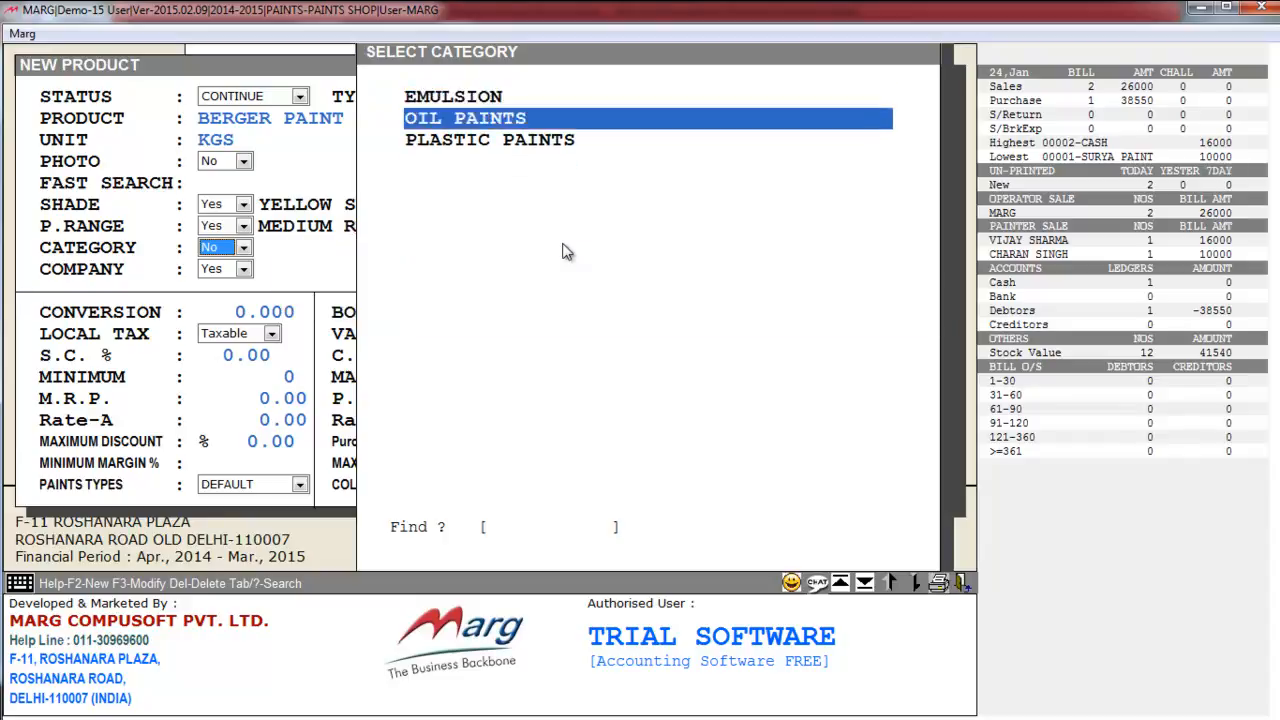
pyautogui.press('Up')
pyautogui.press('Up')
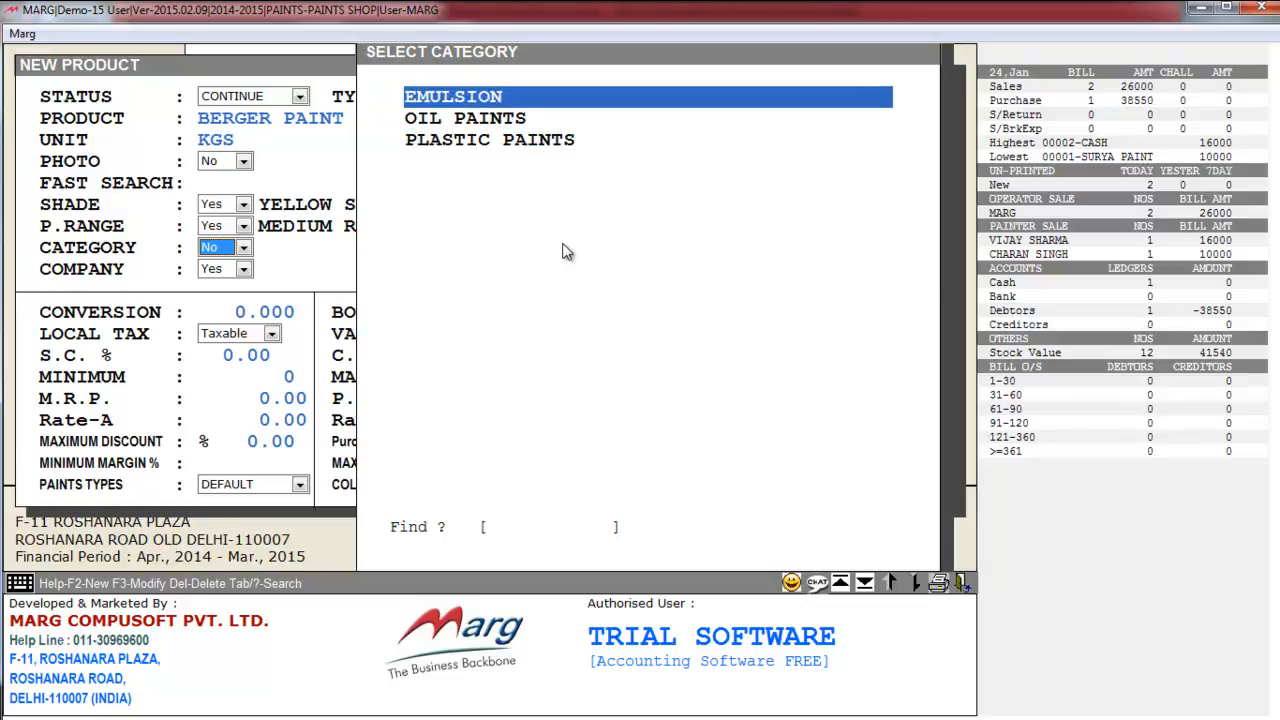
pyautogui.press('Return')
# - Set Company to Yes and go to the blank top row of the company list
pyautogui.press('space')
pyautogui.press('Up')
pyautogui.press('Return')
pyautogui.press('Down')
pyautogui.press('Down')
pyautogui.press('Down')
pyautogui.press('Up')
pyautogui.press('Up')
pyautogui.press('Up')
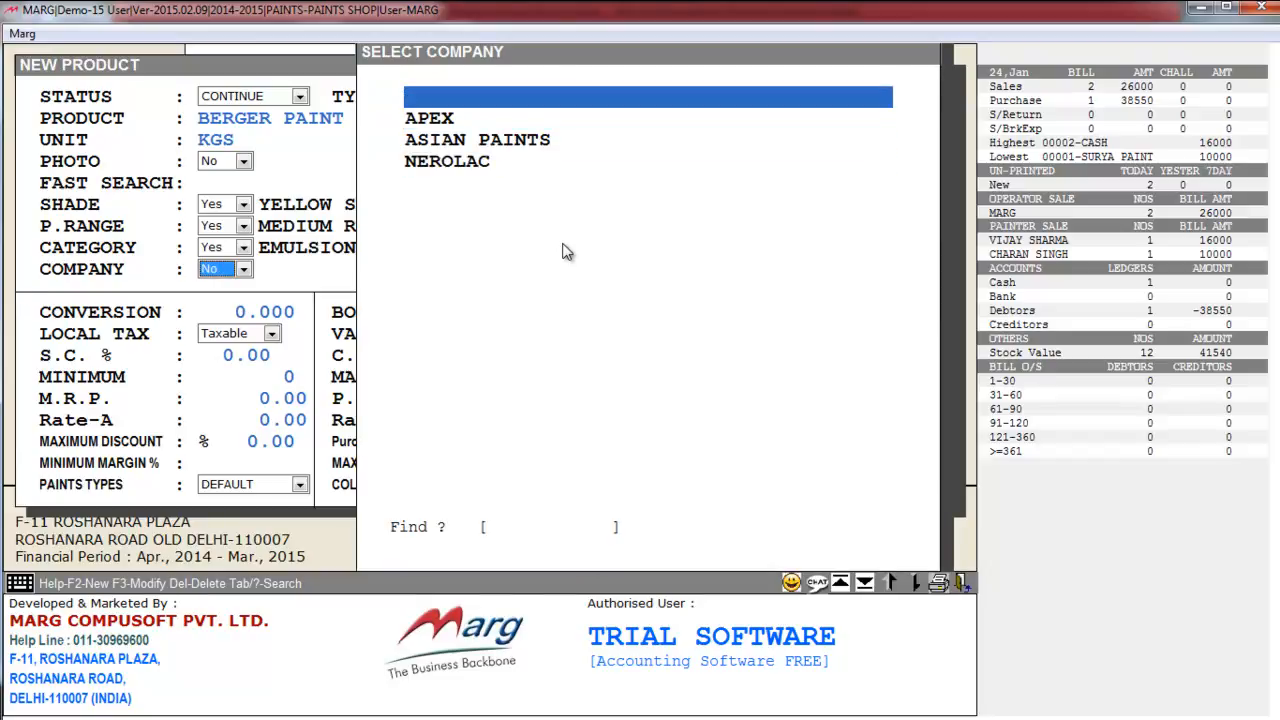
# - Create company BERGER, named BERGER, and assign it to the product
pyautogui.press('Return')
pyautogui.write('BERGER')
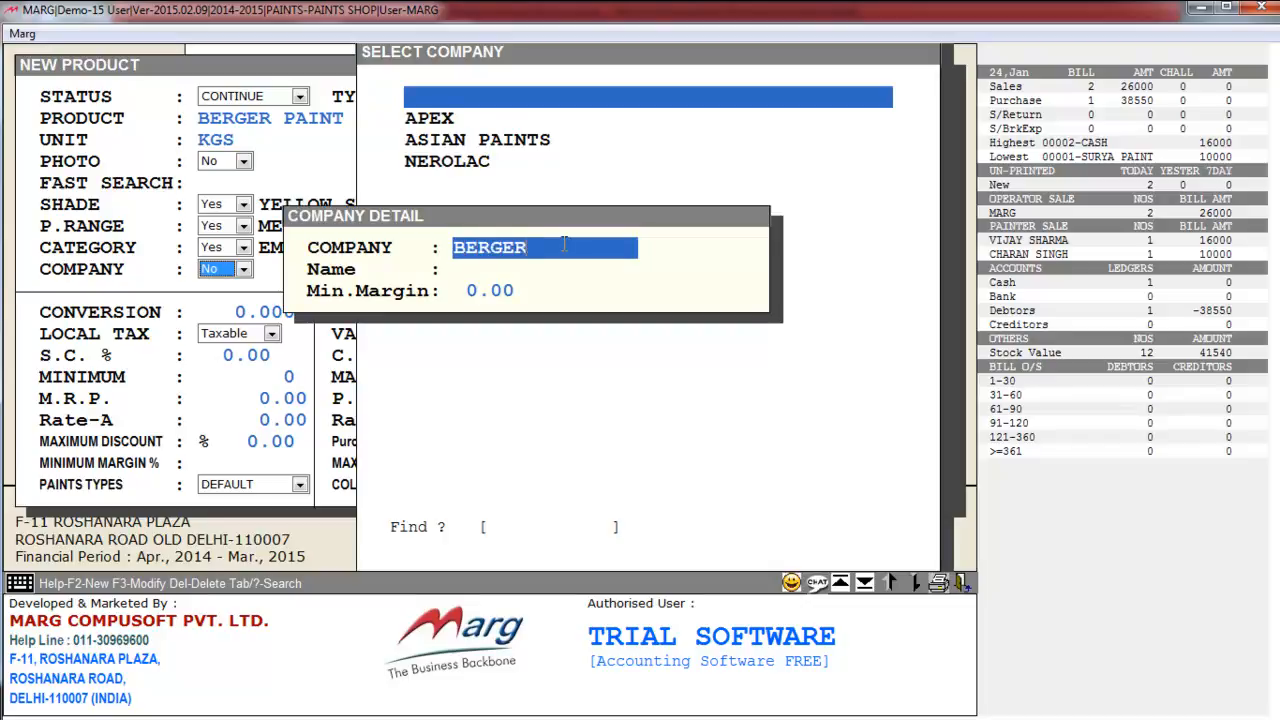
pyautogui.press('Return')
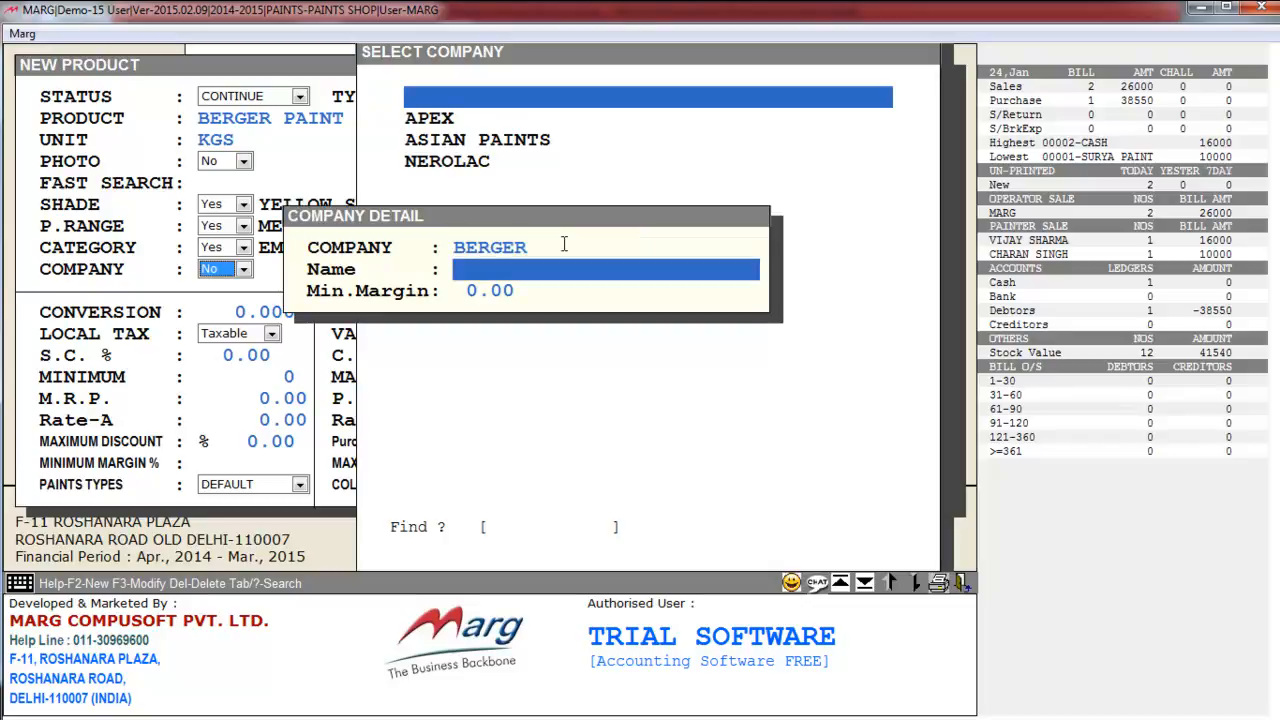
pyautogui.write('BERGER')
pyautogui.press('Return')
pyautogui.press('Return')
pyautogui.press('Return')
pyautogui.press('Return')
pyautogui.press('Return')
# - Set Paints Types, Color Types and Contain KG's to YES, reaching the Save Changes prompt
pyautogui.press('Return')
pyautogui.press('Return')
pyautogui.press('Return')
pyautogui.press('Return')
pyautogui.press('Return')
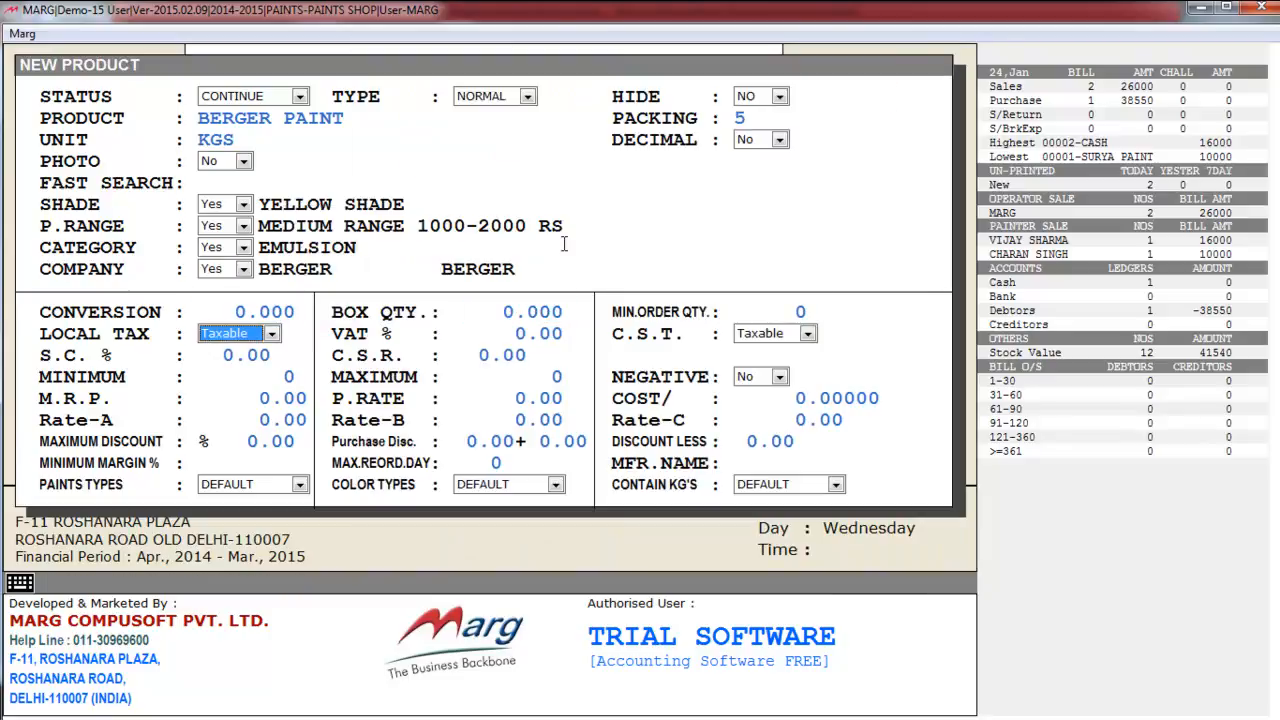
pyautogui.press('Return')
pyautogui.press('Return')
pyautogui.press('Return')
pyautogui.press('Return')
pyautogui.press('Return')
pyautogui.press('Return')
pyautogui.press('Return')
pyautogui.press('Return')
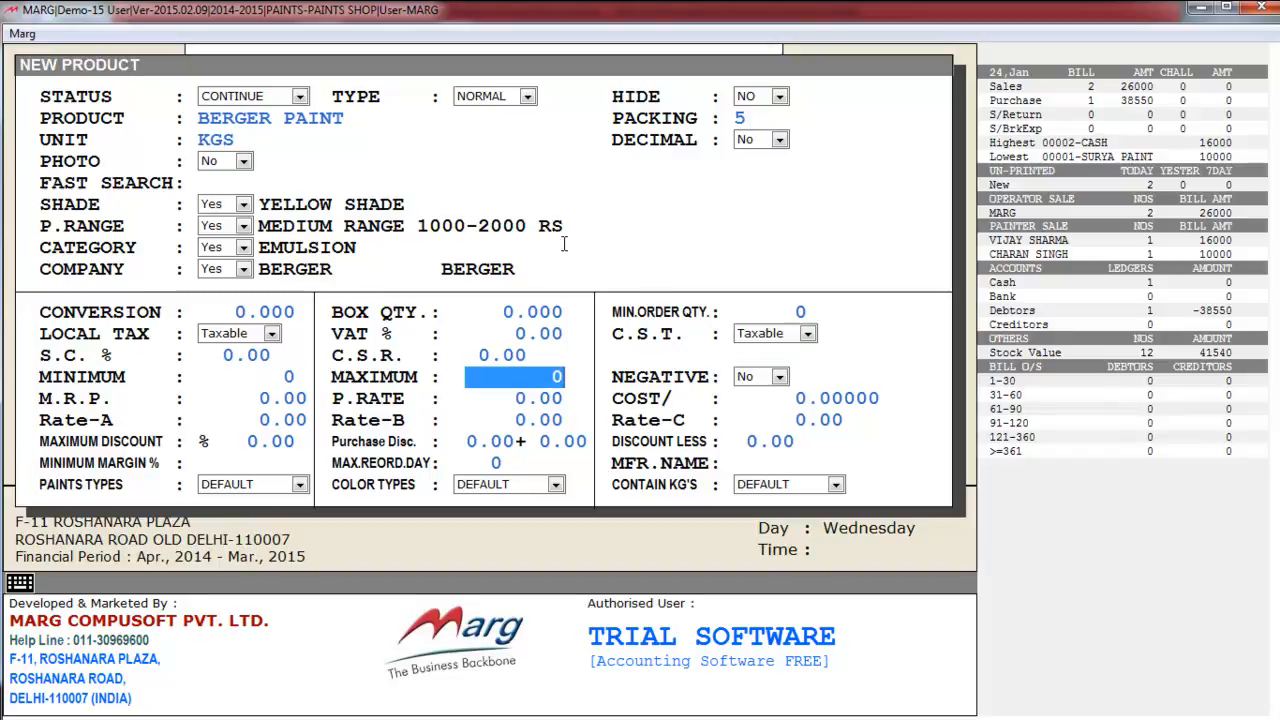
pyautogui.press('Return')
pyautogui.press('Return')
pyautogui.press('Return')
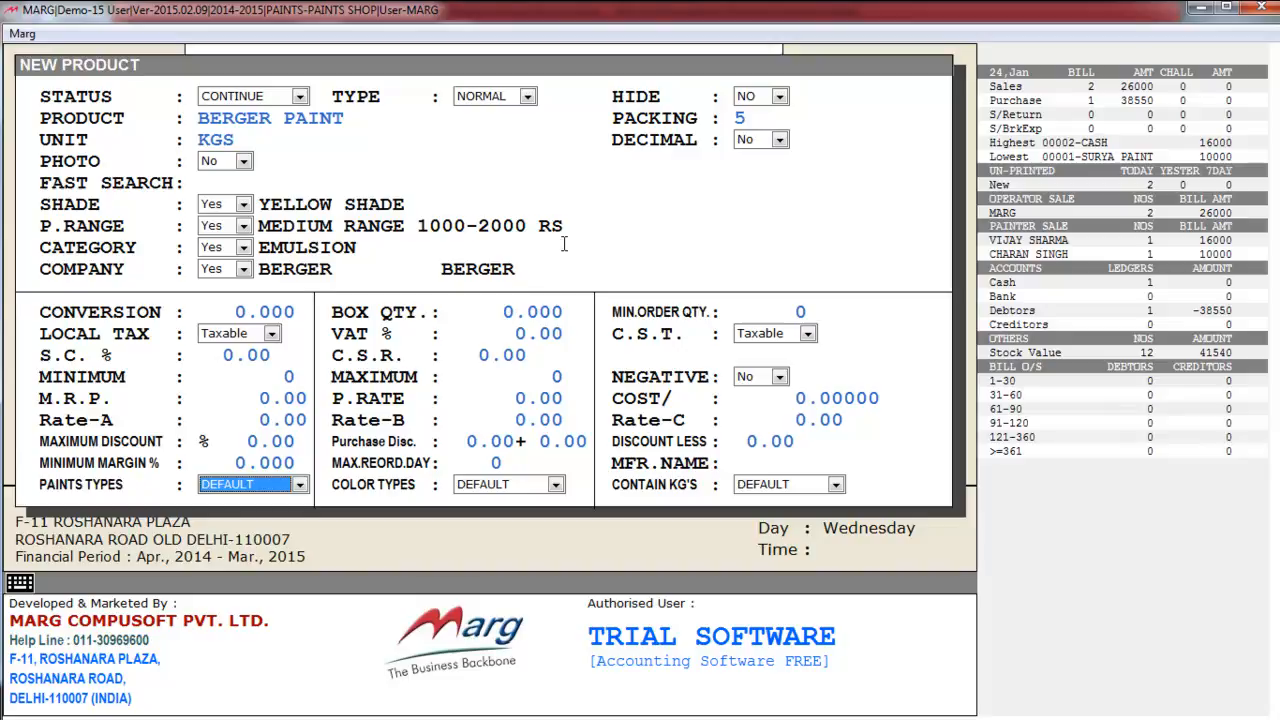
pyautogui.press('space')
pyautogui.press('Down')
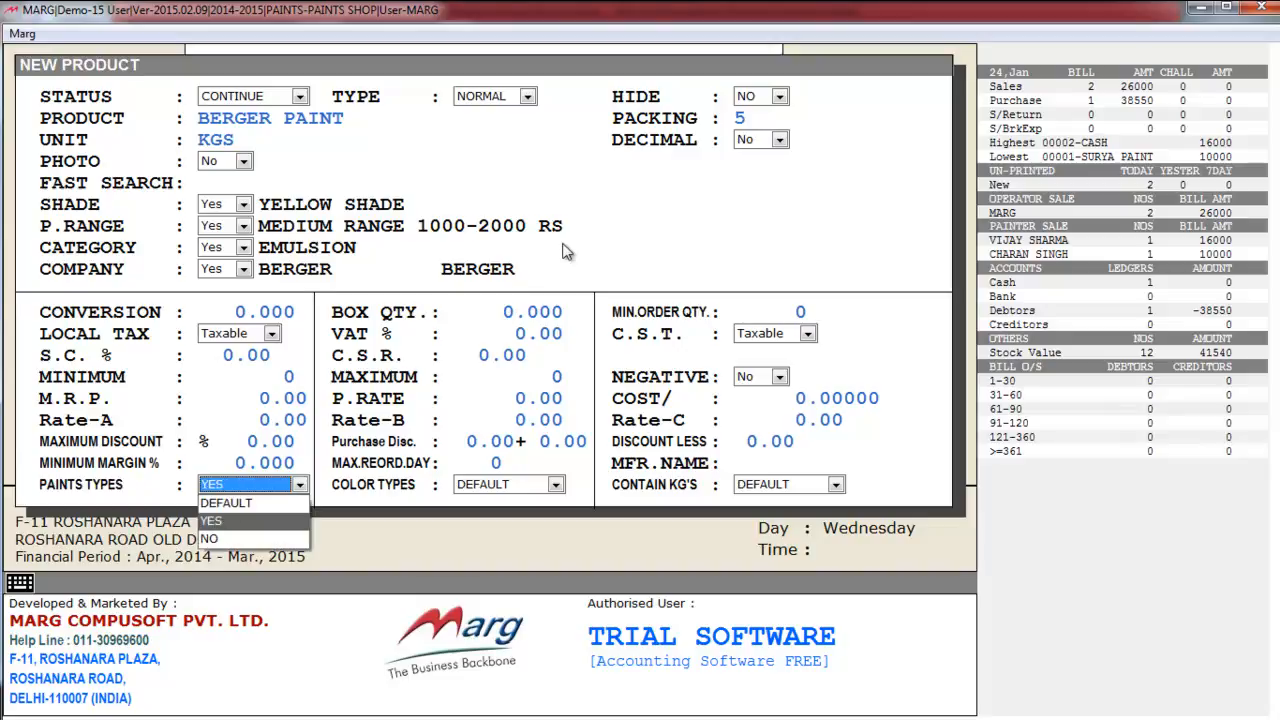
pyautogui.press('Return')
pyautogui.press('Return')
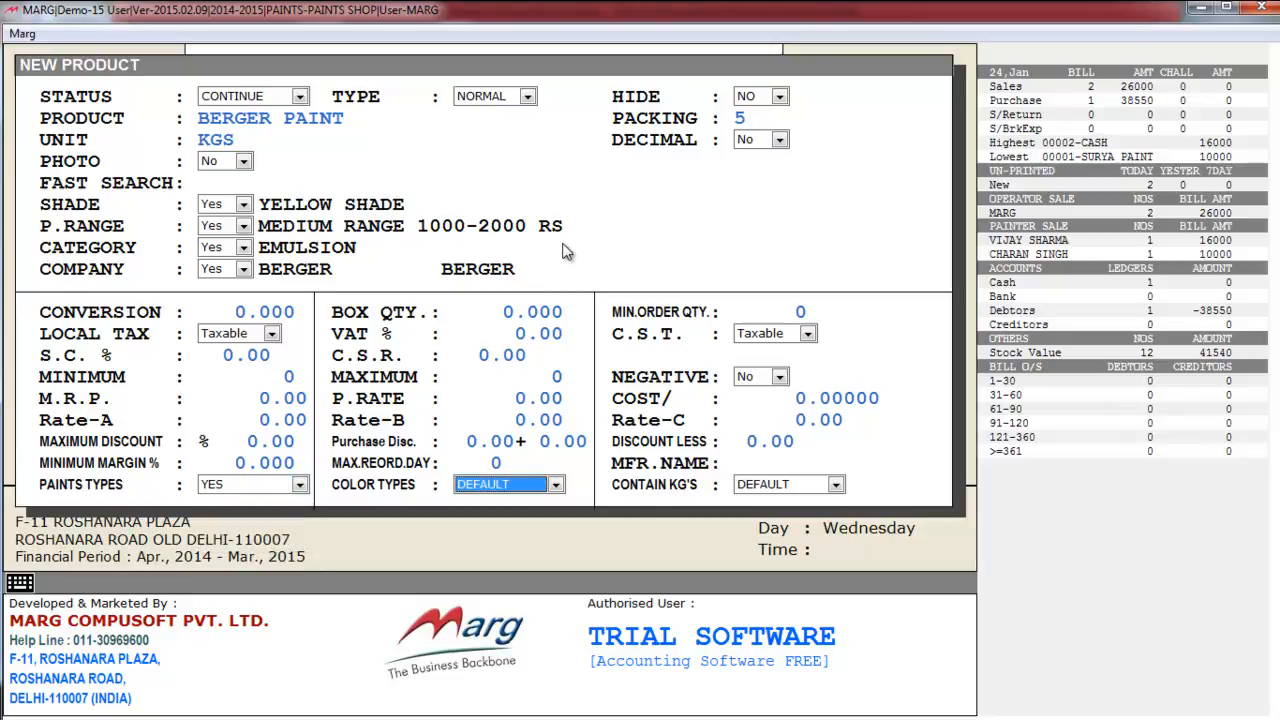
pyautogui.press('space')
pyautogui.press('Down')
pyautogui.press('Return')
pyautogui.press('Return')
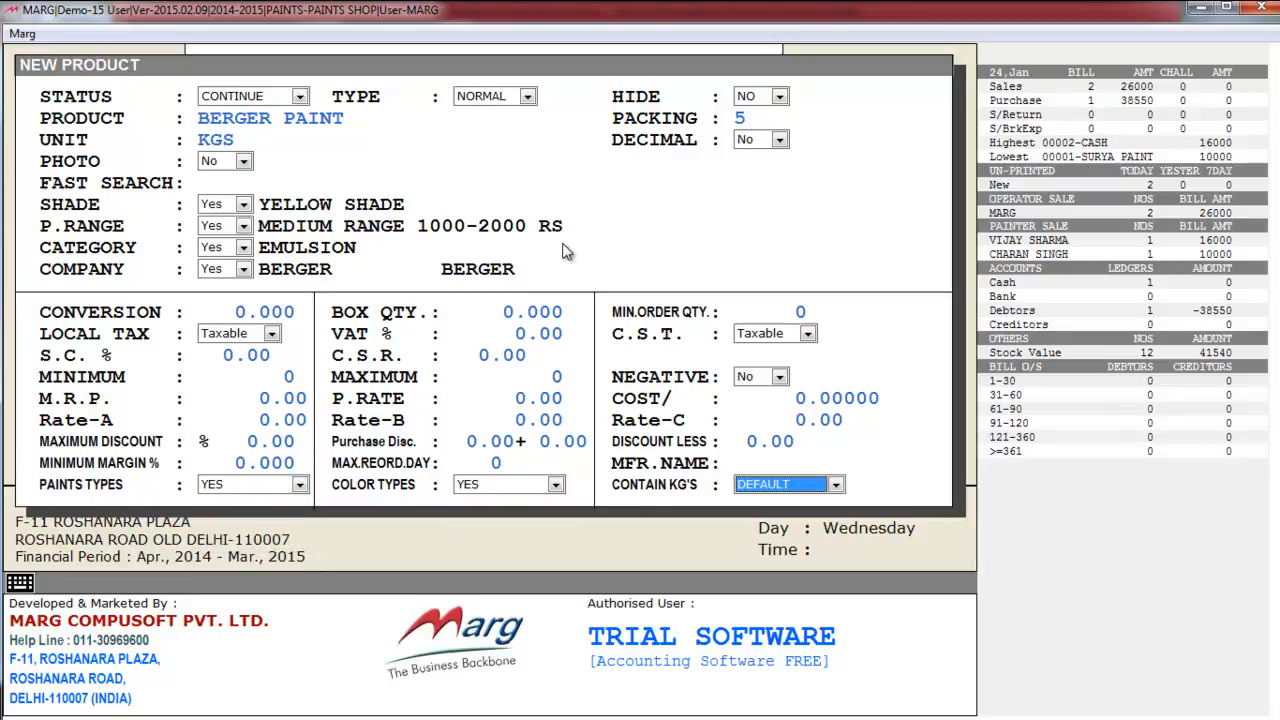
pyautogui.press('space')
pyautogui.press('Down')
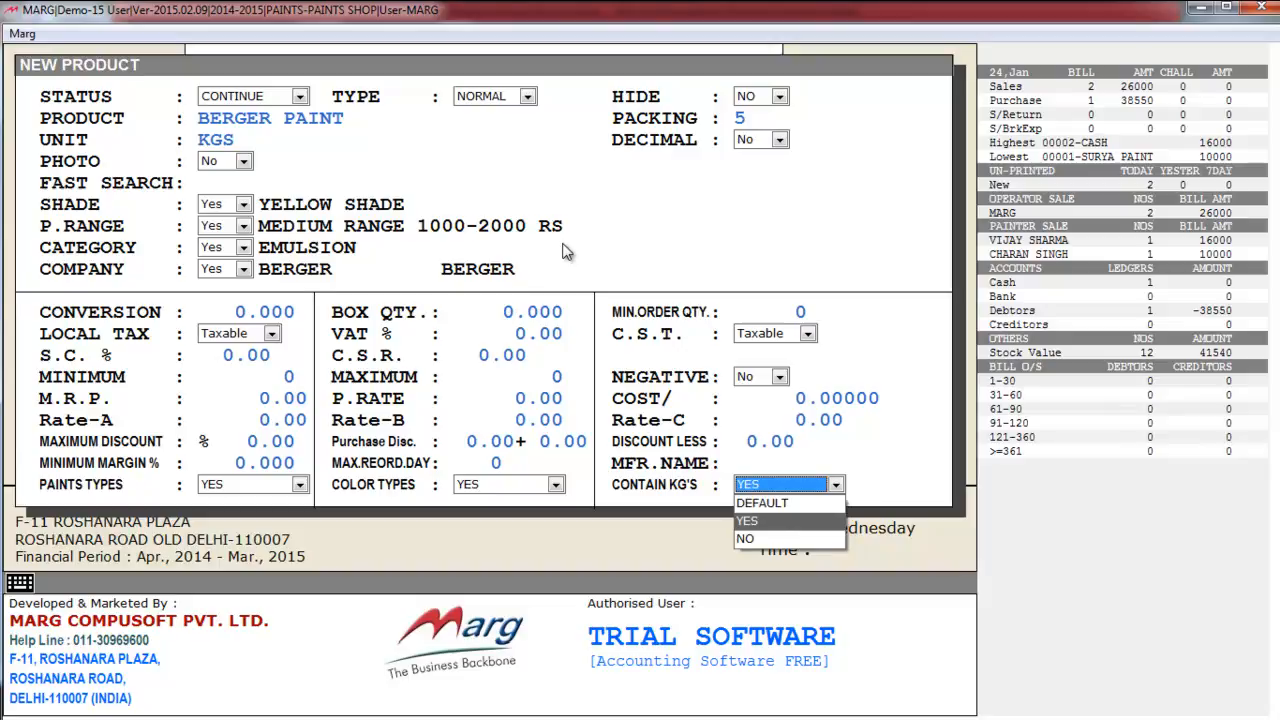
pyautogui.press('Return')
pyautogui.press('Return')
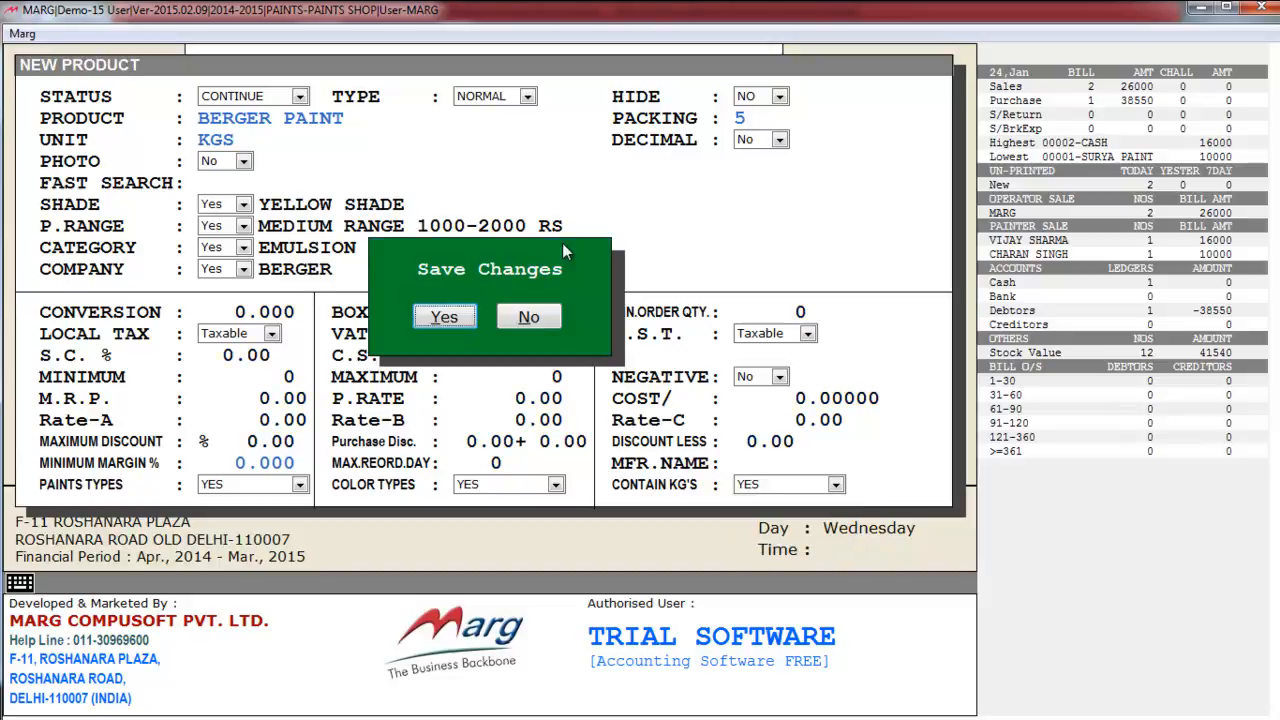
pyautogui.press('Return')
# - Select EMULSION paint type, YELLOW colour and 5 KG'S contents, then save and close the form
pyautogui.press('Down')
pyautogui.press('Down')
pyautogui.press('Down')
pyautogui.press('Down')
pyautogui.press('Down')
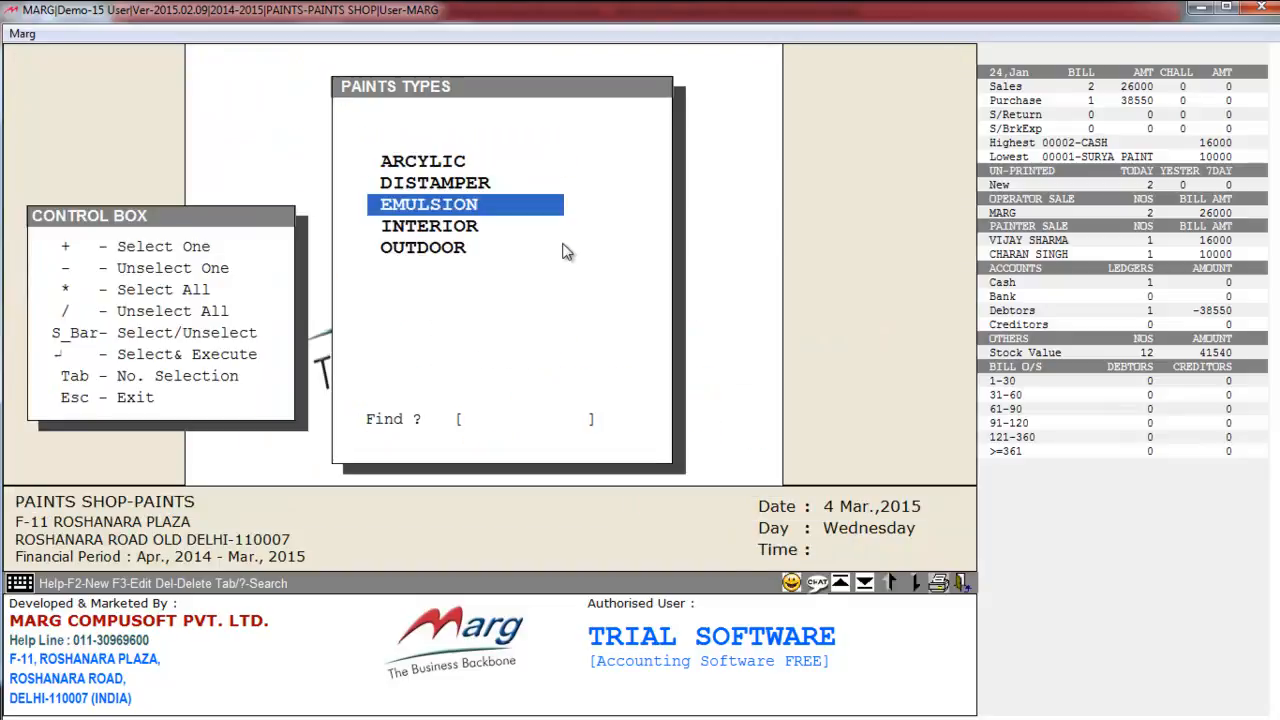
pyautogui.press('Up')
pyautogui.press('Up')
pyautogui.press('Up')
pyautogui.press('Up')
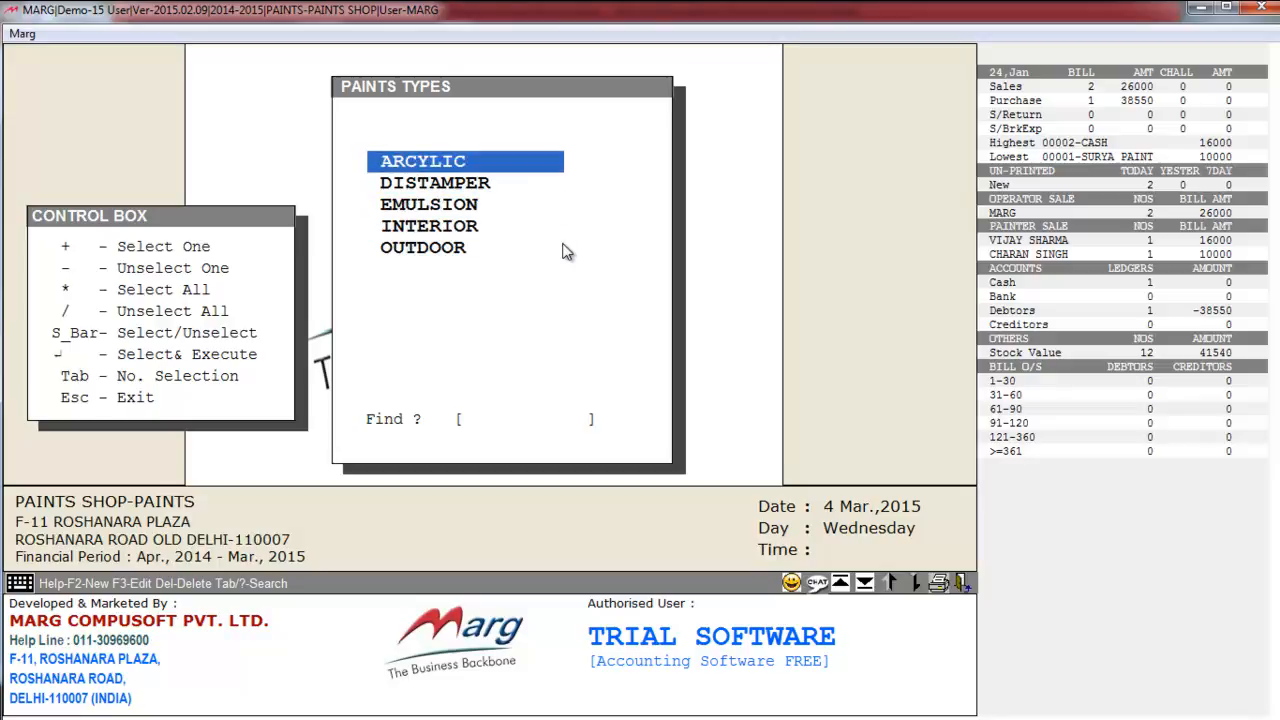
pyautogui.press('Down')
pyautogui.press('Down')
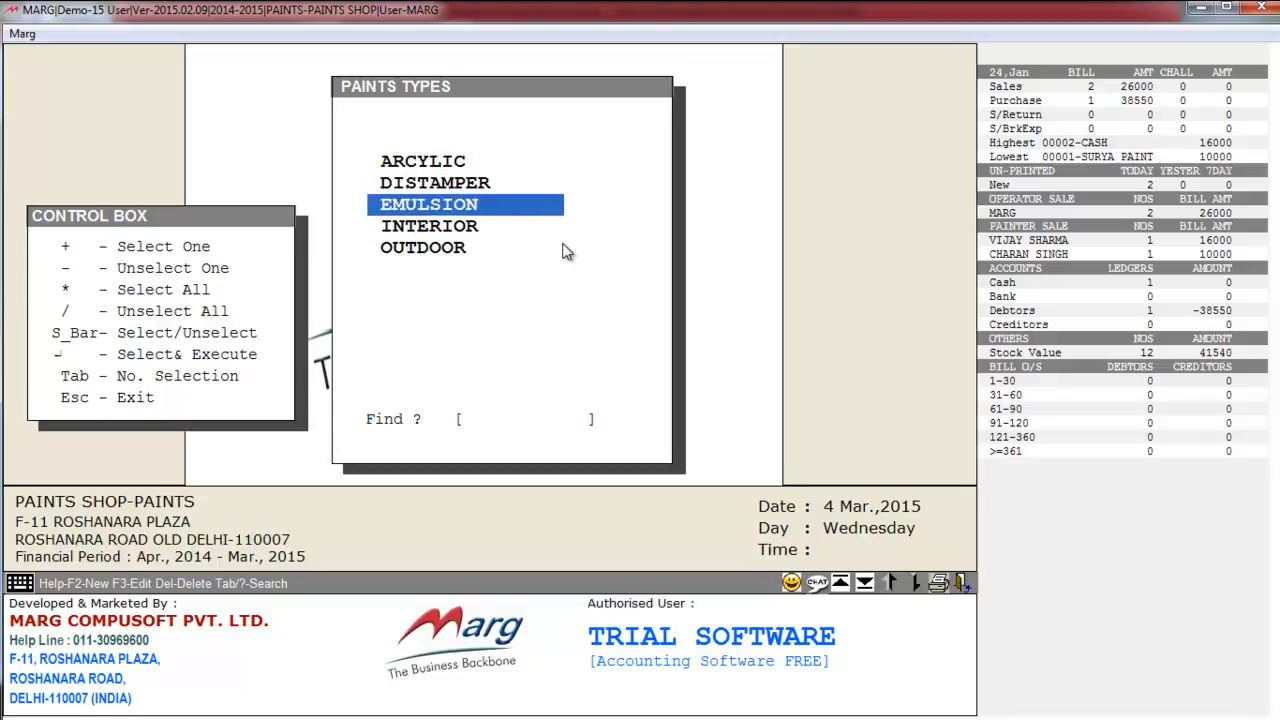
pyautogui.press('Return')
pyautogui.press('Down')
pyautogui.press('Down')
pyautogui.press('Down')
pyautogui.press('Down')
pyautogui.press('Down')
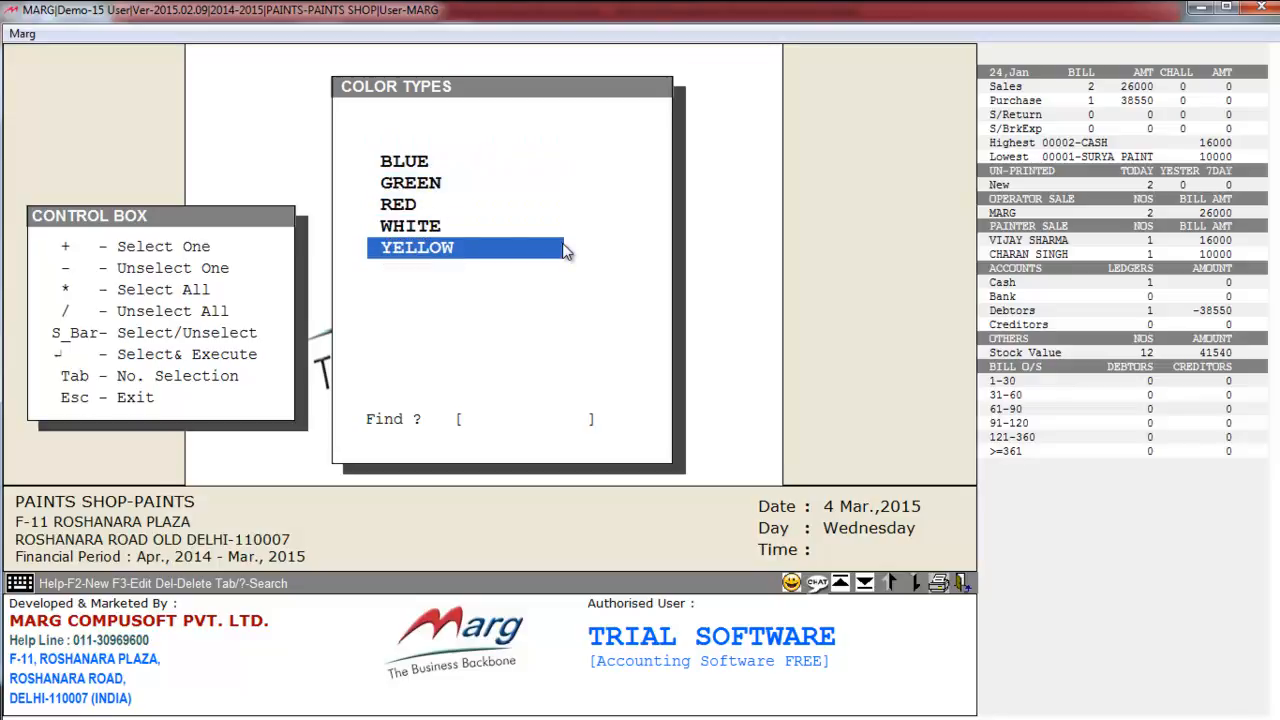
pyautogui.press('Return')
pyautogui.press('Down')
pyautogui.press('Down')
pyautogui.press('Down')
pyautogui.press('Down')
pyautogui.press('Down')
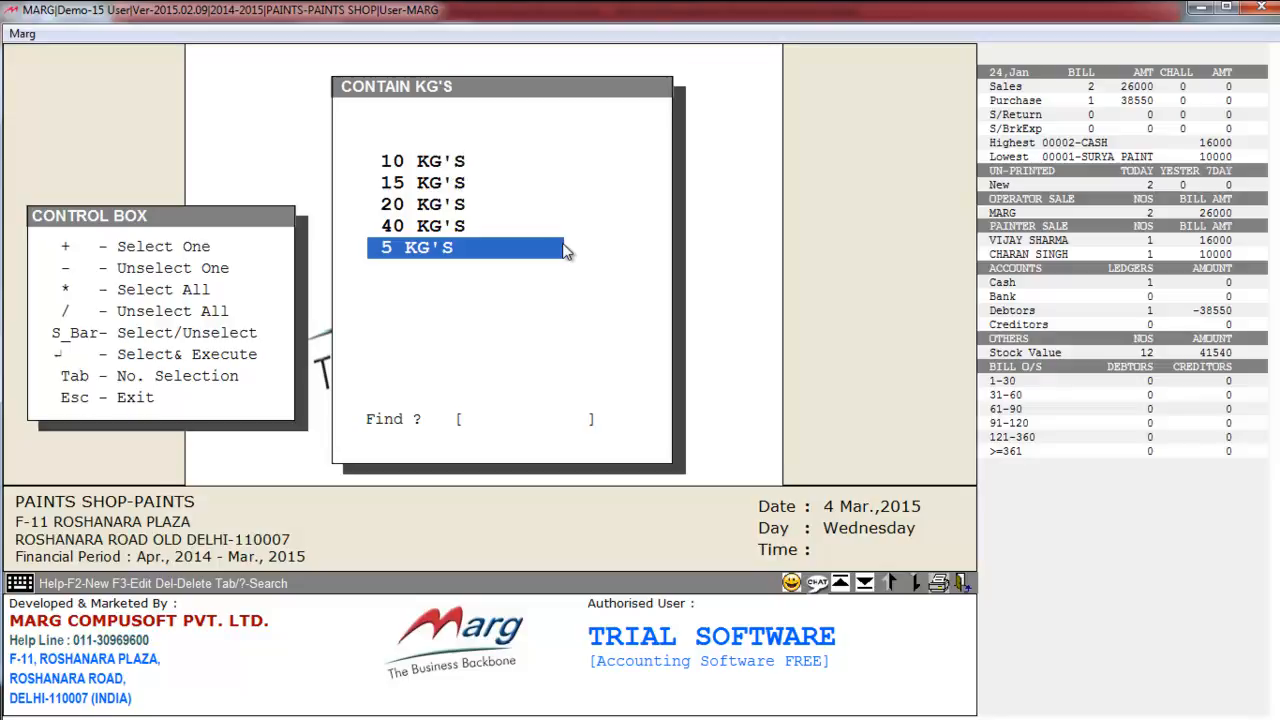
pyautogui.press('Return')
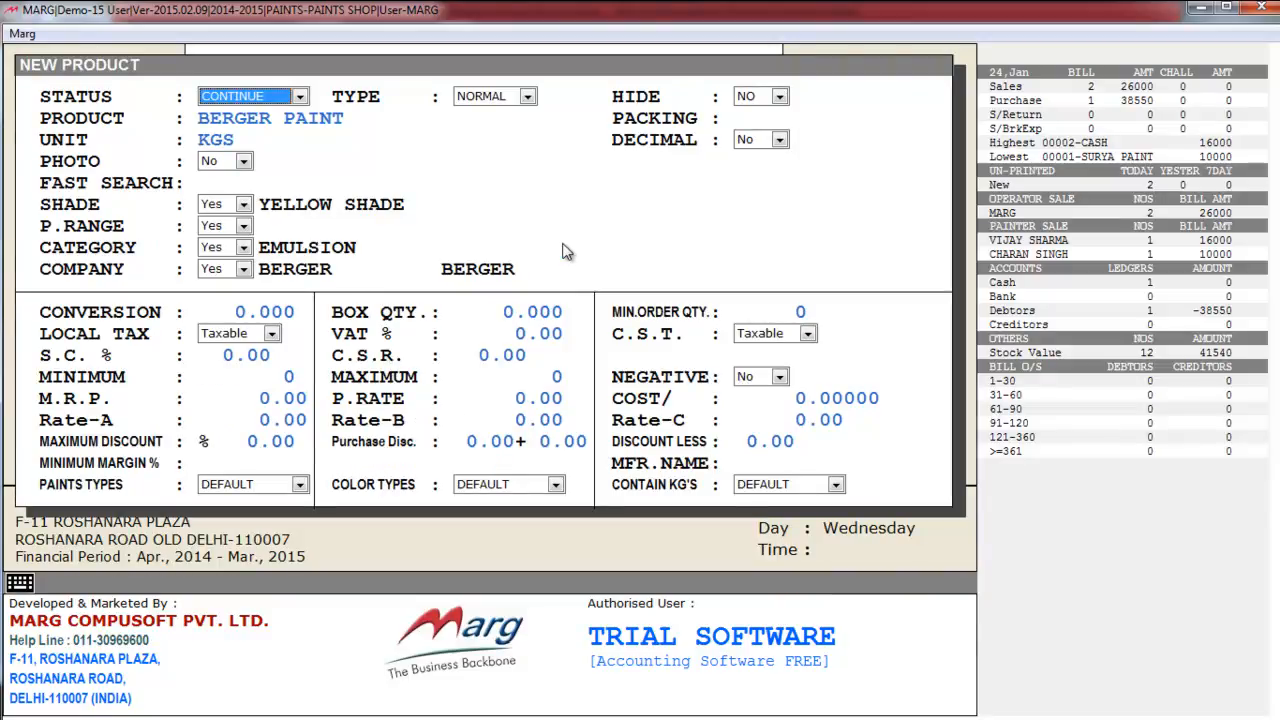
pyautogui.press('Return')
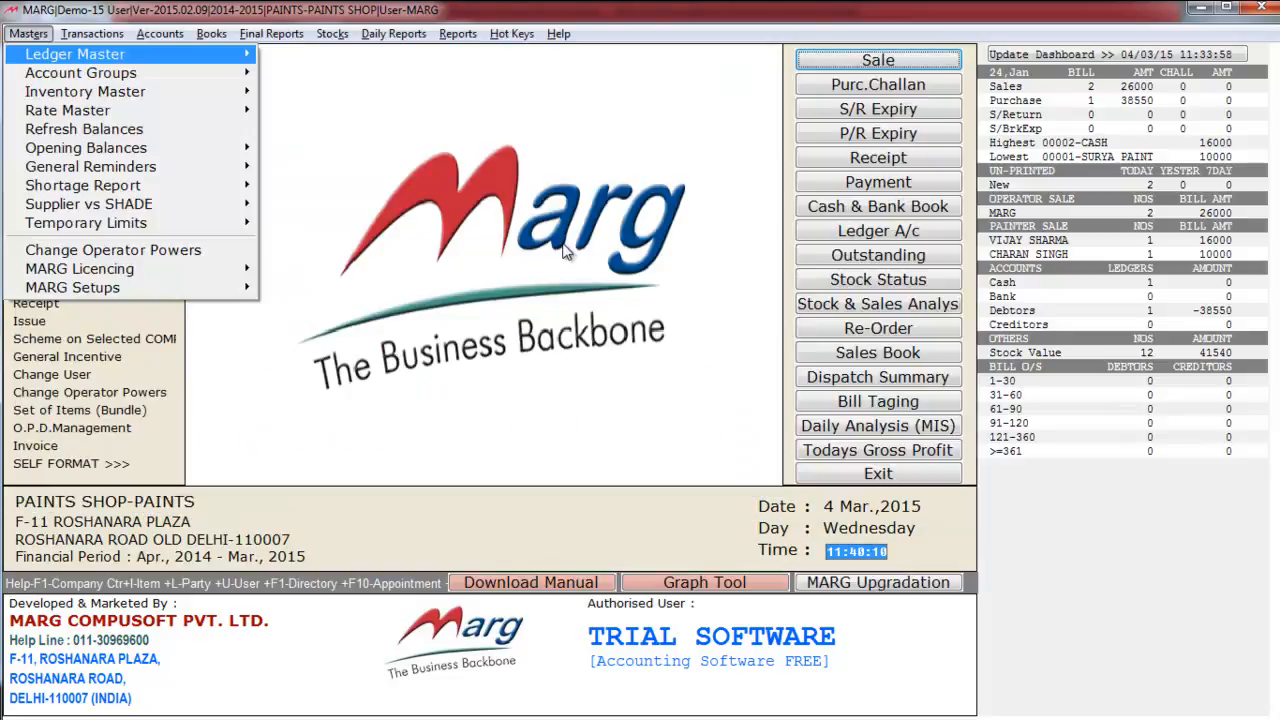
pyautogui.press('Down')
pyautogui.press('Down')
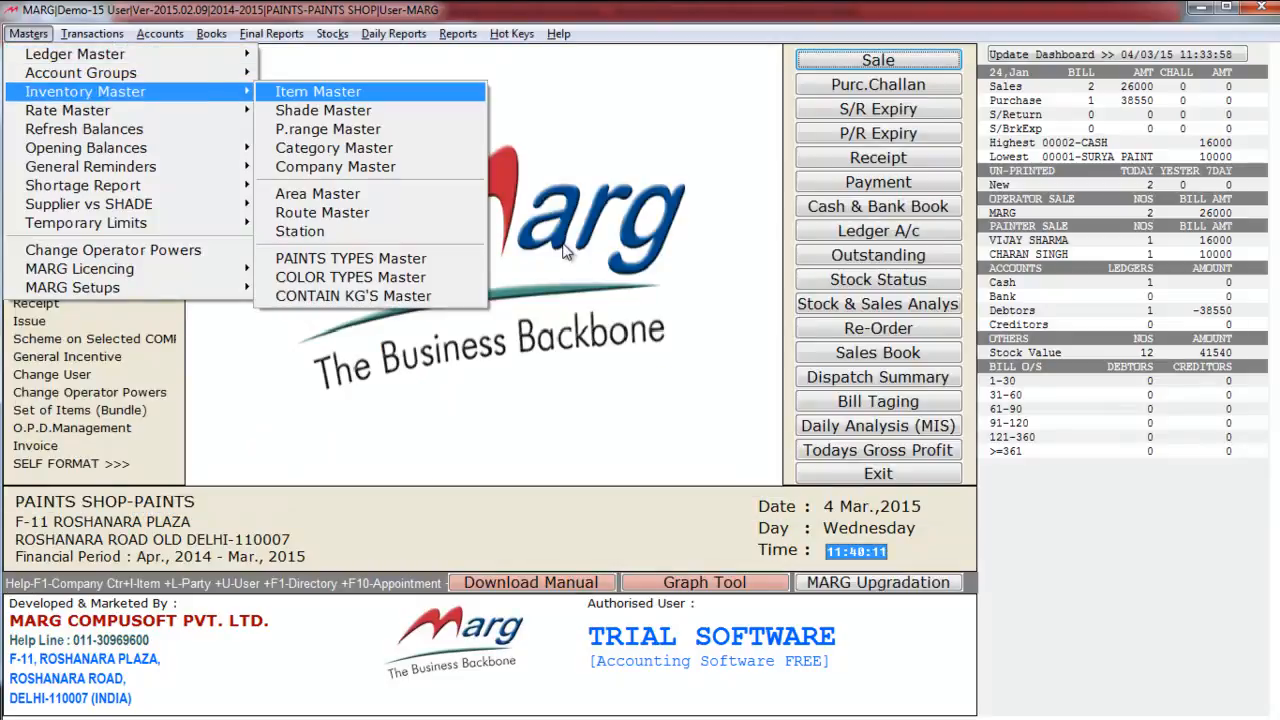
pyautogui.press('Return')
pyautogui.press('Down')
pyautogui.press('Down')
pyautogui.press('Down')
pyautogui.press('Down')
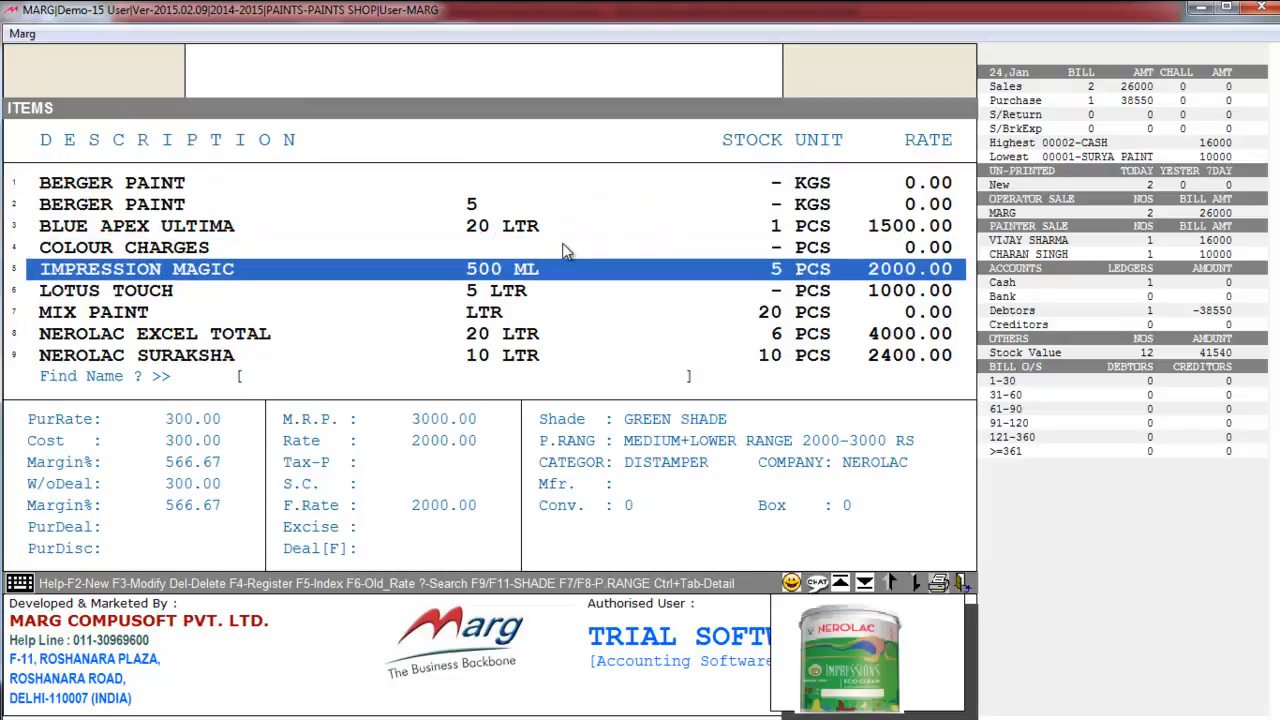
pyautogui.press('Return')
pyautogui.press('Escape')
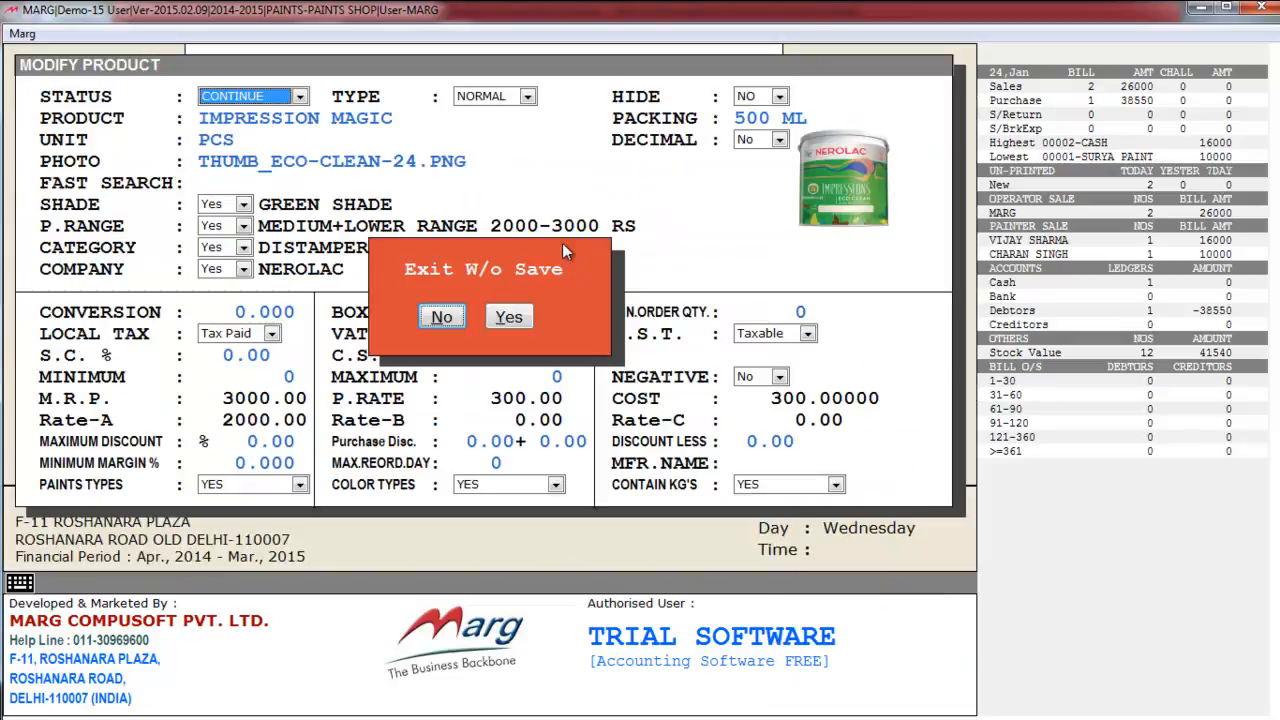
pyautogui.press('Right')
pyautogui.press('Return')
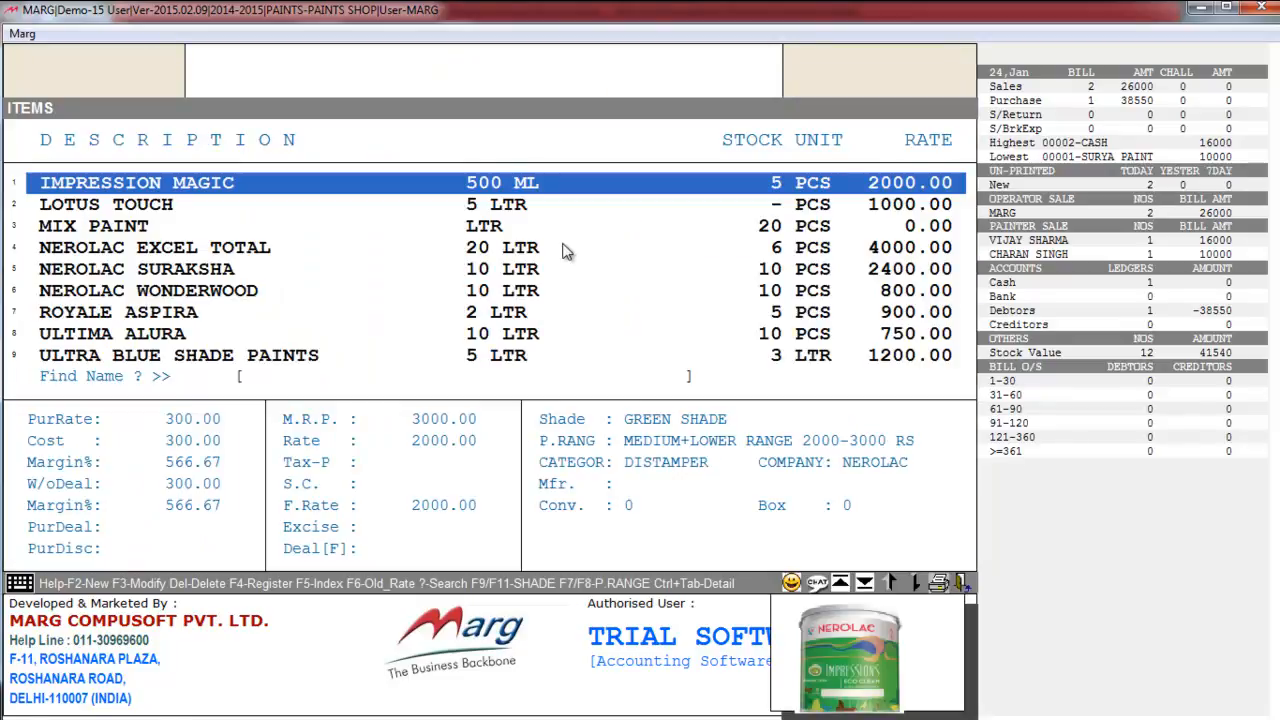
pyautogui.press('Escape')
pyautogui.press('Escape')
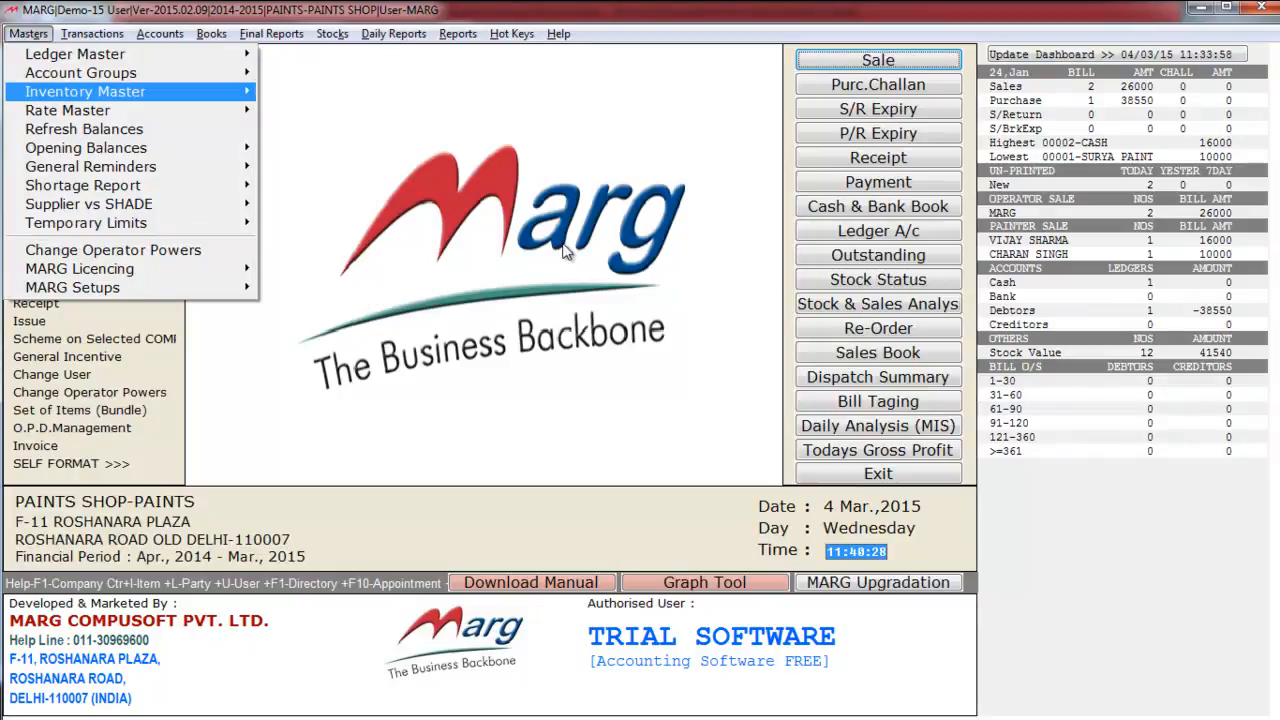
pyautogui.press('Down')
pyautogui.press('Right')
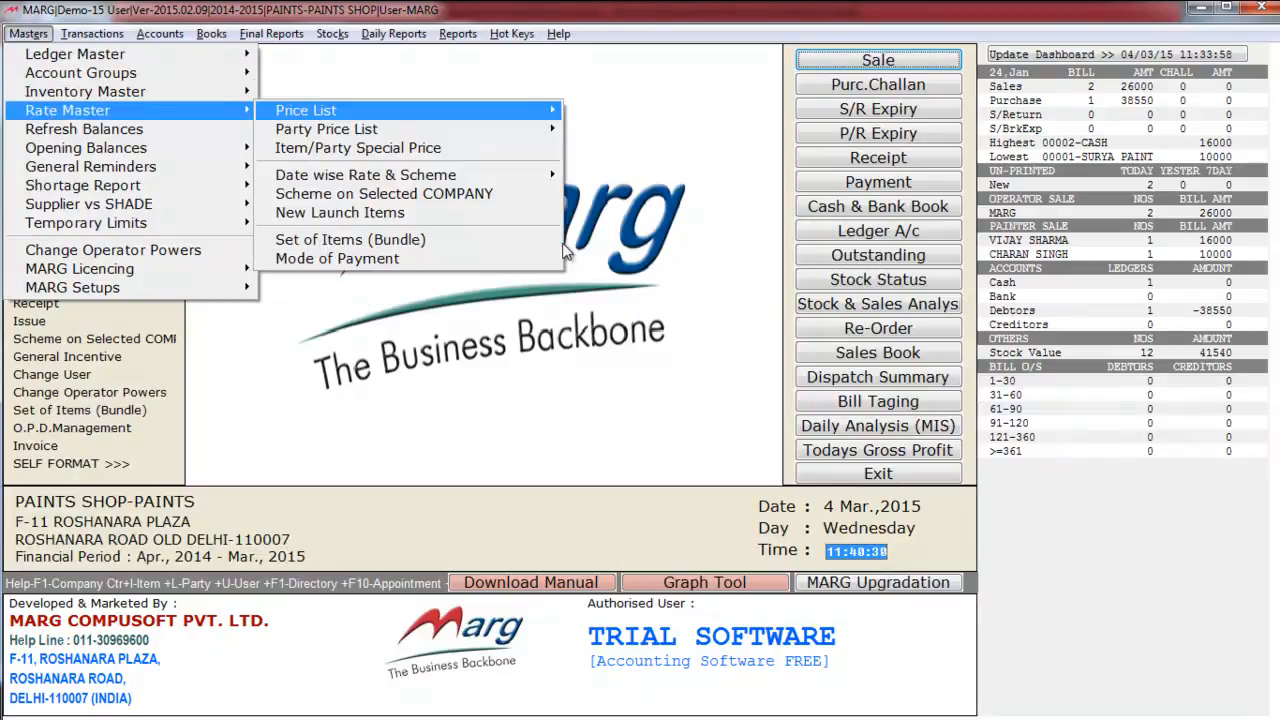
pyautogui.press('Right')
pyautogui.press('Down')
pyautogui.press('Down')
pyautogui.press('Down')
pyautogui.press('Down')
pyautogui.press('Down')
pyautogui.press('Down')
pyautogui.press('Up')
pyautogui.press('Up')
pyautogui.press('Up')
pyautogui.press('Up')
pyautogui.press('Up')
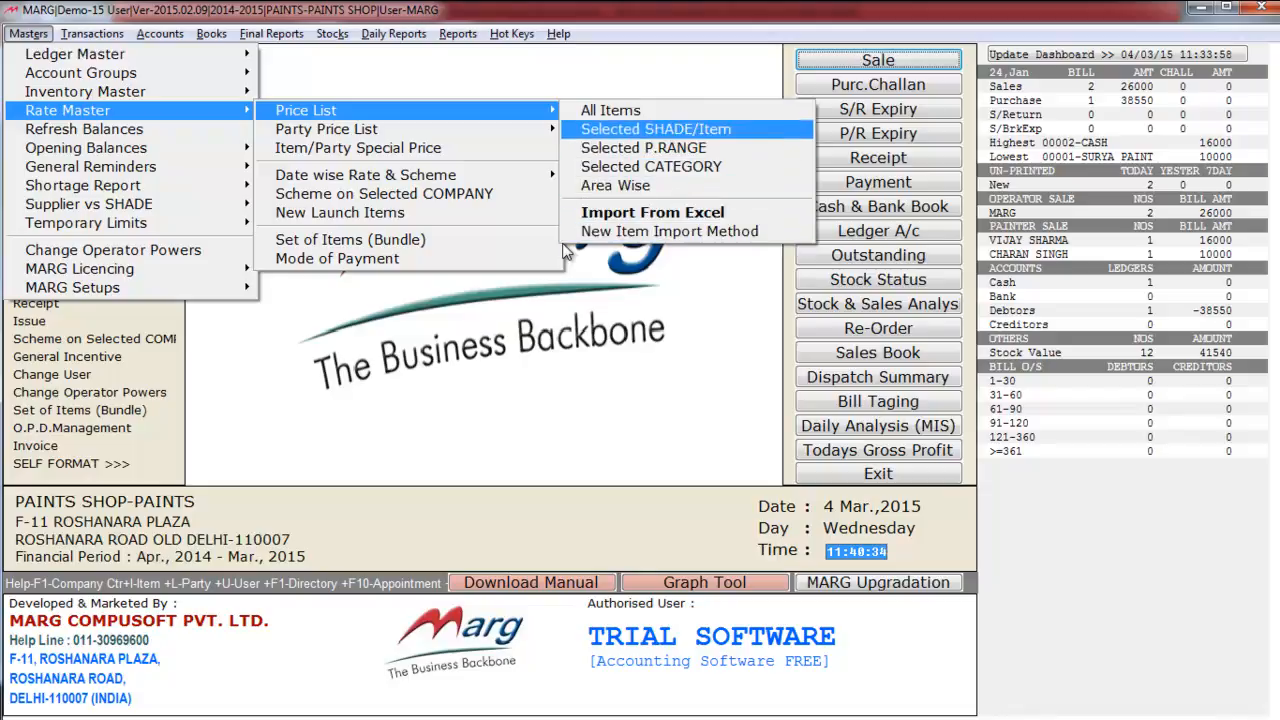
pyautogui.press('Down')
pyautogui.press('Down')
pyautogui.press('Down')
pyautogui.press('Down')
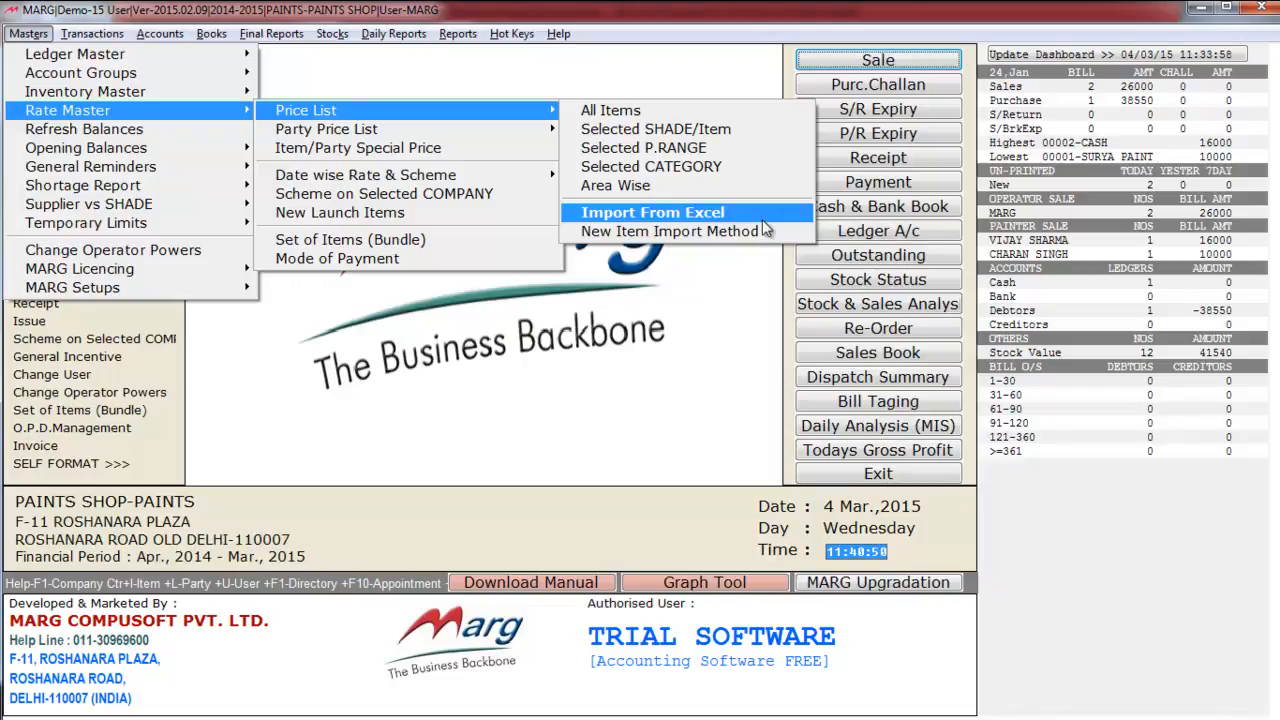
pyautogui.press('Up')
pyautogui.press('Up')
pyautogui.press('Up')
pyautogui.press('Up')
pyautogui.press('Up')
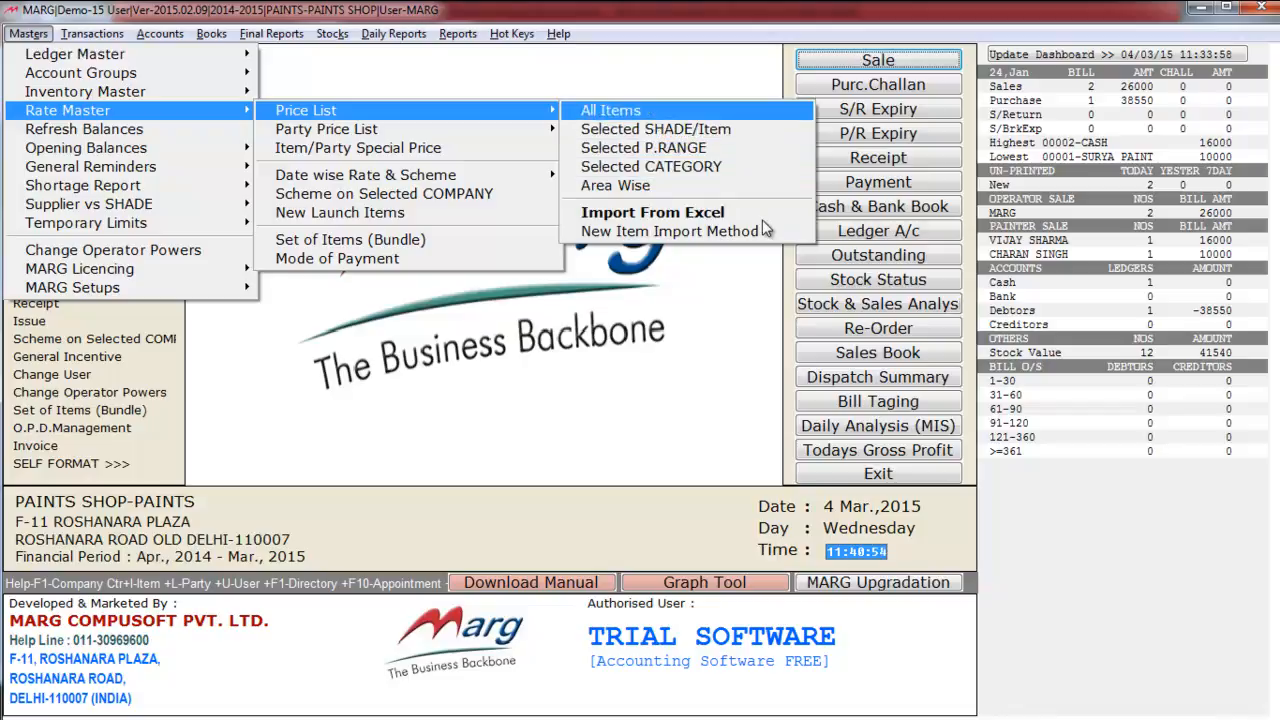
pyautogui.press('Escape')
pyautogui.press('Escape')
pyautogui.press('Down')
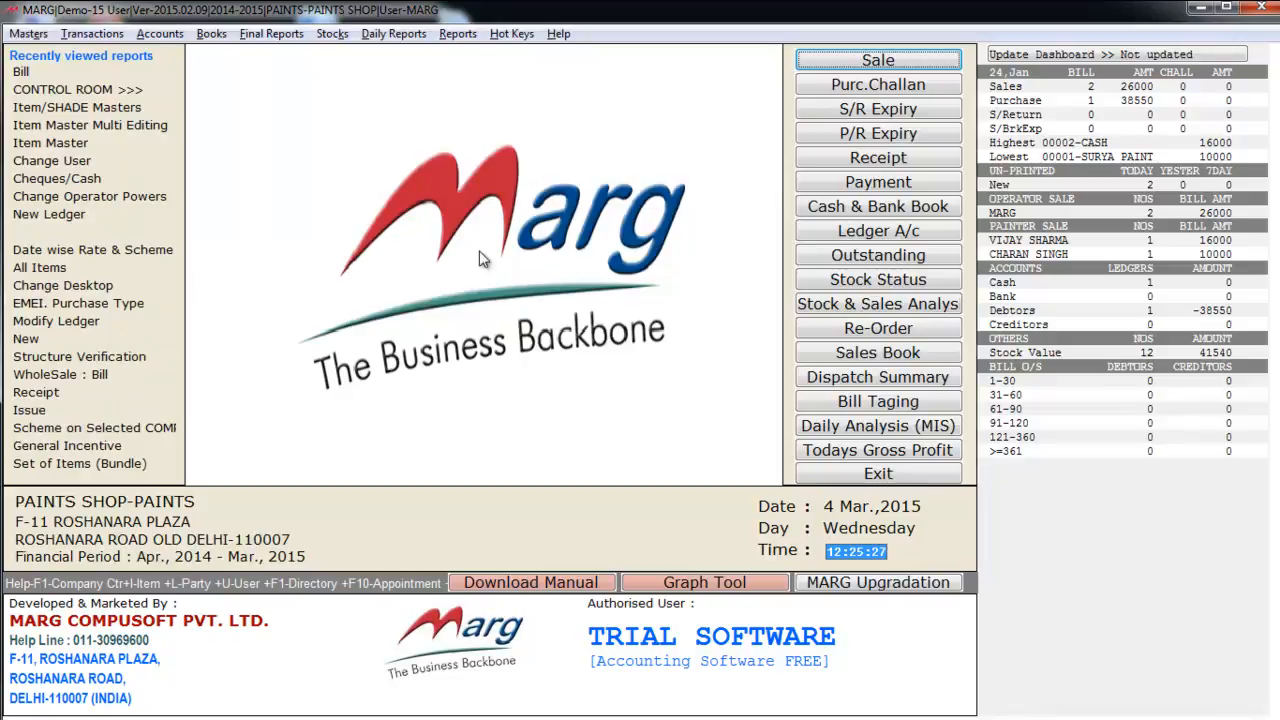
# - Start a new purchase bill with CASH as the purchase party
pyautogui.click(110, 35)
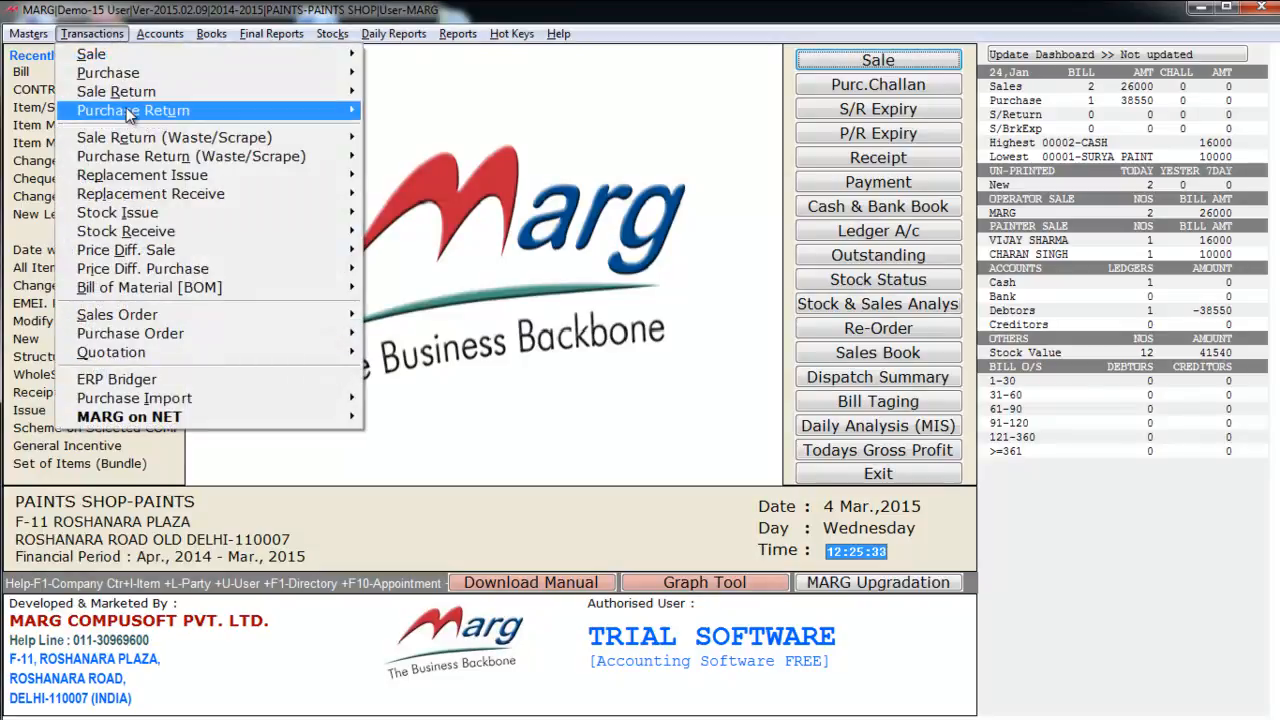
pyautogui.moveTo(135, 74)
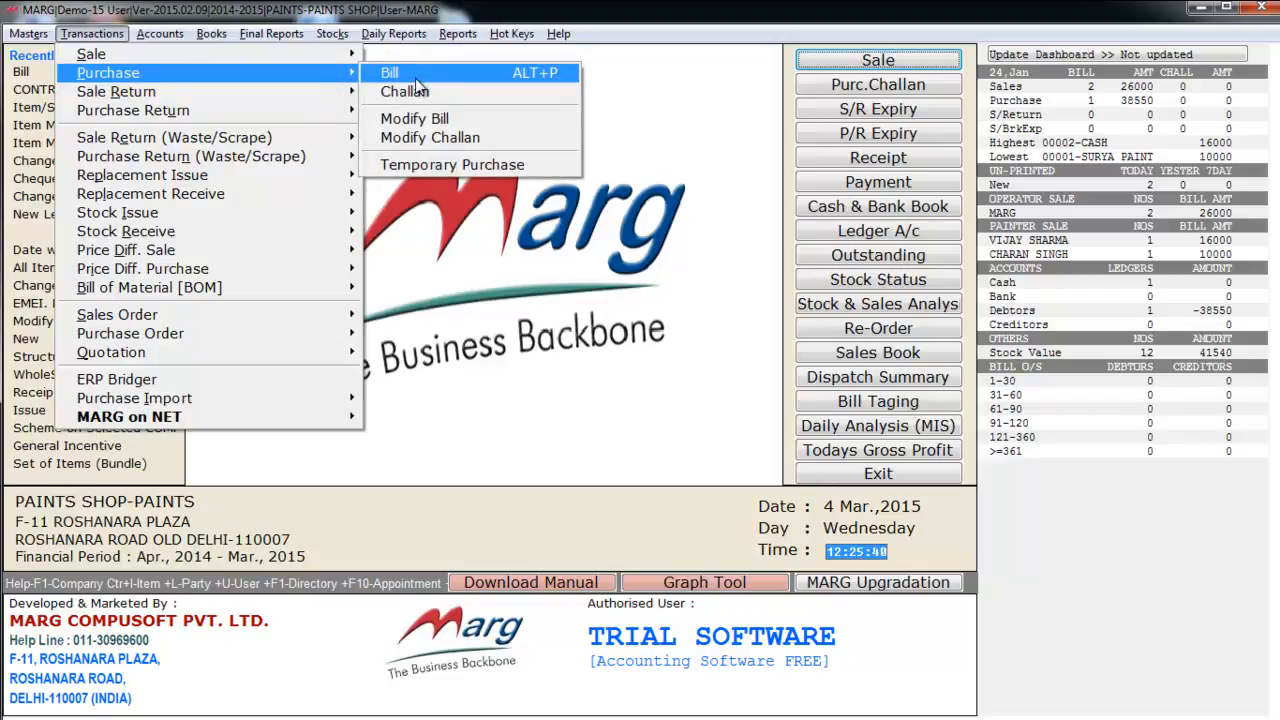
pyautogui.press('Escape')
pyautogui.press('Escape')
pyautogui.press('Escape')
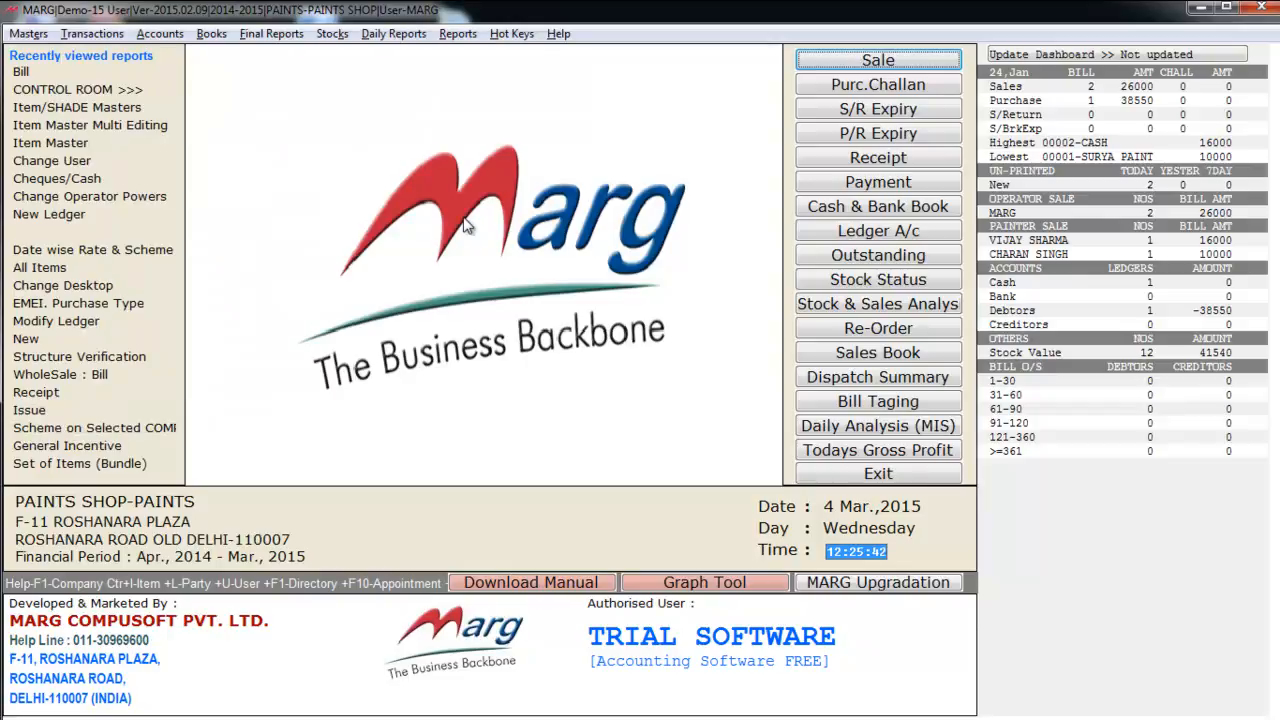
pyautogui.hotkey('alt', 'p')
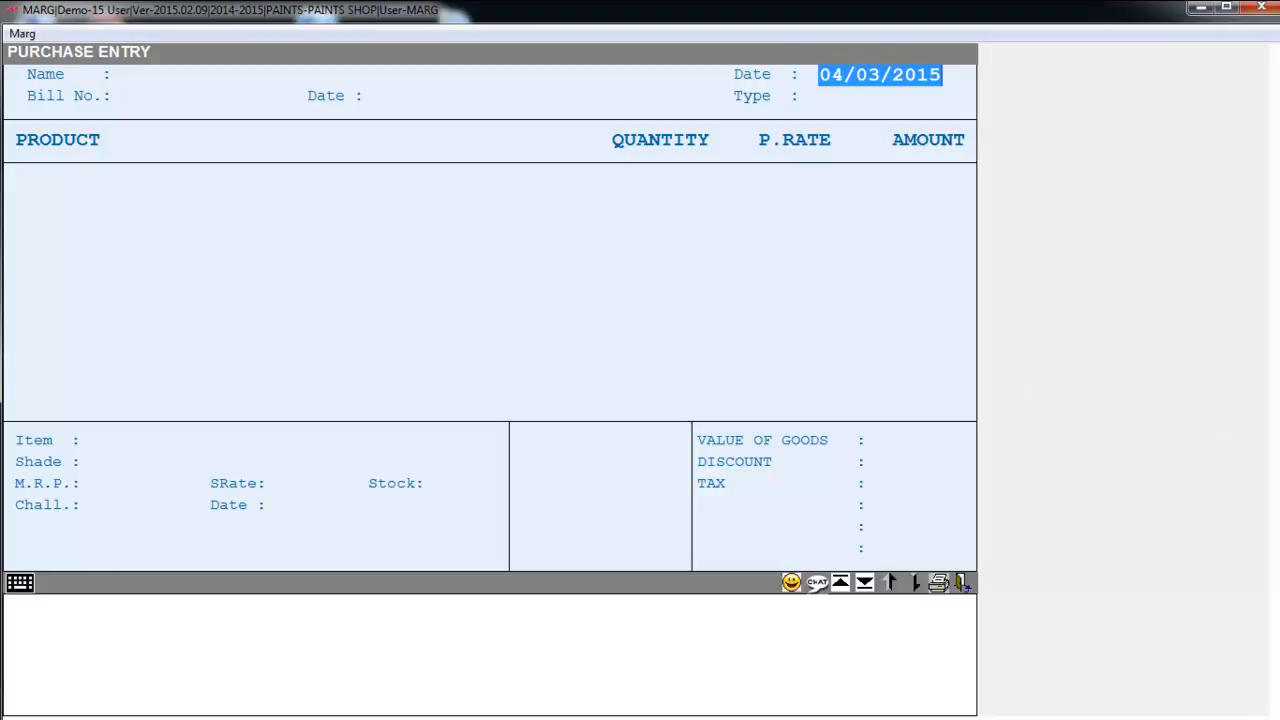
pyautogui.press('Return')
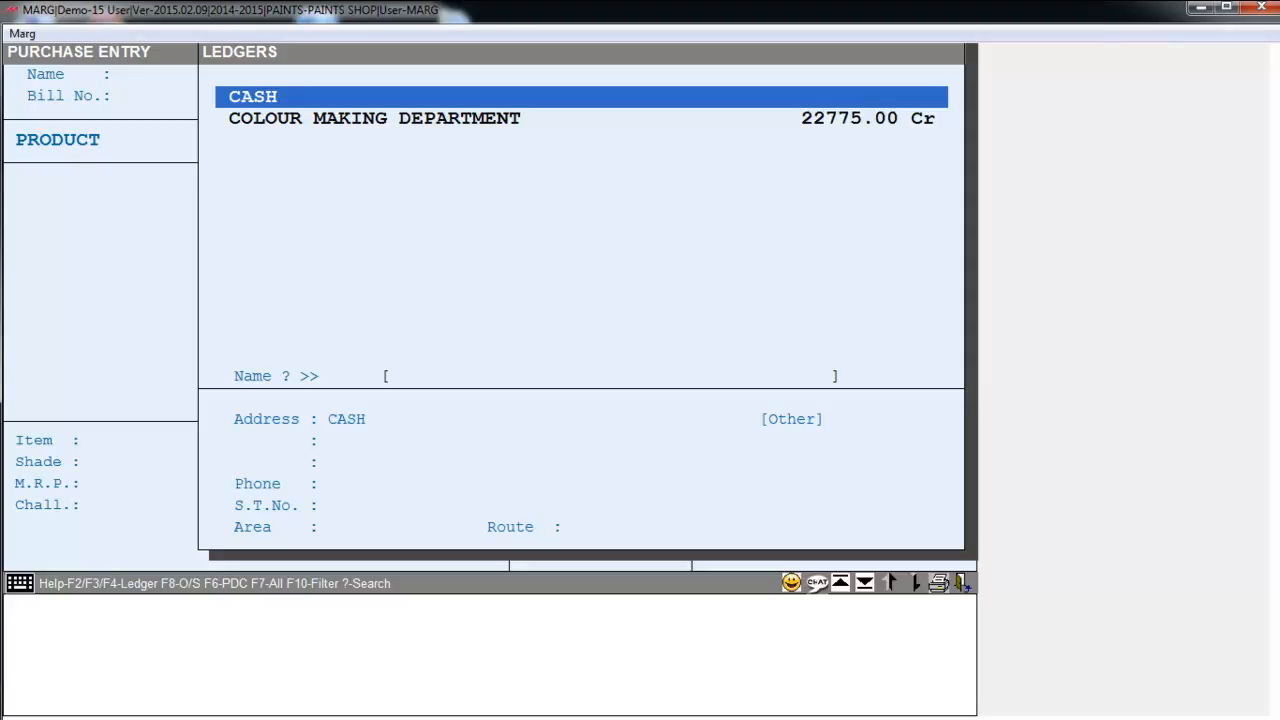
pyautogui.press('F3')
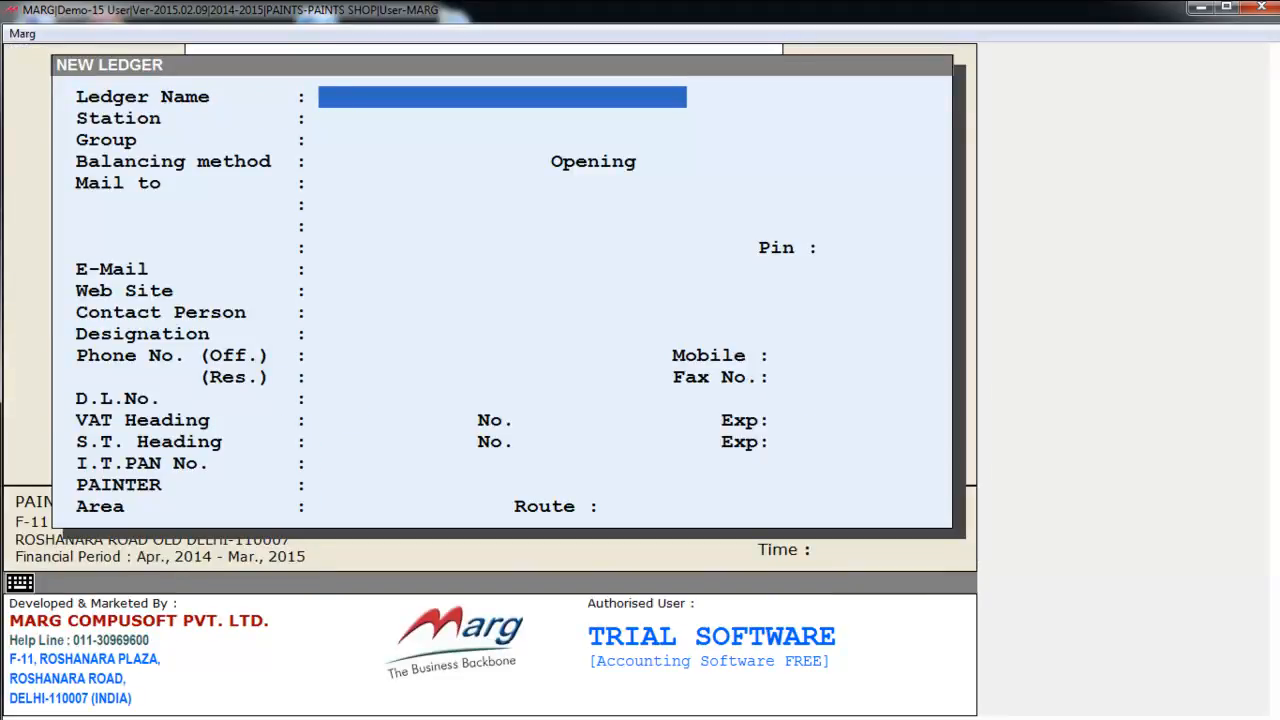
pyautogui.press('Escape')
pyautogui.press('Return')
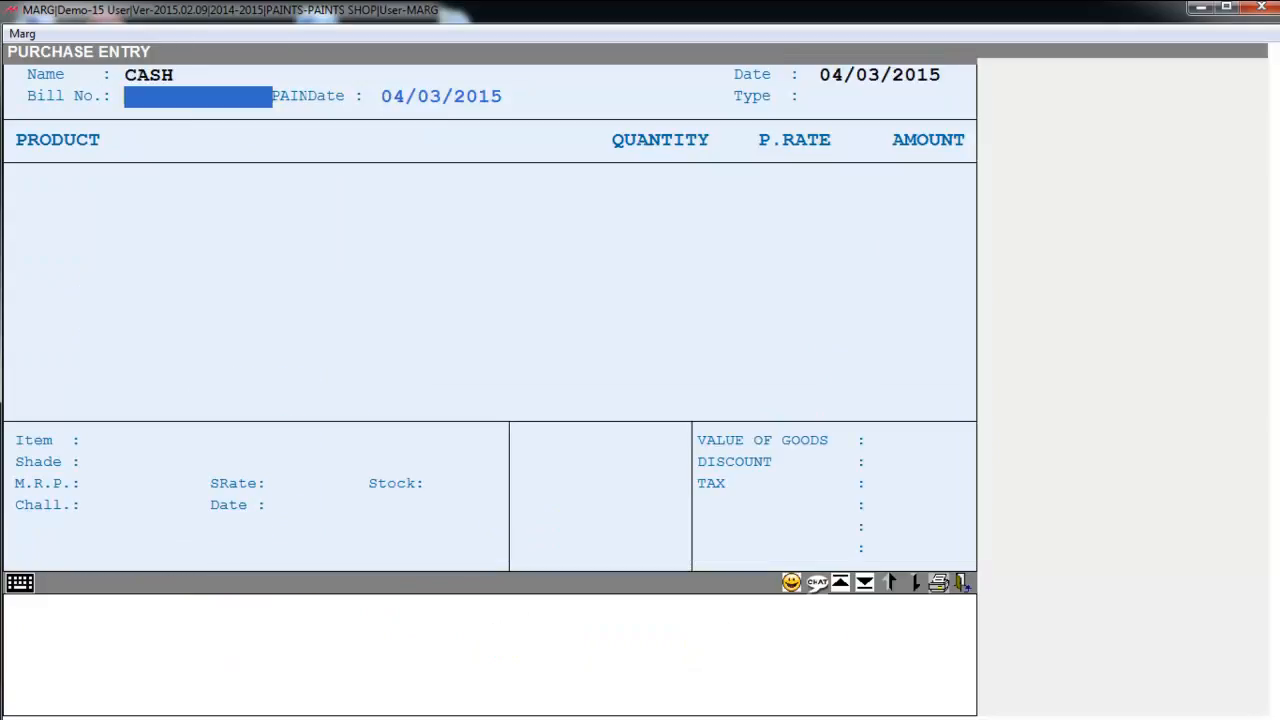
# - Enter bill number 2145 and accept the bill date
pyautogui.write('2145')
pyautogui.press('Return')
pyautogui.press('Return')
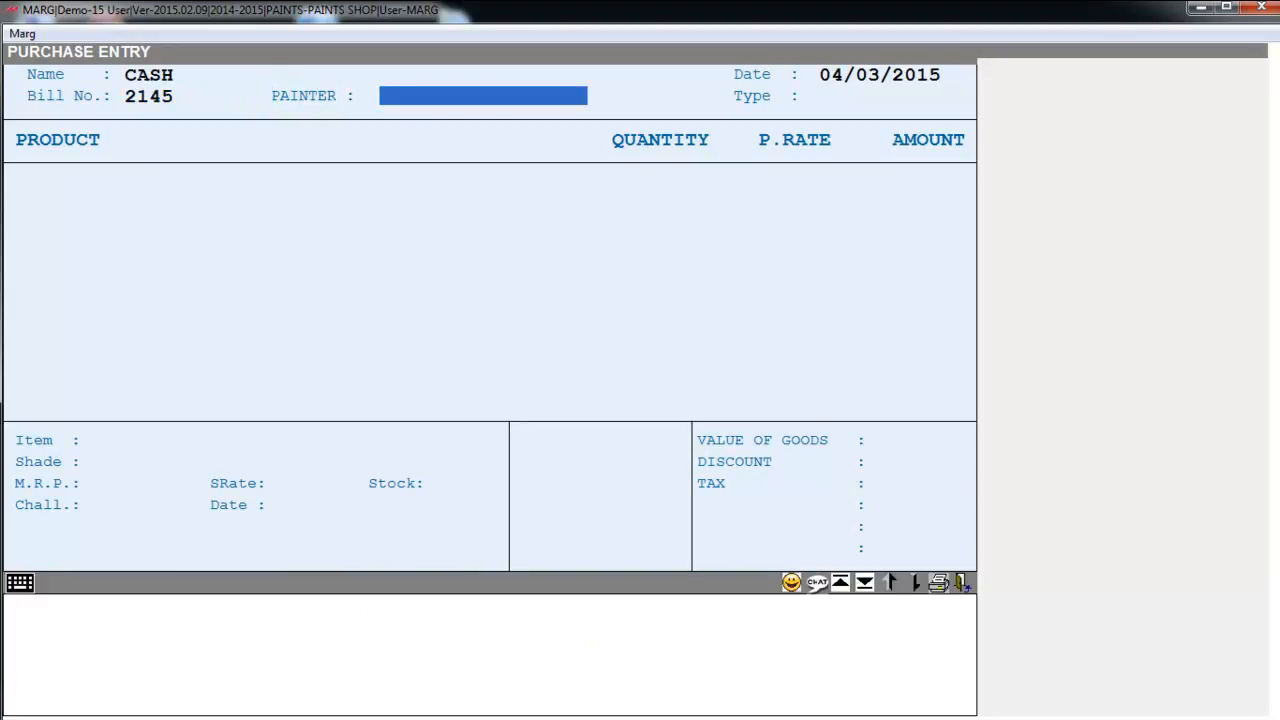
pyautogui.press('Return')
pyautogui.press('Return')
pyautogui.press('Return')
pyautogui.press('Return')
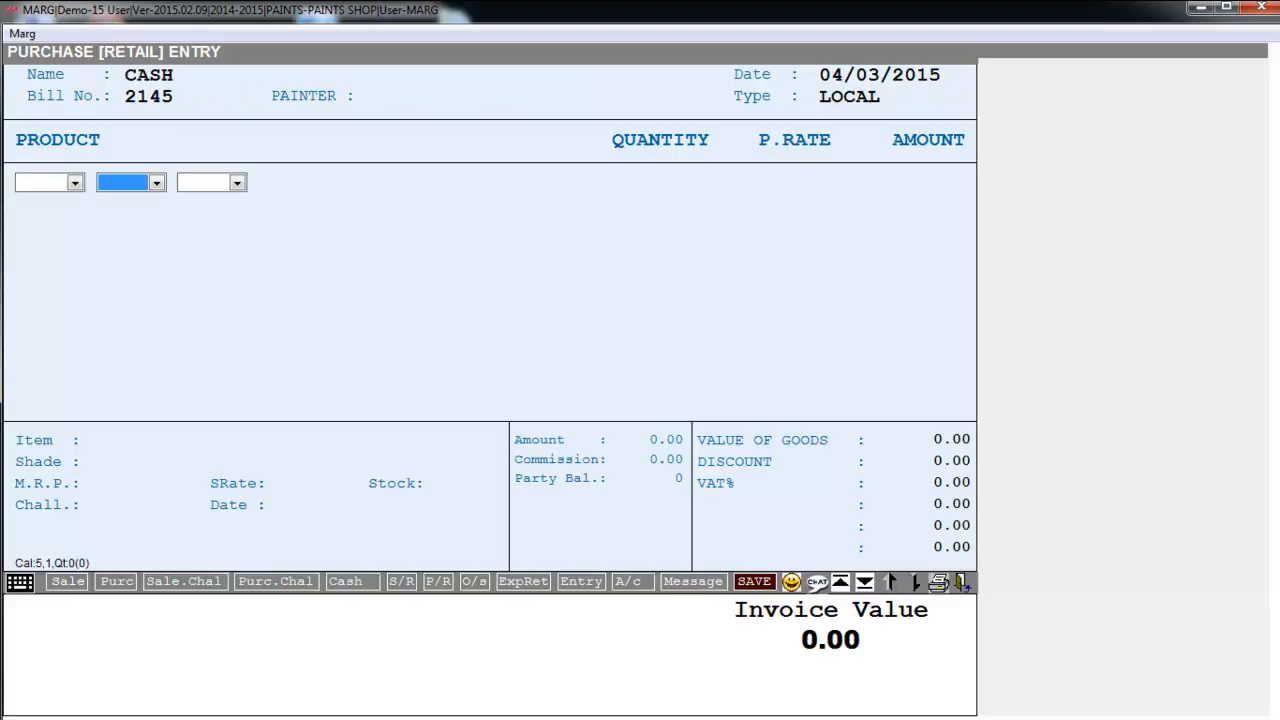
# - Add LOTUS TOUCH 5 LTR to the purchase bill, quantity 50 at rate 280.00
pyautogui.press('Down')
pyautogui.press('Down')
pyautogui.press('Down')
pyautogui.press('Down')
pyautogui.press('Down')
pyautogui.press('Down')
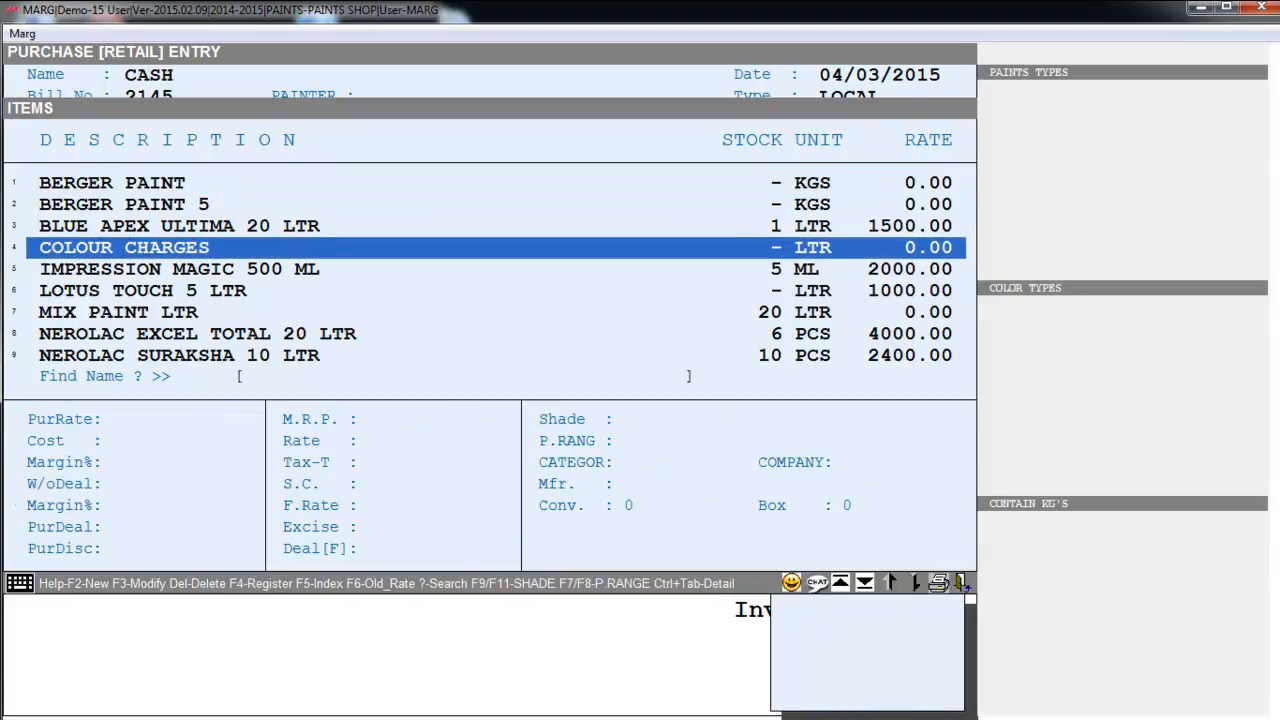
pyautogui.press('Up')
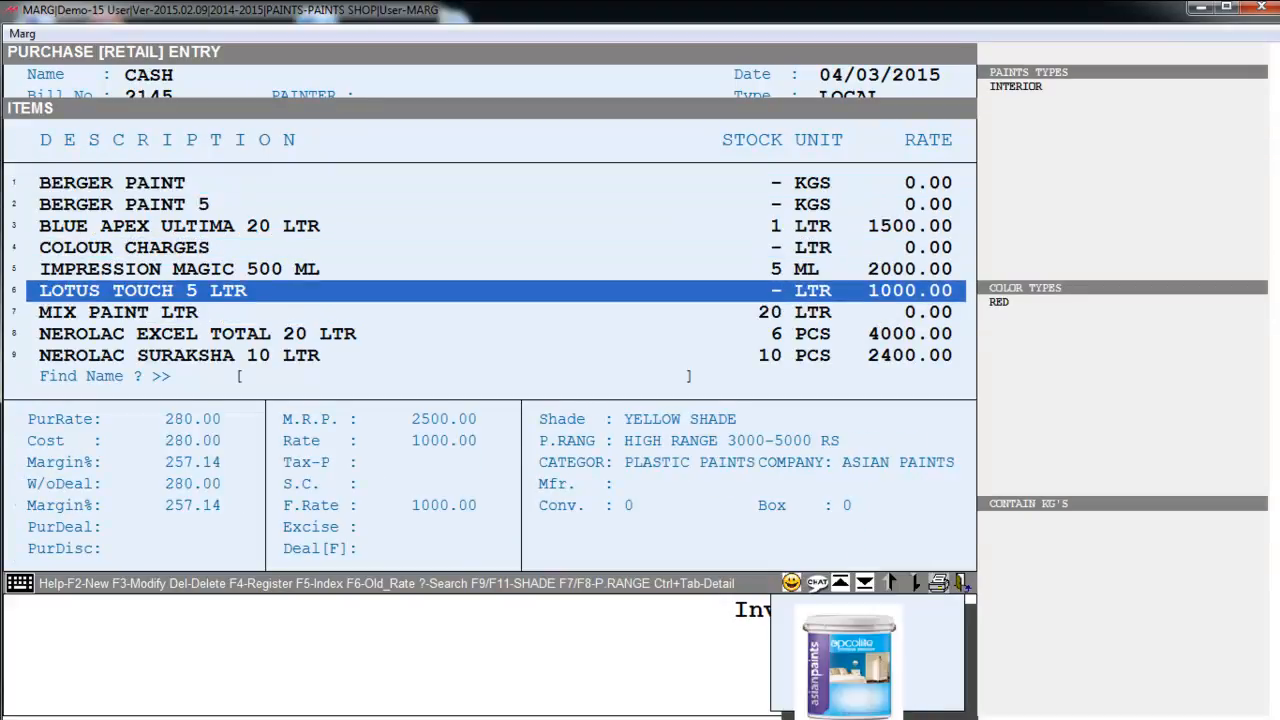
pyautogui.press('Return')
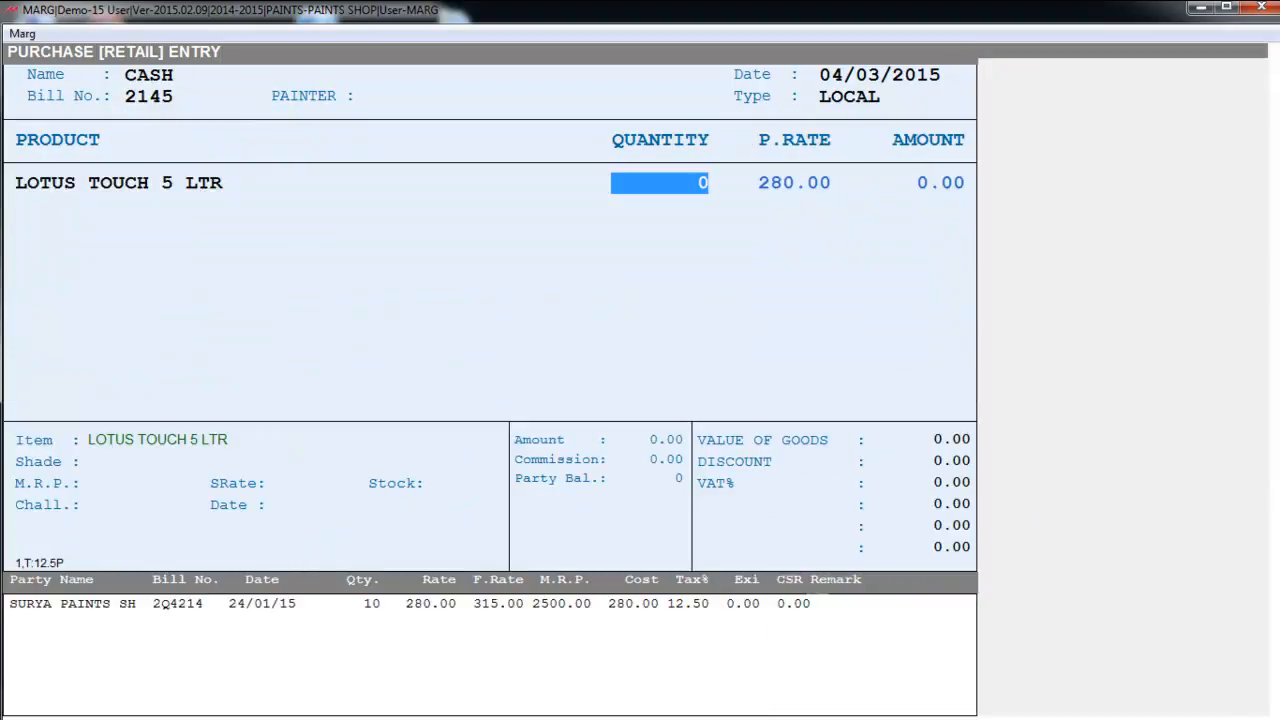
pyautogui.write('50')
pyautogui.press('Return')
pyautogui.press('Return')
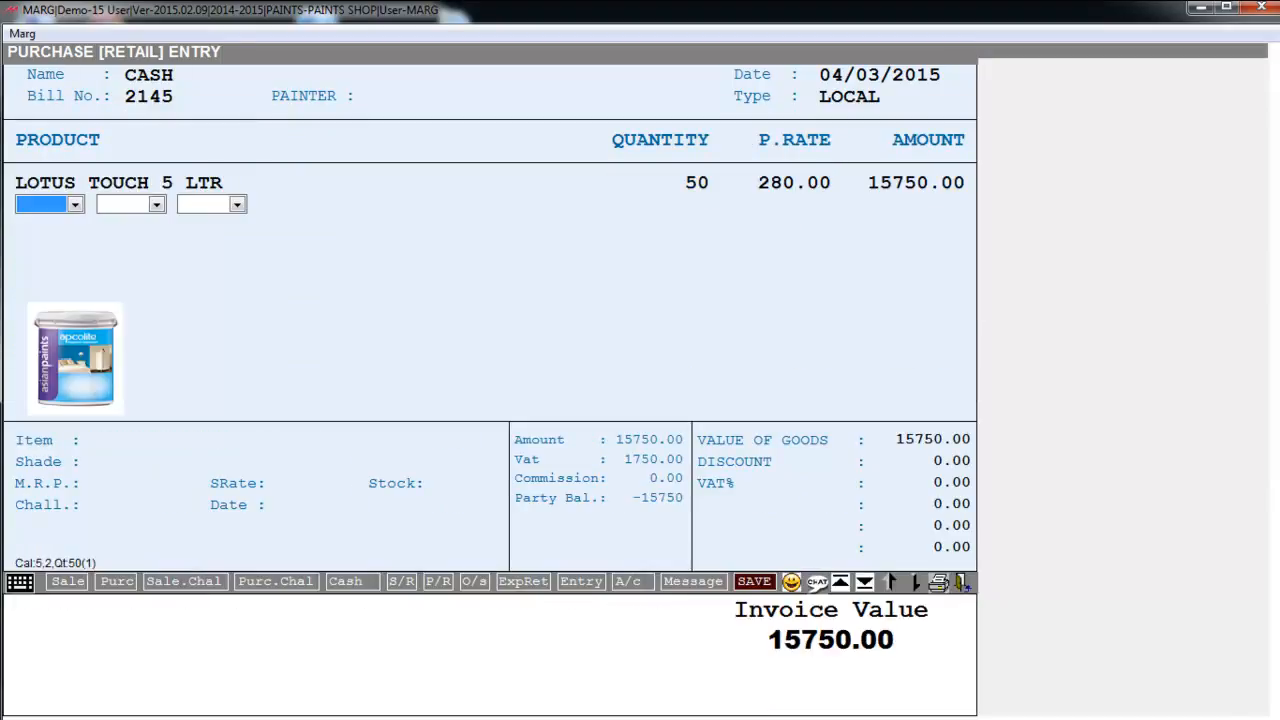
pyautogui.press('Return')
pyautogui.press('Return')
pyautogui.press('Return')
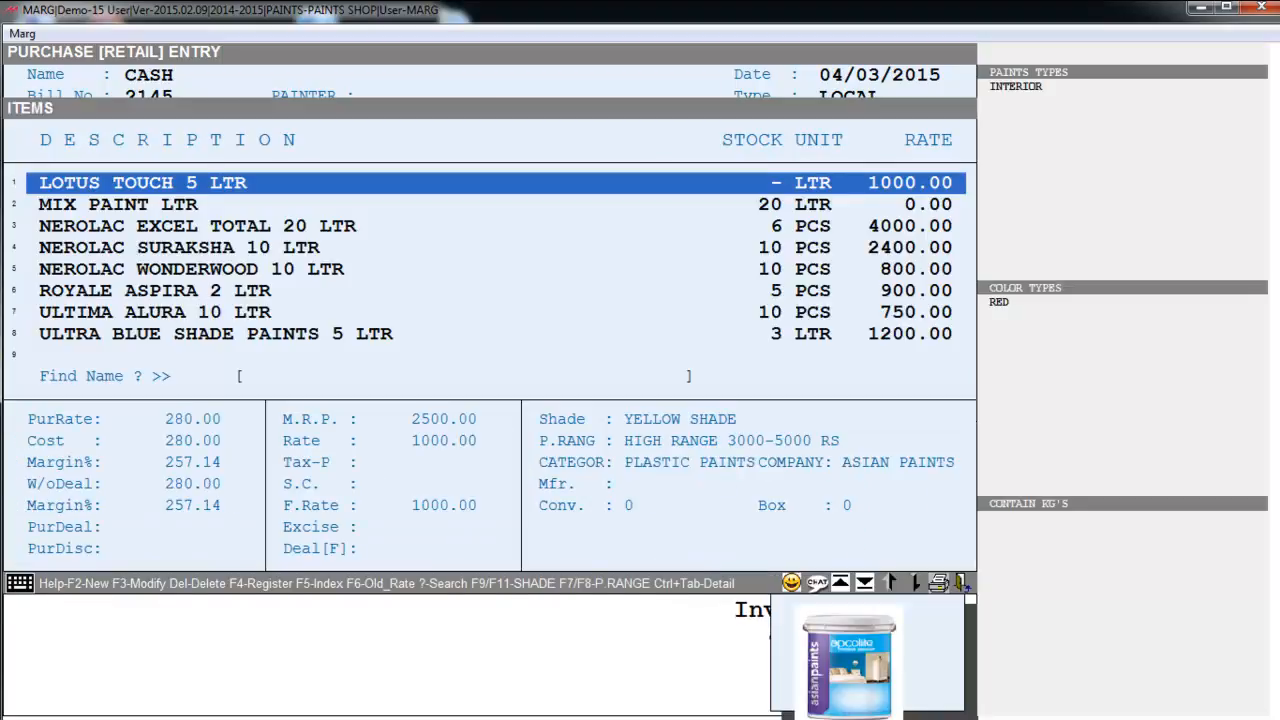
pyautogui.press('Escape')
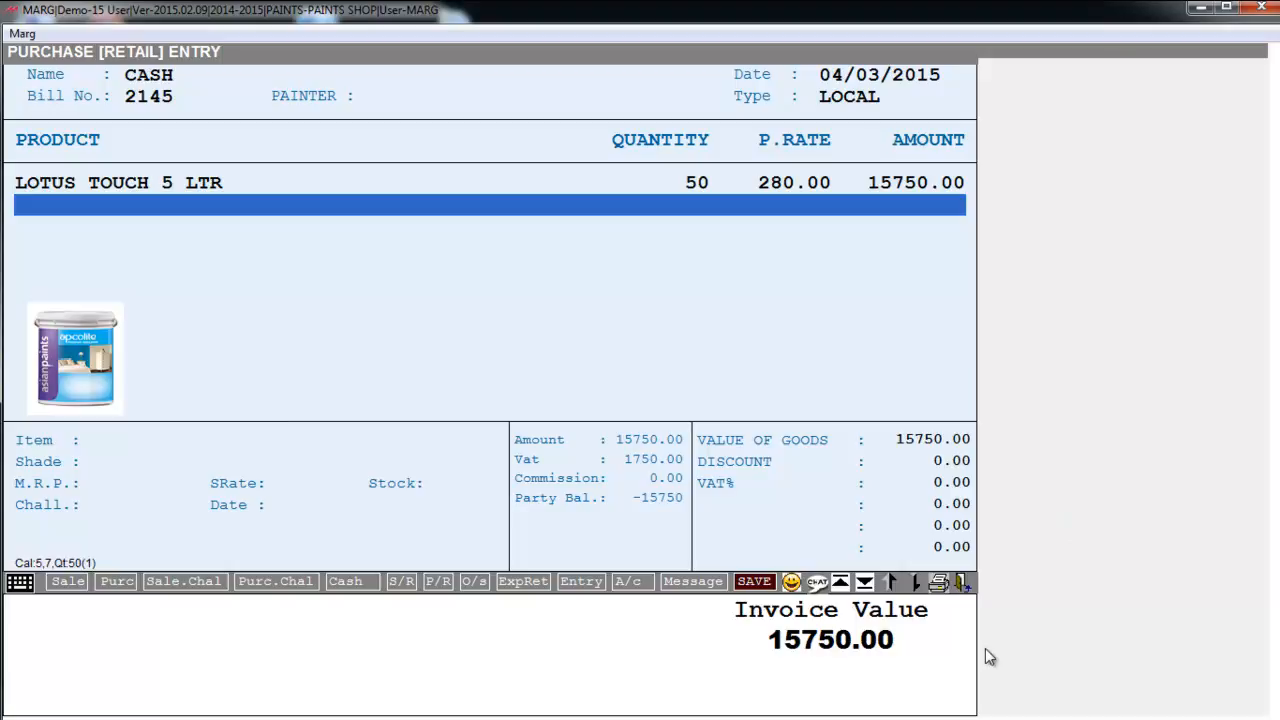
# - Add BERGER PAINT 5 to the bill, quantity 50 at rate 100
pyautogui.press('Return')
pyautogui.press('Return')
pyautogui.press('Return')
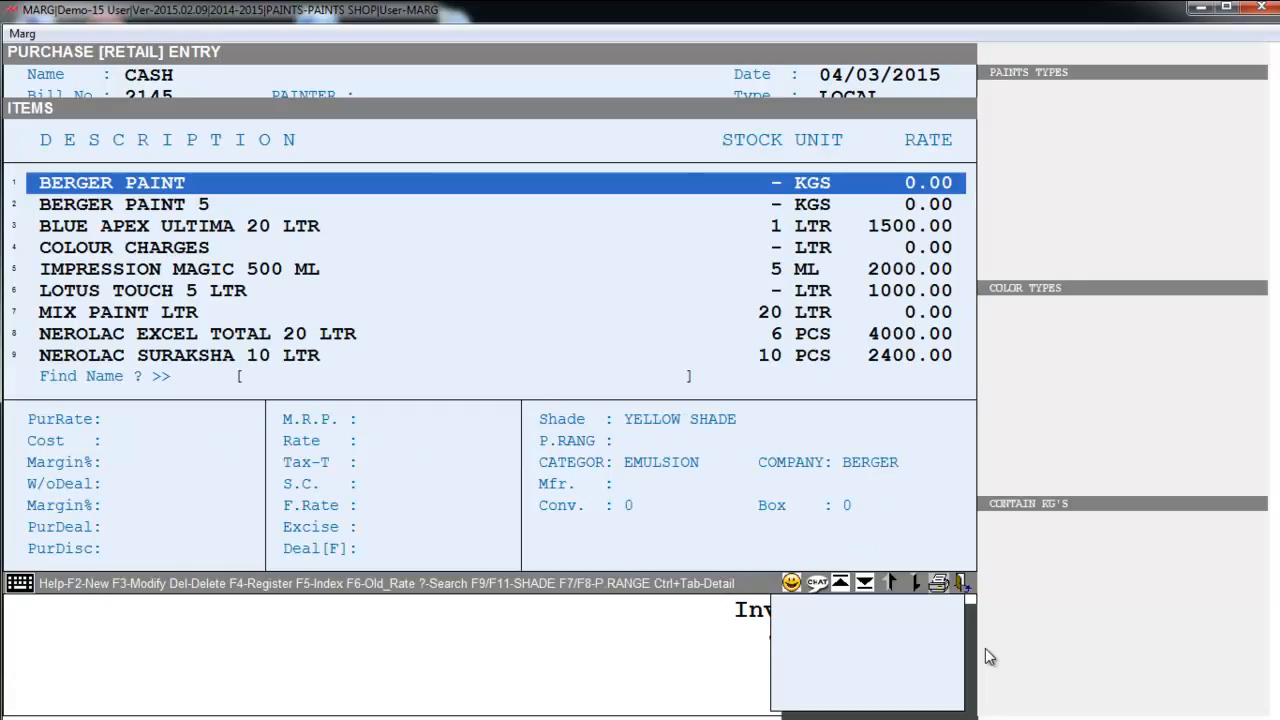
pyautogui.press('Down')
pyautogui.press('Down')
pyautogui.press('Up')
pyautogui.press('Return')
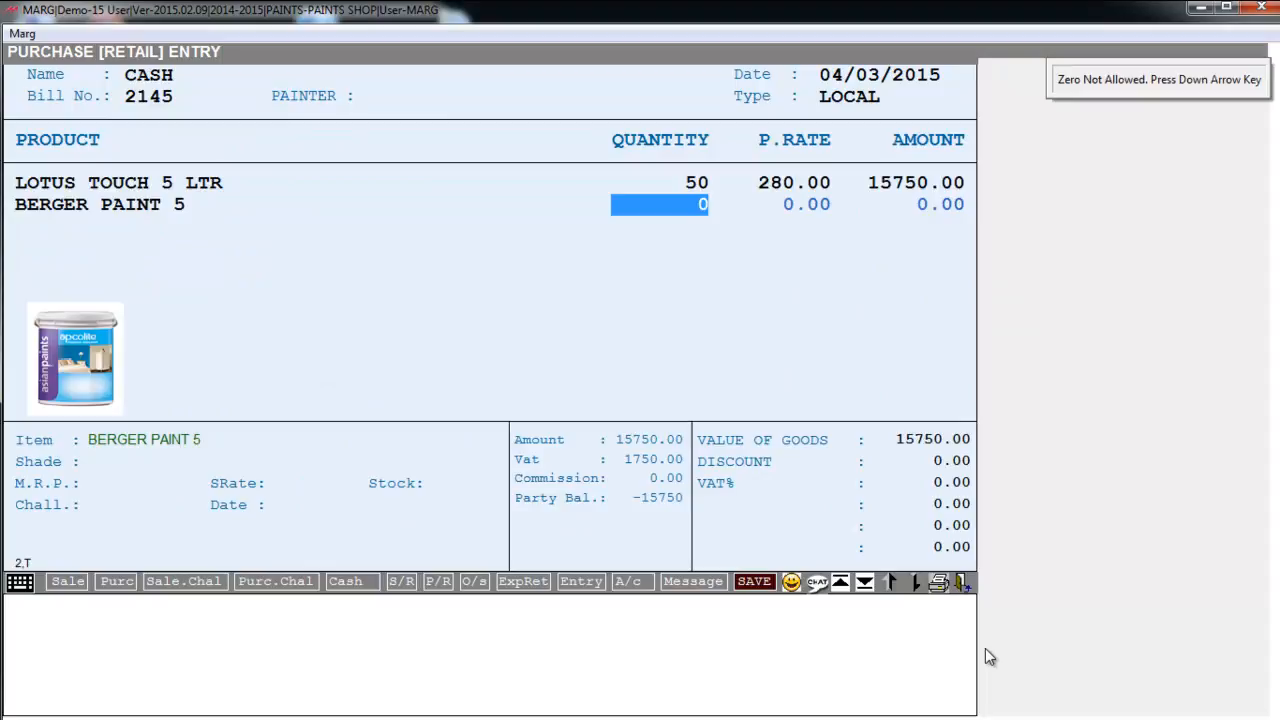
pyautogui.write('50')
pyautogui.press('Return')
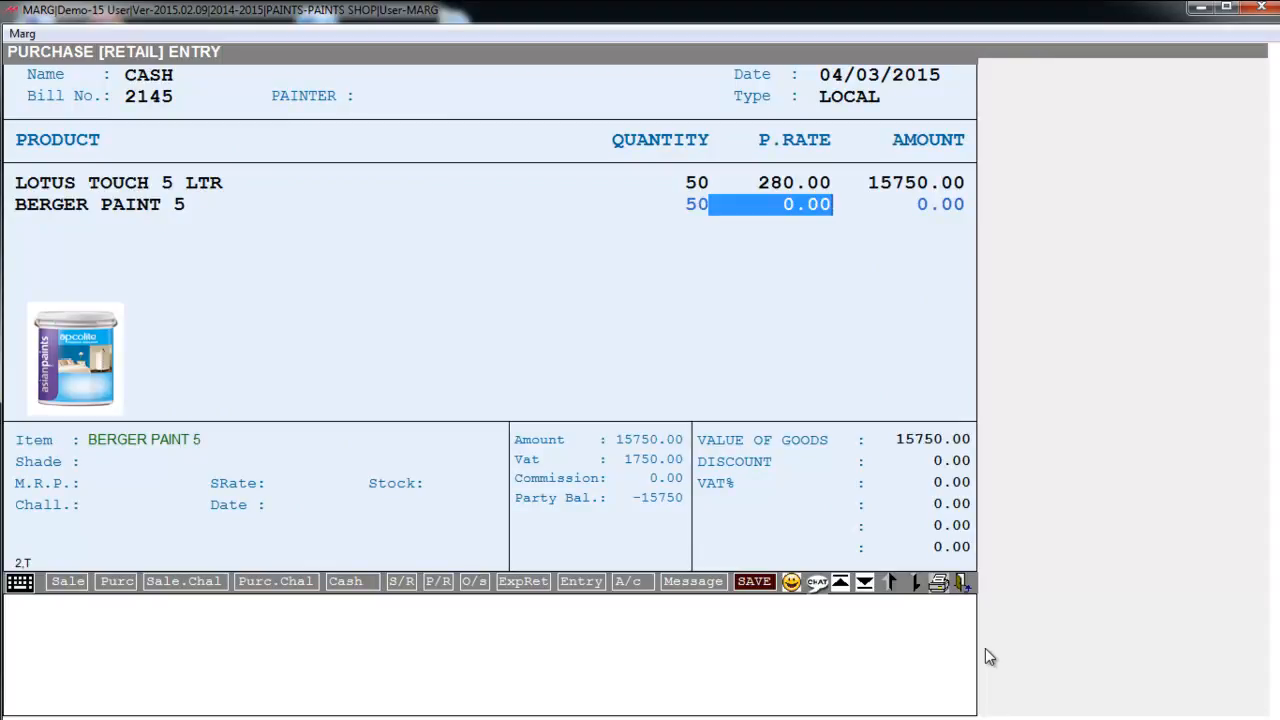
pyautogui.write('100')
pyautogui.press('Return')
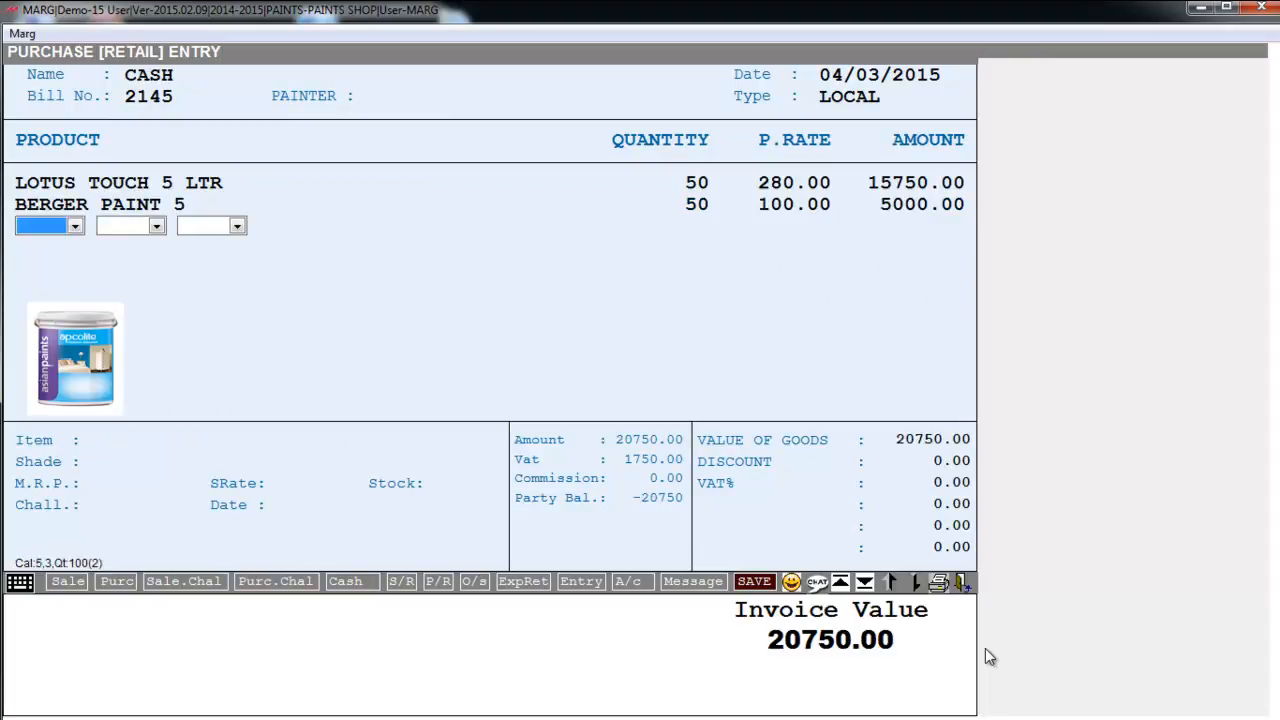
# - Skip discounts and VAT summary and save the 20750.00 purchase bill without printing
pyautogui.press('Escape')
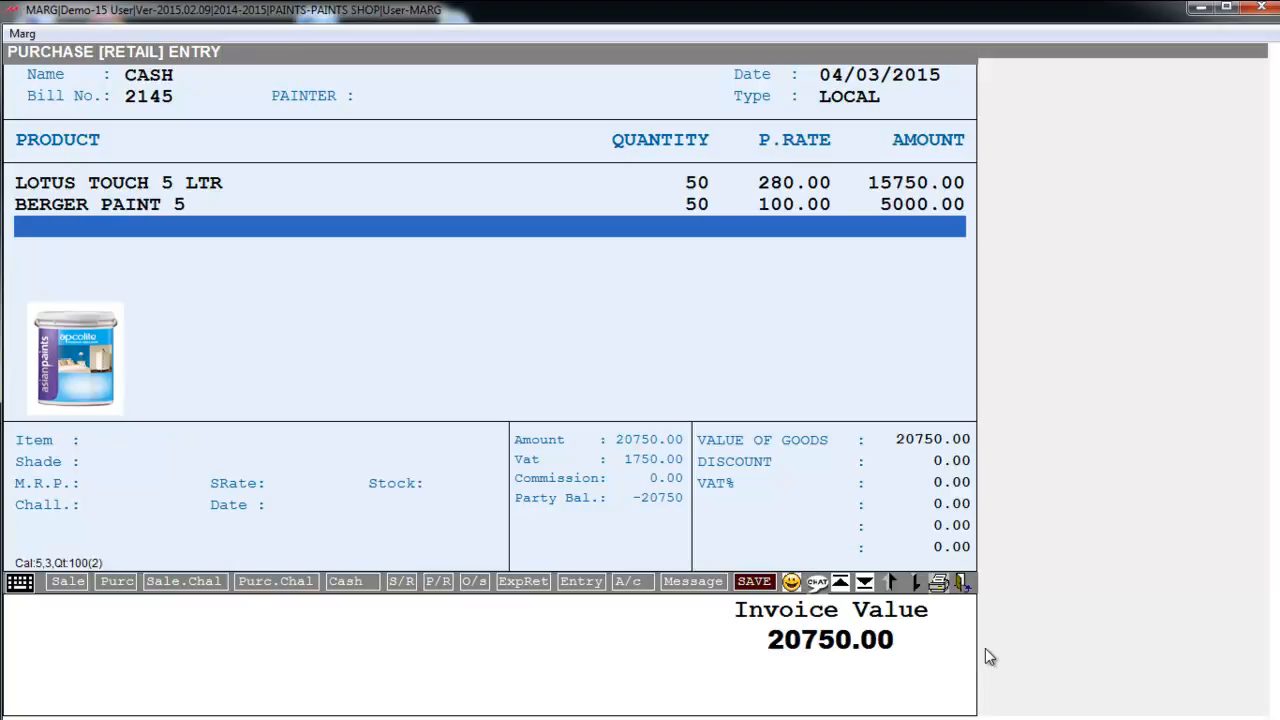
pyautogui.press('Tab')
pyautogui.press('Return')
pyautogui.press('Return')
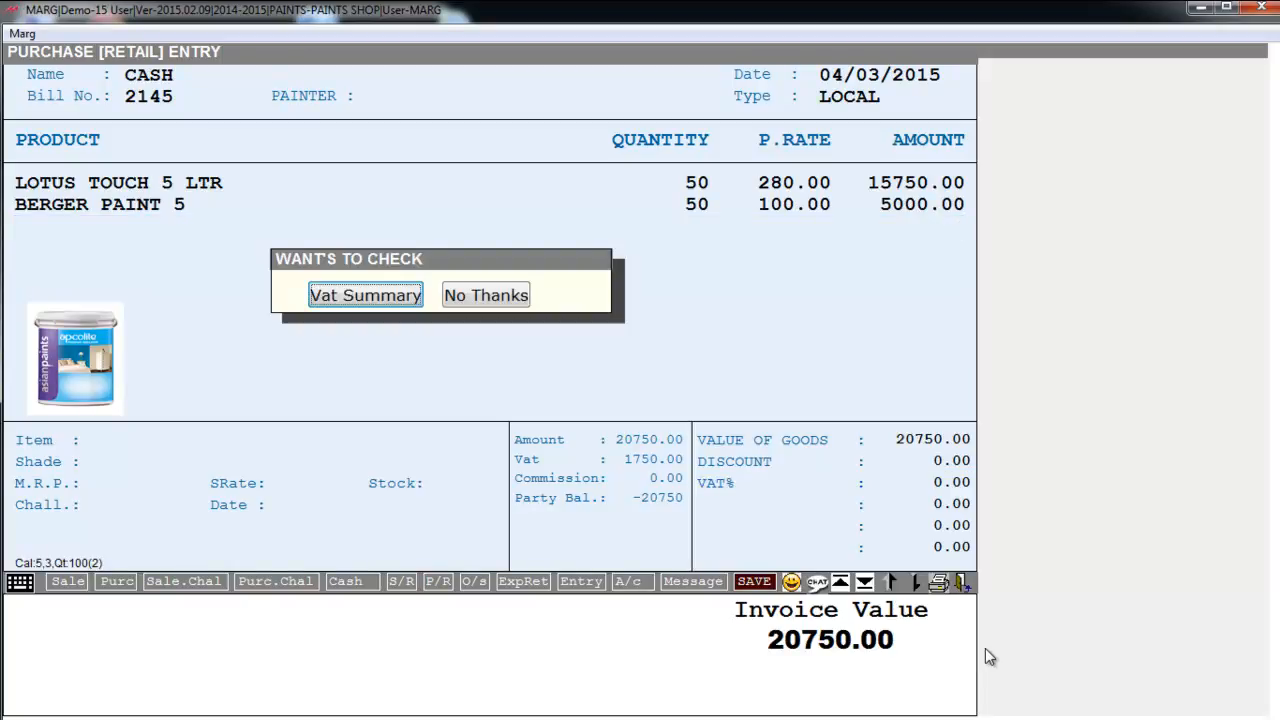
pyautogui.press('Escape')
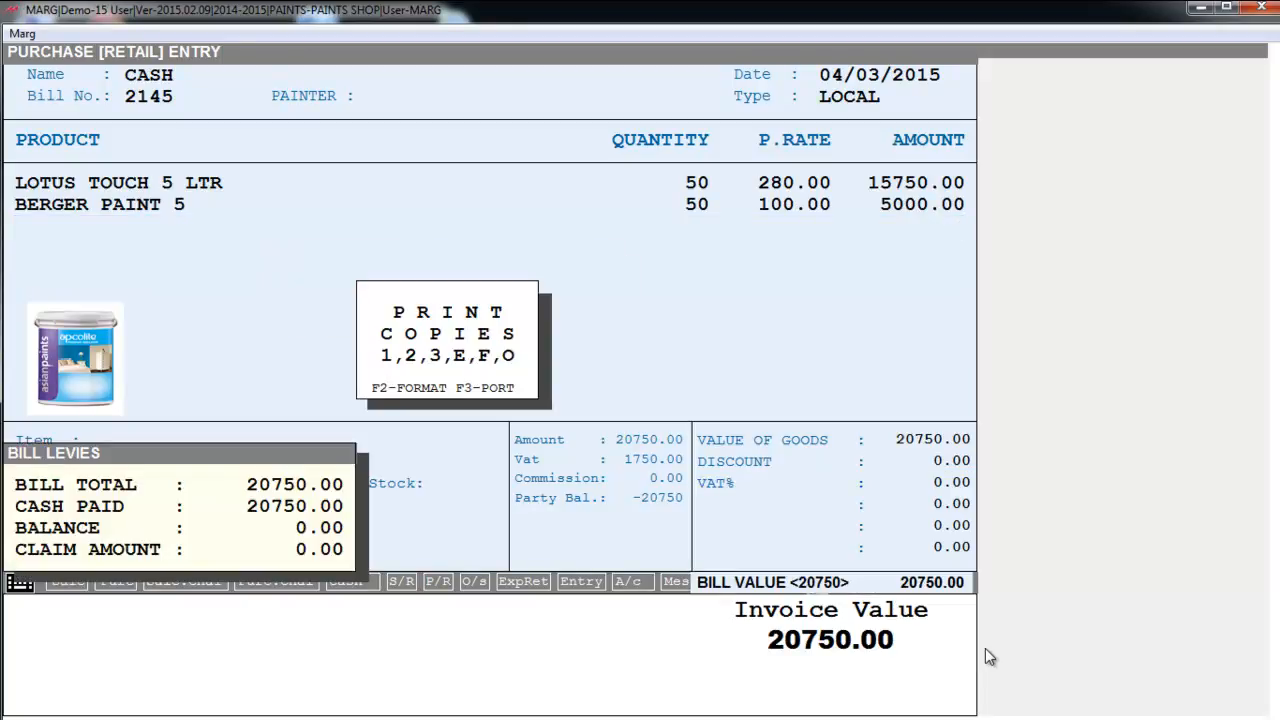
pyautogui.press('Escape')
pyautogui.press('Escape')
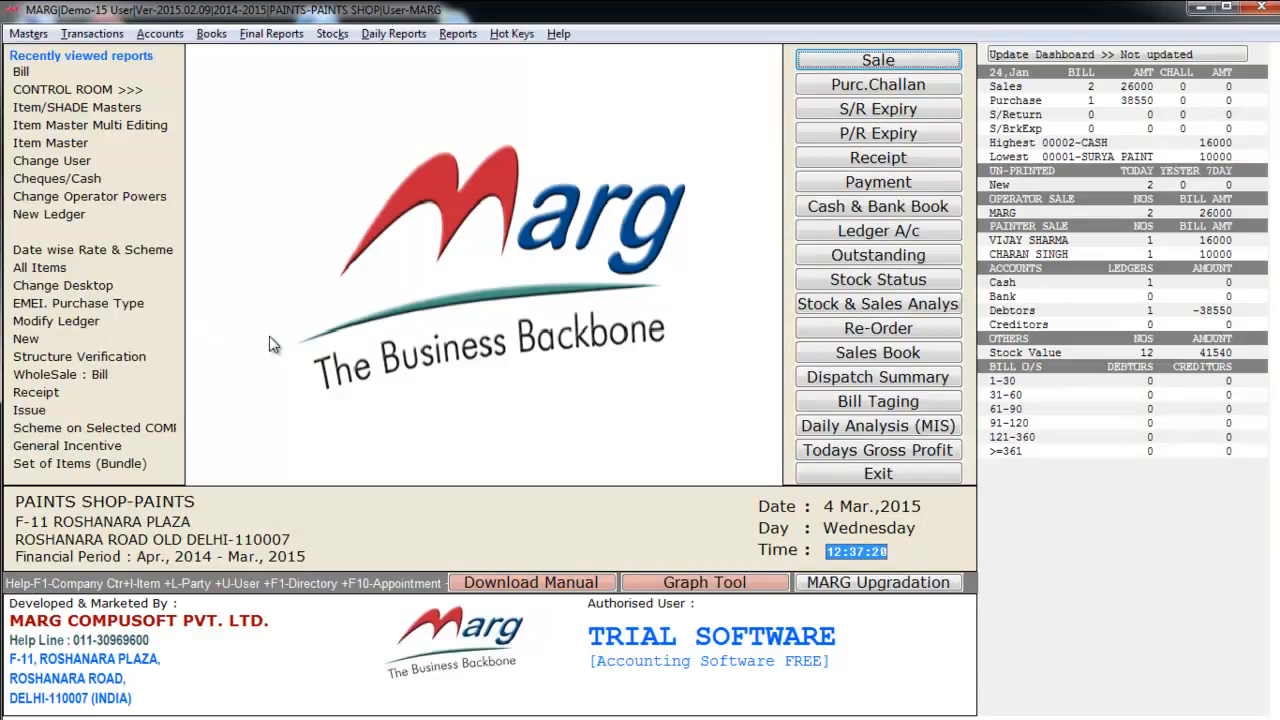
# - Start sale bill 00003 dated 04/03/2015 for the debtor customer, leaving the painter empty
pyautogui.click(94, 38)
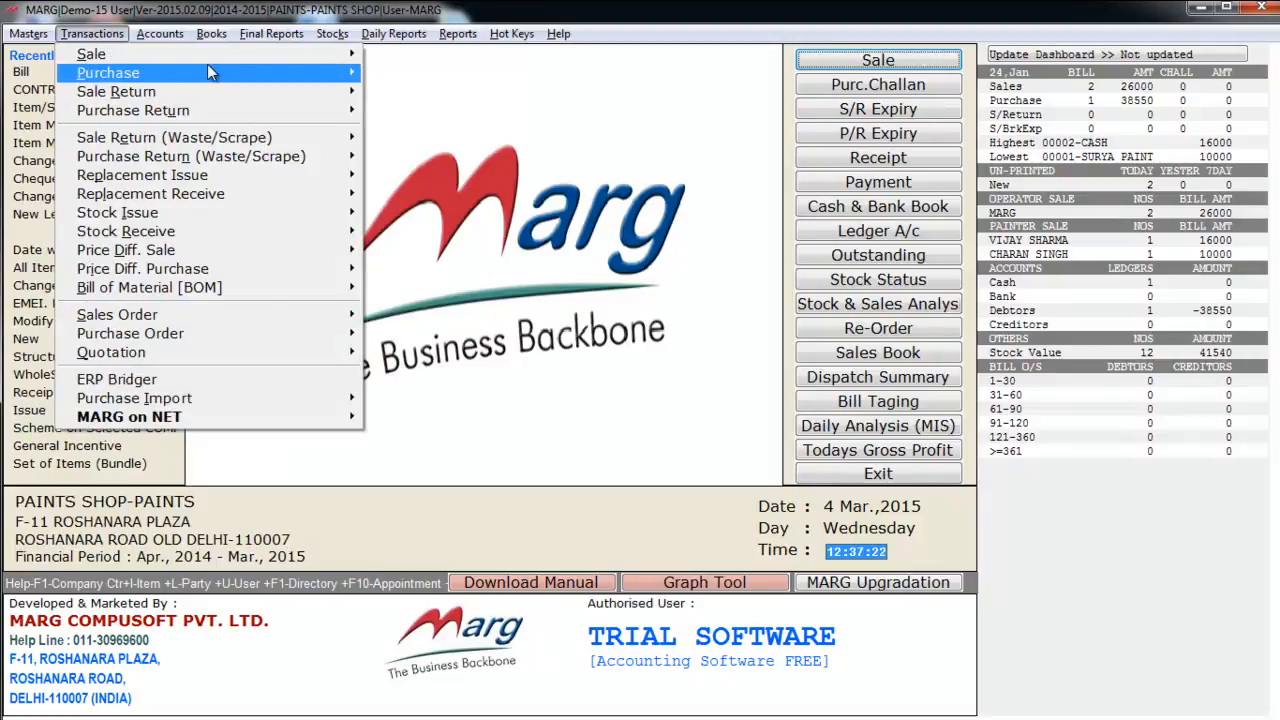
pyautogui.moveTo(205, 55)
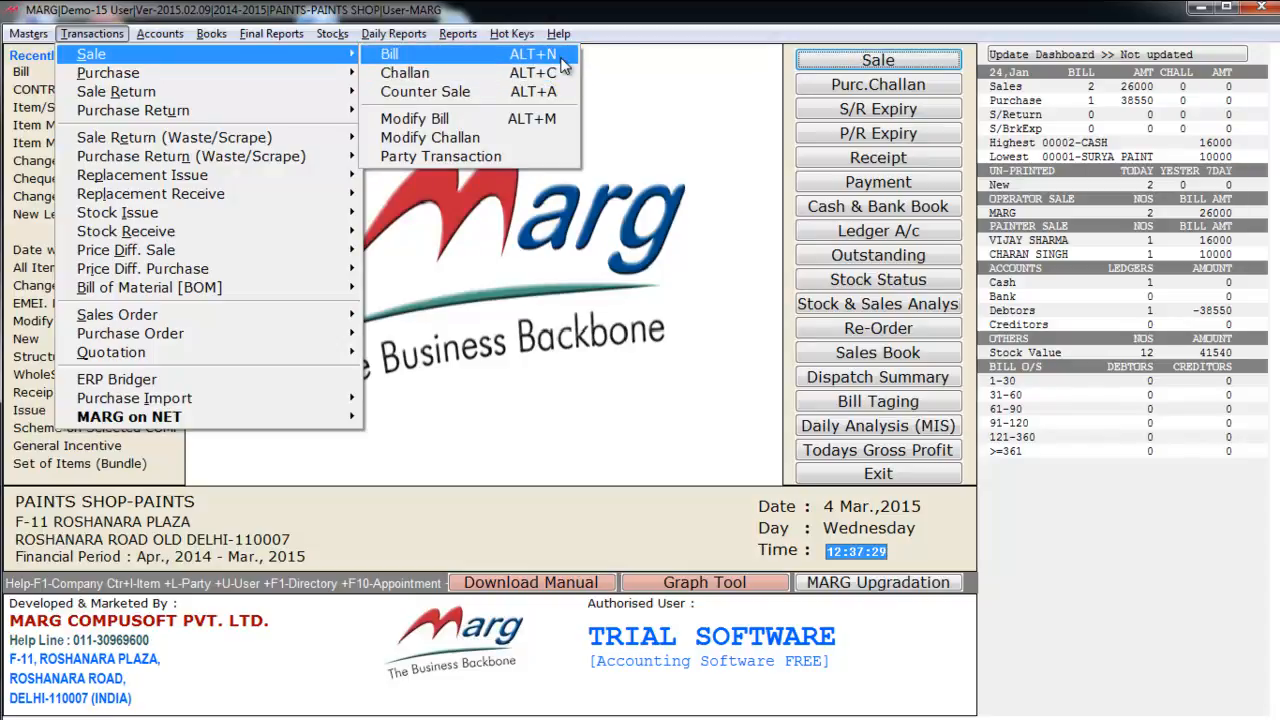
pyautogui.click(425, 60)
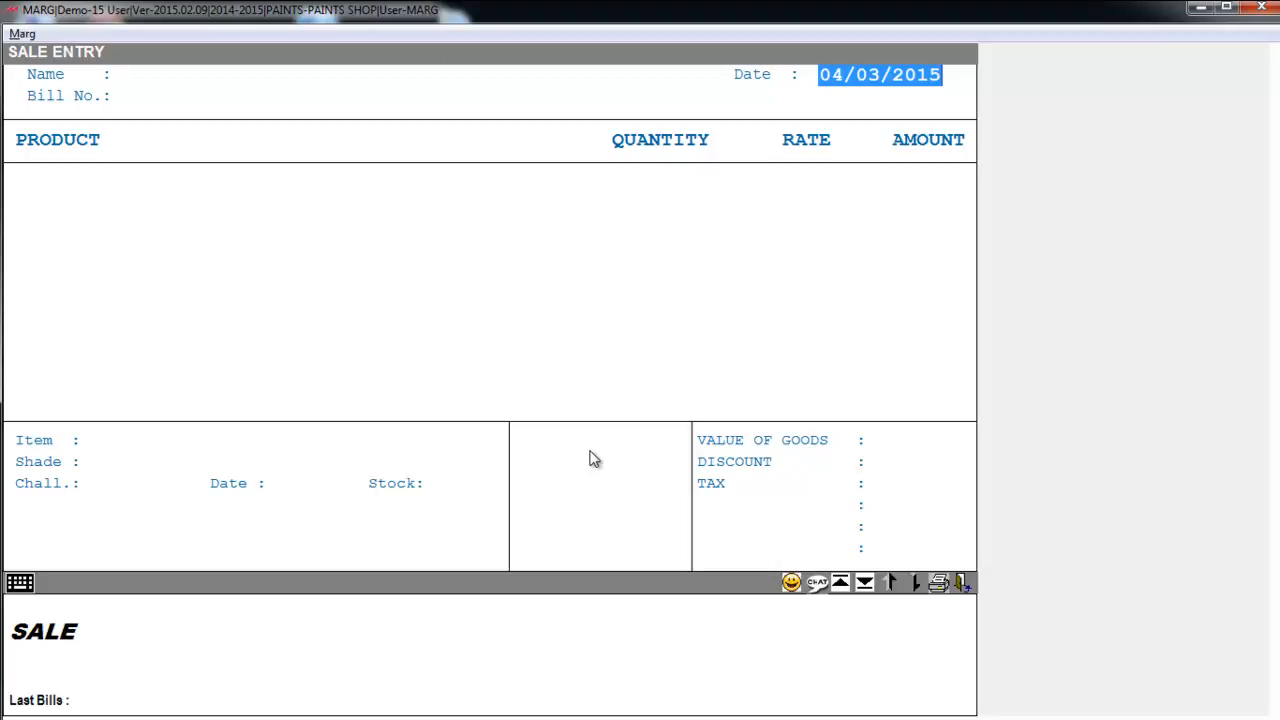
pyautogui.press('Return')
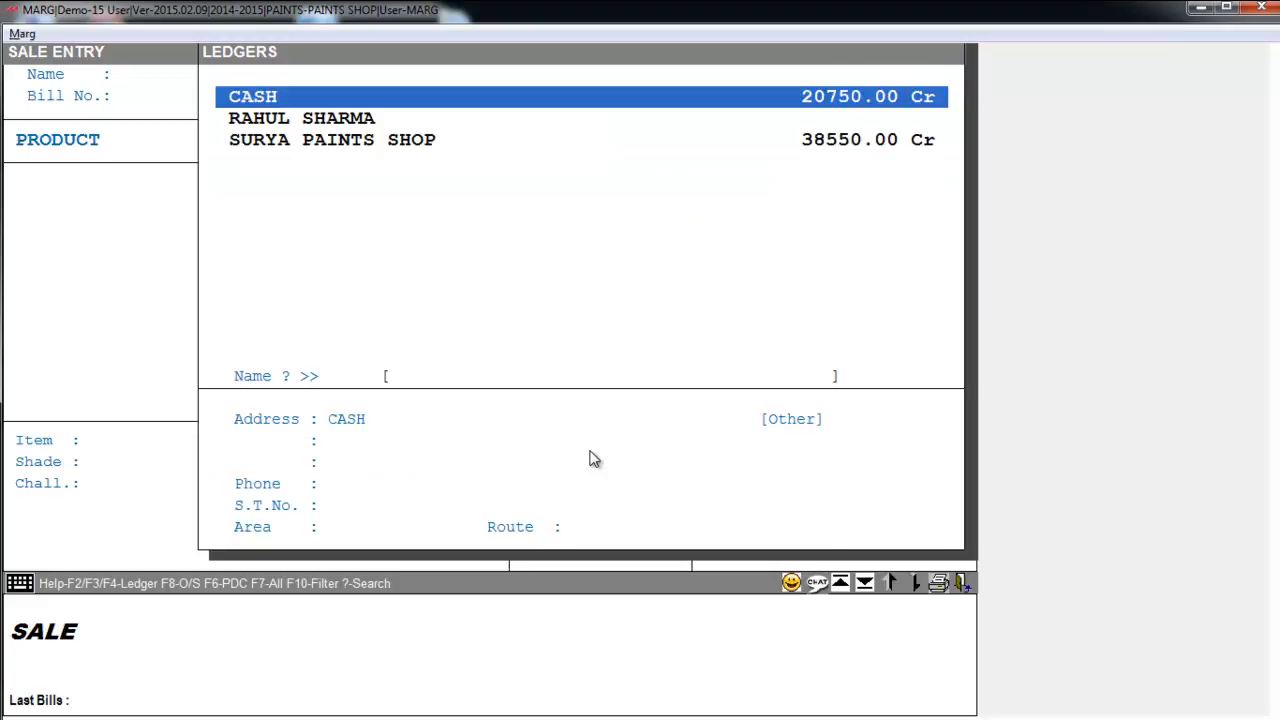
pyautogui.press('Up')
pyautogui.press('Up')
pyautogui.press('Up')
pyautogui.press('Down')
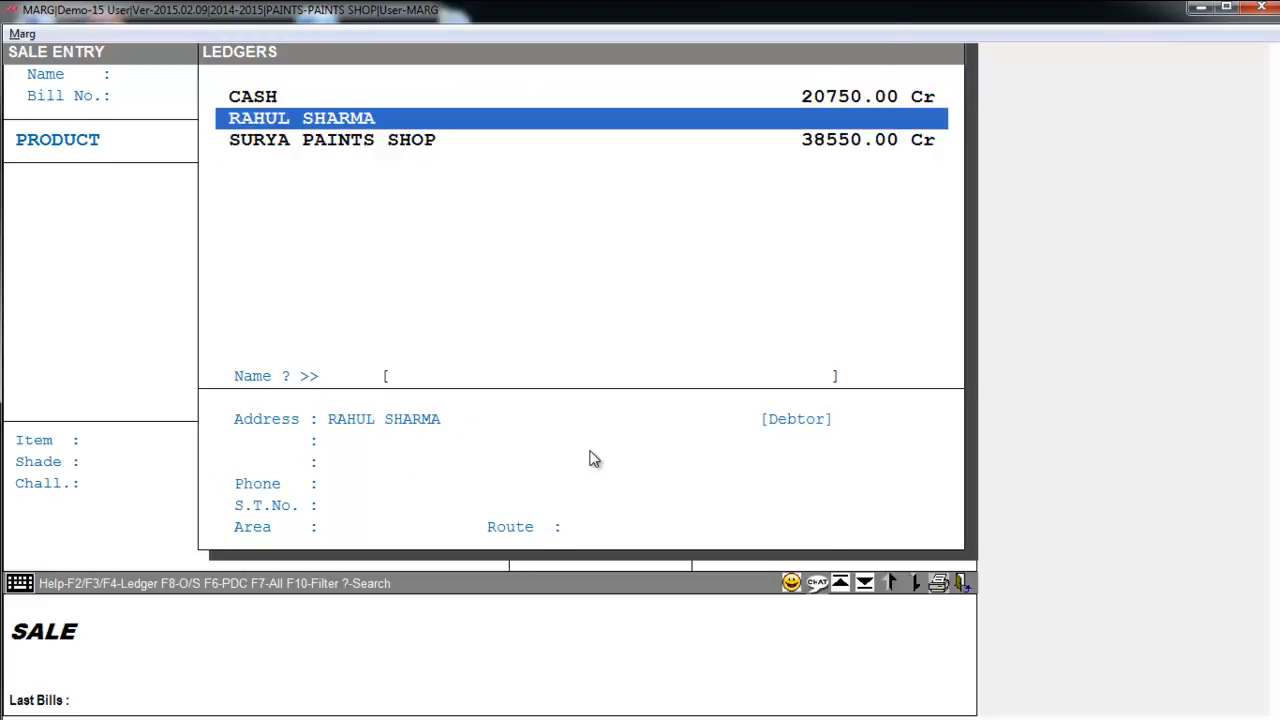
pyautogui.press('F2')
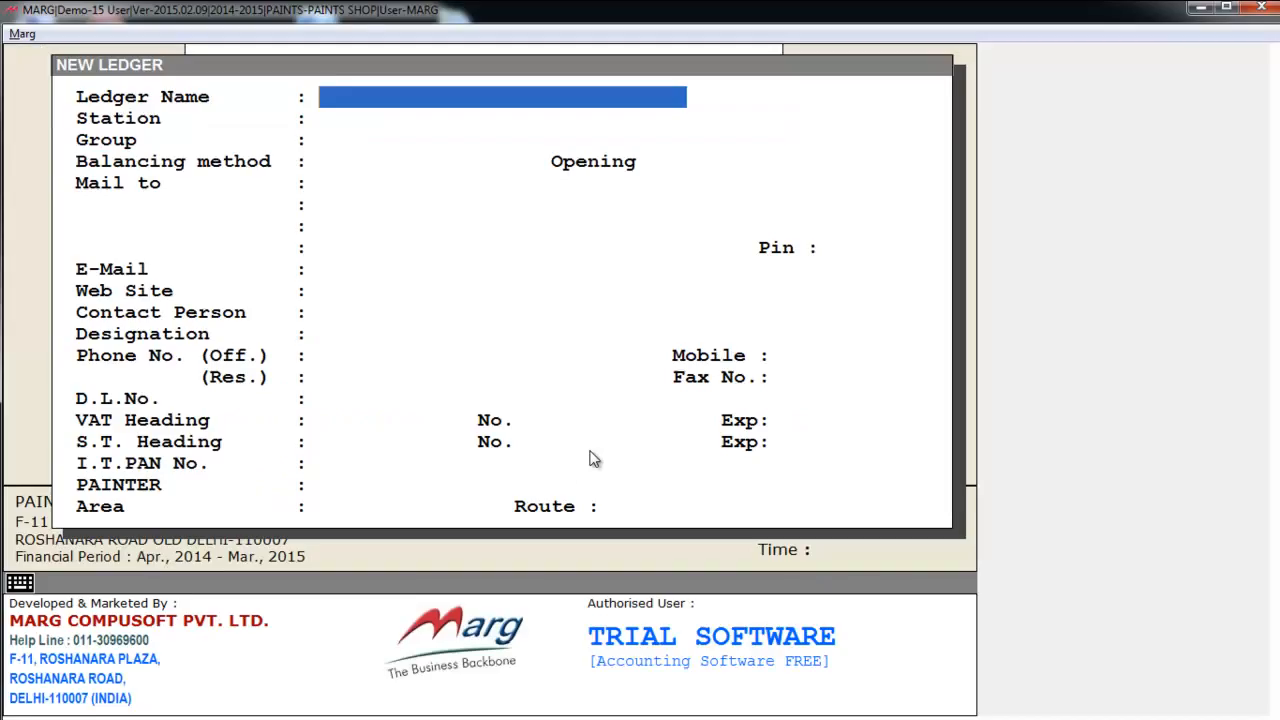
pyautogui.press('Escape')
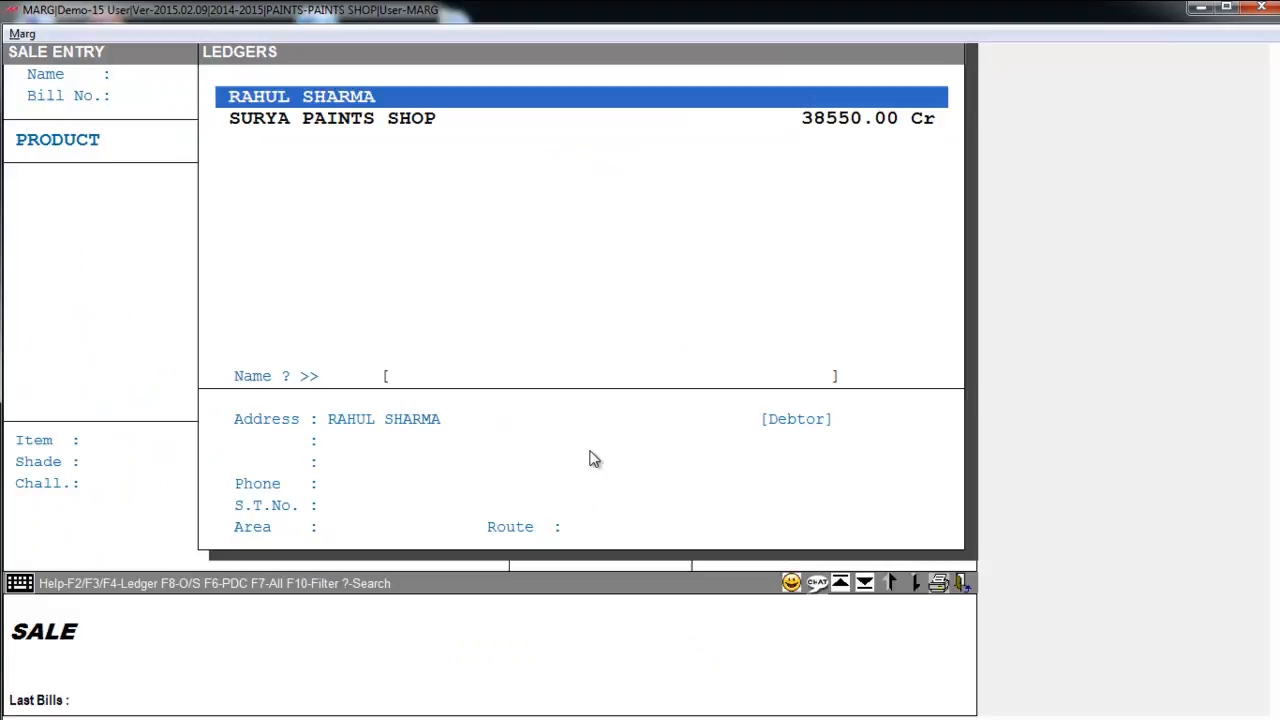
pyautogui.press('Return')
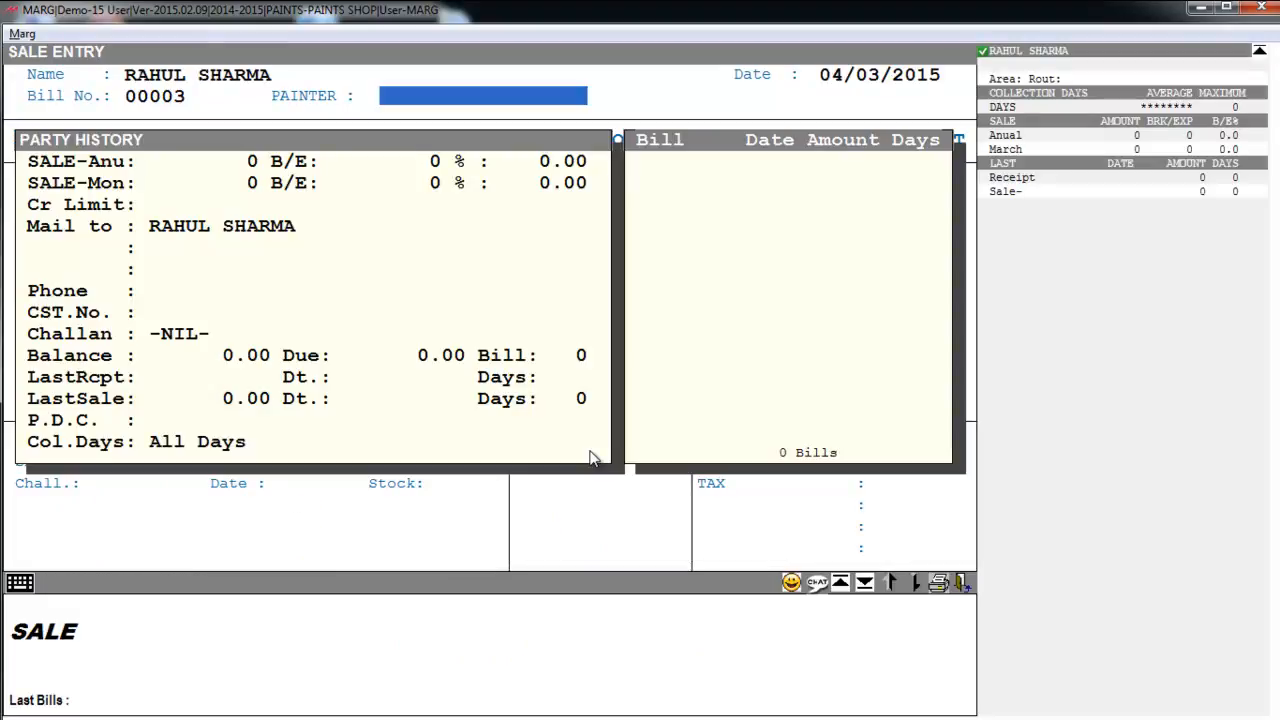
pyautogui.press('Return')
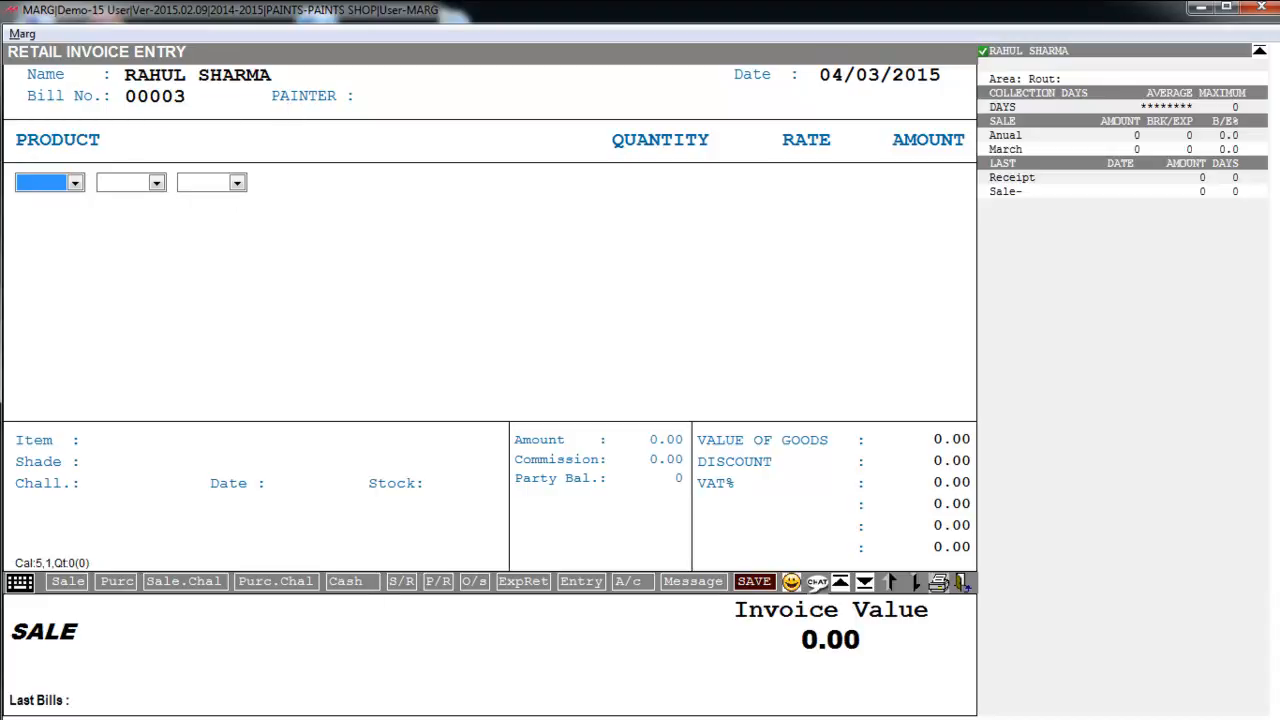
pyautogui.press('space')
pyautogui.press('Down')
pyautogui.press('Down')
pyautogui.press('Down')
pyautogui.press('Return')
pyautogui.press('Return')
pyautogui.press('space')
pyautogui.press('Down')
pyautogui.press('Down')
pyautogui.press('Down')
pyautogui.press('Return')
pyautogui.press('Return')
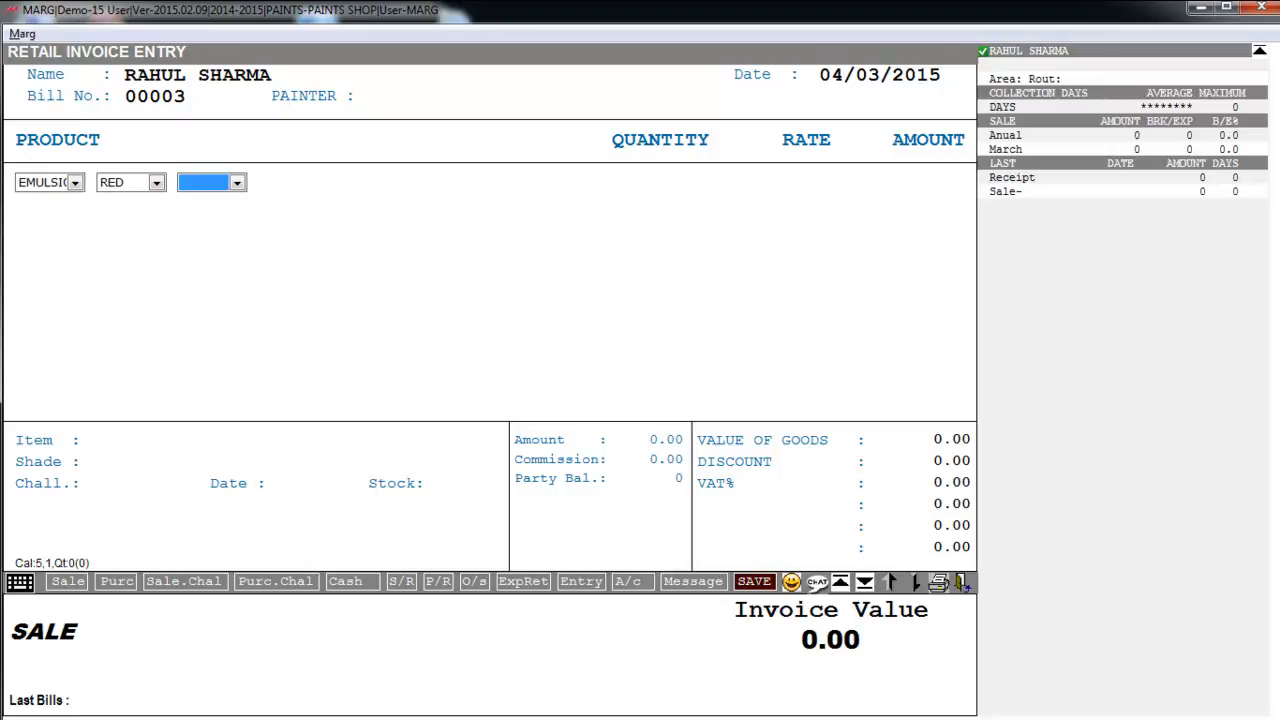
pyautogui.press('space')
pyautogui.press('Down')
pyautogui.press('Down')
pyautogui.press('Down')
pyautogui.press('Down')
pyautogui.press('Up')
pyautogui.press('Up')
pyautogui.press('Up')
pyautogui.press('Up')
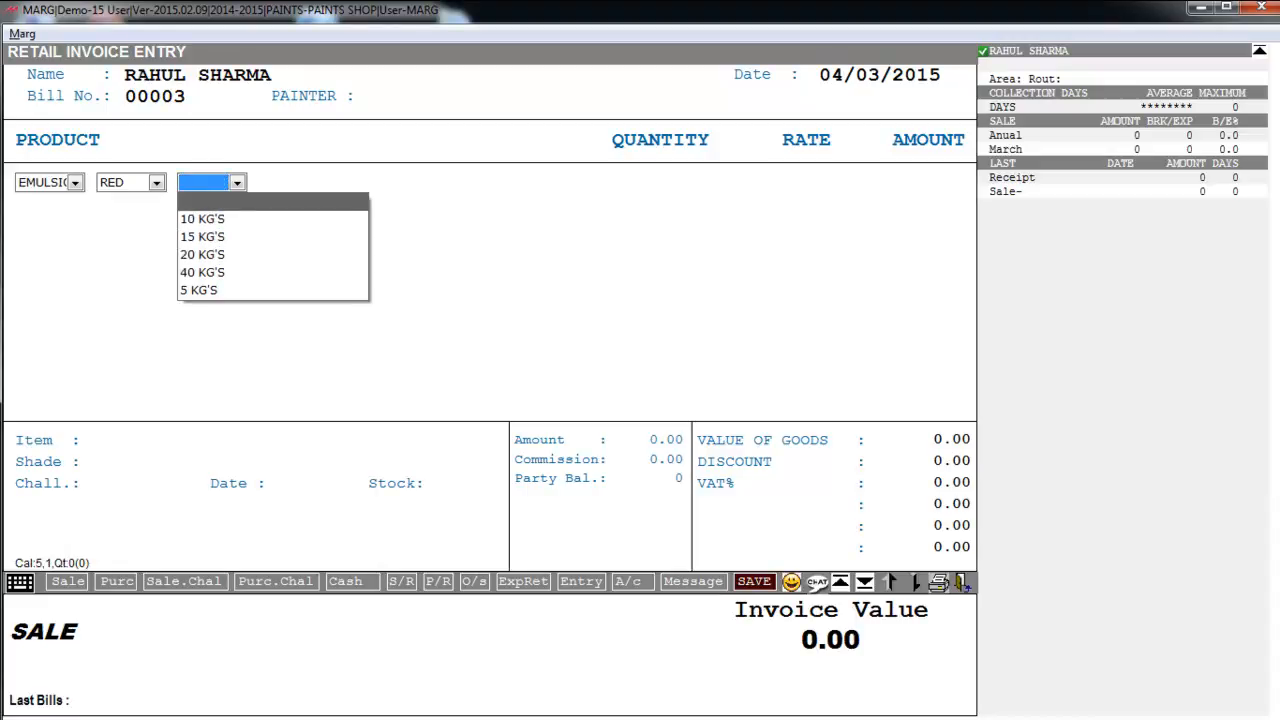
pyautogui.press('Escape')
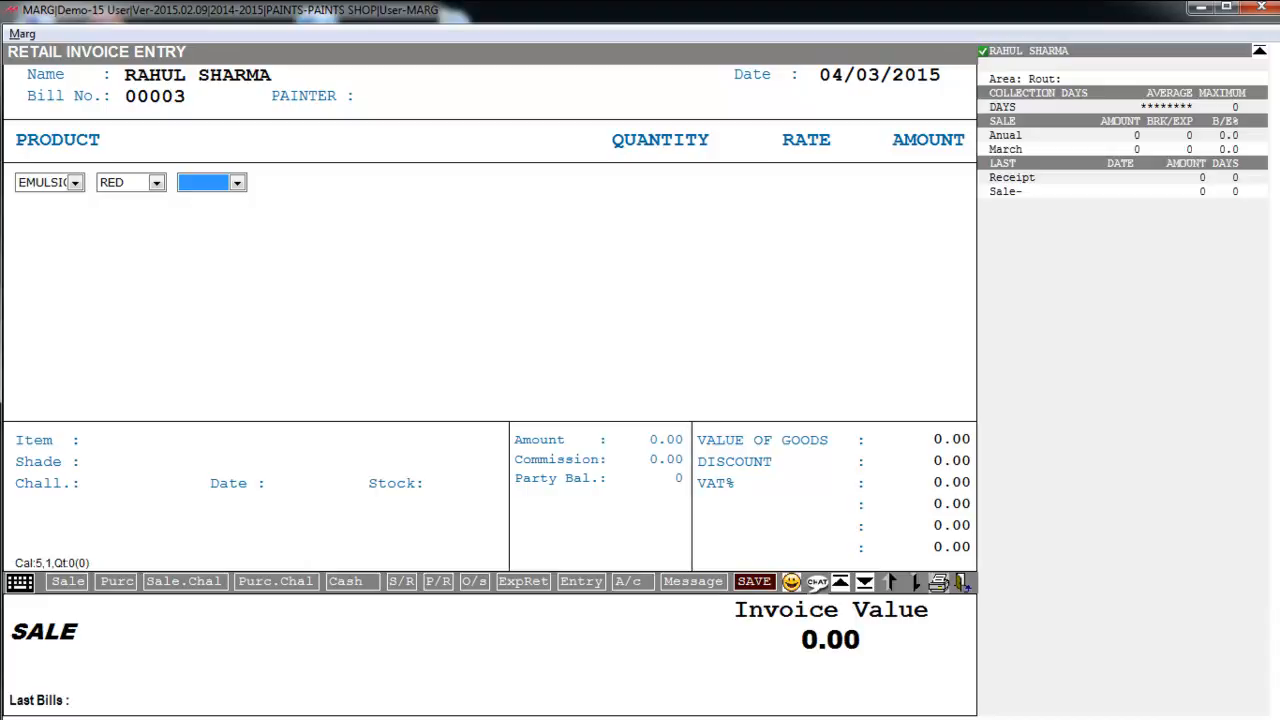
pyautogui.press('Return')
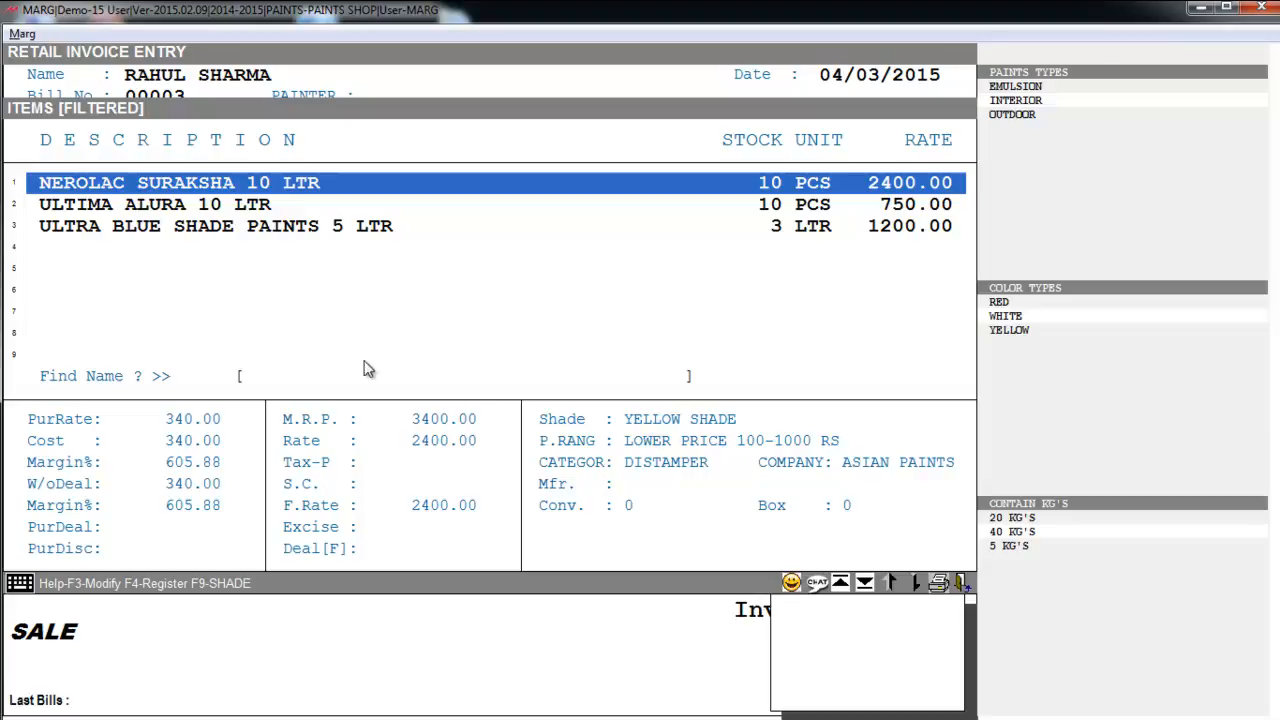
pyautogui.click(165, 227)
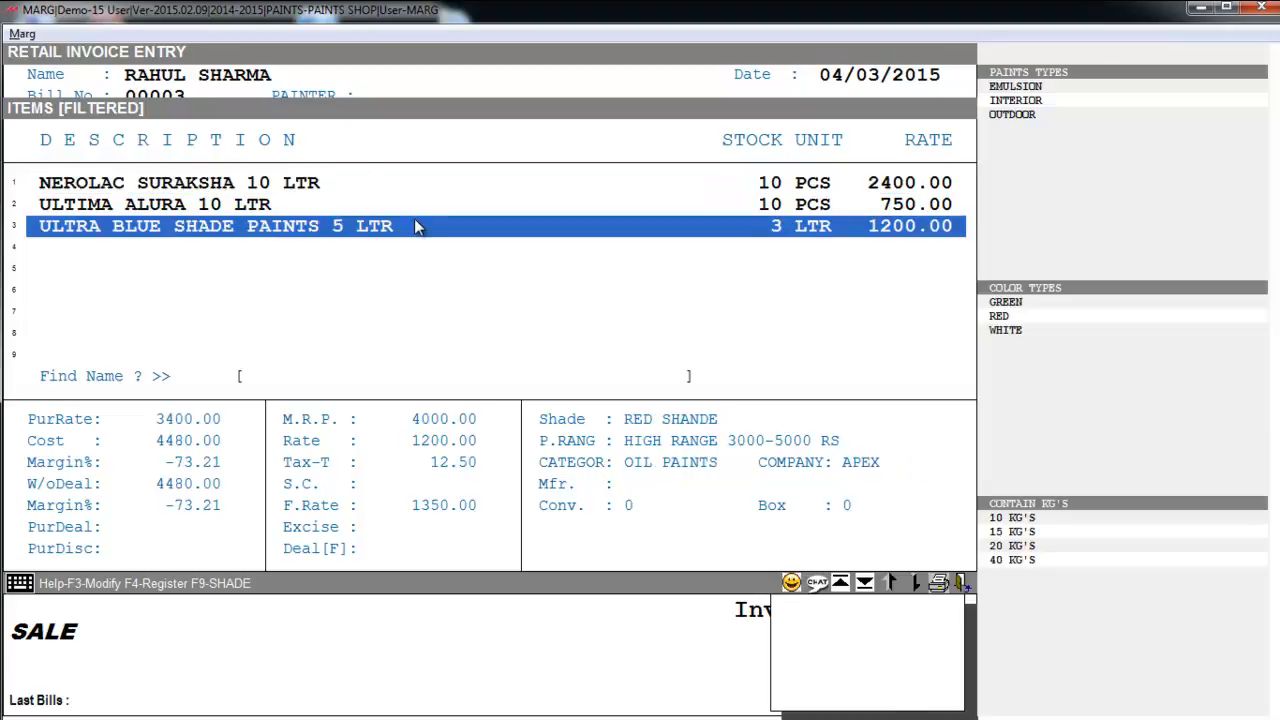
pyautogui.press('Up')
pyautogui.press('Up')
pyautogui.press('Down')
pyautogui.press('Down')
pyautogui.press('Up')
pyautogui.press('Up')
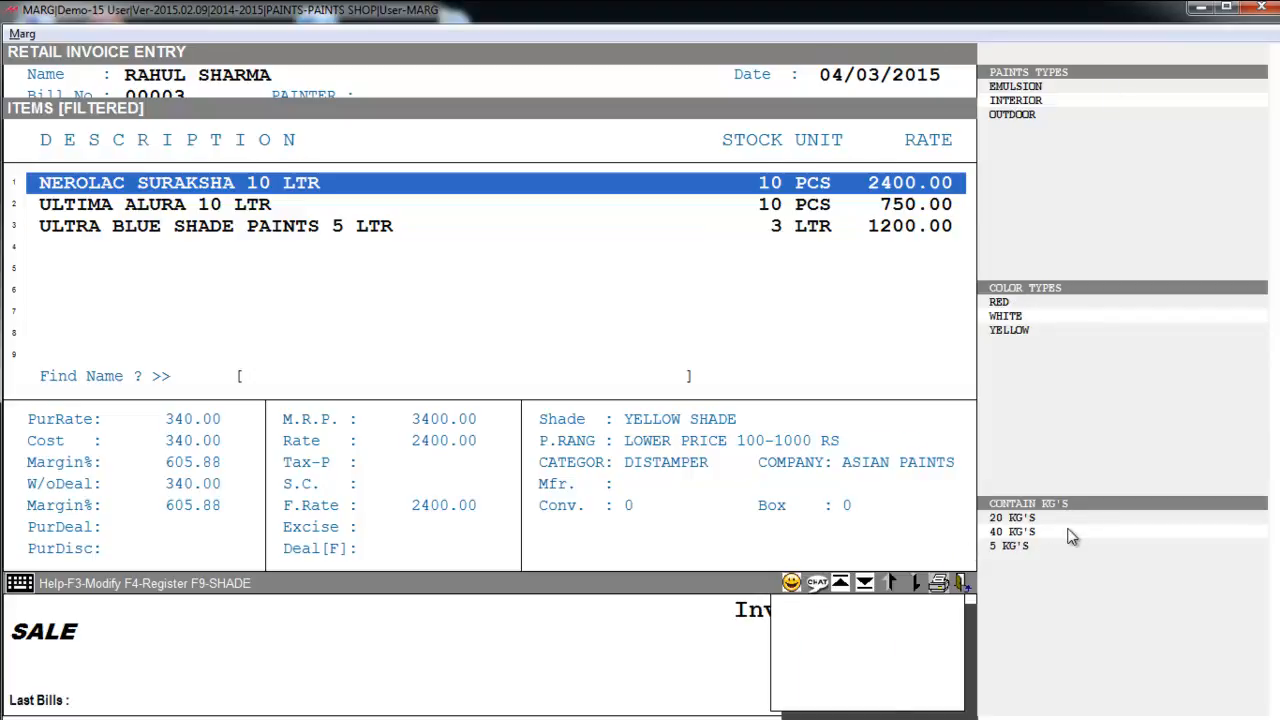
pyautogui.press('Down')
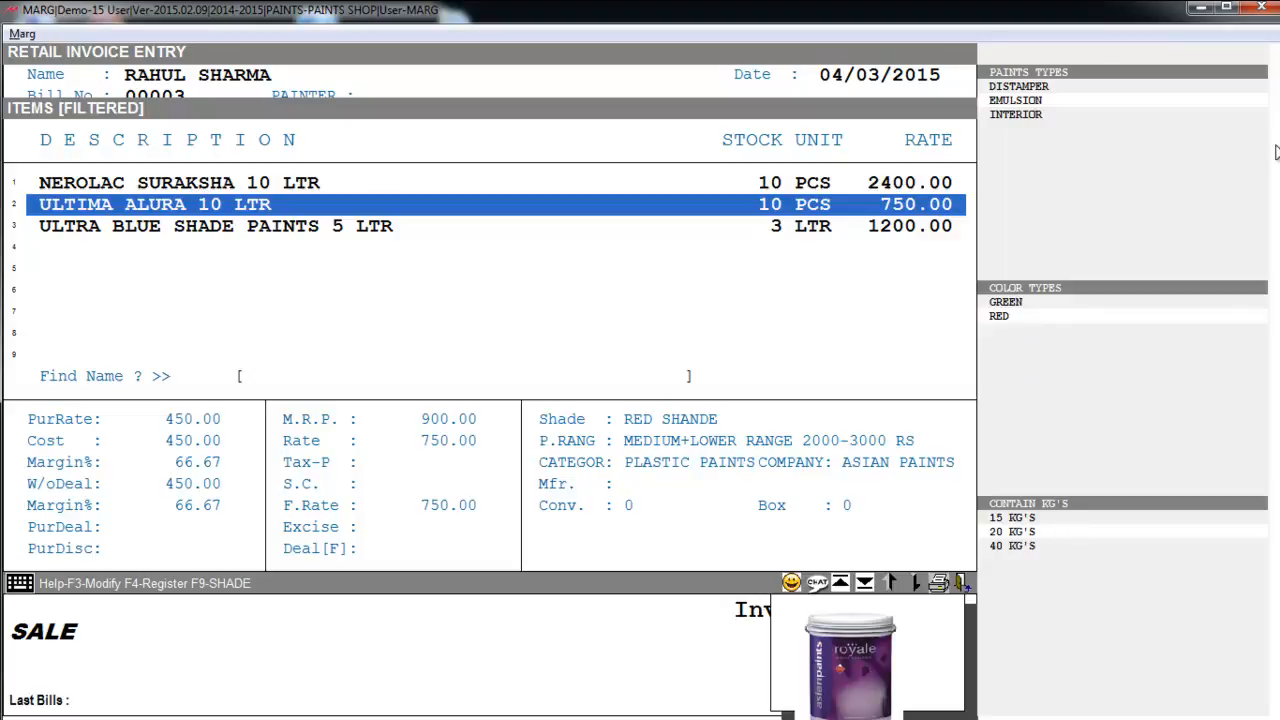
pyautogui.press('Down')
pyautogui.press('Up')
pyautogui.press('Up')
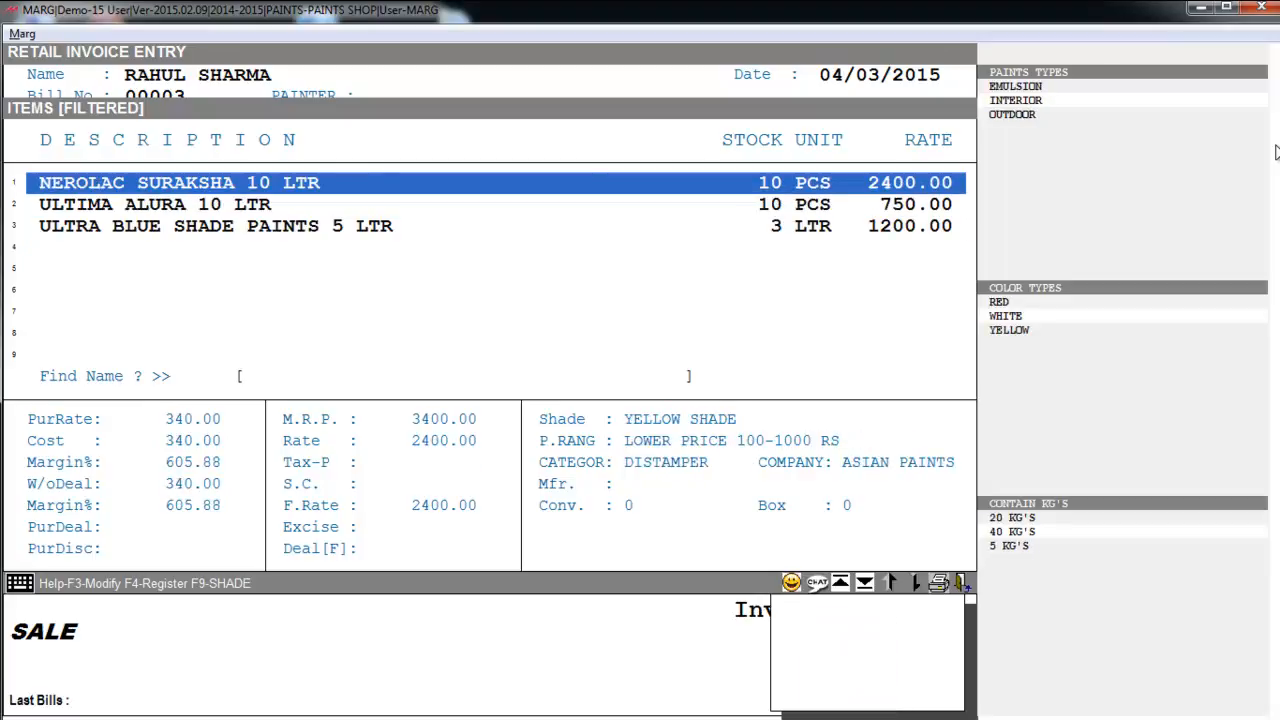
pyautogui.press('Escape')
pyautogui.press('Return')
pyautogui.press('Return')
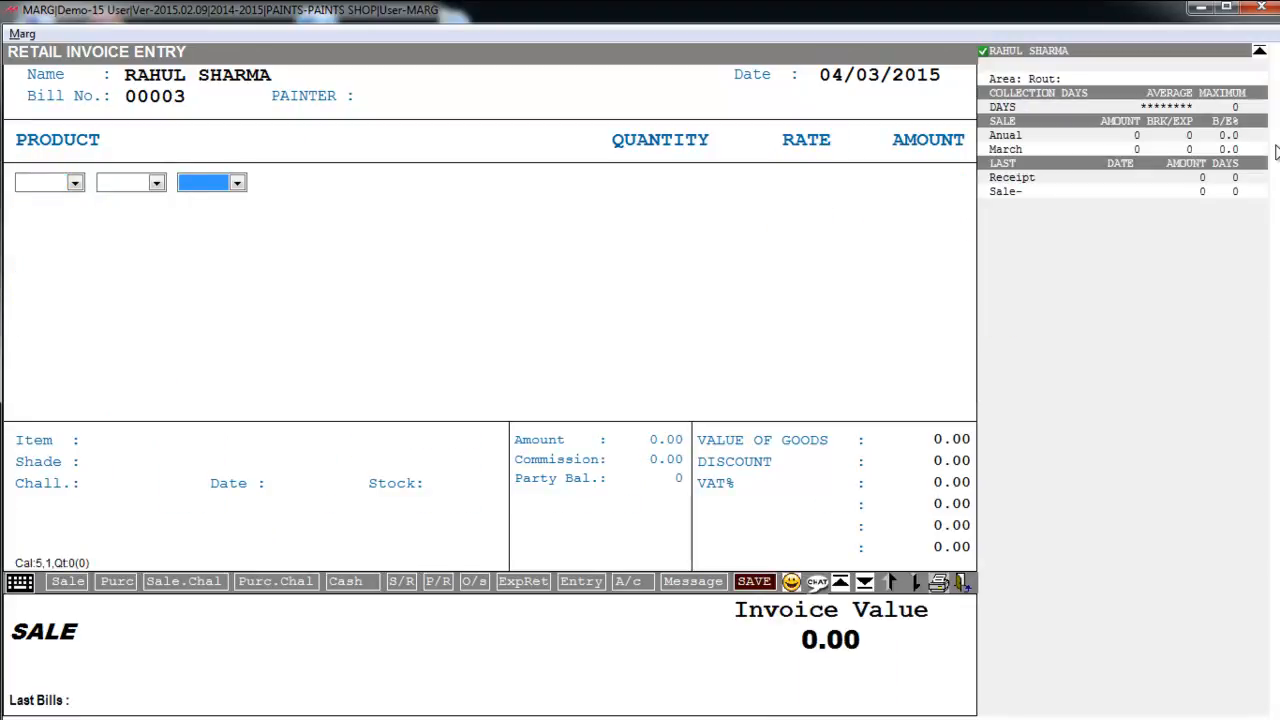
# - Bring up the product list and filter the paint type to INTERIOR
pyautogui.press('Return')
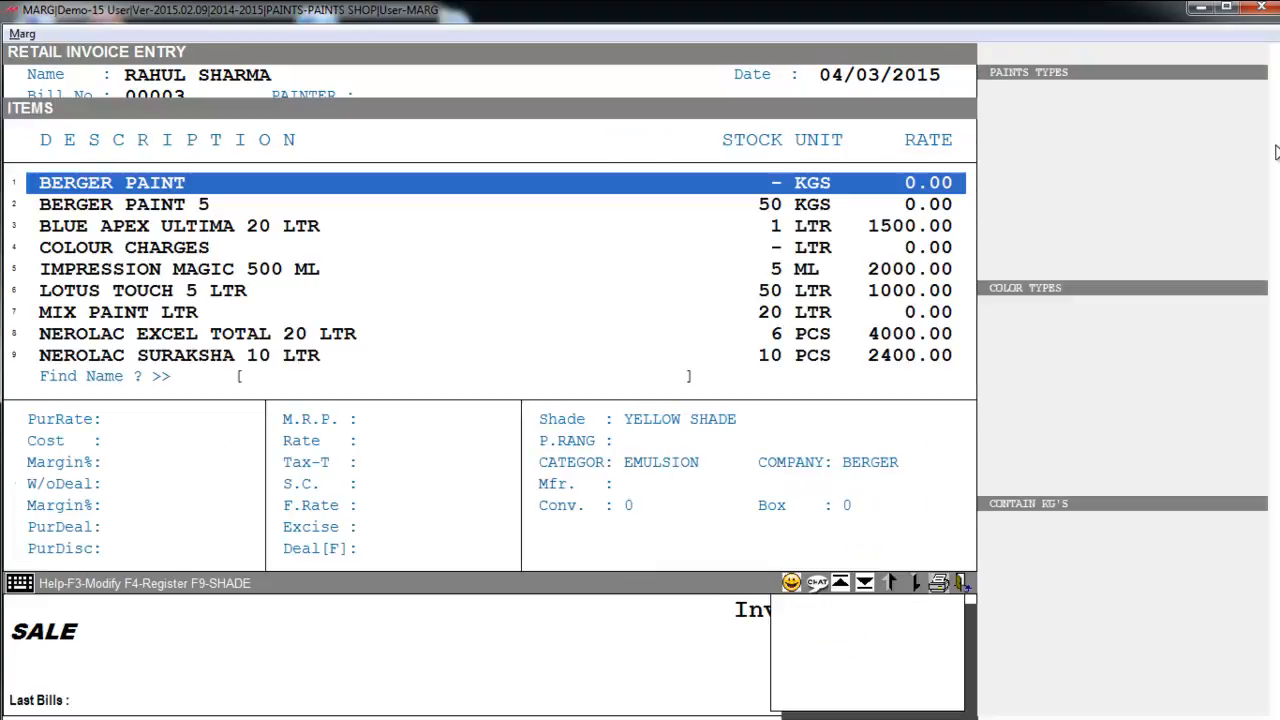
pyautogui.press('Down')
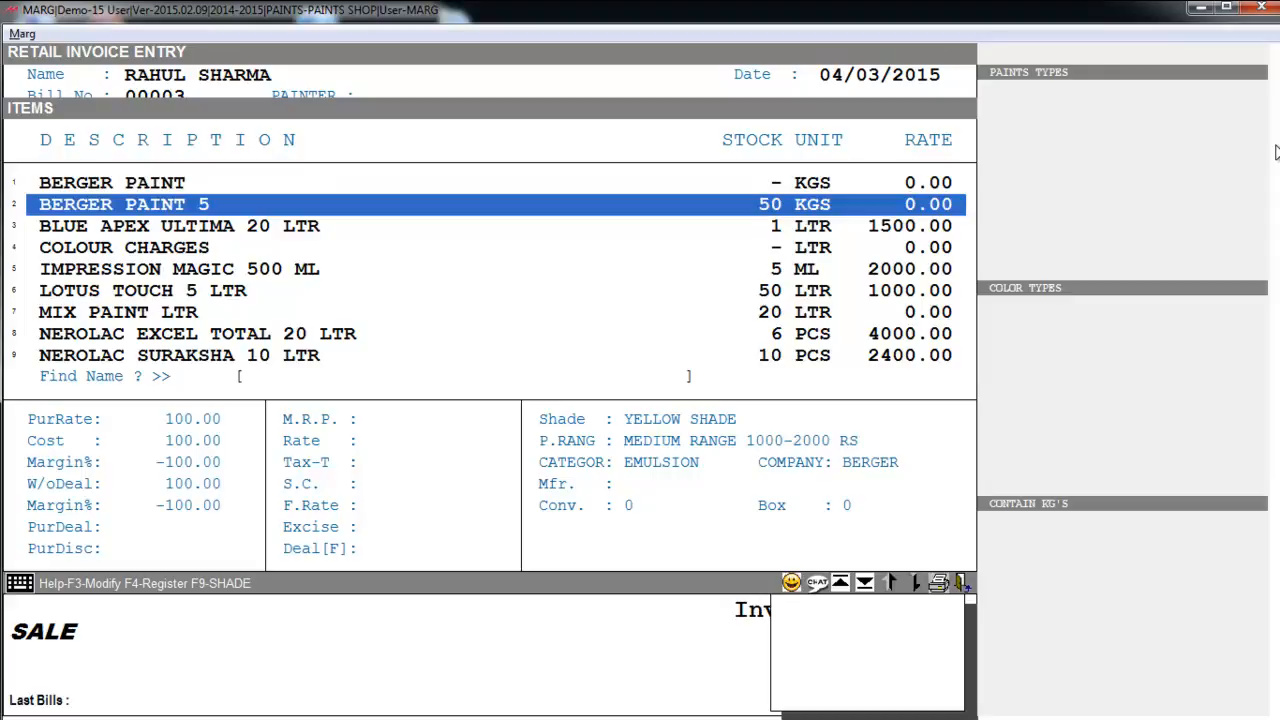
pyautogui.press('Down')
pyautogui.press('Down')
pyautogui.press('Down')
pyautogui.press('Down')
pyautogui.press('Return')
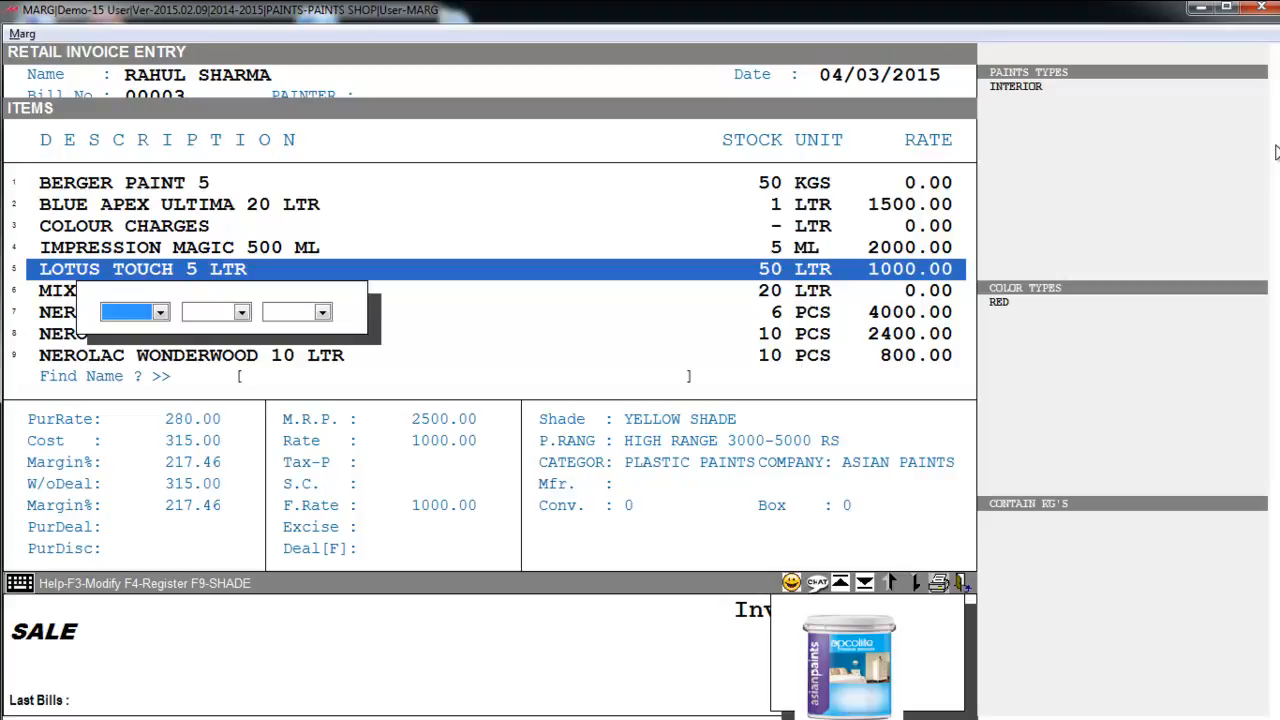
pyautogui.hotkey('alt', 'Down')
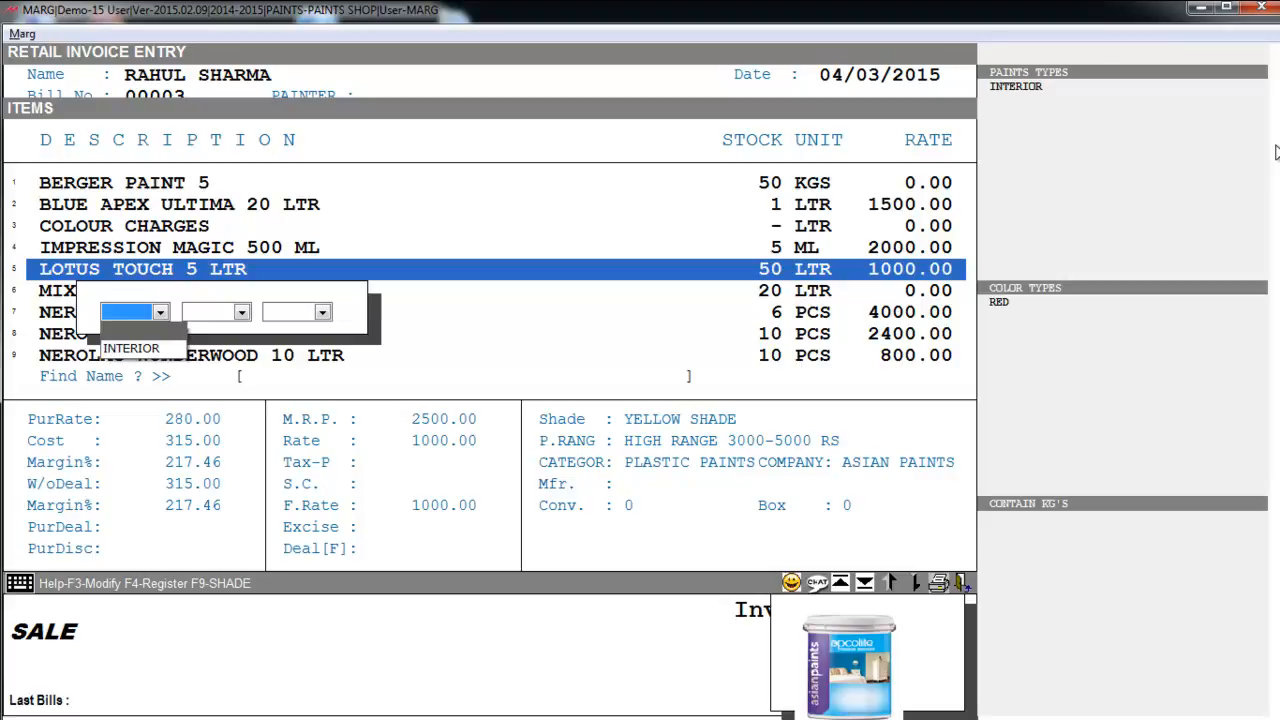
pyautogui.press('Down')
pyautogui.press('Return')
# - Filter the colour to RED and add LOTUS TOUCH 5 LTR at rate 1000.00
pyautogui.press('Return')
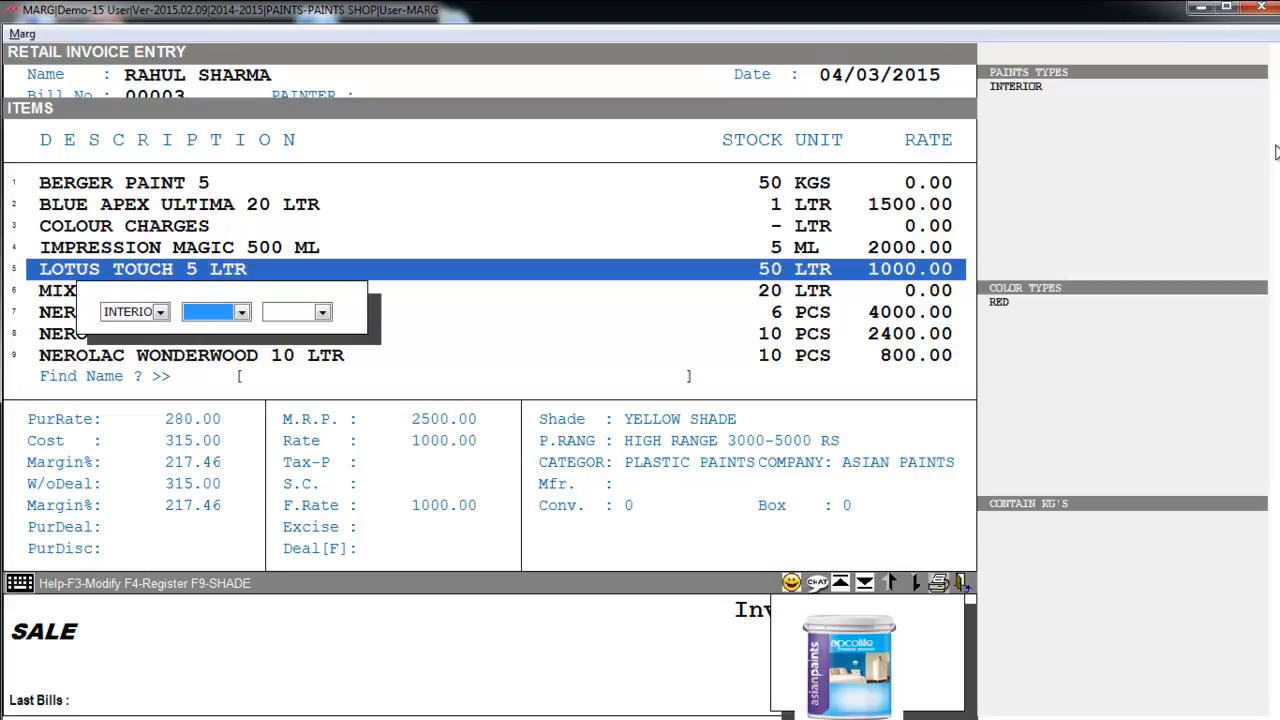
pyautogui.hotkey('alt', 'Down')
pyautogui.press('Down')
pyautogui.press('Return')
pyautogui.press('Return')
pyautogui.hotkey('alt', 'Down')
pyautogui.press('Return')
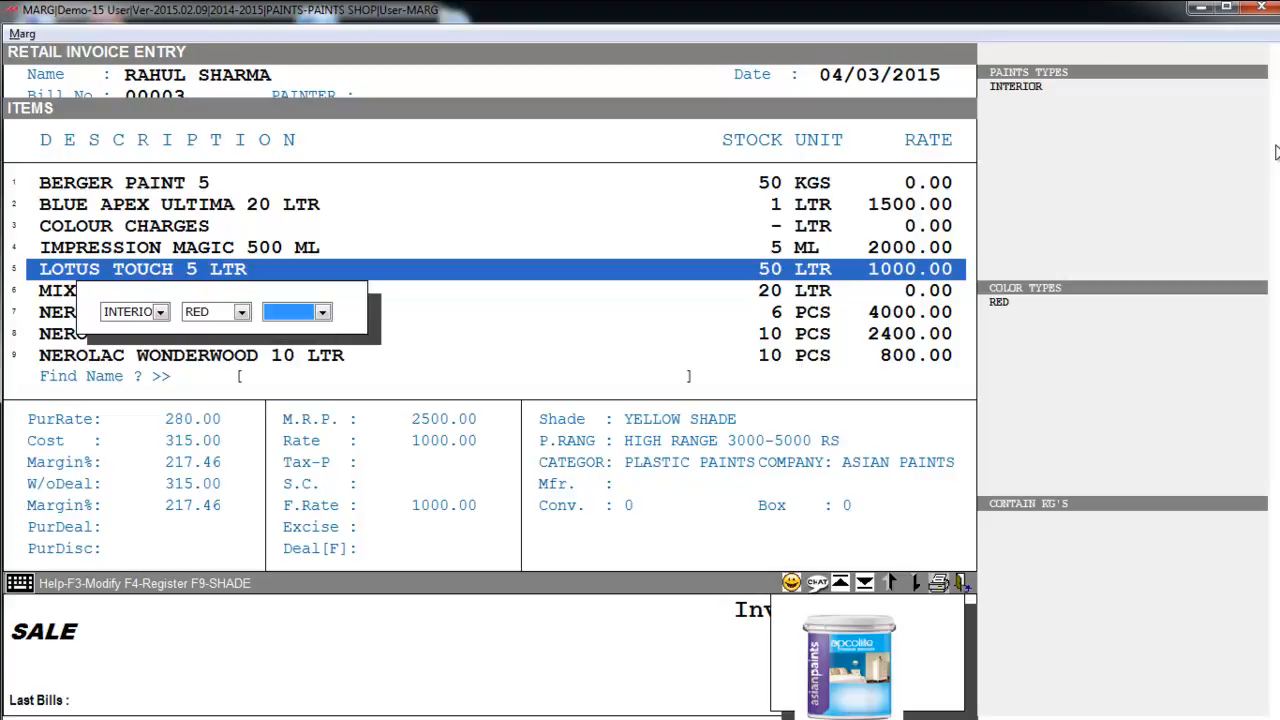
pyautogui.press('Return')
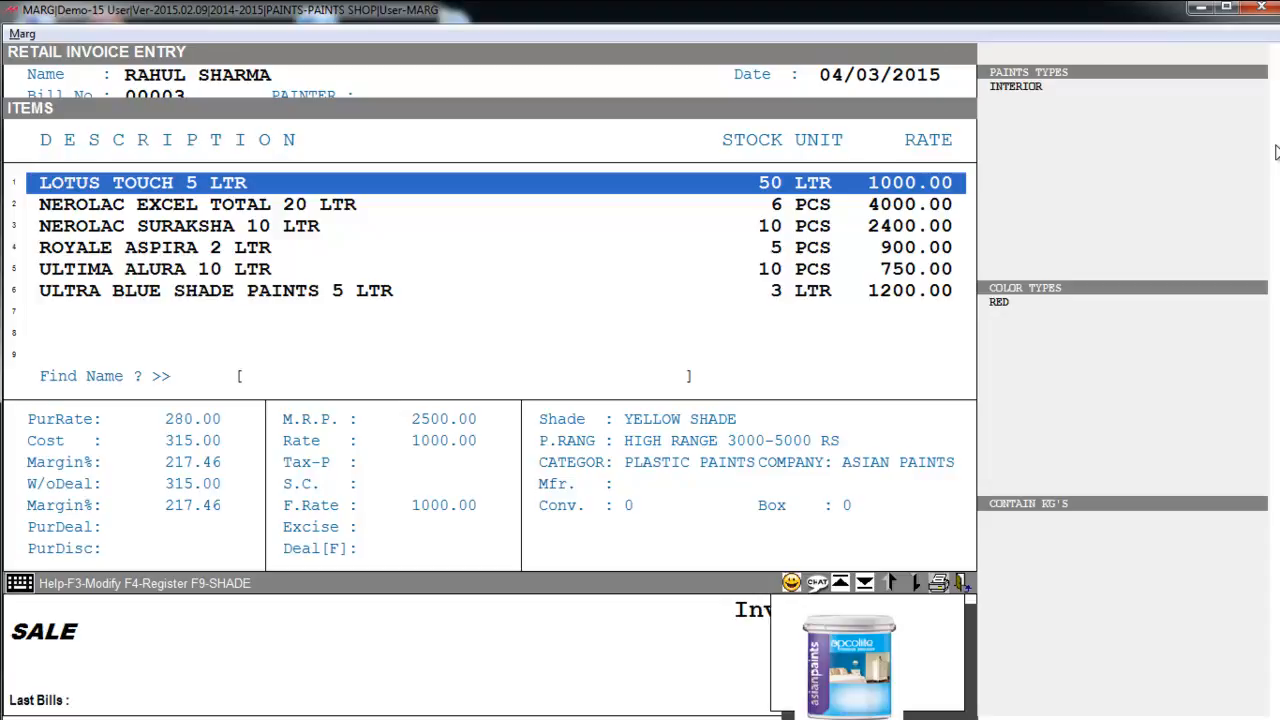
pyautogui.press('Return')
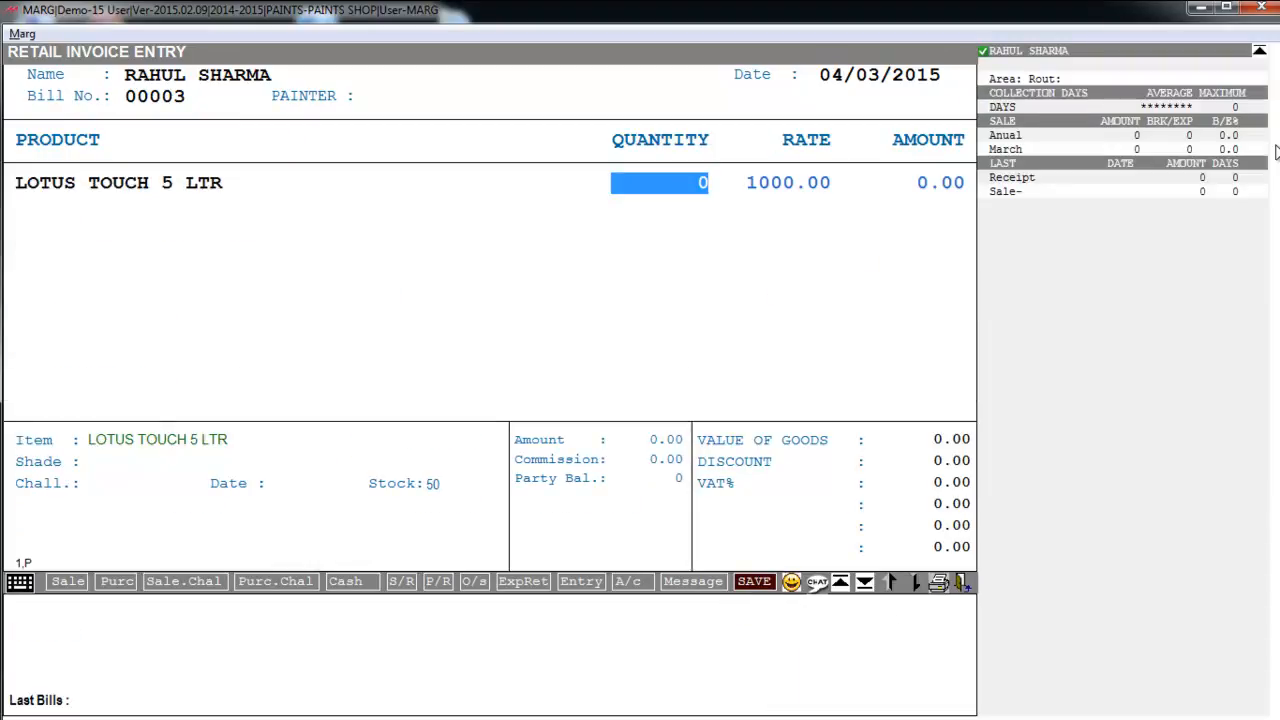
# - Set LOTUS TOUCH 5 LTR quantity to 2 and filter the next line by DISTAMPER and GREEN
pyautogui.write('2')
pyautogui.press('Return')
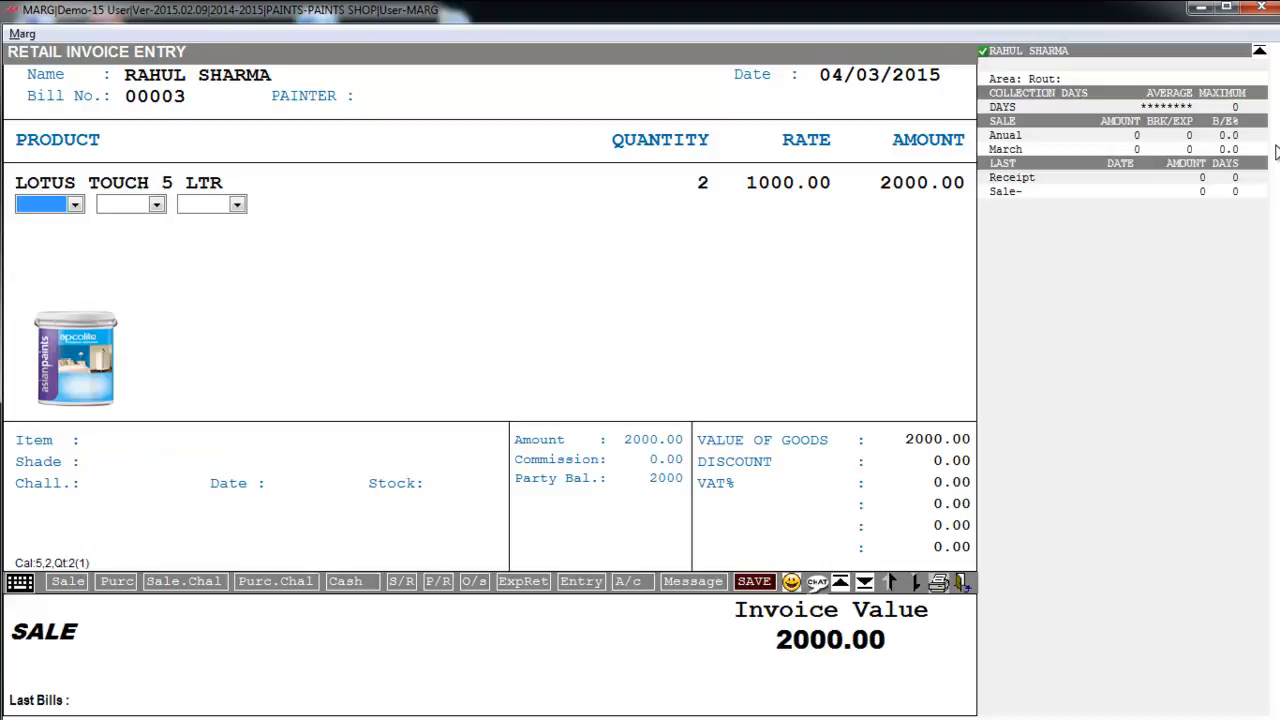
pyautogui.press('space')
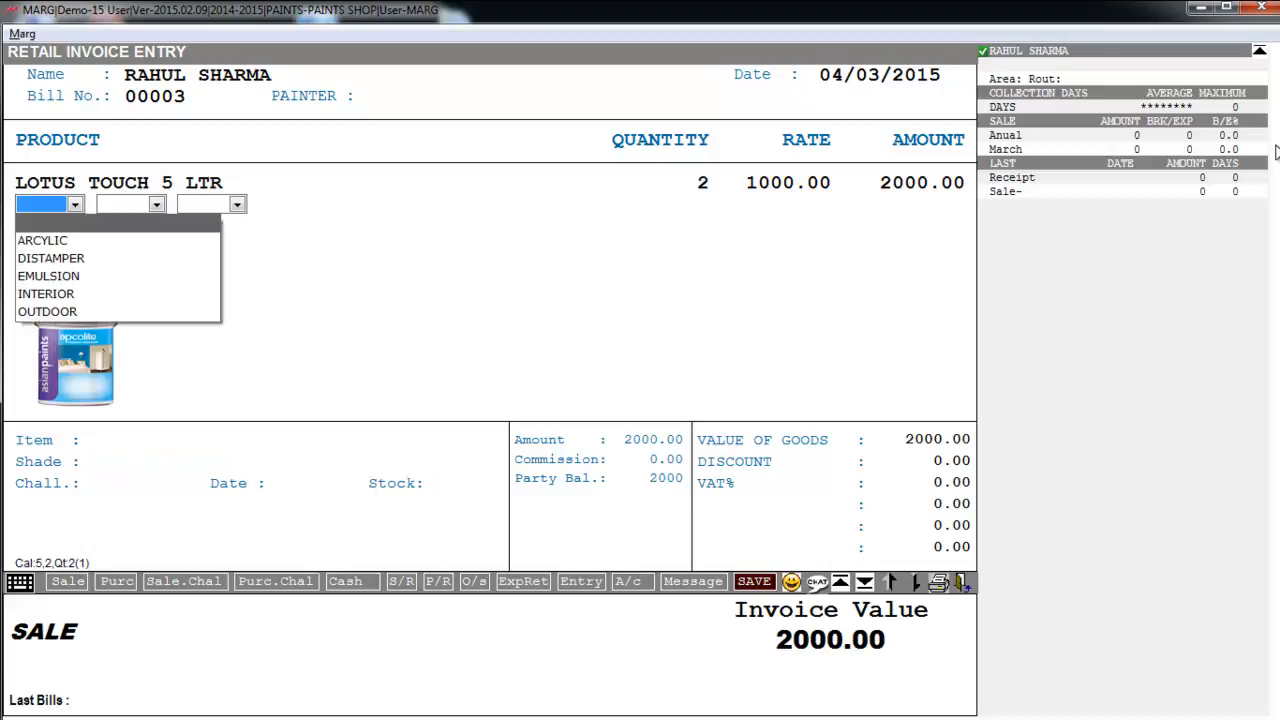
pyautogui.press('Down')
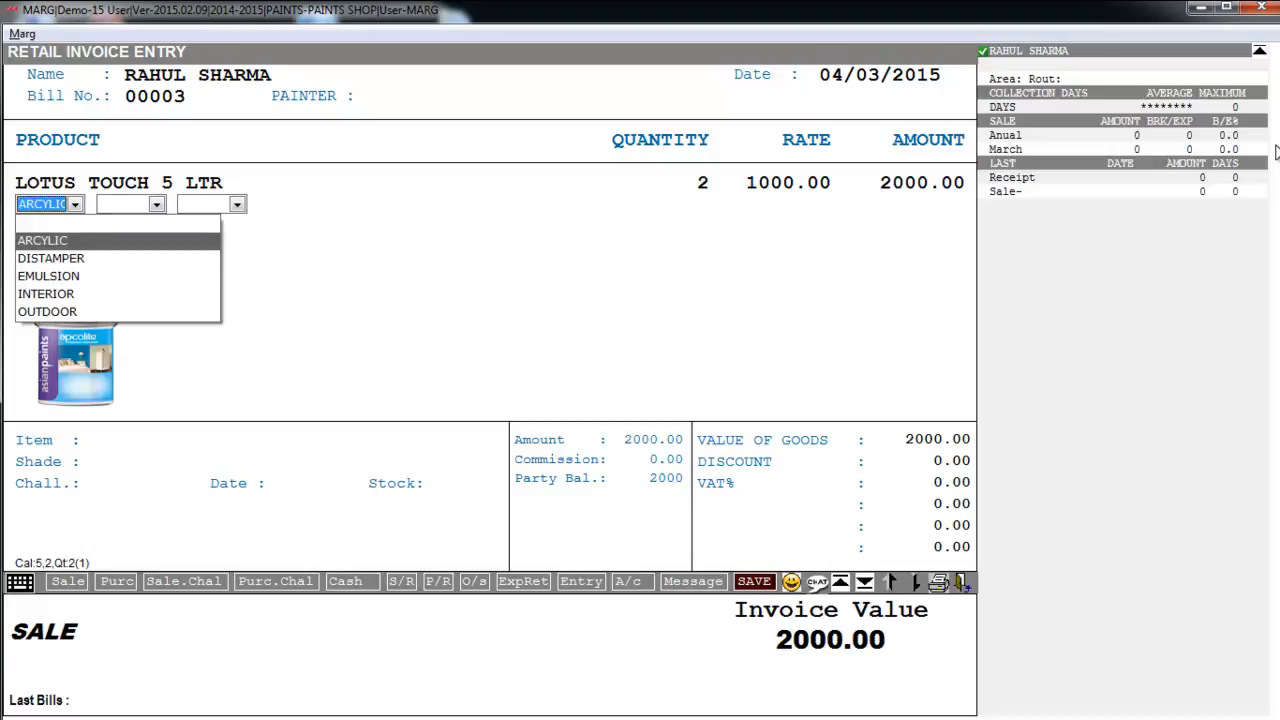
pyautogui.press('Down')
pyautogui.press('Return')
pyautogui.press('space')
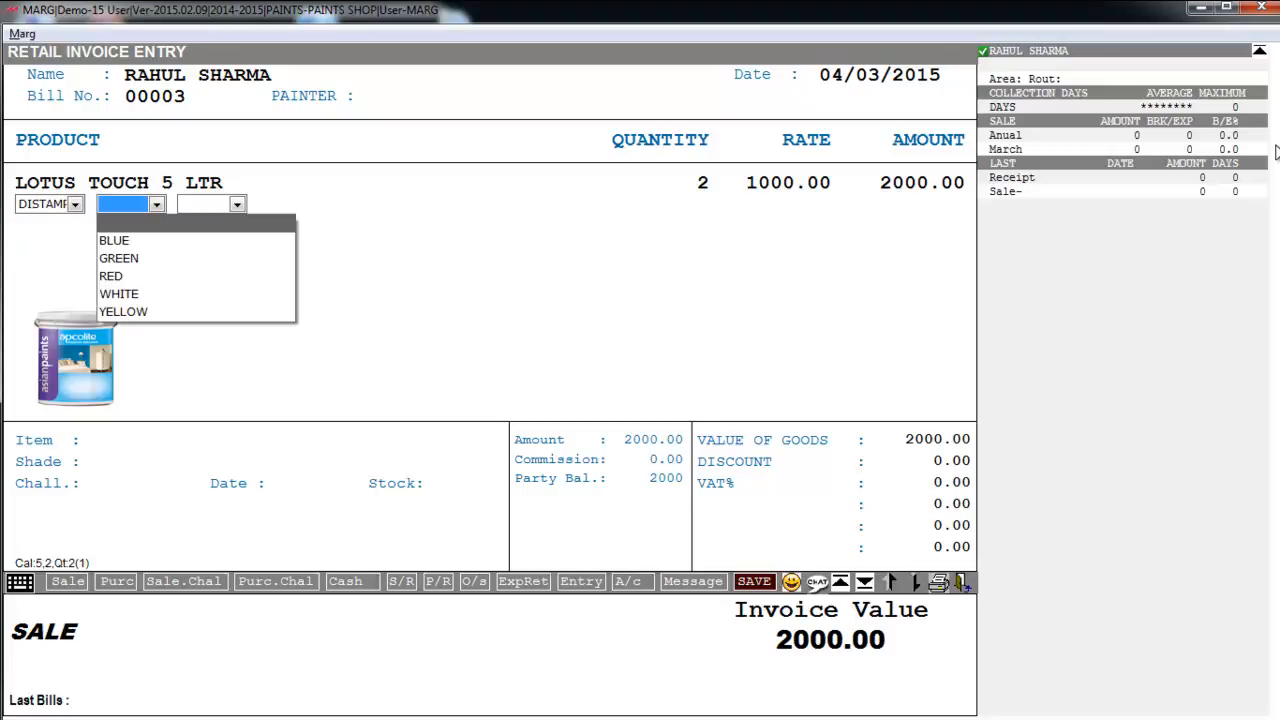
pyautogui.press('Down')
pyautogui.press('Return')
pyautogui.press('Return')
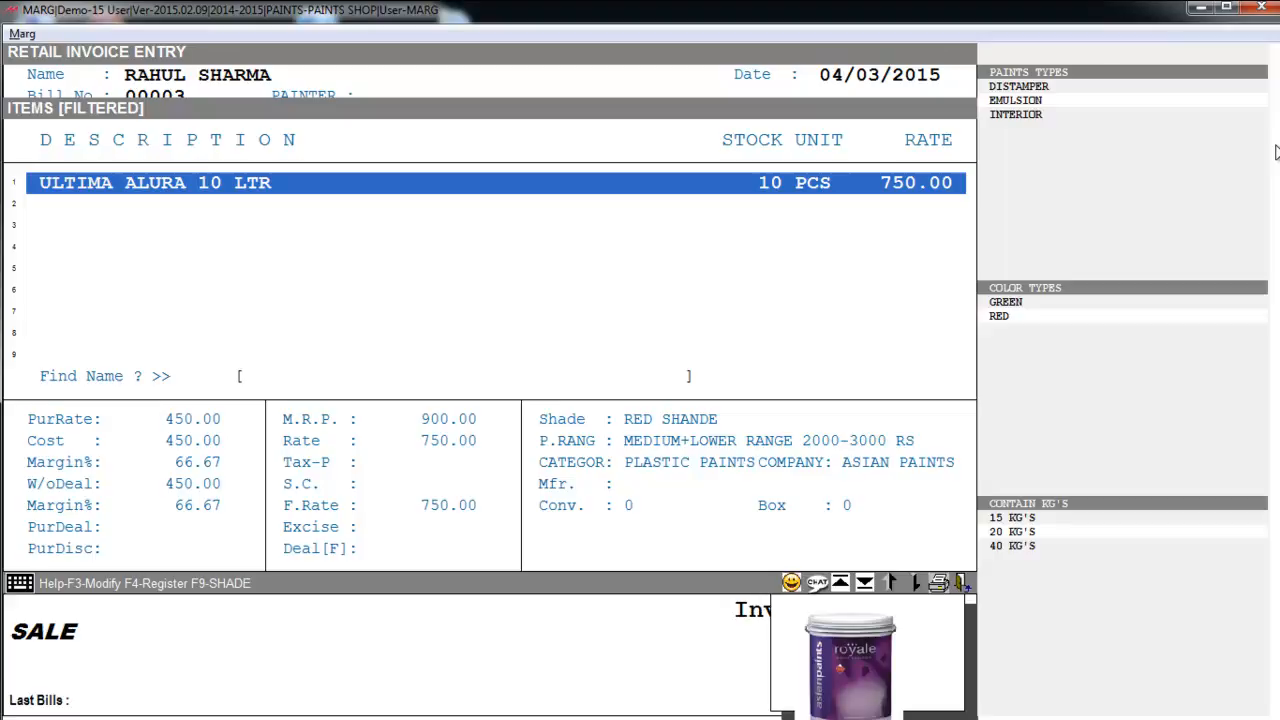
# - Add 5 of ULTIMA ALURA 10 LTR at 750.00, totalling 5750.00, and finish the lines
pyautogui.press('Return')
pyautogui.write('5')
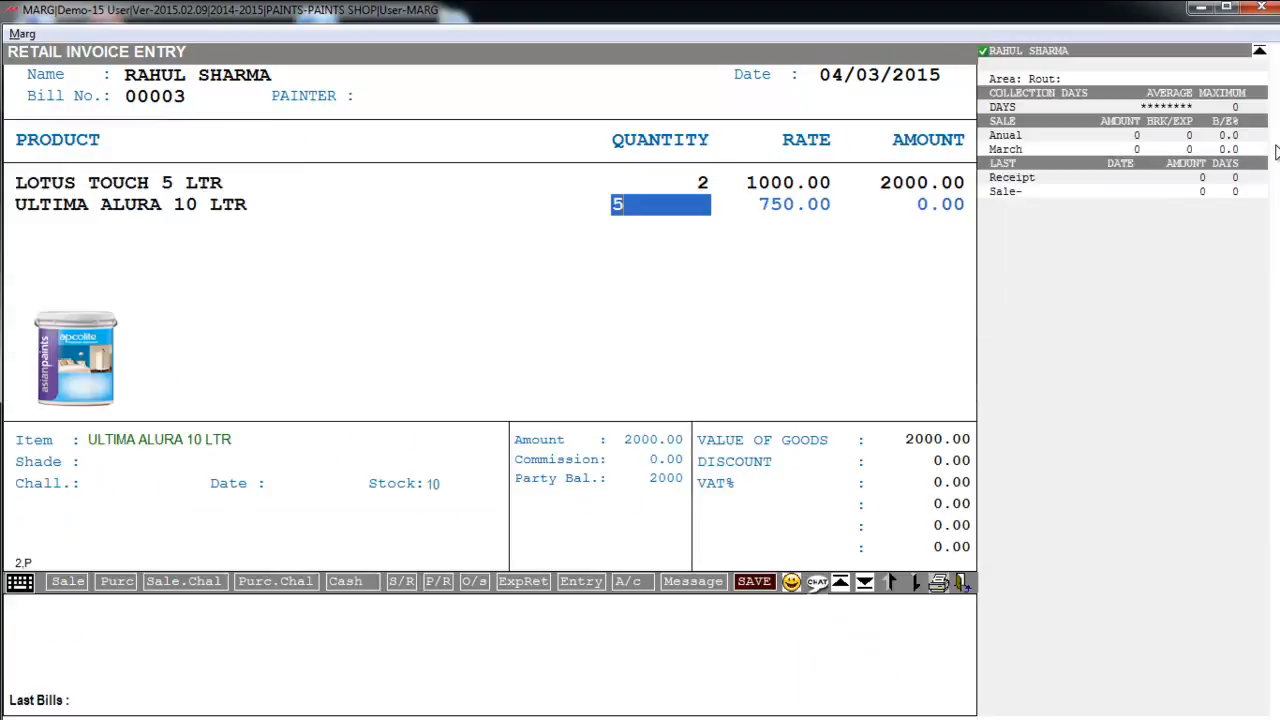
pyautogui.press('Return')
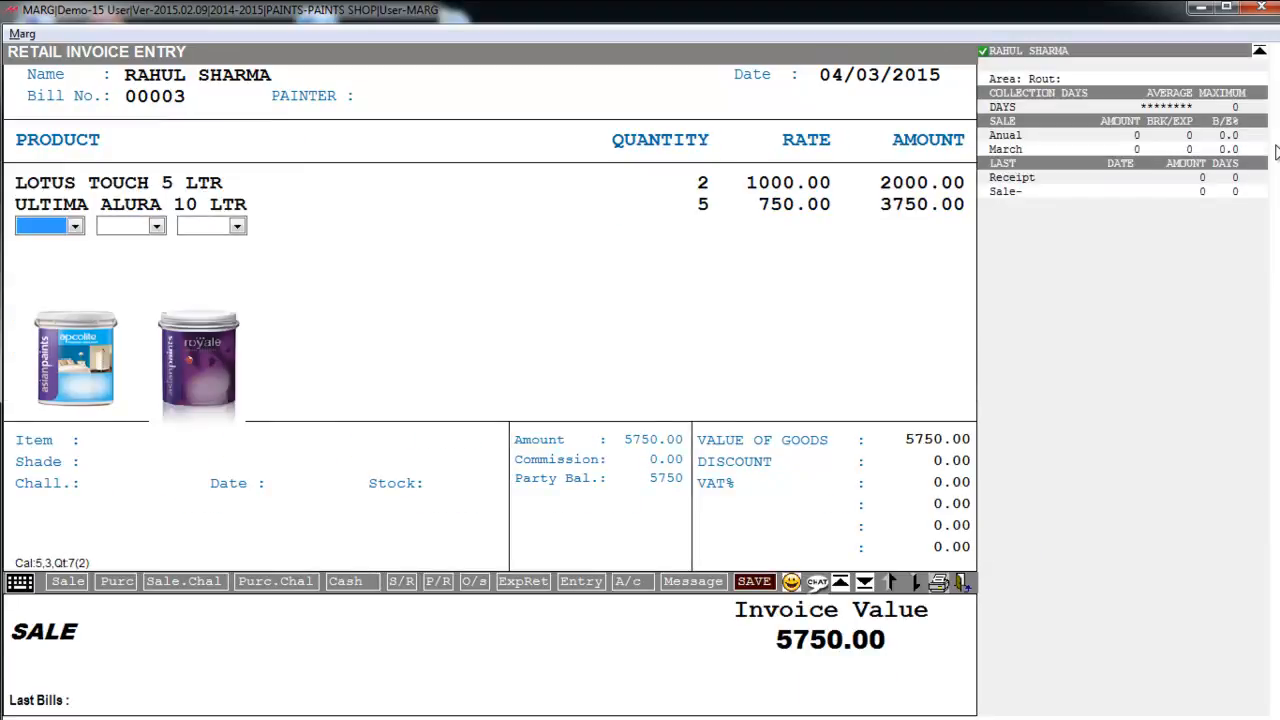
pyautogui.press('Return')
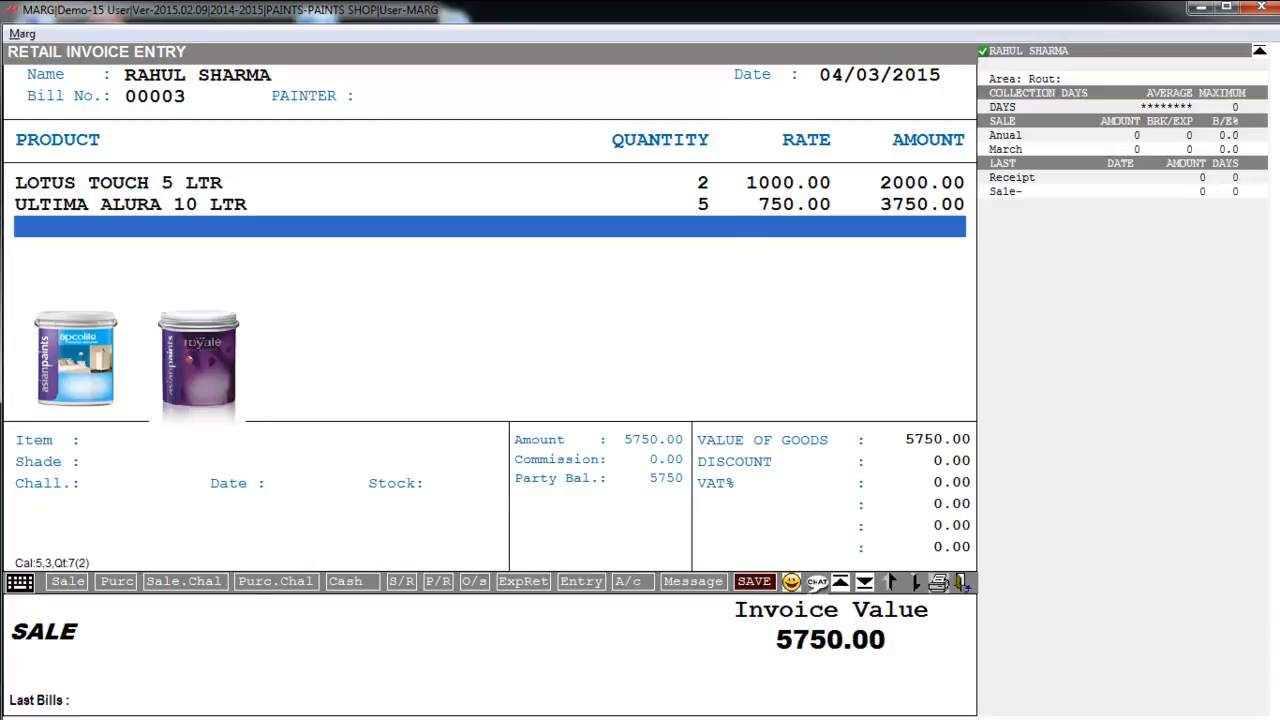
pyautogui.press('Return')
pyautogui.press('Return')
pyautogui.press('Return')
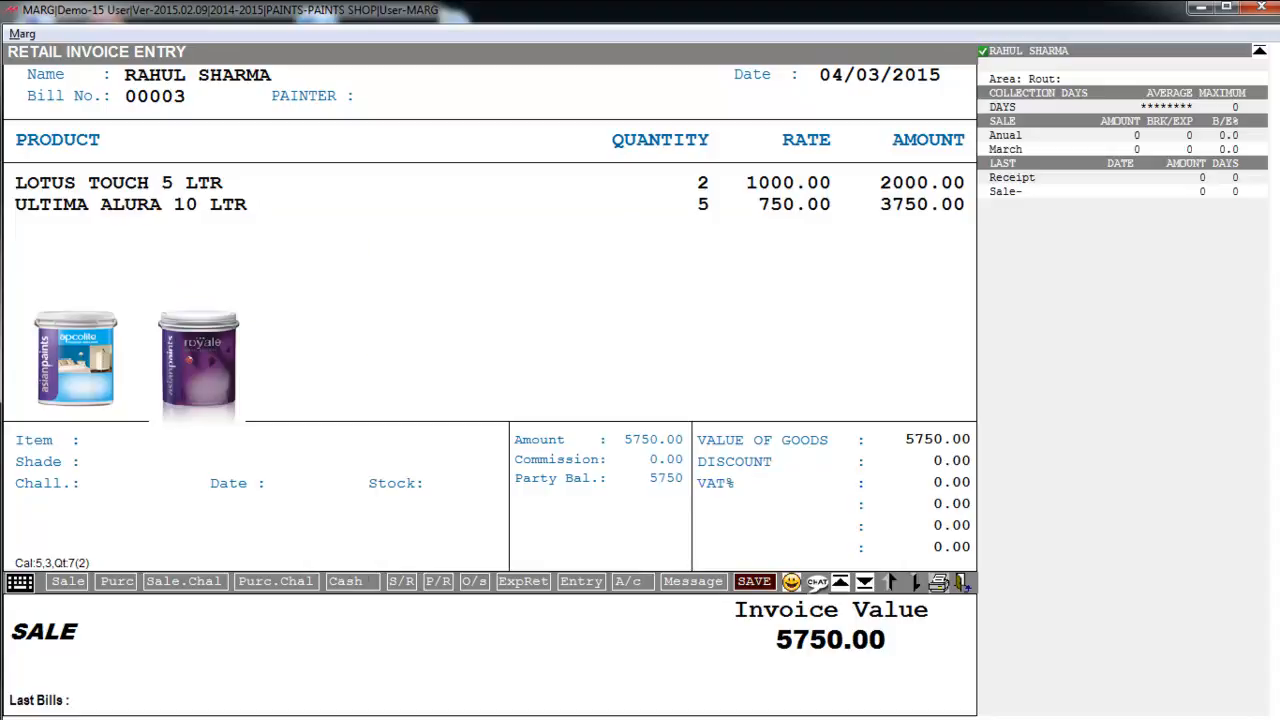
pyautogui.press('Return')
pyautogui.press('Return')
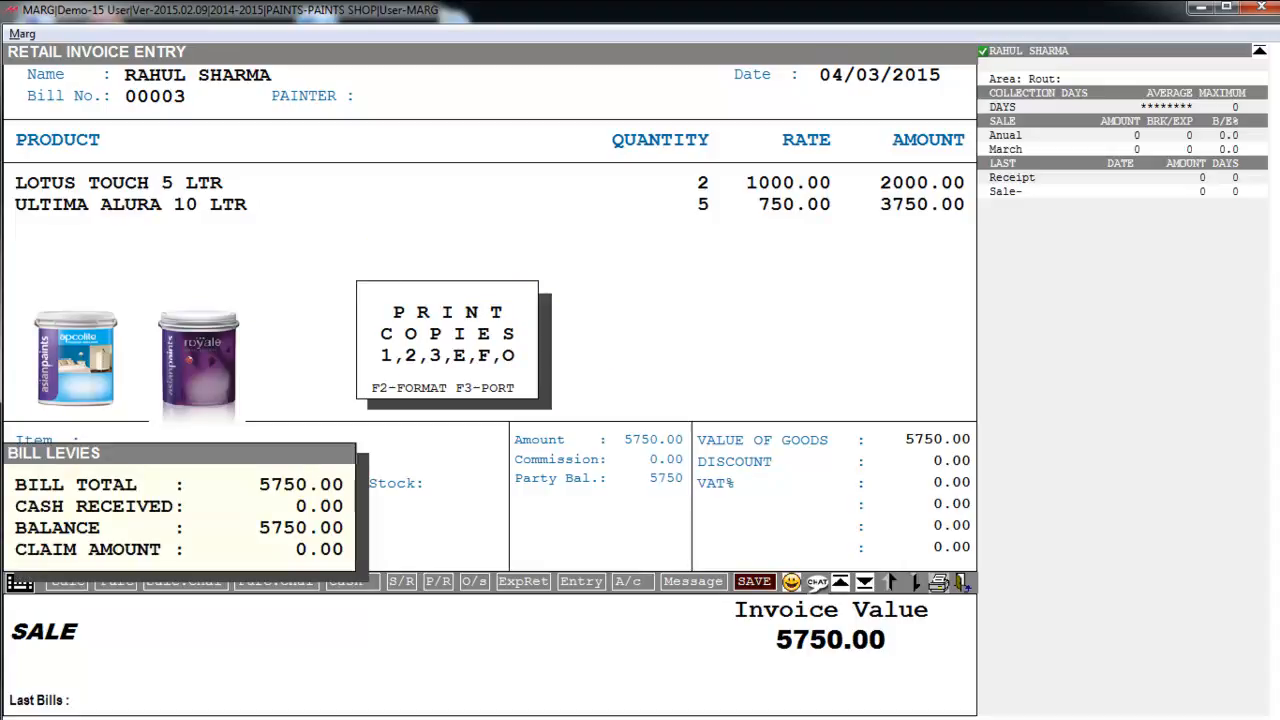
# - Skip printing the saved invoice and return to the PAINTS SHOP dashboard
pyautogui.press('Escape')
pyautogui.press('Escape')
pyautogui.press('Escape')
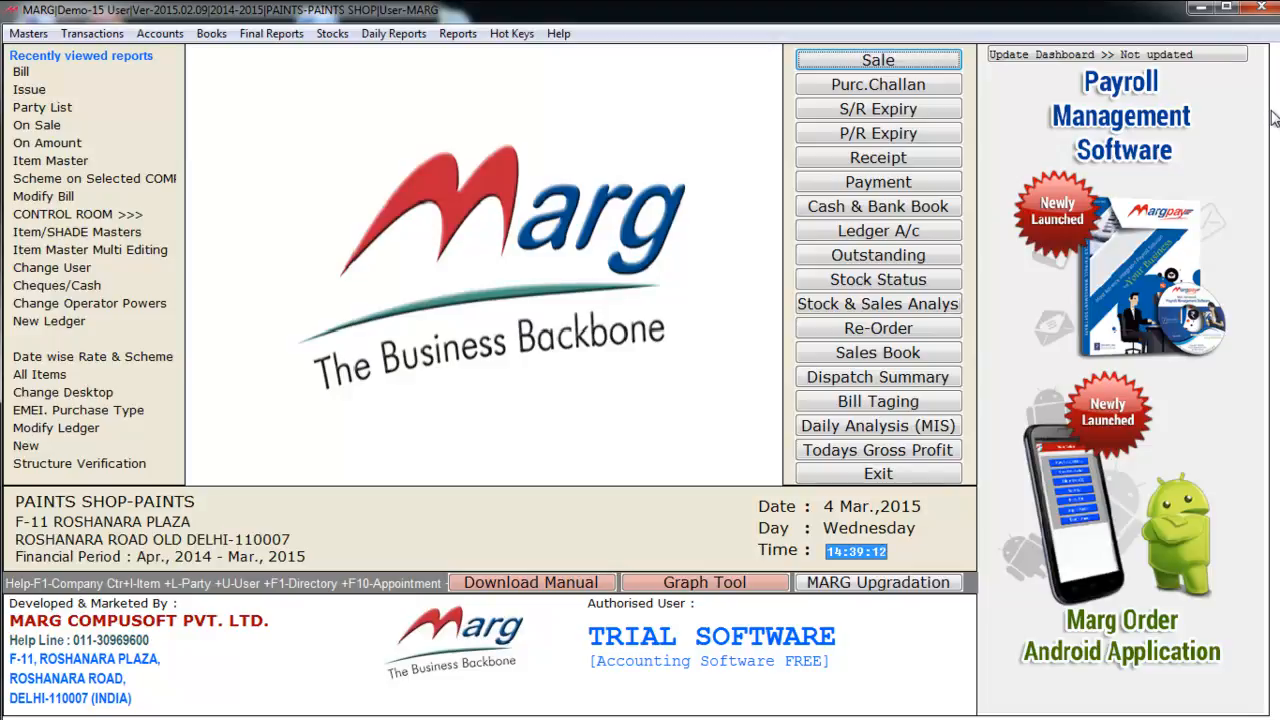
# - Start sale bill 00004 for SURYA PAINTS SHOP and bring up the painter list
pyautogui.press('Return')
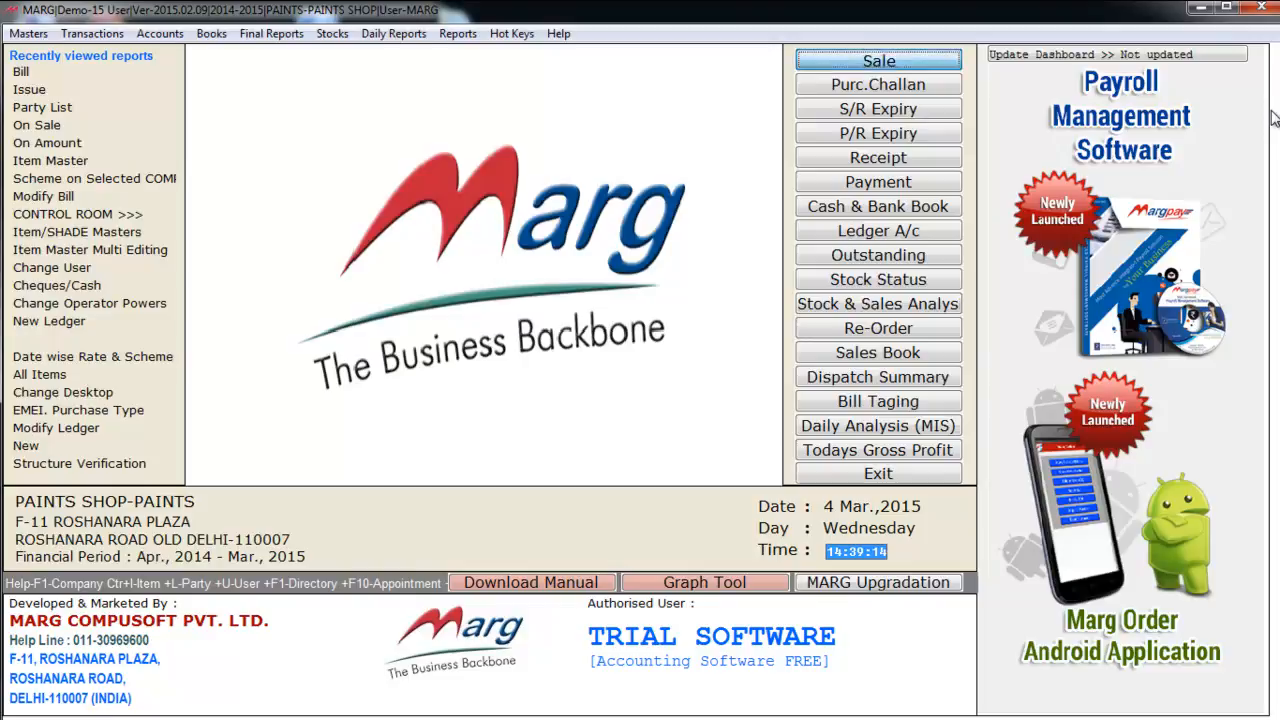
pyautogui.press('Return')
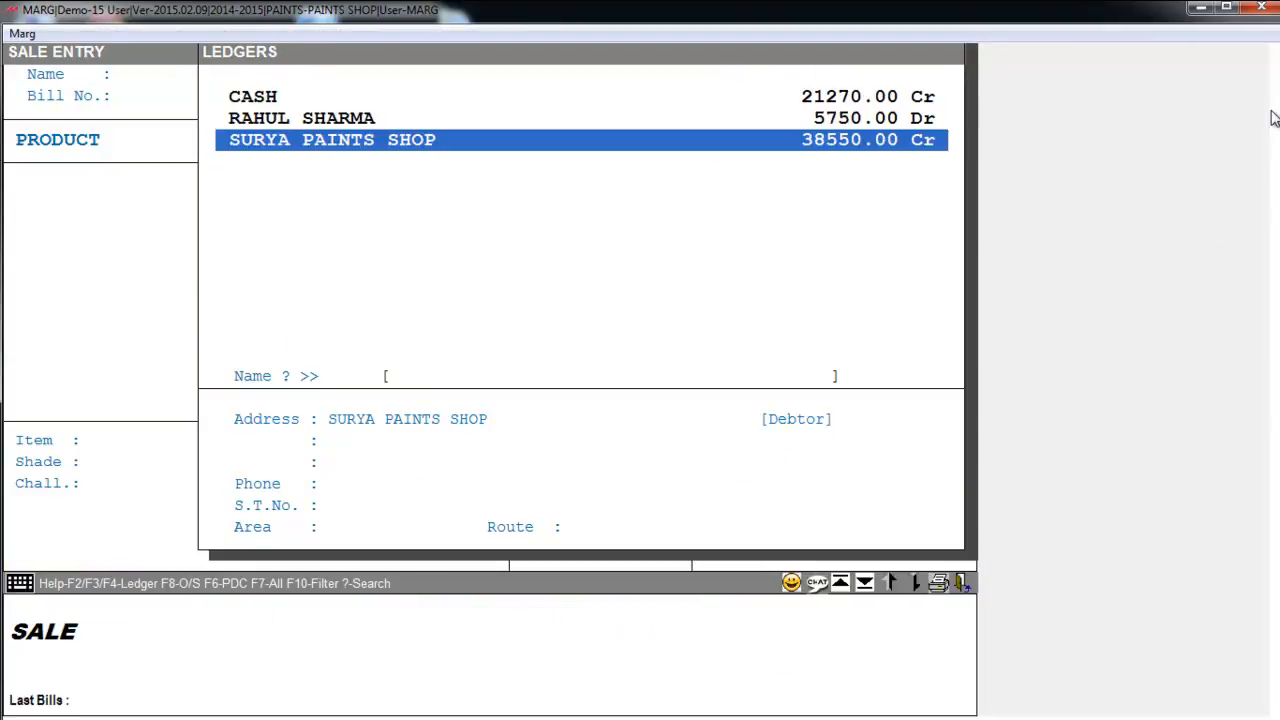
pyautogui.press('Return')
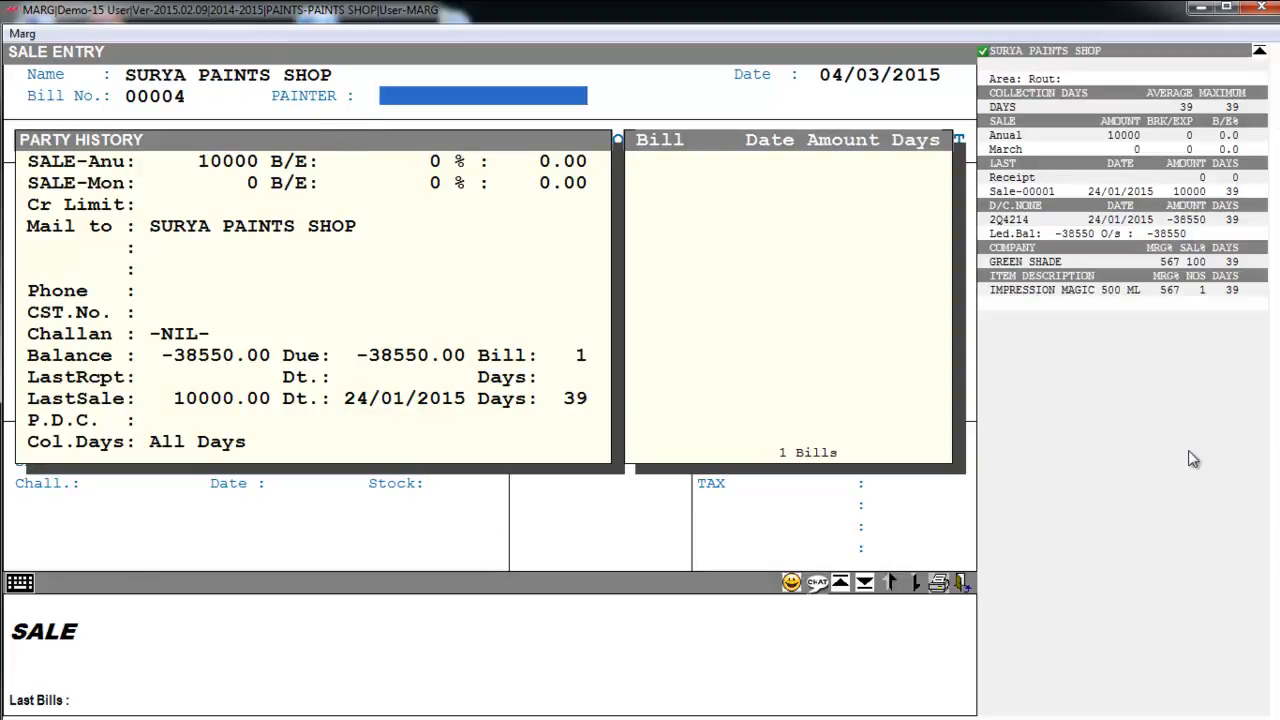
pyautogui.press('Return')
pyautogui.press('Down')
pyautogui.press('Down')
pyautogui.press('Down')
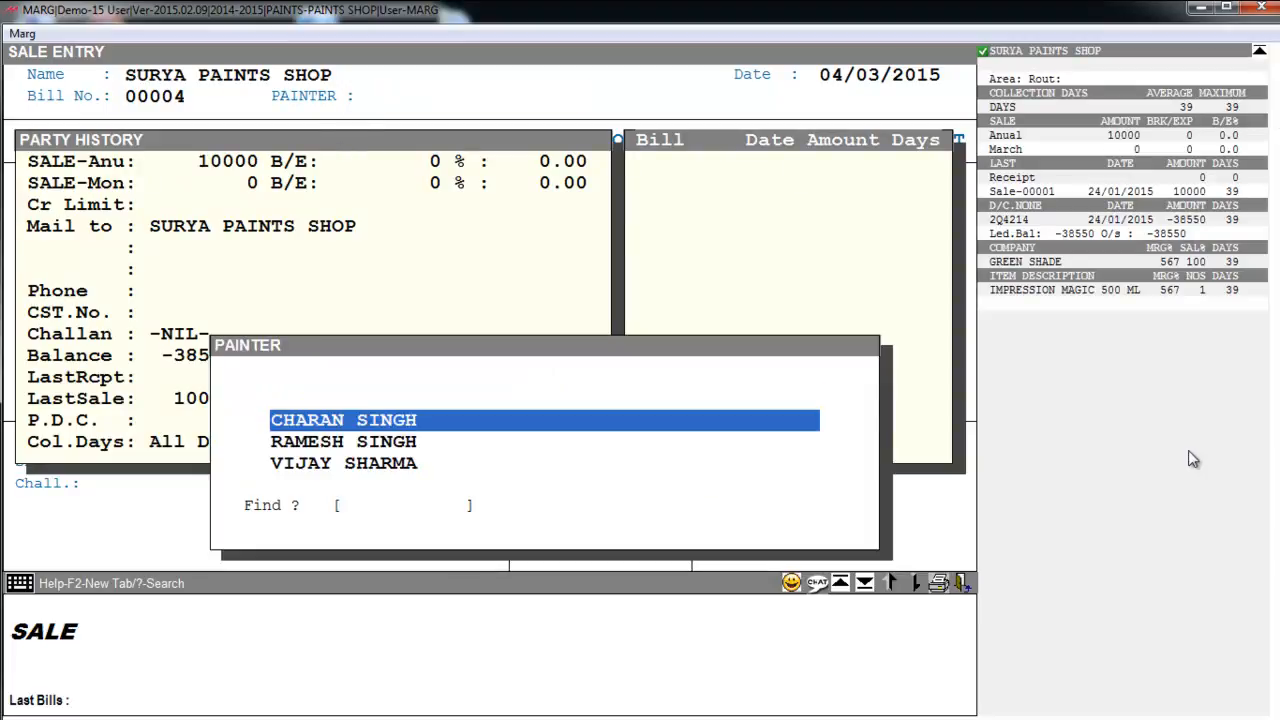
pyautogui.press('Up')
pyautogui.press('Up')
pyautogui.press('Up')
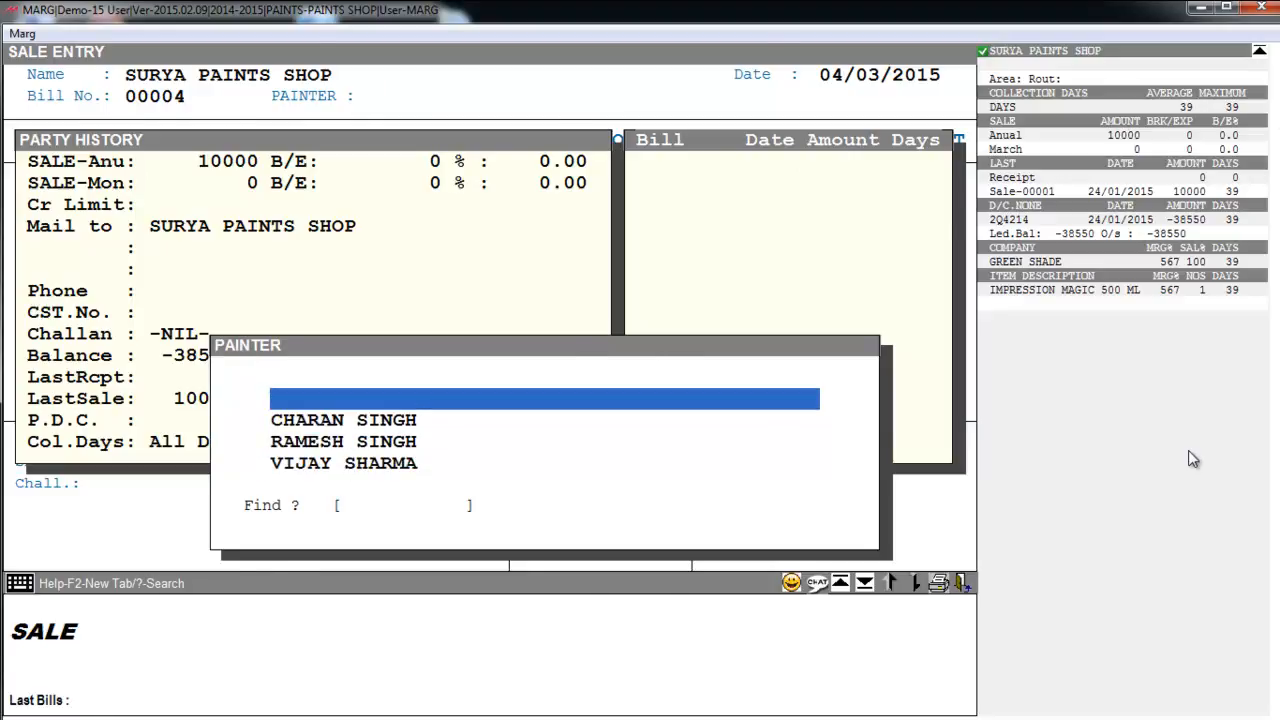
# - Begin a new painter ledger with the painter's name, then abandon it and return to the list
pyautogui.press('F2')
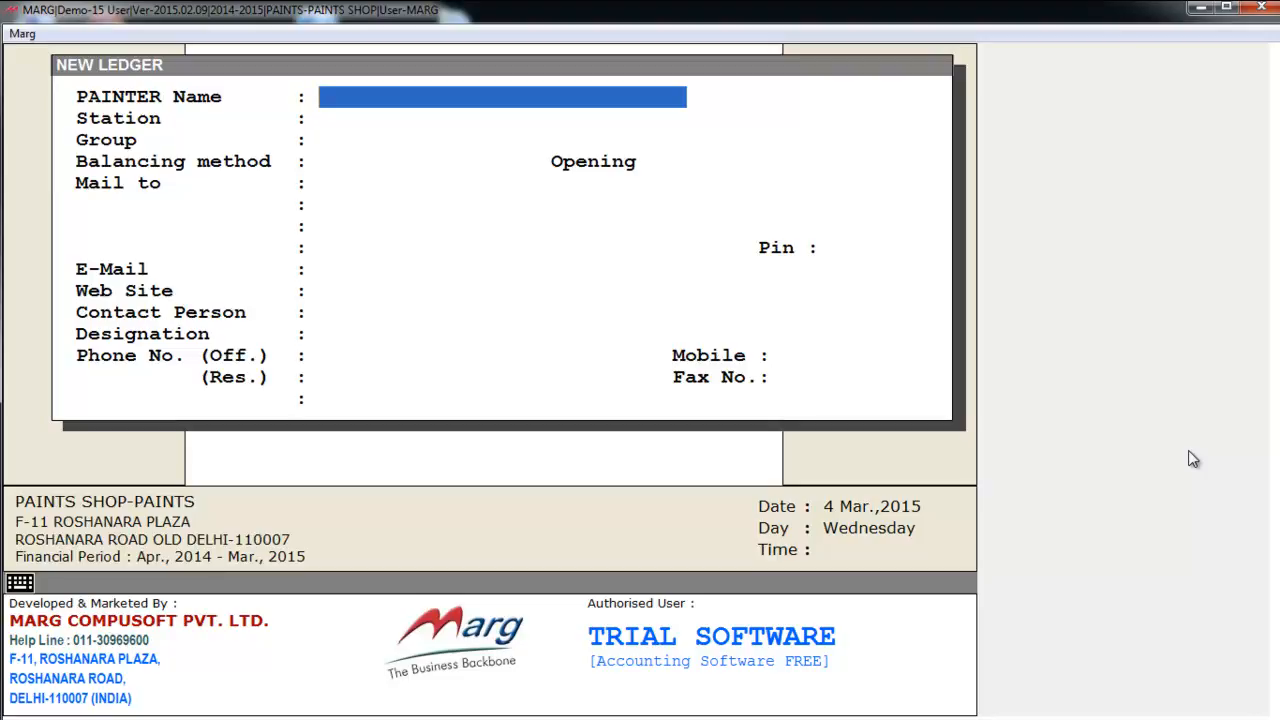
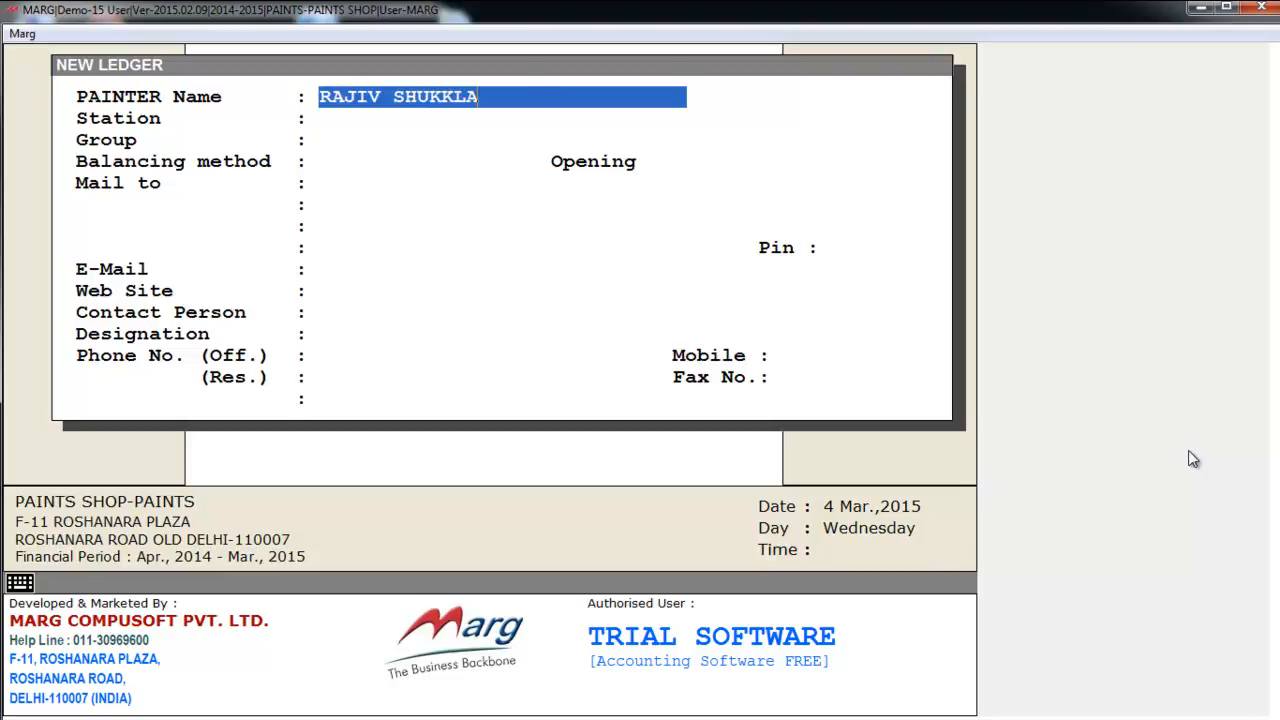
pyautogui.press('Return')
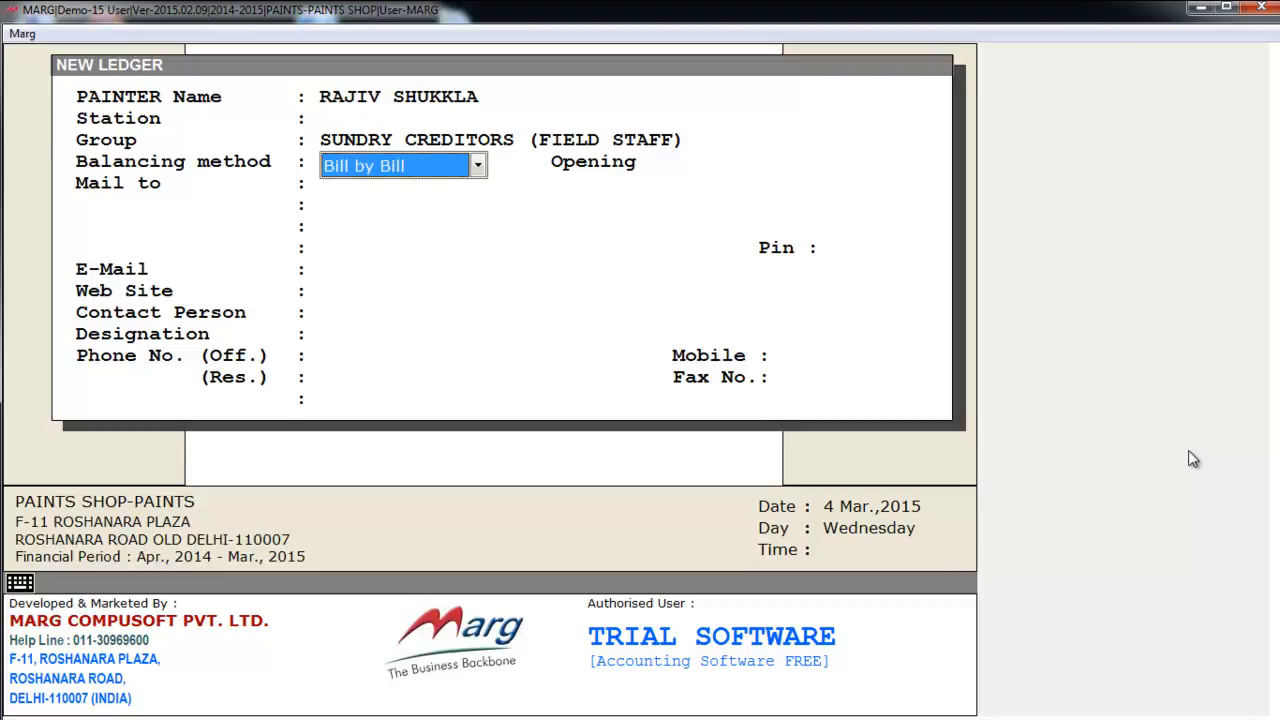
pyautogui.press('Return')
pyautogui.press('Return')
pyautogui.press('Return')
pyautogui.press('Return')
pyautogui.press('Return')
pyautogui.press('Return')
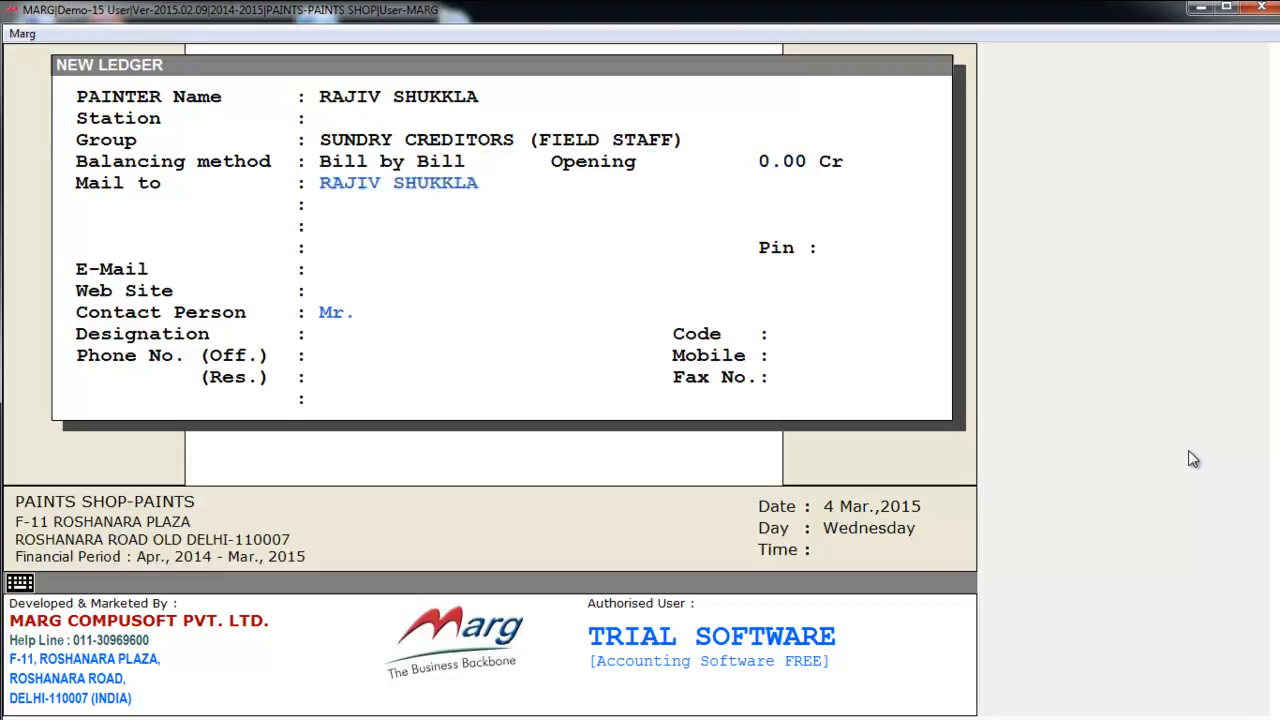
pyautogui.press('Return')
pyautogui.press('Return')
pyautogui.press('Return')
pyautogui.press('Return')
pyautogui.press('Return')
pyautogui.press('Return')
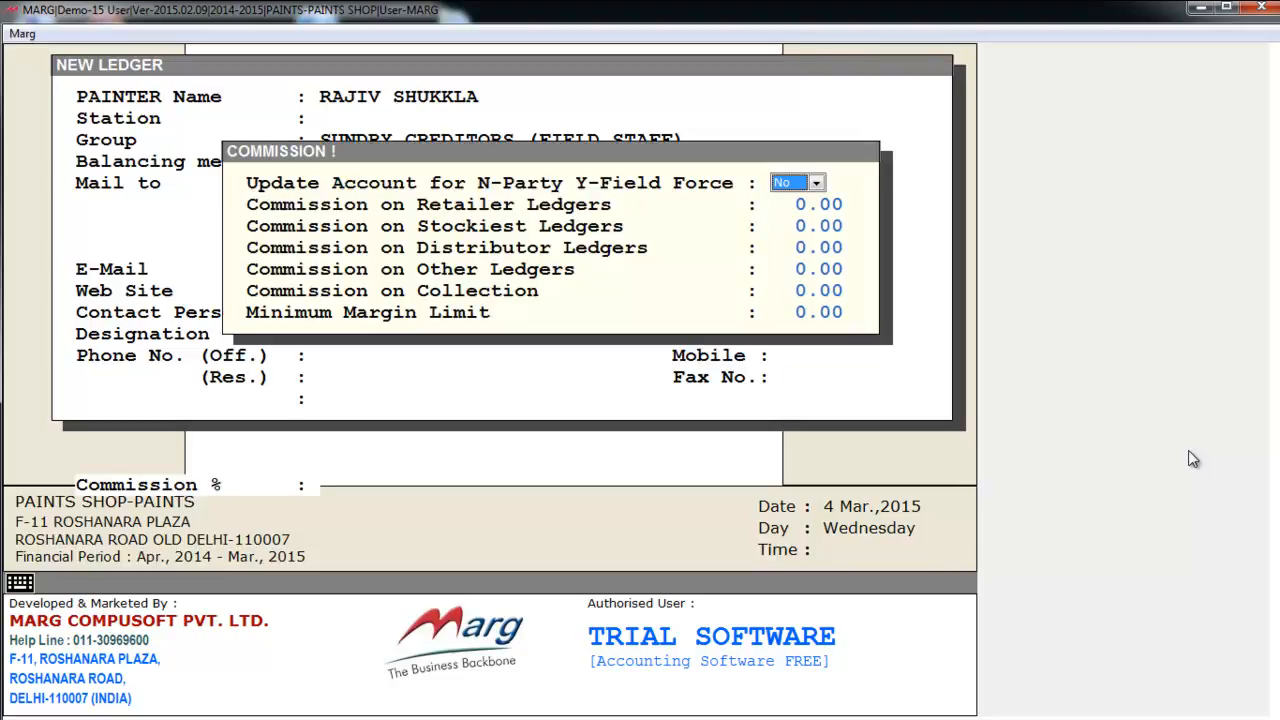
pyautogui.click(820, 183)
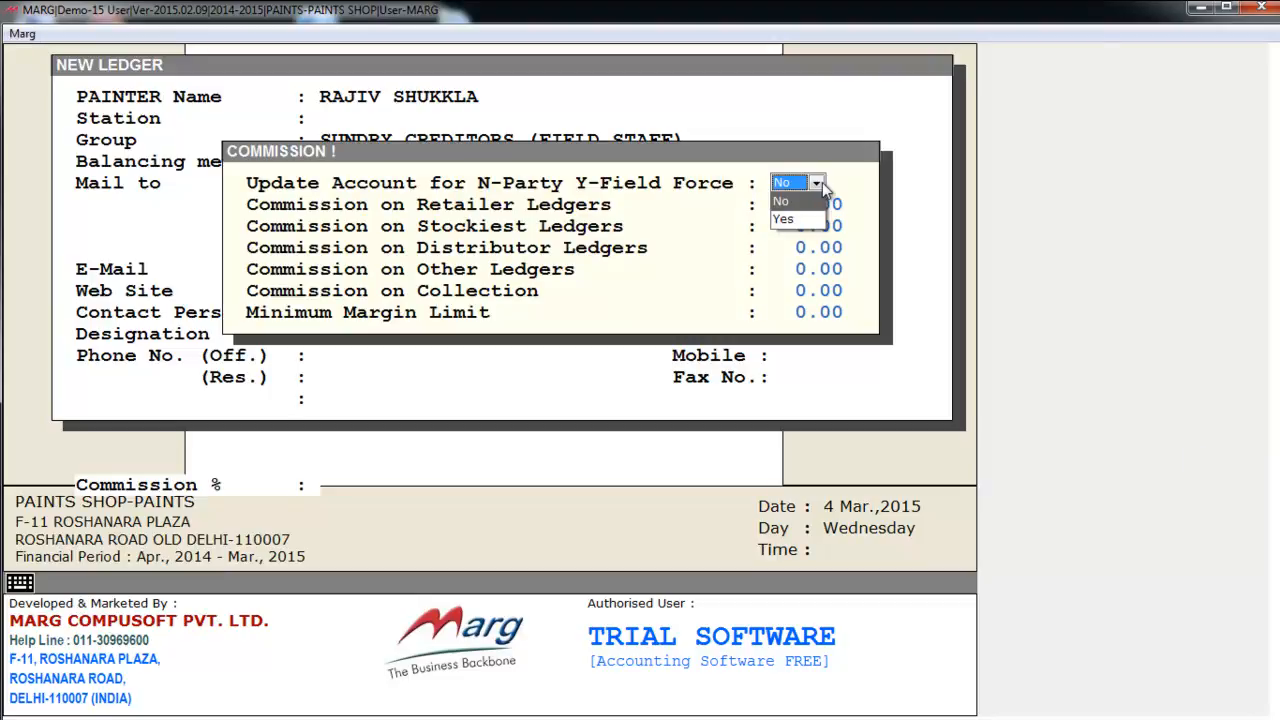
pyautogui.press('Escape')
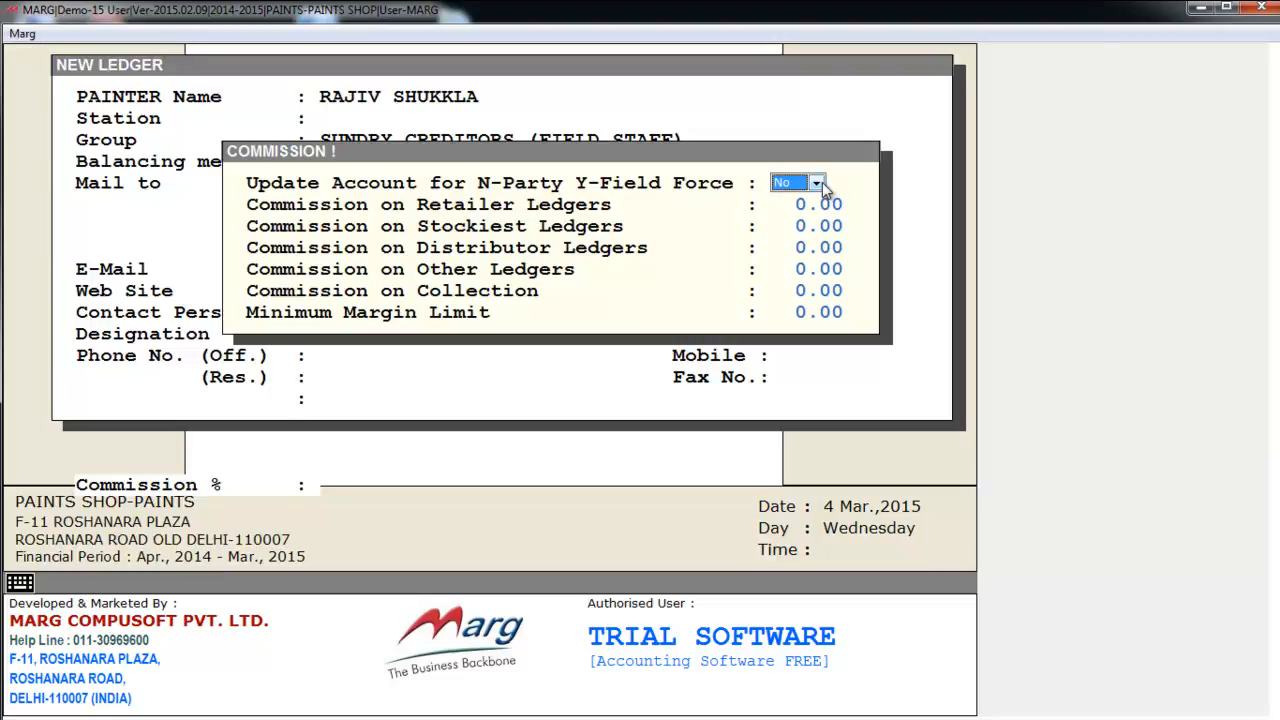
pyautogui.press('Escape')
pyautogui.press('Return')
pyautogui.press('Escape')
pyautogui.press('Escape')
pyautogui.press('Escape')
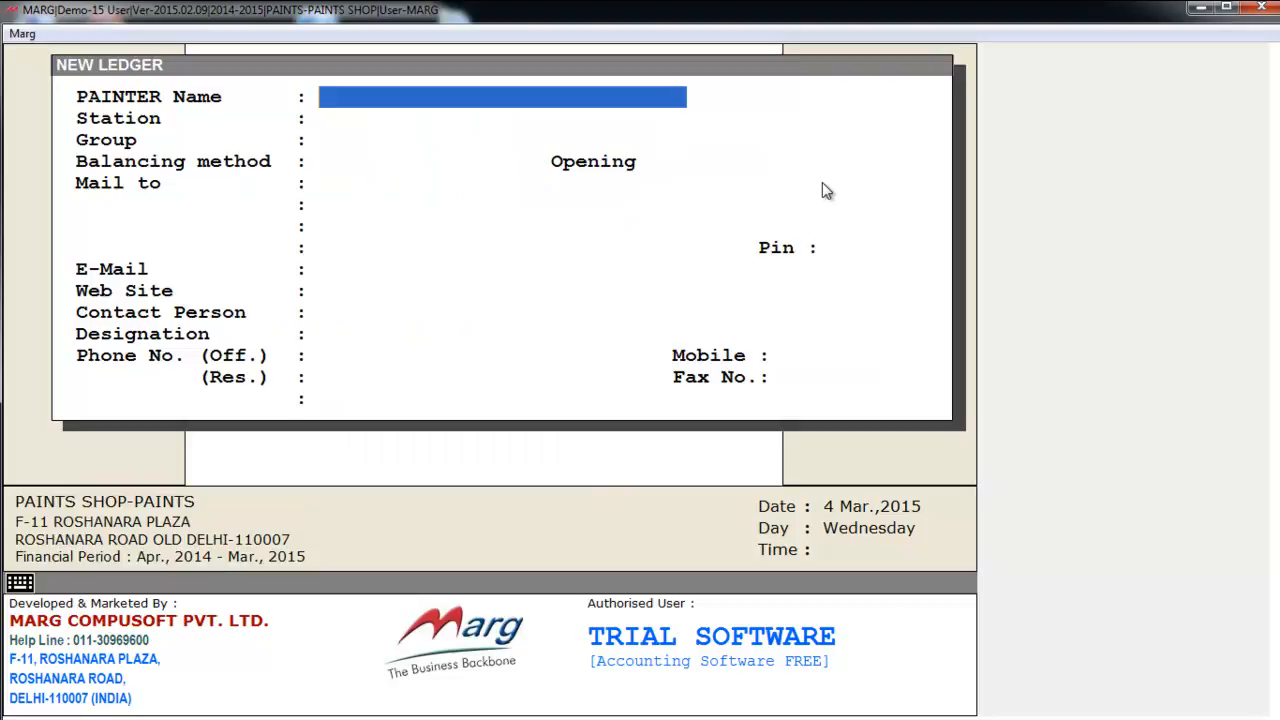
pyautogui.press('Down')
pyautogui.press('Down')
pyautogui.press('Down')
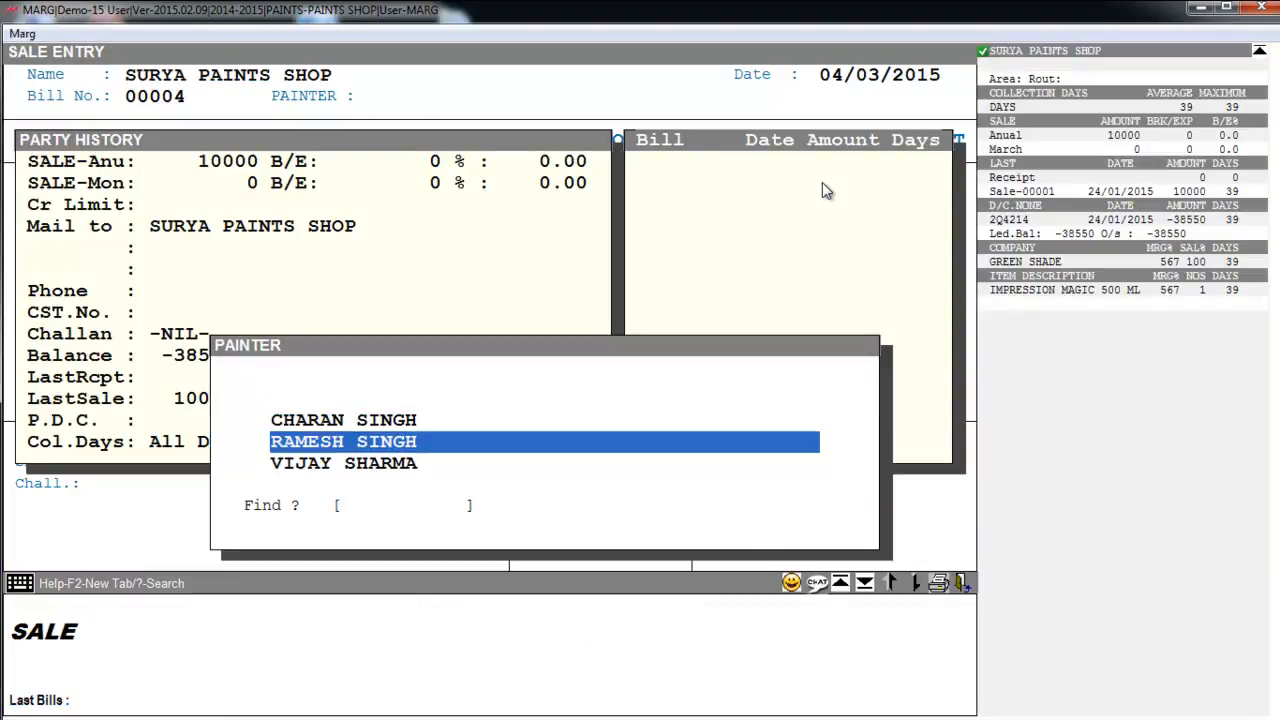
# - Assign the last listed painter to bill 00004 and move past the header fields
pyautogui.press('Up')
pyautogui.press('Up')
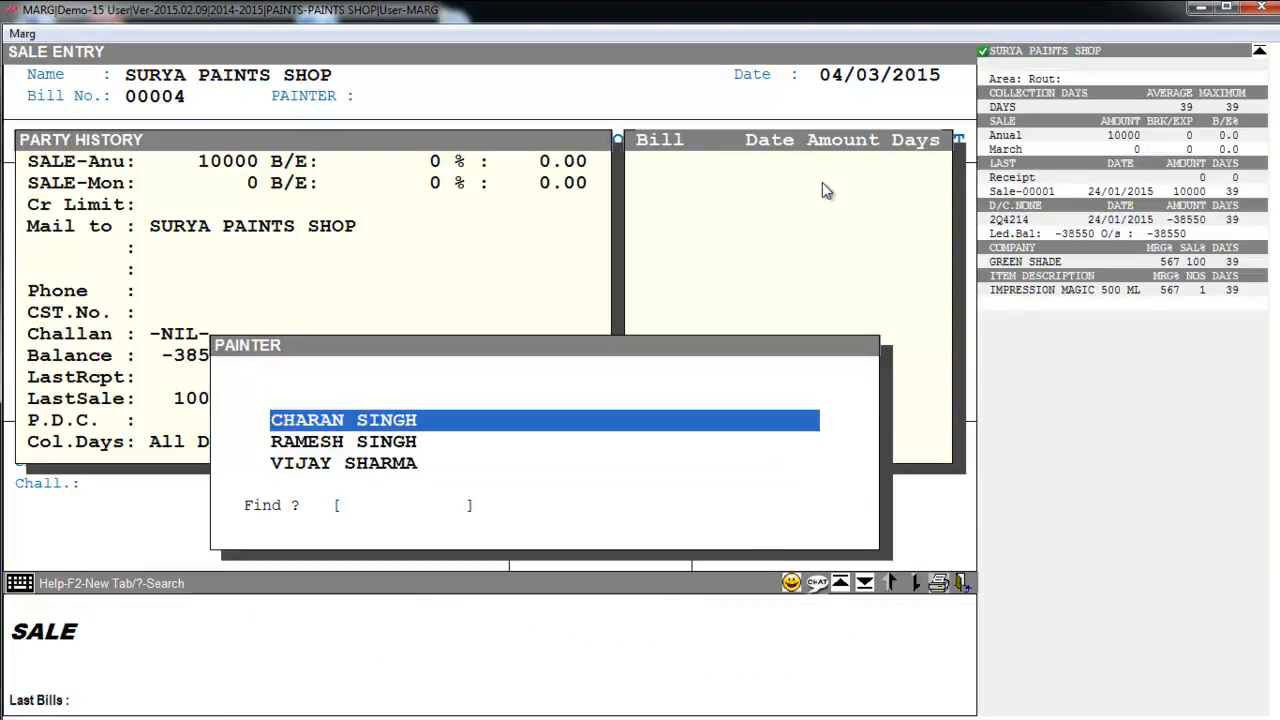
pyautogui.press('Down')
pyautogui.press('Down')
pyautogui.press('Return')
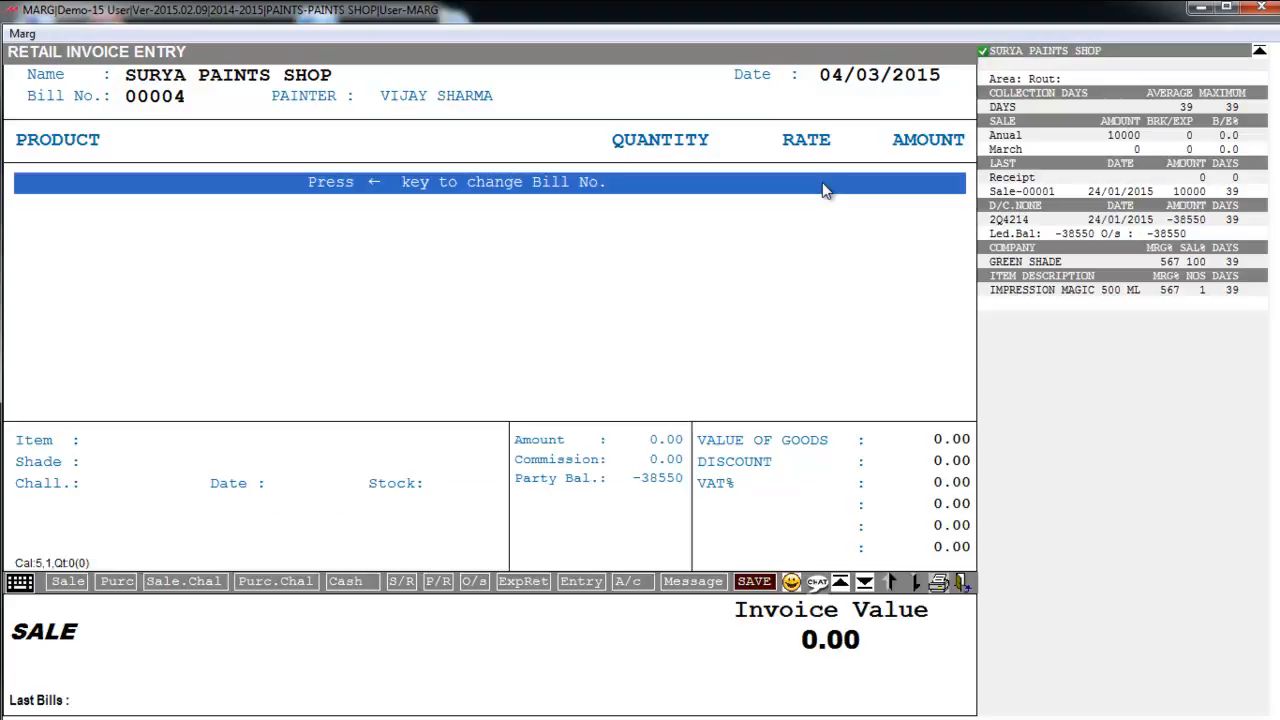
pyautogui.press('Return')
pyautogui.press('Return')
# - Add 1 BERGER PAINT 5 at rate 2000 and save the bill
pyautogui.press('Return')
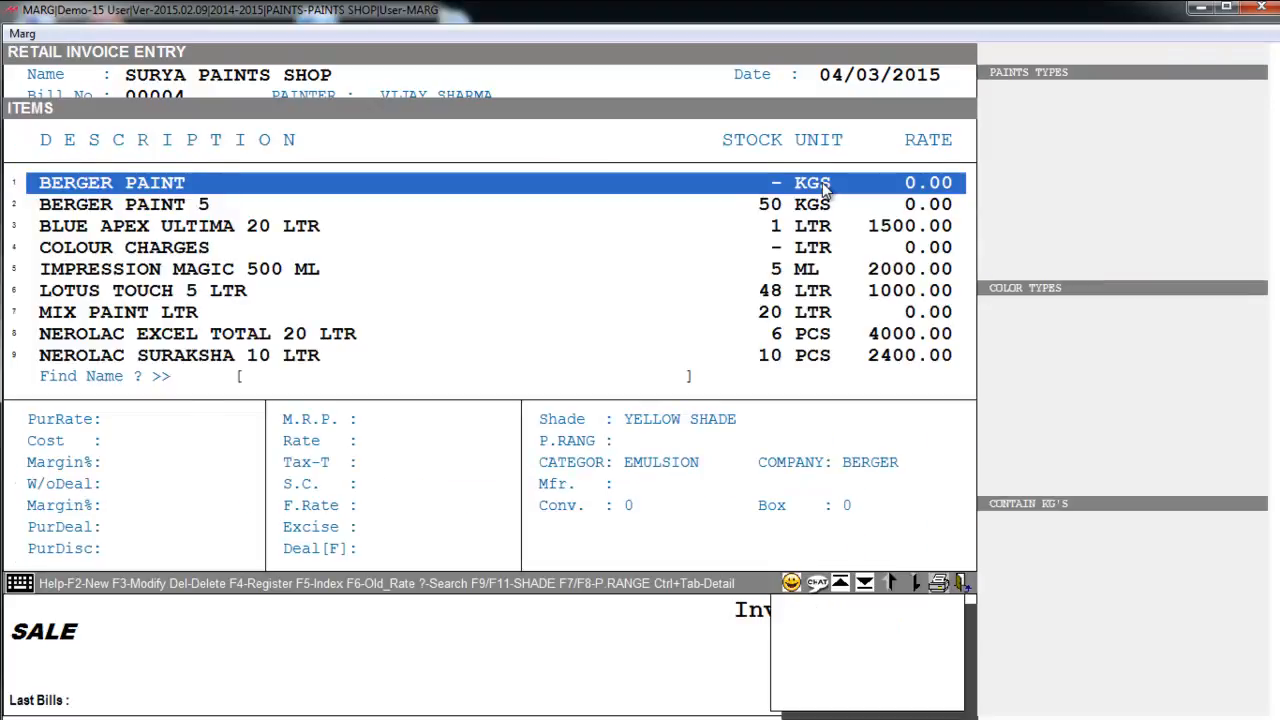
pyautogui.press('Down')
pyautogui.press('Return')
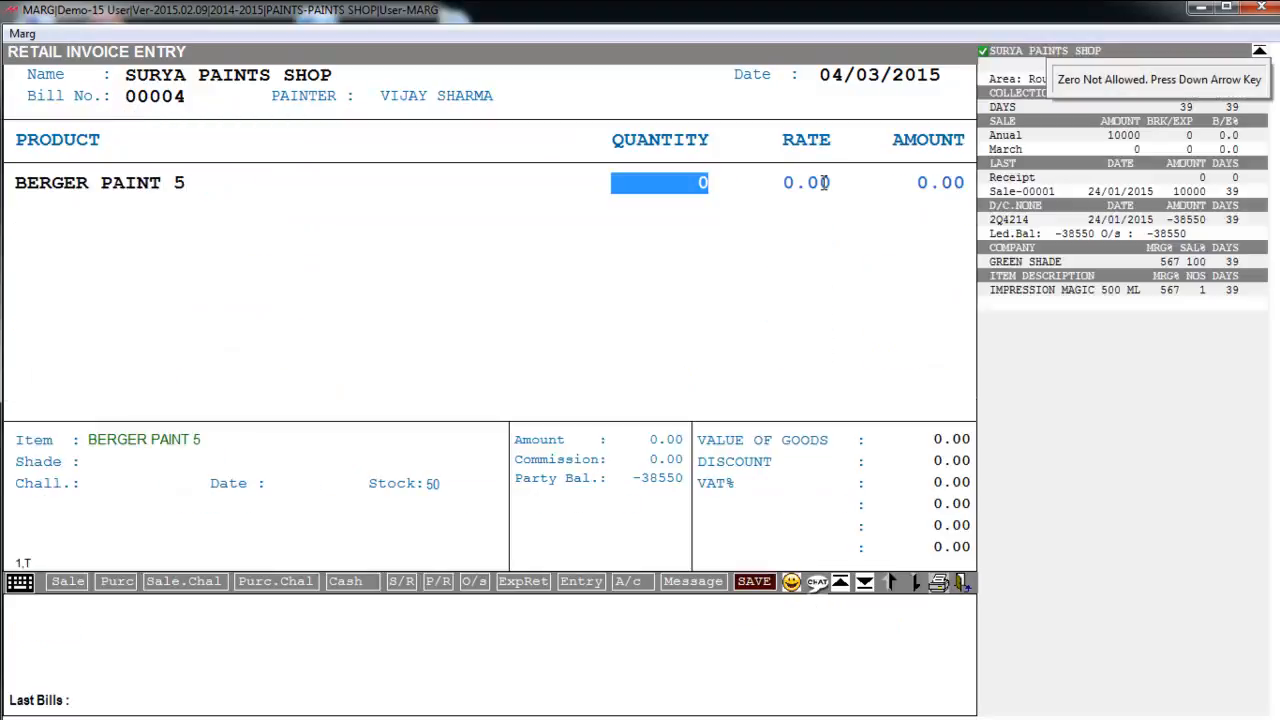
pyautogui.write('1')
pyautogui.press('Return')
pyautogui.write('2000')
pyautogui.press('Return')
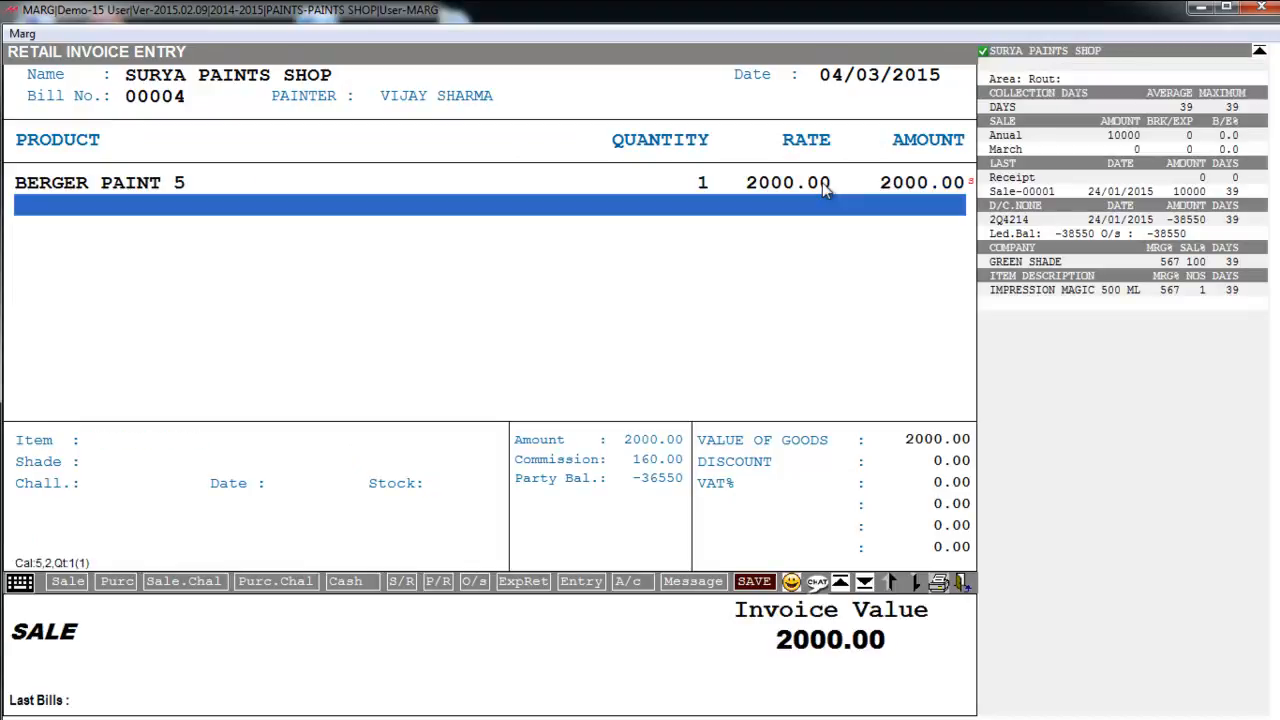
pyautogui.press('Return')
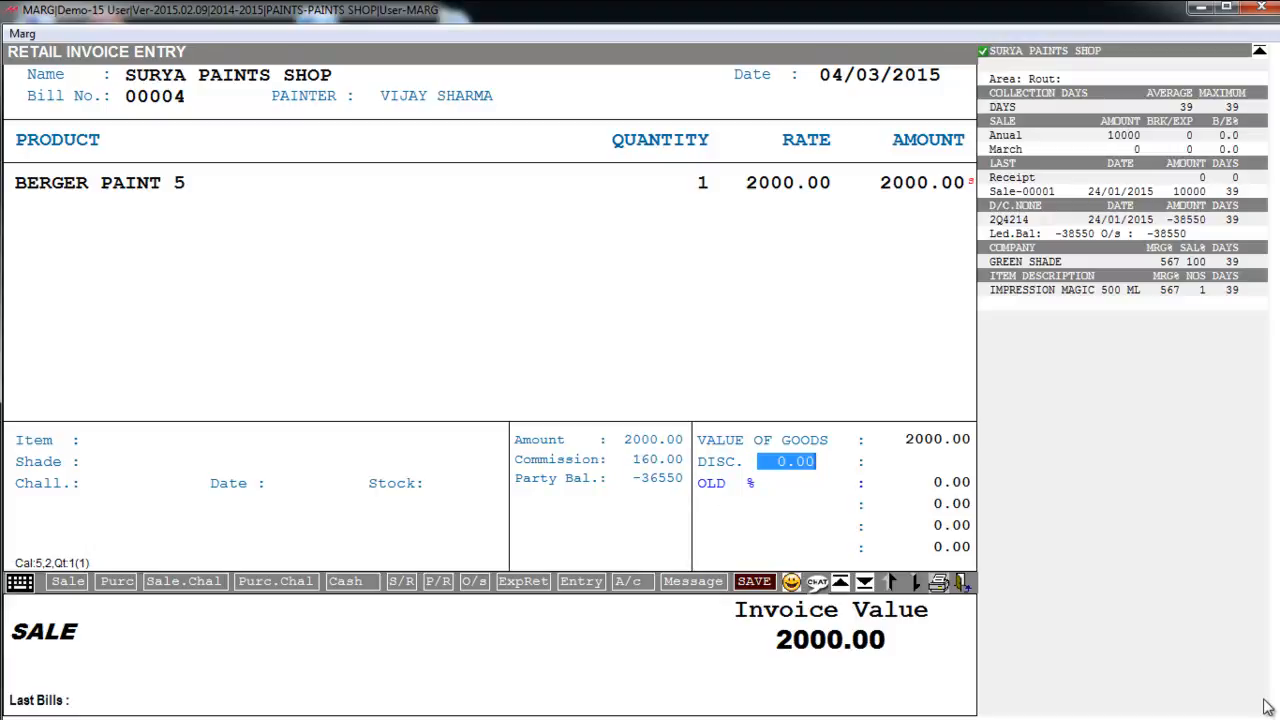
pyautogui.press('Return')
pyautogui.press('Return')
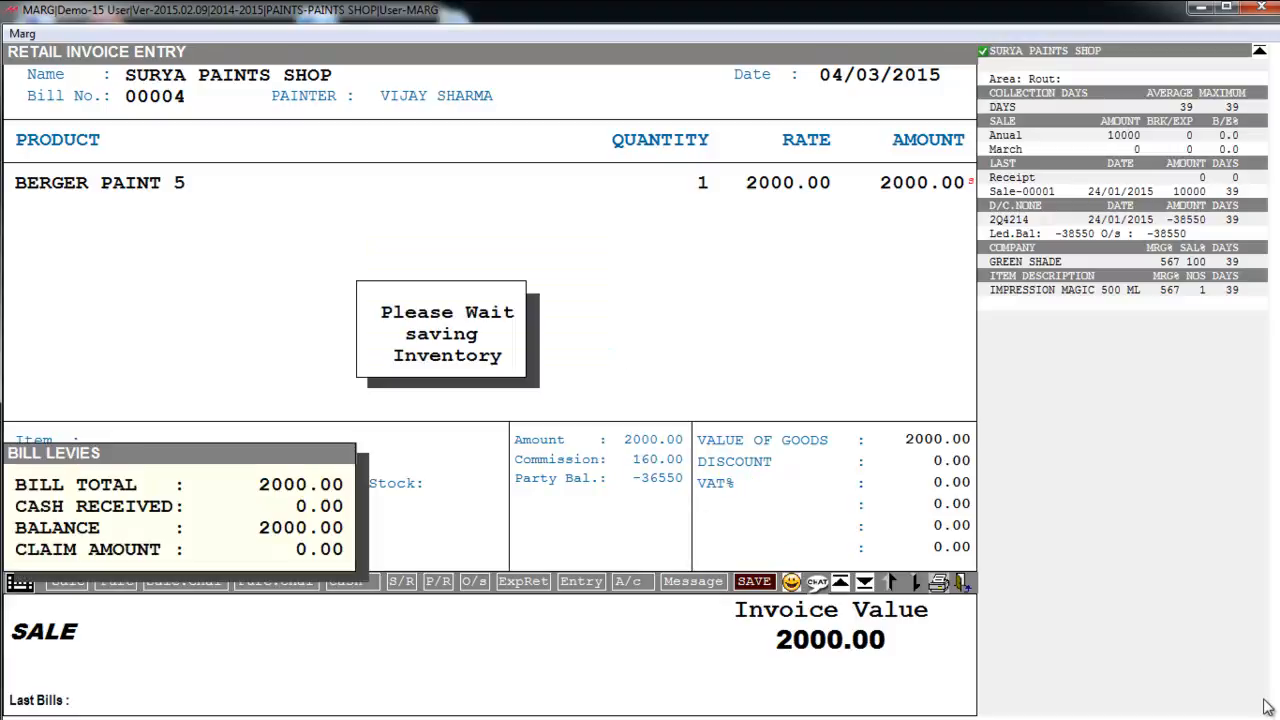
pyautogui.press('Escape')
pyautogui.press('Escape')
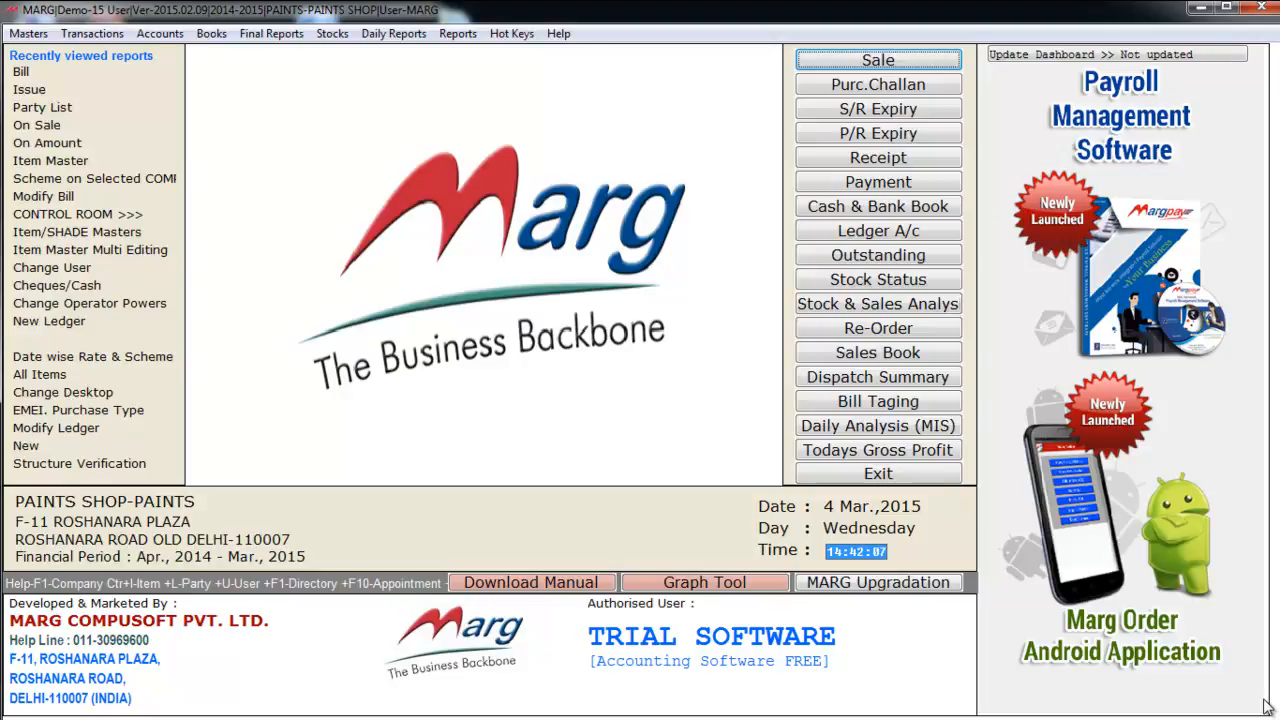
# - Run the PAINTER Commission sale report for the last painter as on 04/03/2015
pyautogui.hotkey('alt', 'd')
pyautogui.press('Right')
pyautogui.press('Down')
pyautogui.press('Down')
pyautogui.press('Down')
pyautogui.press('Down')
pyautogui.press('Down')
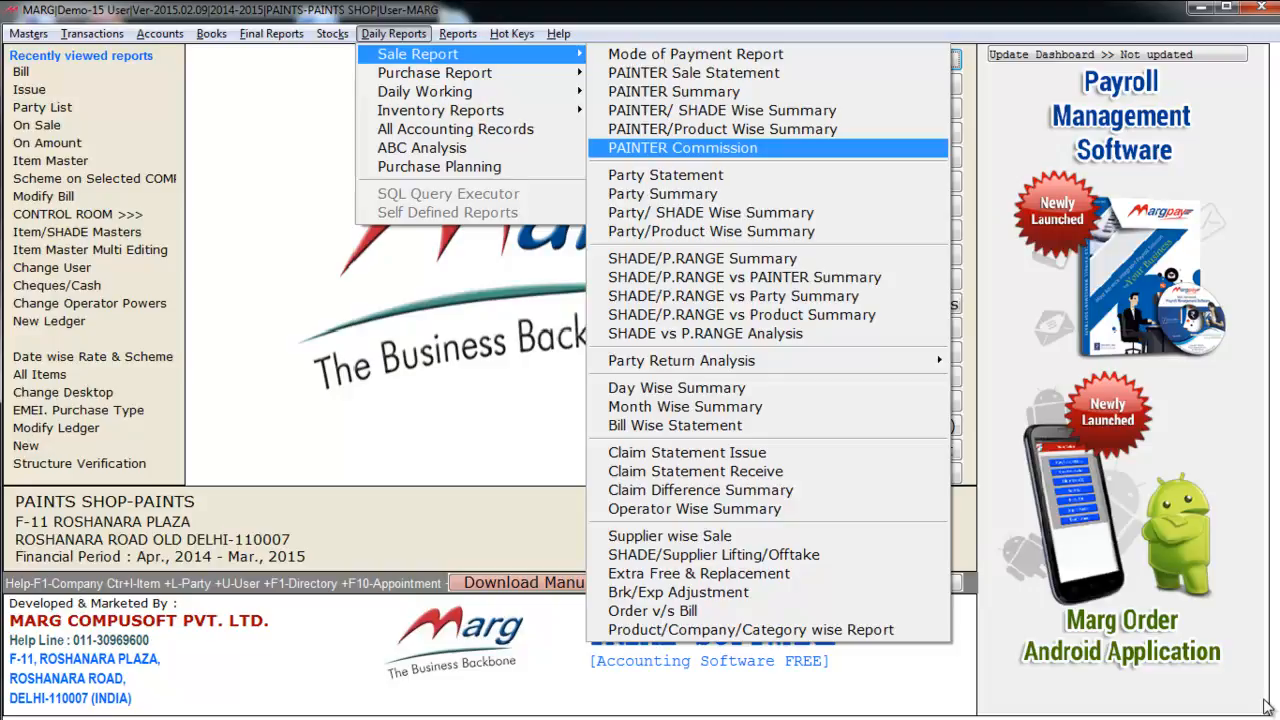
pyautogui.press('Return')
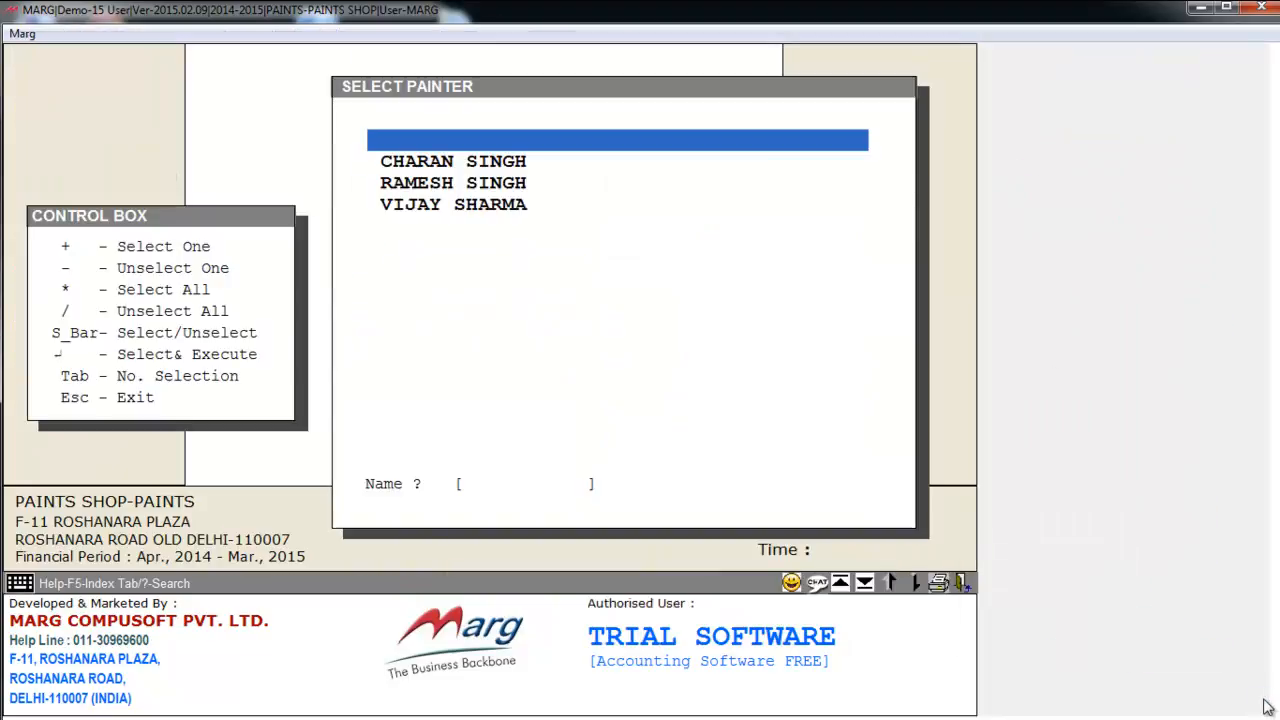
pyautogui.press('Down')
pyautogui.press('Down')
pyautogui.press('Down')
pyautogui.press('Return')
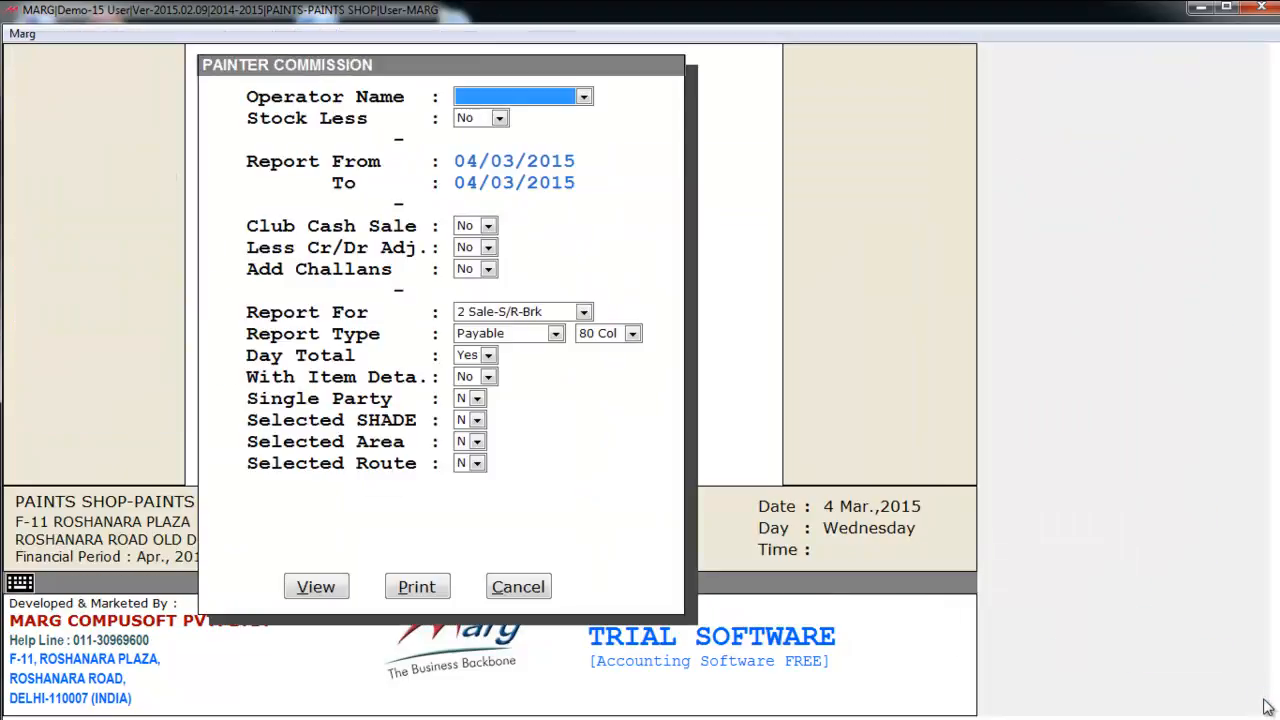
pyautogui.press('Return')
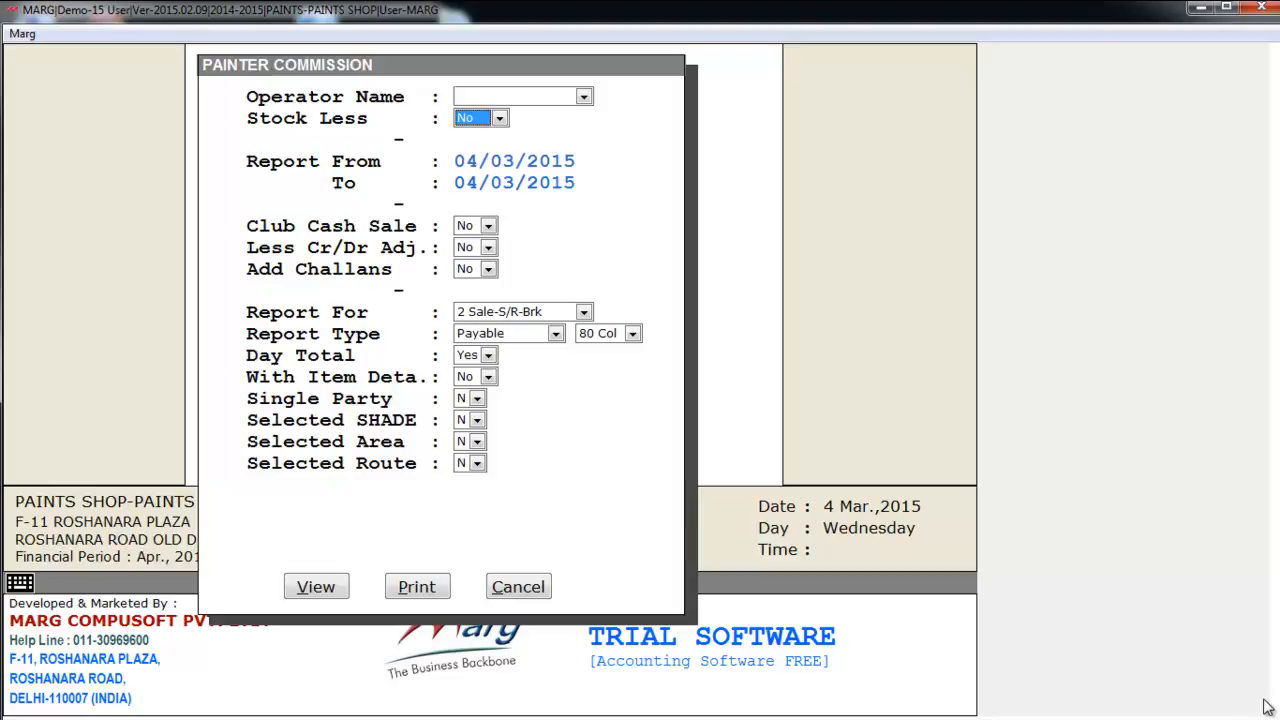
pyautogui.hotkey('alt', 'v')
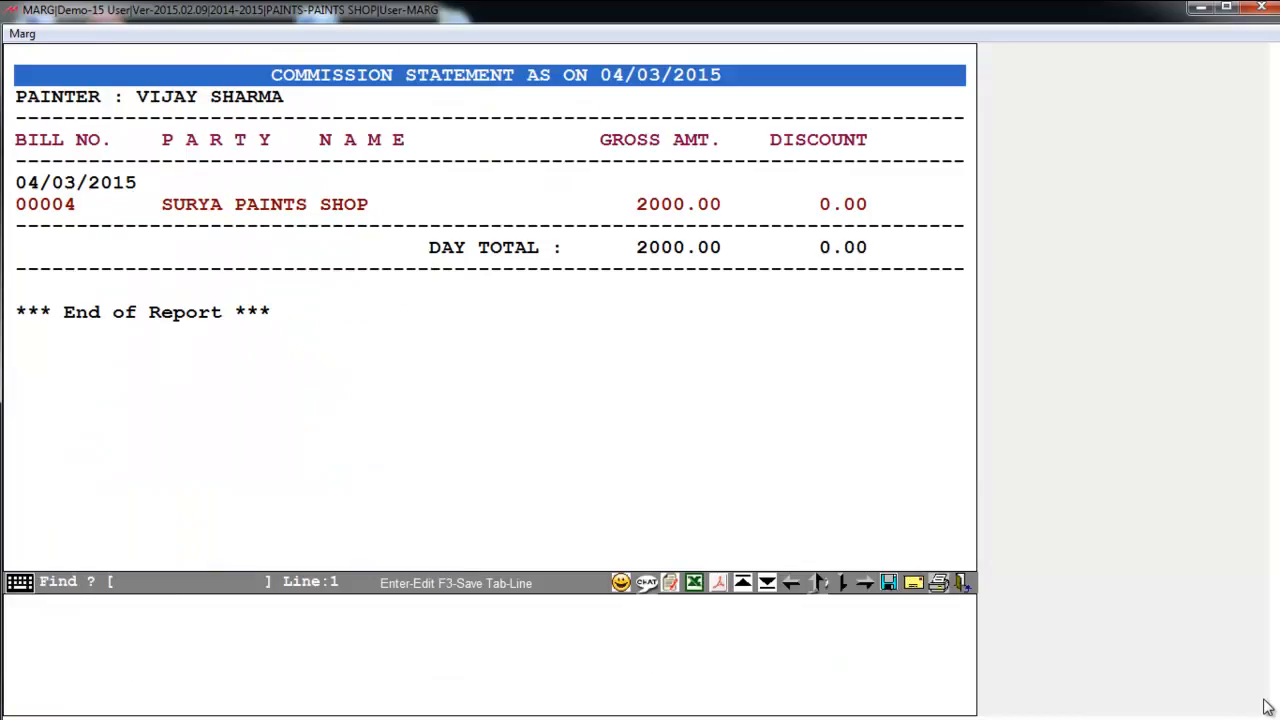
# - Scroll the statement to show bill 00004's 160.00 commission and 1840.00 net payable
pyautogui.press('Down')
pyautogui.press('Down')
pyautogui.press('Down')
pyautogui.press('Down')
pyautogui.press('Down')
pyautogui.press('Down')
pyautogui.press('Down')
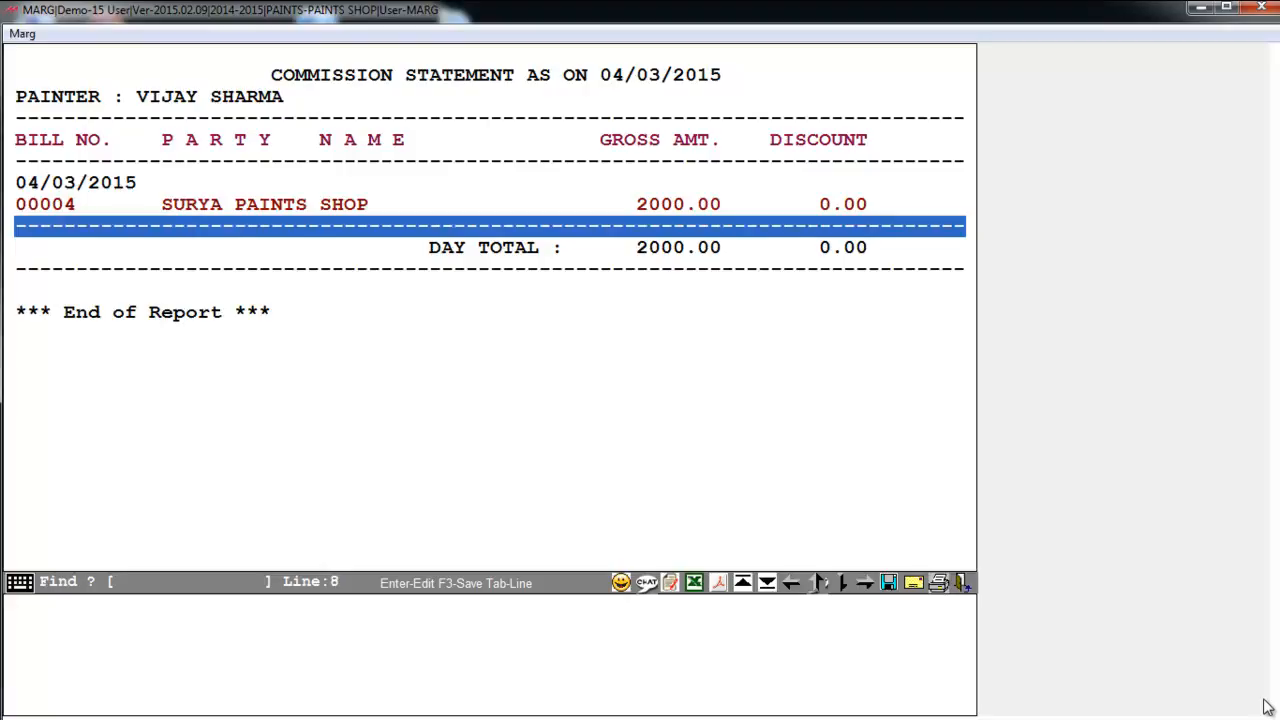
pyautogui.press('Up')
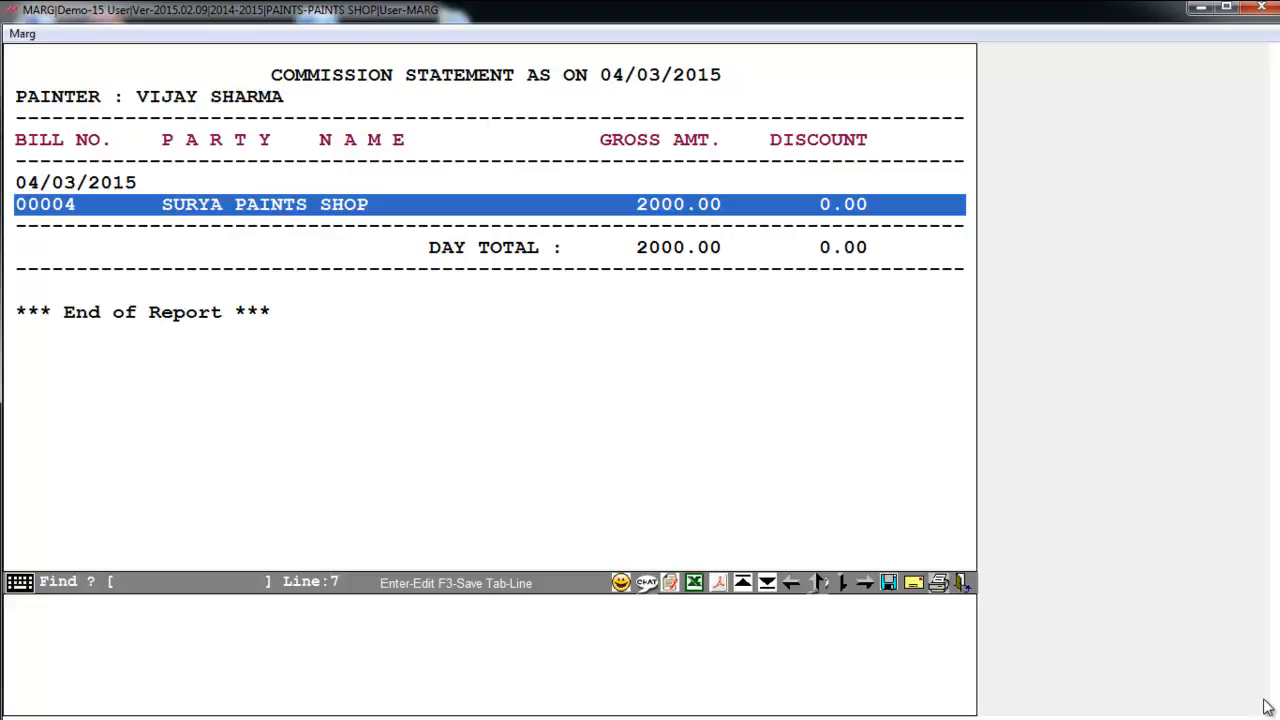
pyautogui.press('Right')
pyautogui.press('Right')
pyautogui.press('Right')
pyautogui.press('Right')
pyautogui.press('Right')
pyautogui.press('Right')
pyautogui.press('Right')
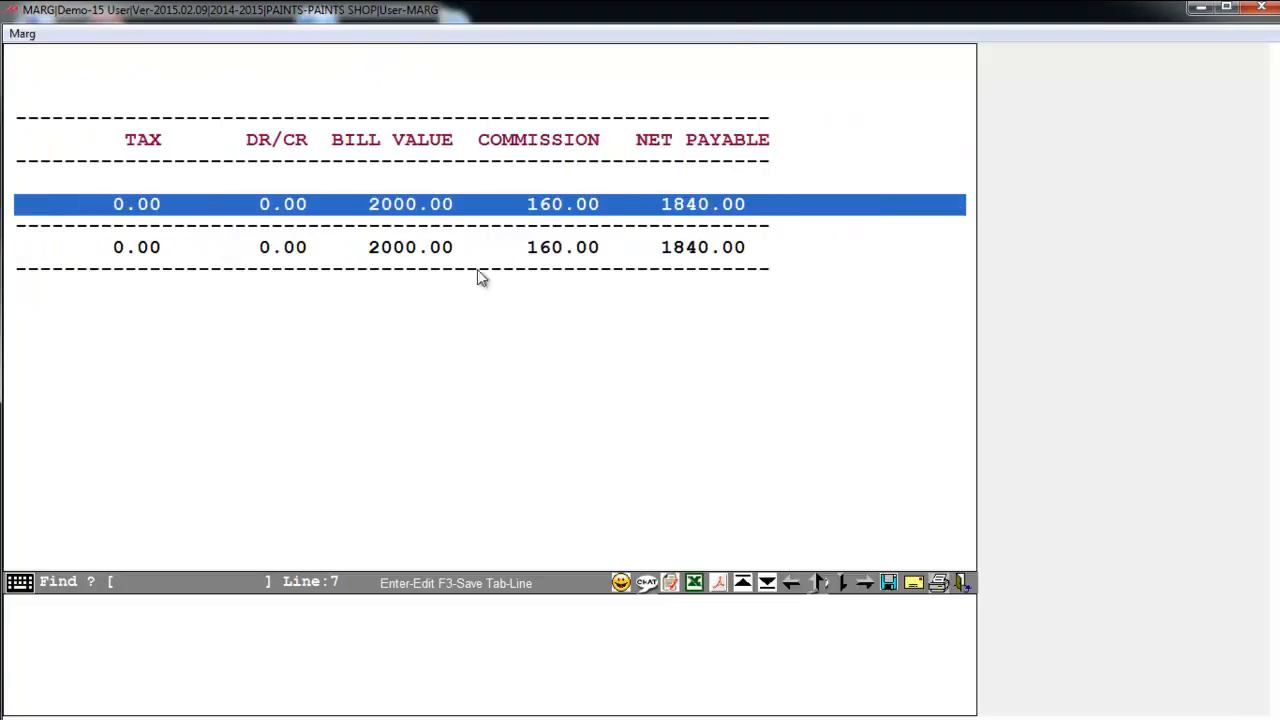
pyautogui.press('Down')
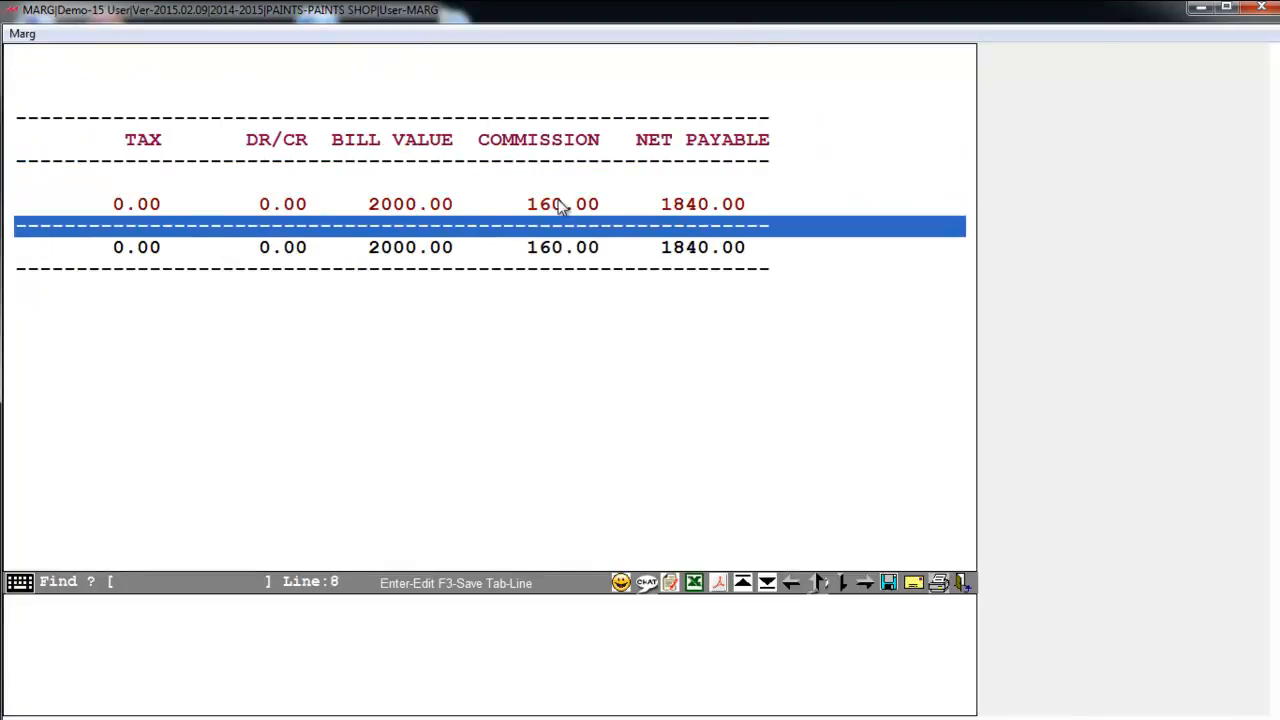
pyautogui.click(588, 214)
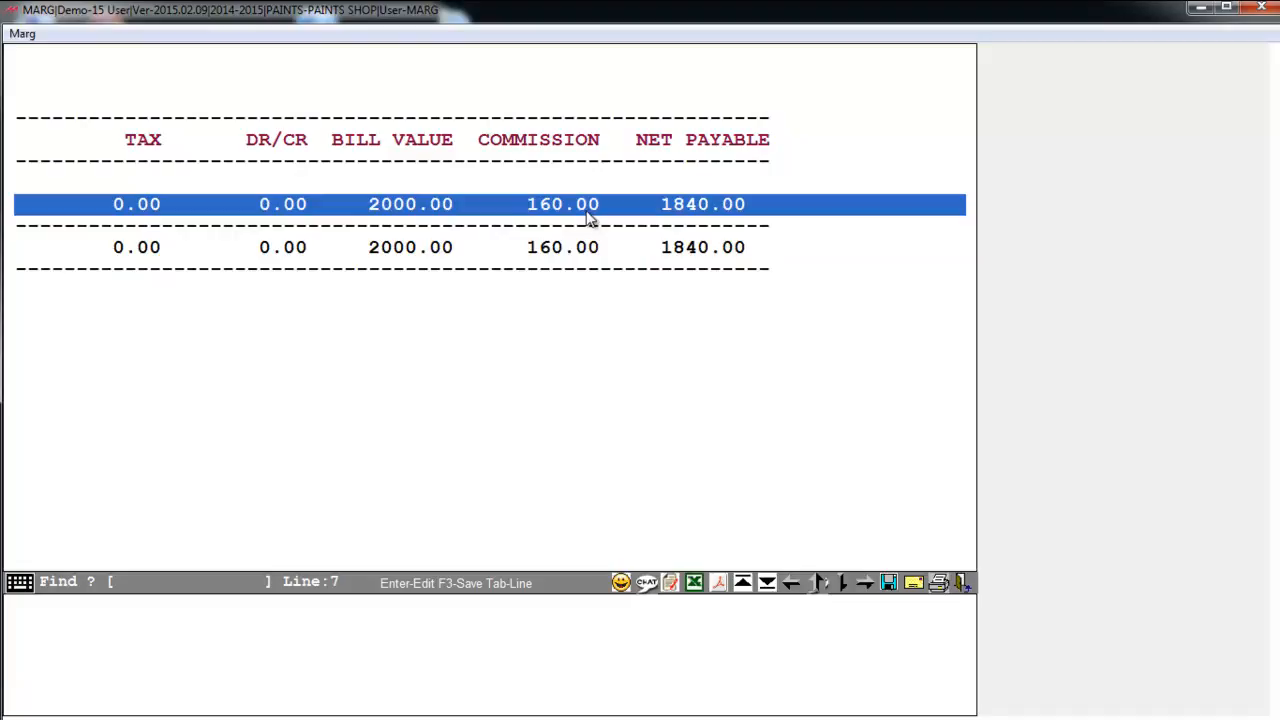
# - Close the commission statement and return to the PAINTS SHOP dashboard
pyautogui.press('Escape')
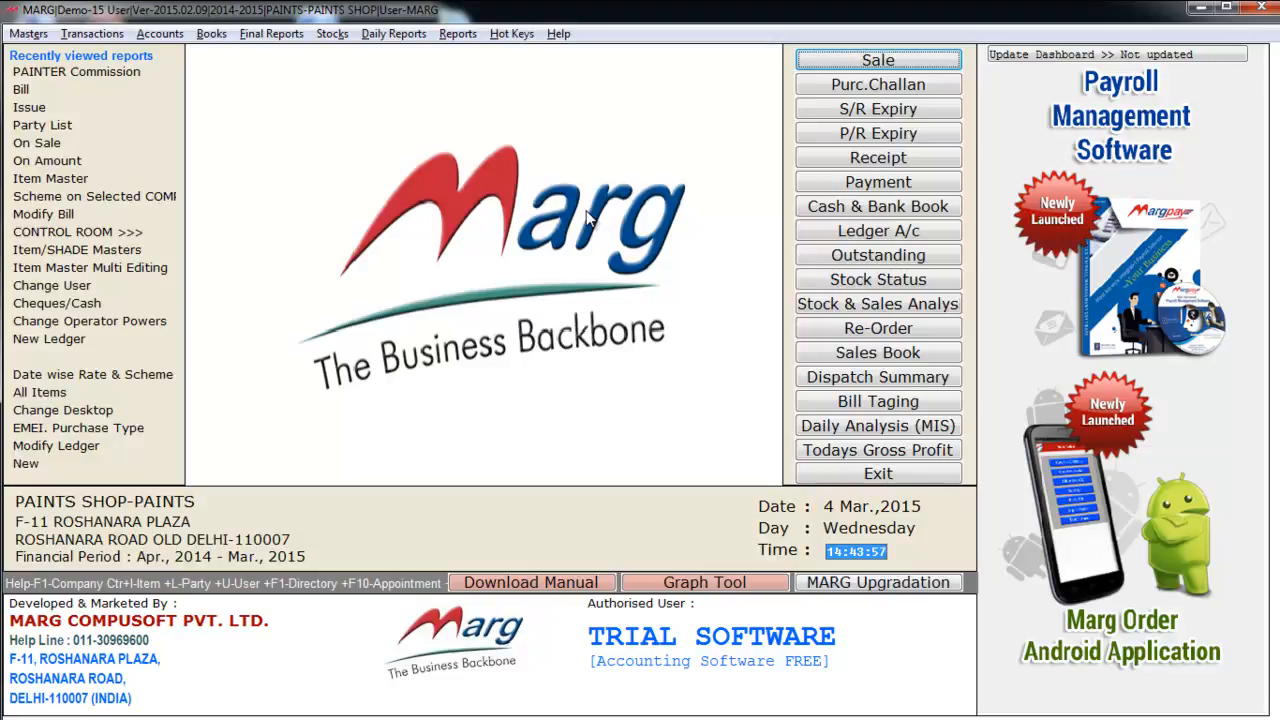
# - Start a Bill of Material Issue with COLOUR MAKING DEPARTMENT as the party
pyautogui.hotkey('alt', 't')
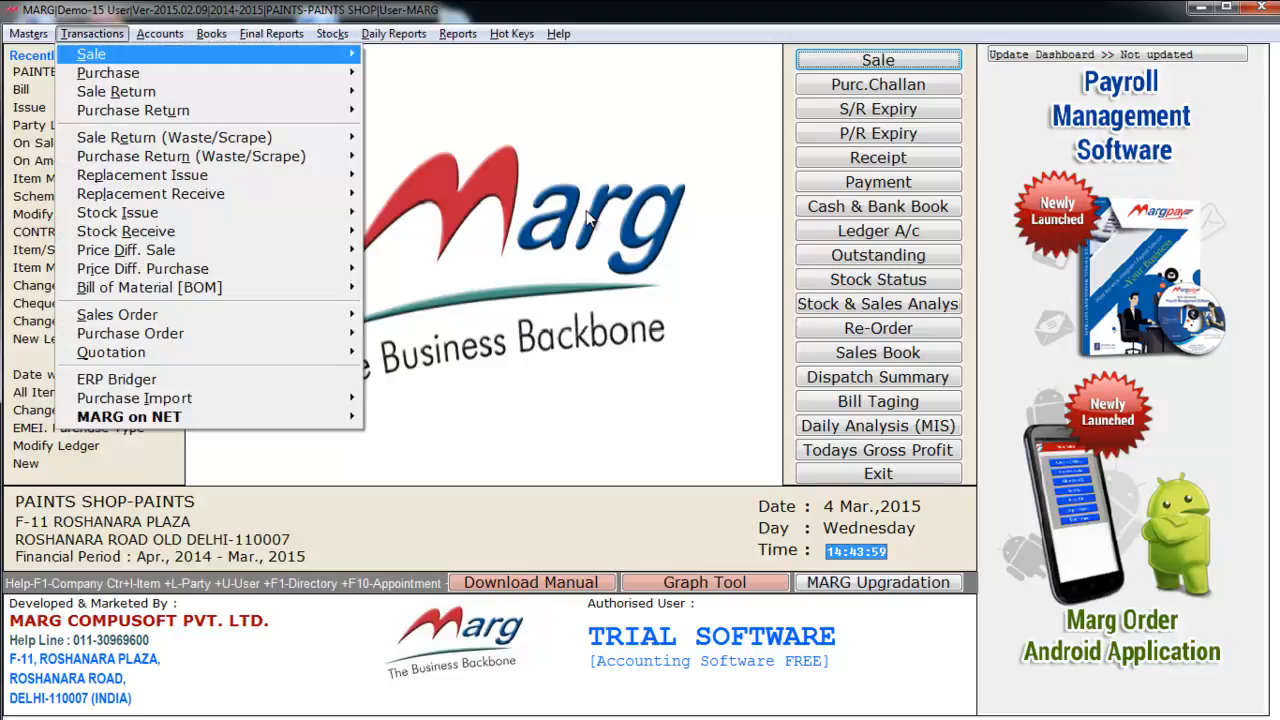
pyautogui.press('Down')
pyautogui.press('Down')
pyautogui.press('Down')
pyautogui.press('Down')
pyautogui.press('Down')
pyautogui.press('Down')
pyautogui.press('Down')
pyautogui.press('Down')
pyautogui.press('Down')
pyautogui.press('Down')
pyautogui.press('Down')
pyautogui.press('Down')
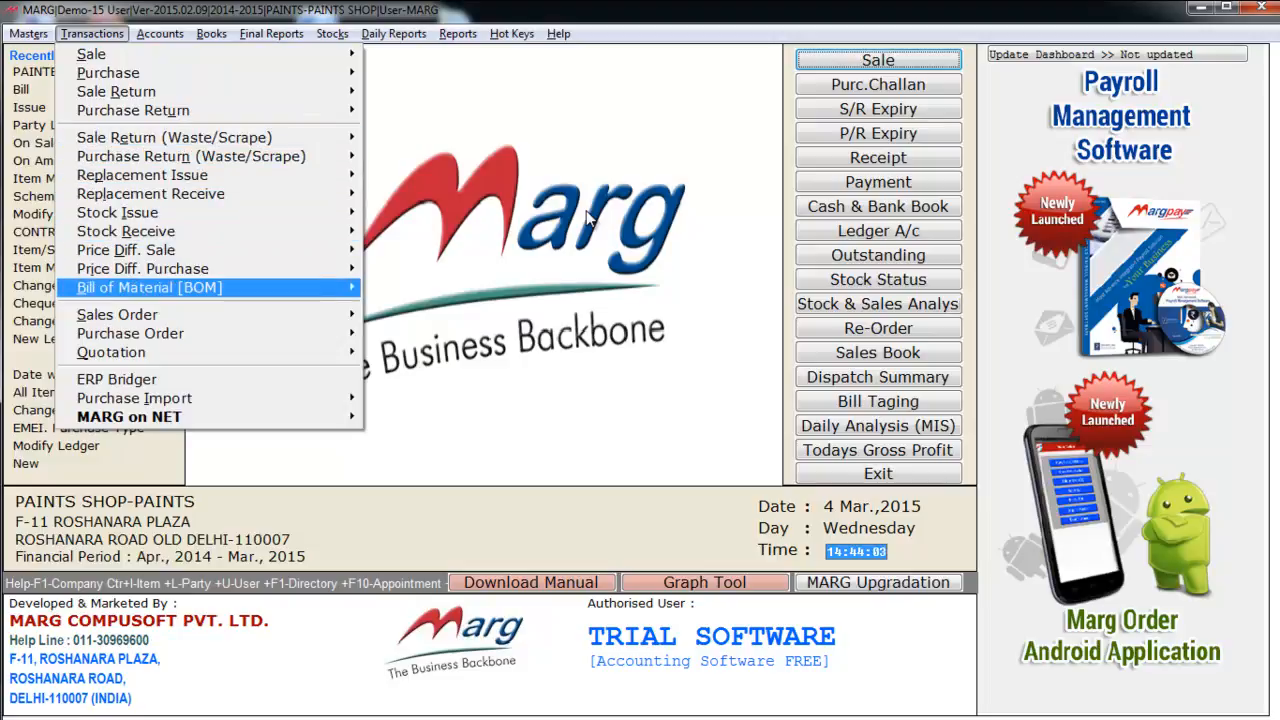
pyautogui.press('Right')
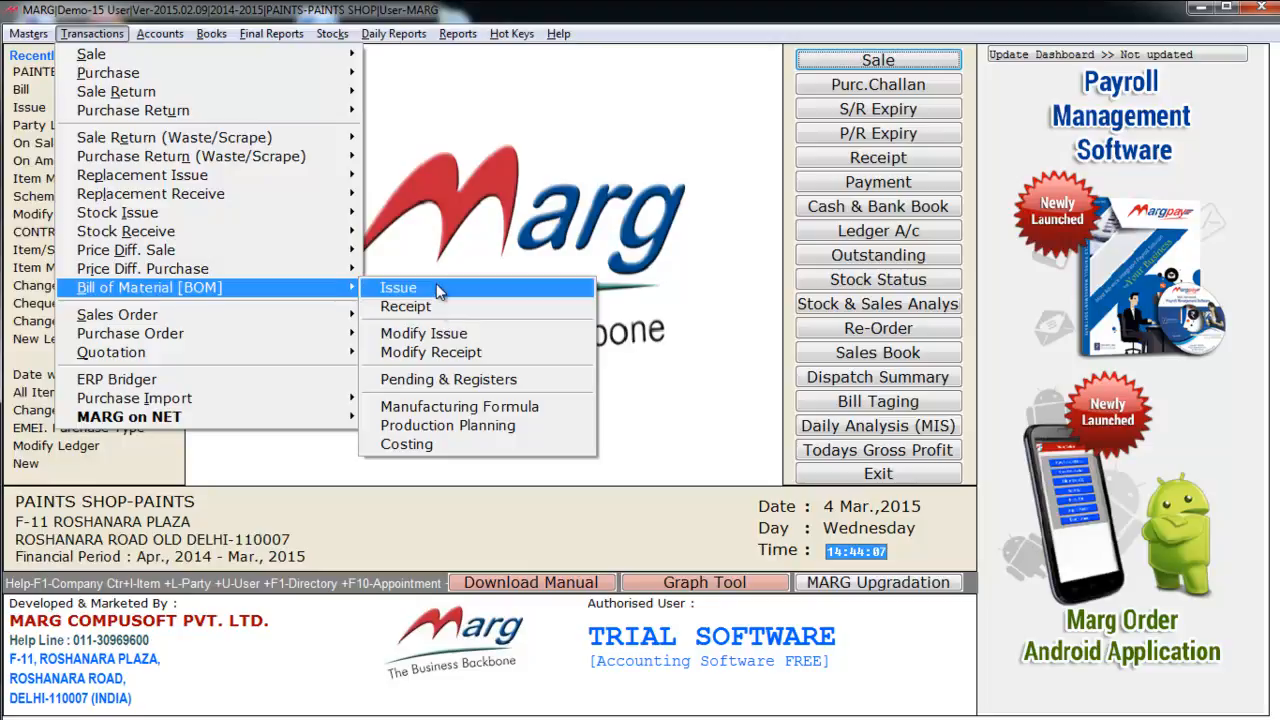
pyautogui.click(438, 289)
pyautogui.press('Return')
pyautogui.press('Return')
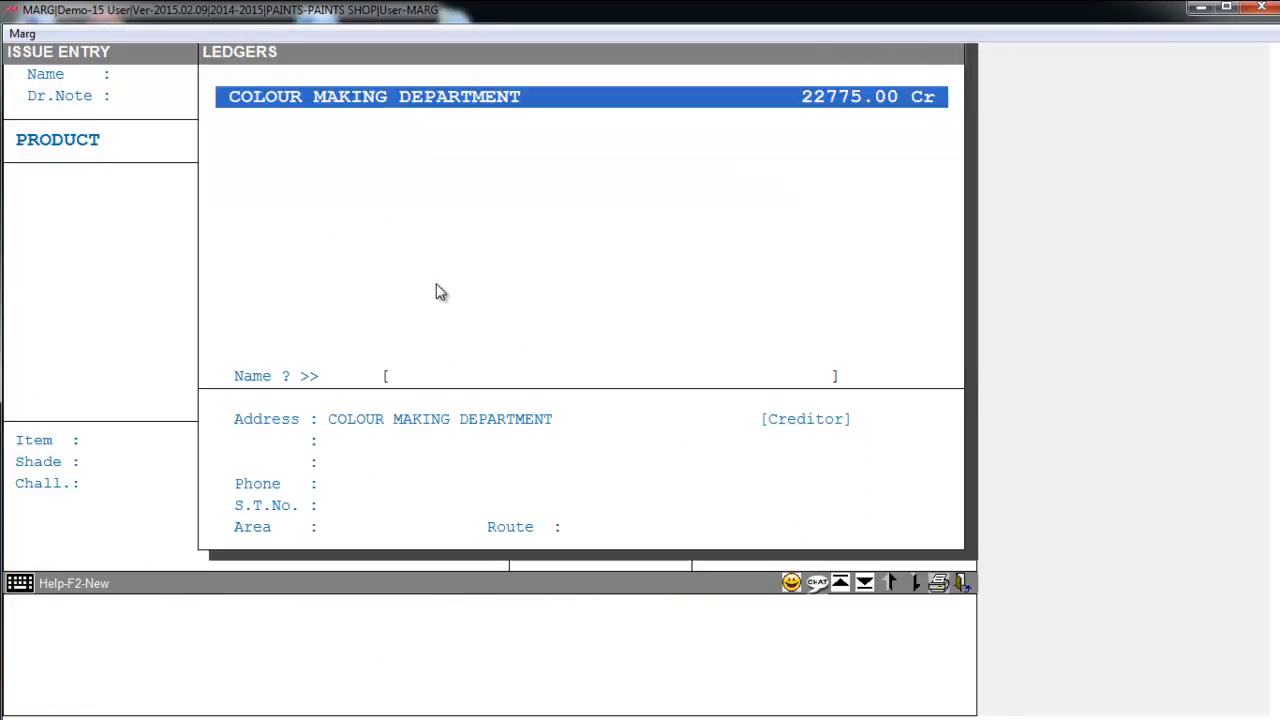
pyautogui.press('Return')
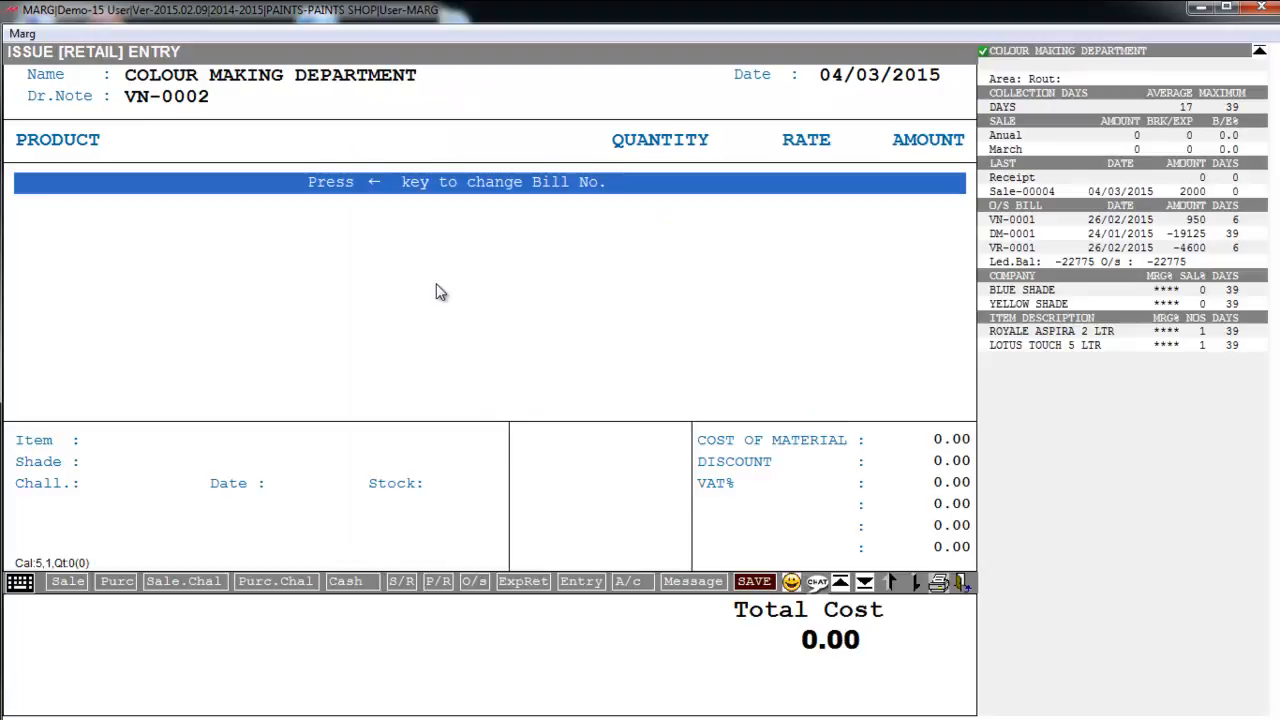
pyautogui.press('Return')
# - Add IMPRESSION MAGIC 500 ML to the issue using the YELLOW colour filter
pyautogui.press('Return')
pyautogui.press('Escape')
pyautogui.press('Down')
pyautogui.press('Down')
pyautogui.press('Down')
pyautogui.press('Down')
pyautogui.press('Down')
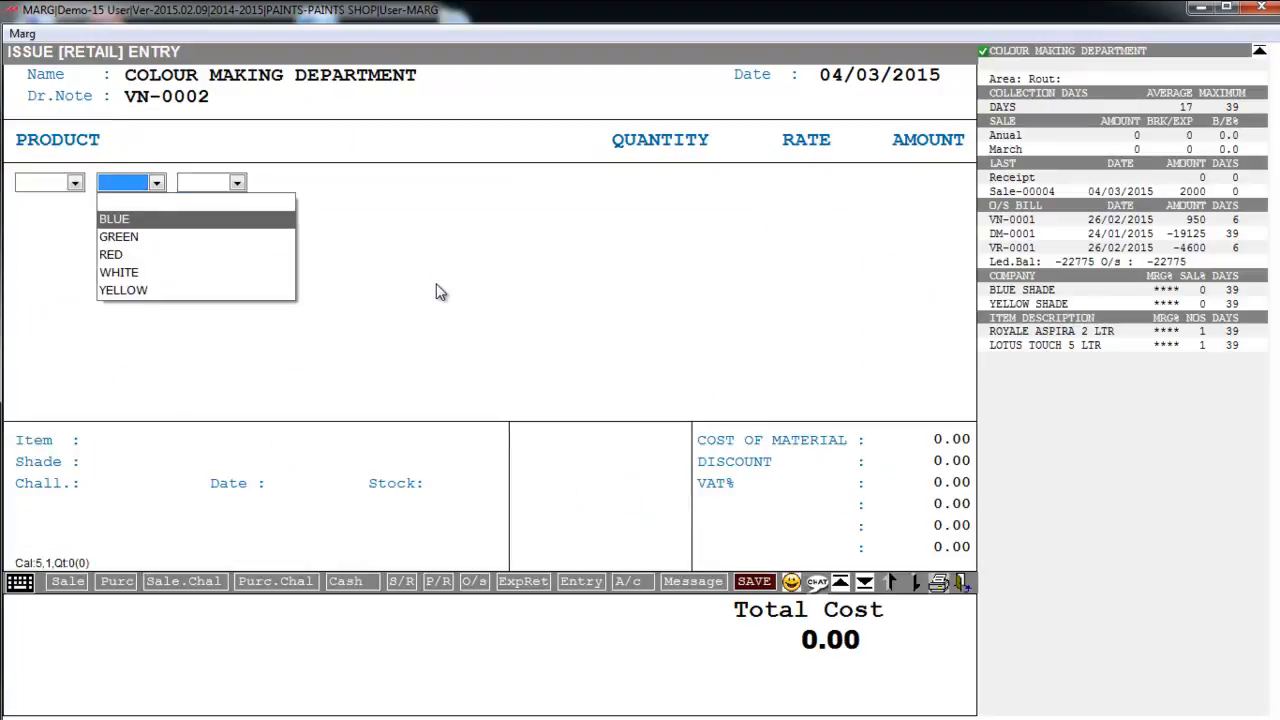
pyautogui.press('Return')
pyautogui.press('Return')
pyautogui.press('Return')
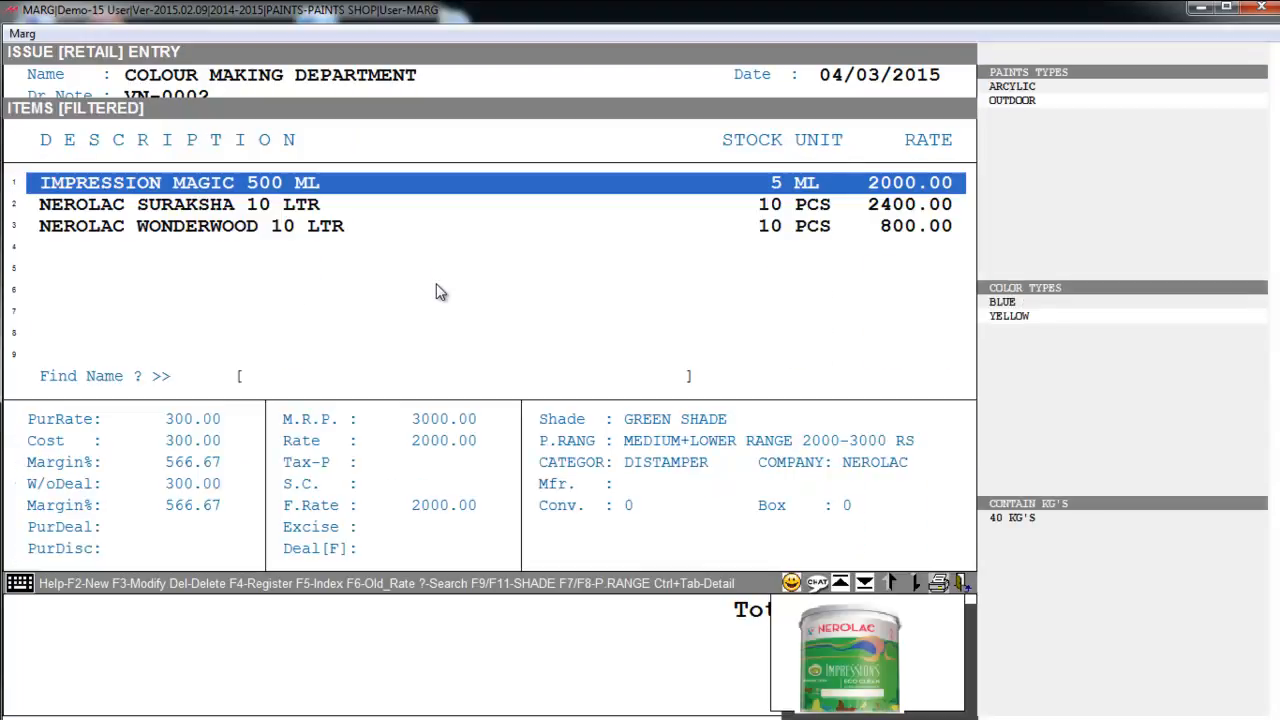
pyautogui.press('Return')
pyautogui.write('2')
pyautogui.press('Return')
pyautogui.write('100')
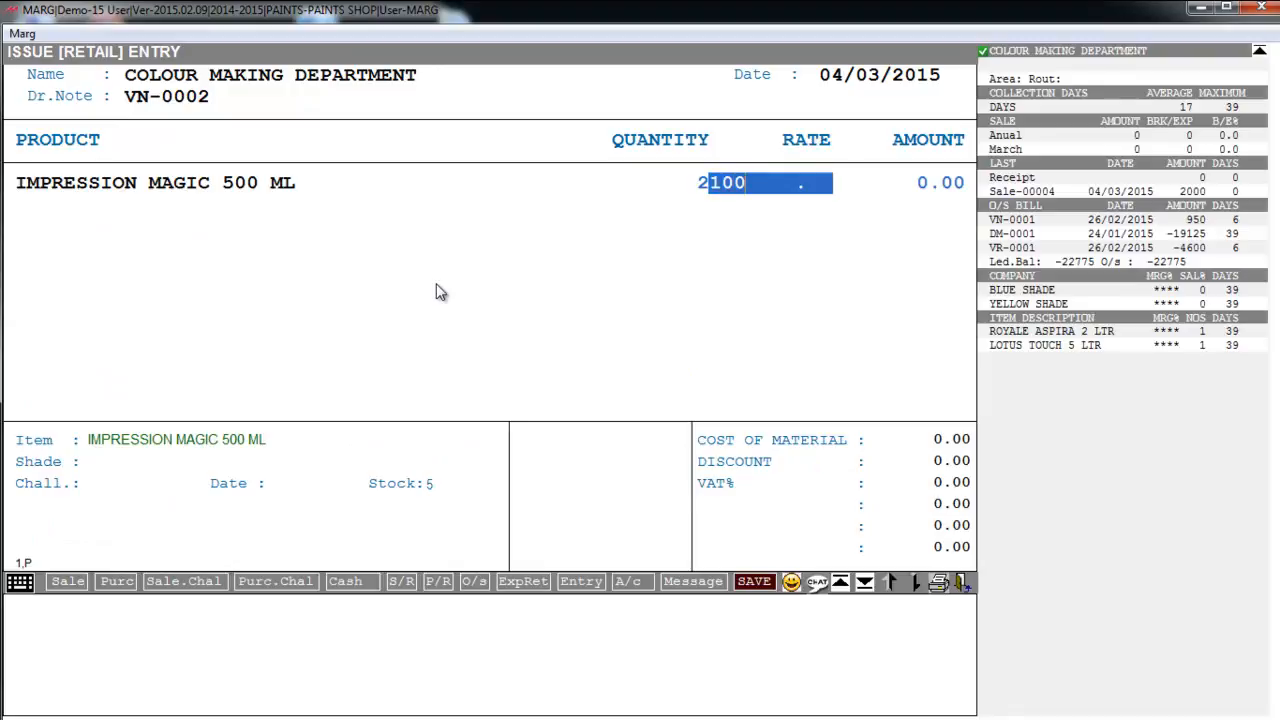
pyautogui.press('Return')
# - Add 2 of LOTUS TOUCH 5 LTR via the RED filter and save the issue
pyautogui.press('Return')
pyautogui.press('Down')
pyautogui.press('Down')
pyautogui.press('Down')
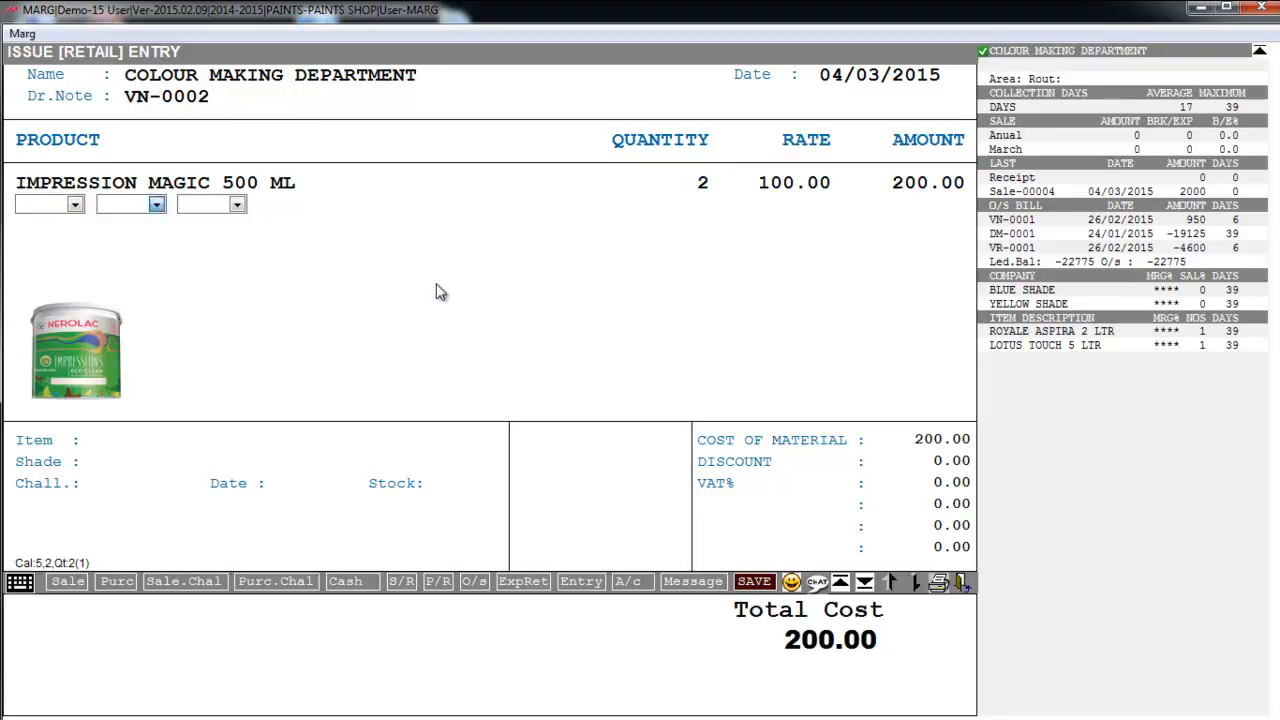
pyautogui.press('Return')
pyautogui.press('Return')
pyautogui.press('Return')
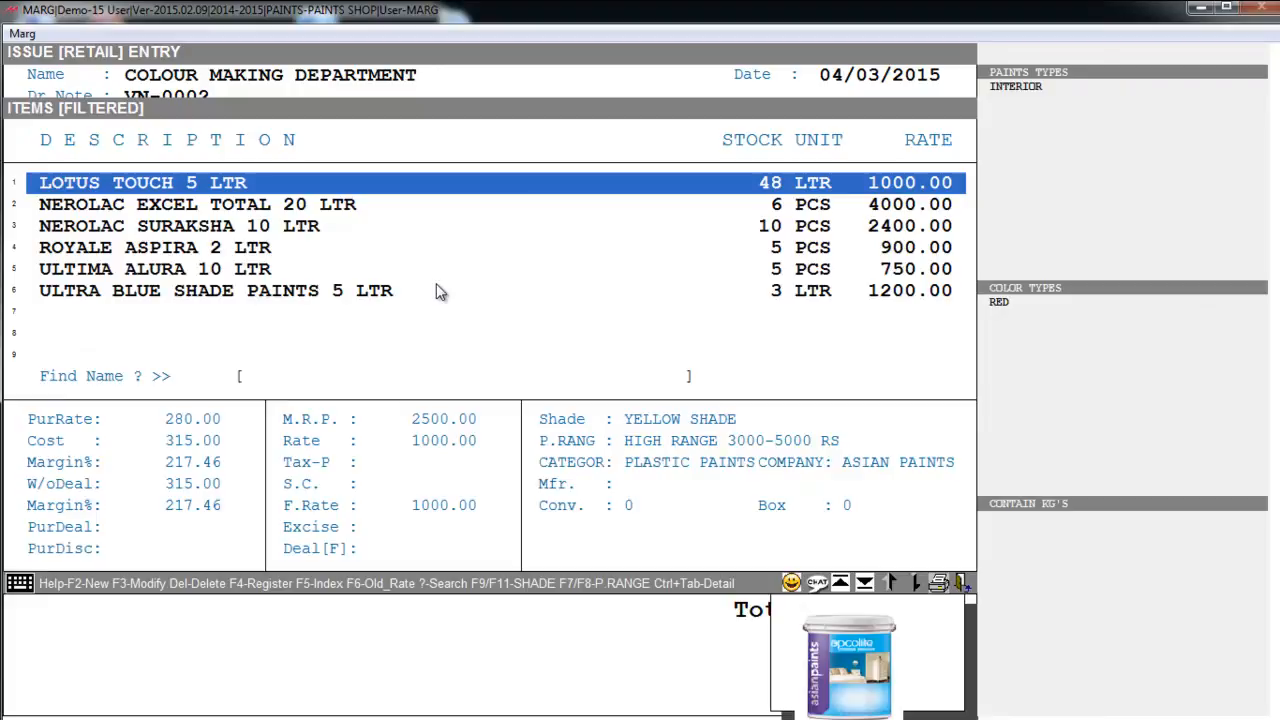
pyautogui.press('Return')
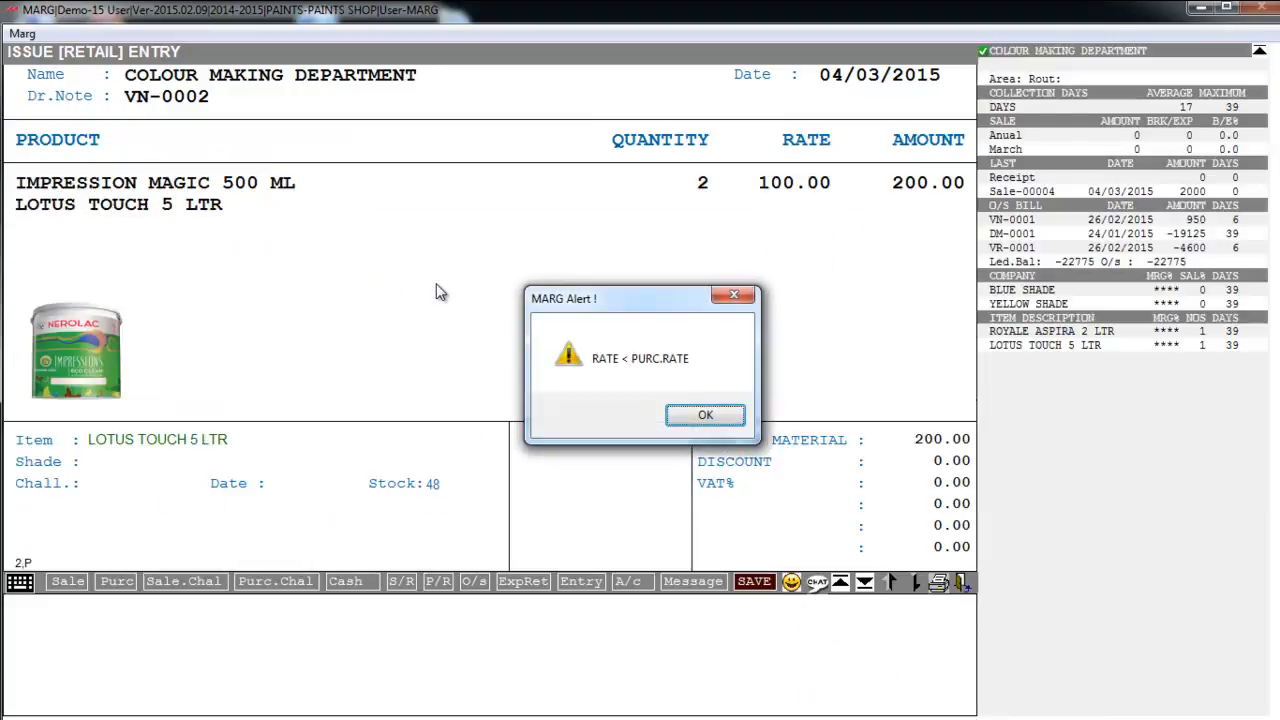
pyautogui.press('Return')
pyautogui.write('2')
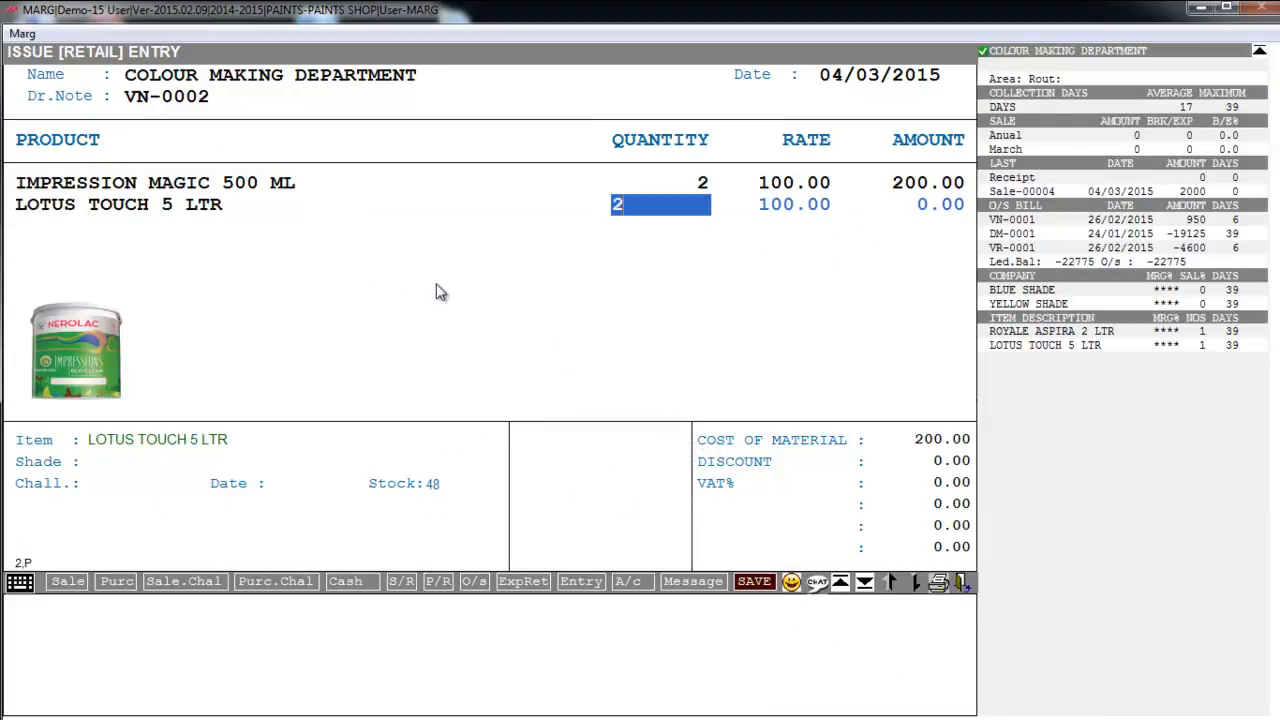
pyautogui.press('Return')
pyautogui.press('Escape')
pyautogui.press('Tab')
pyautogui.press('Tab')
pyautogui.press('Return')
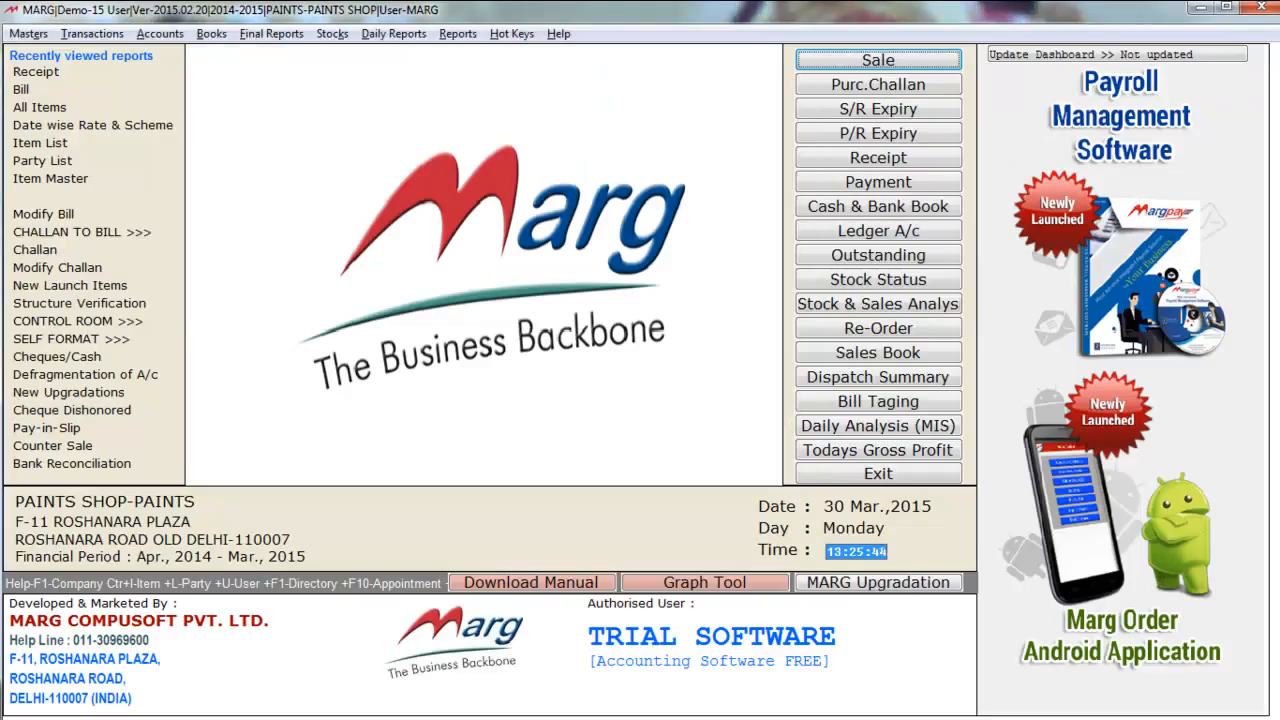
# - Start a new Bill of Material Receipt entry
pyautogui.hotkey('alt', 't')
pyautogui.press('Down')
pyautogui.press('Down')
pyautogui.press('Down')
pyautogui.press('Down')
pyautogui.press('Down')
pyautogui.press('Down')
pyautogui.press('Down')
pyautogui.press('Down')
pyautogui.press('Down')
pyautogui.press('Down')
pyautogui.press('Down')
pyautogui.press('Down')
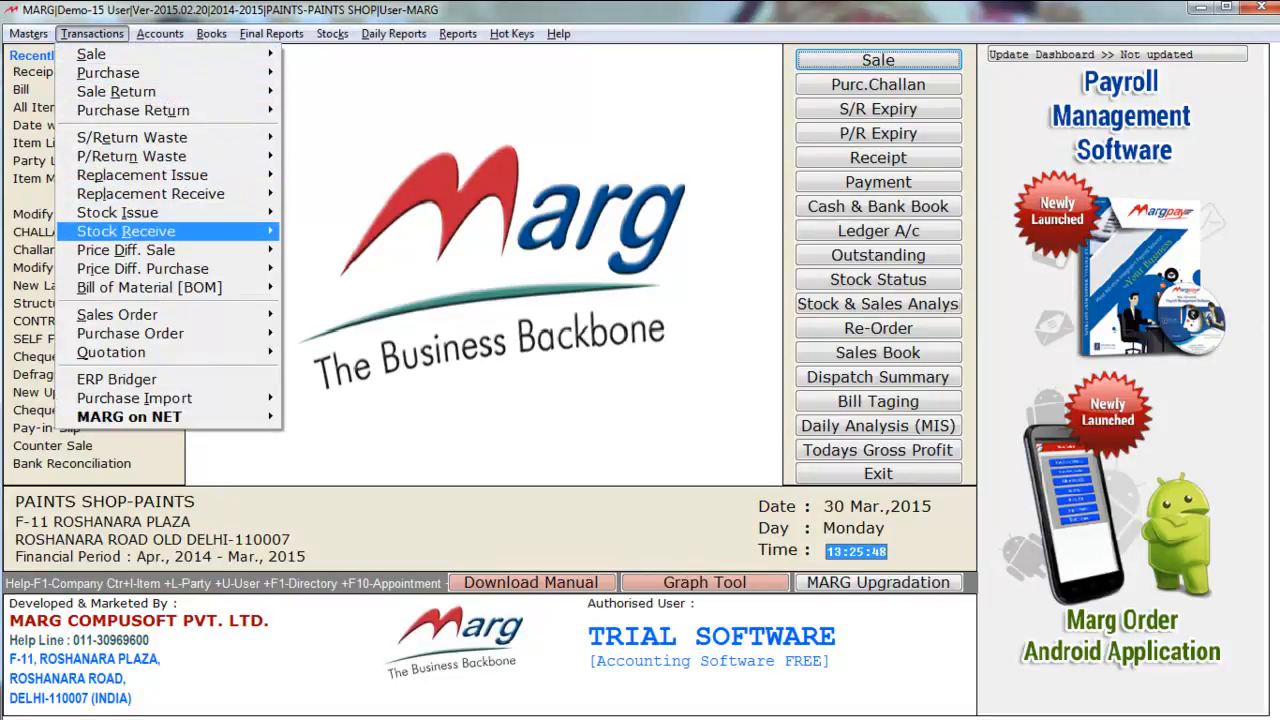
pyautogui.press('Right')
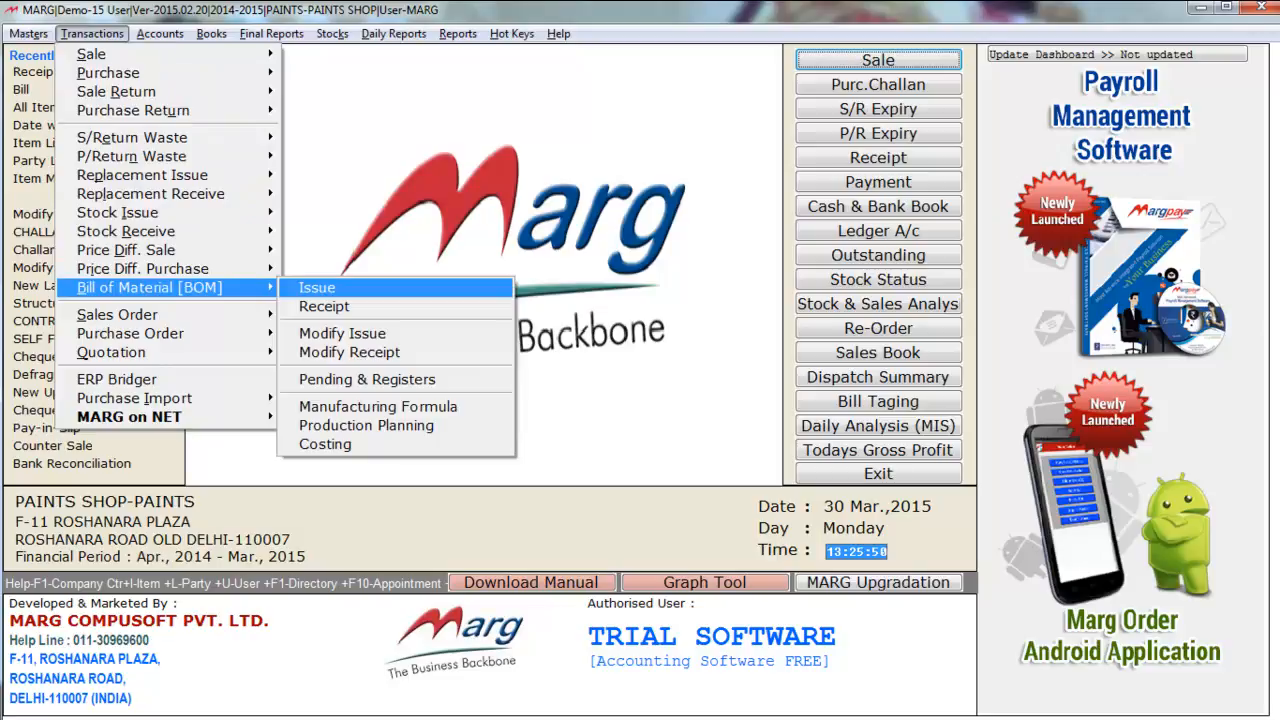
pyautogui.press('Down')
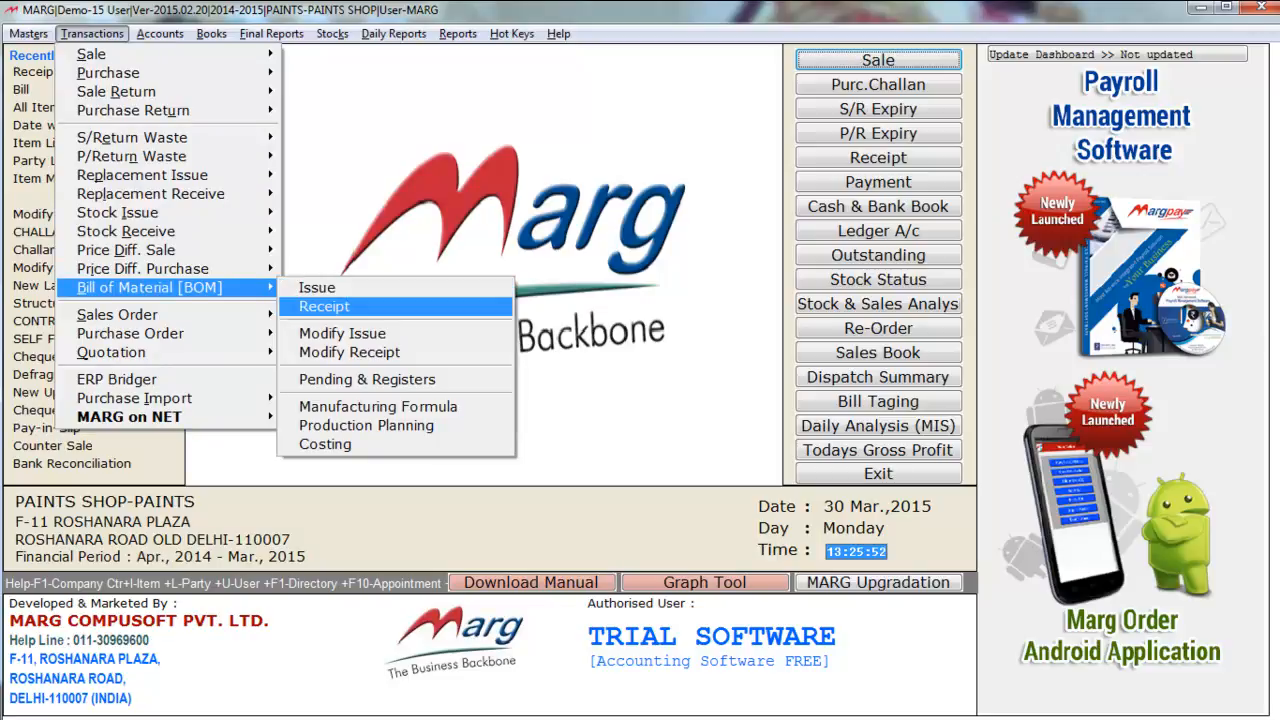
pyautogui.press('Return')
pyautogui.press('Return')
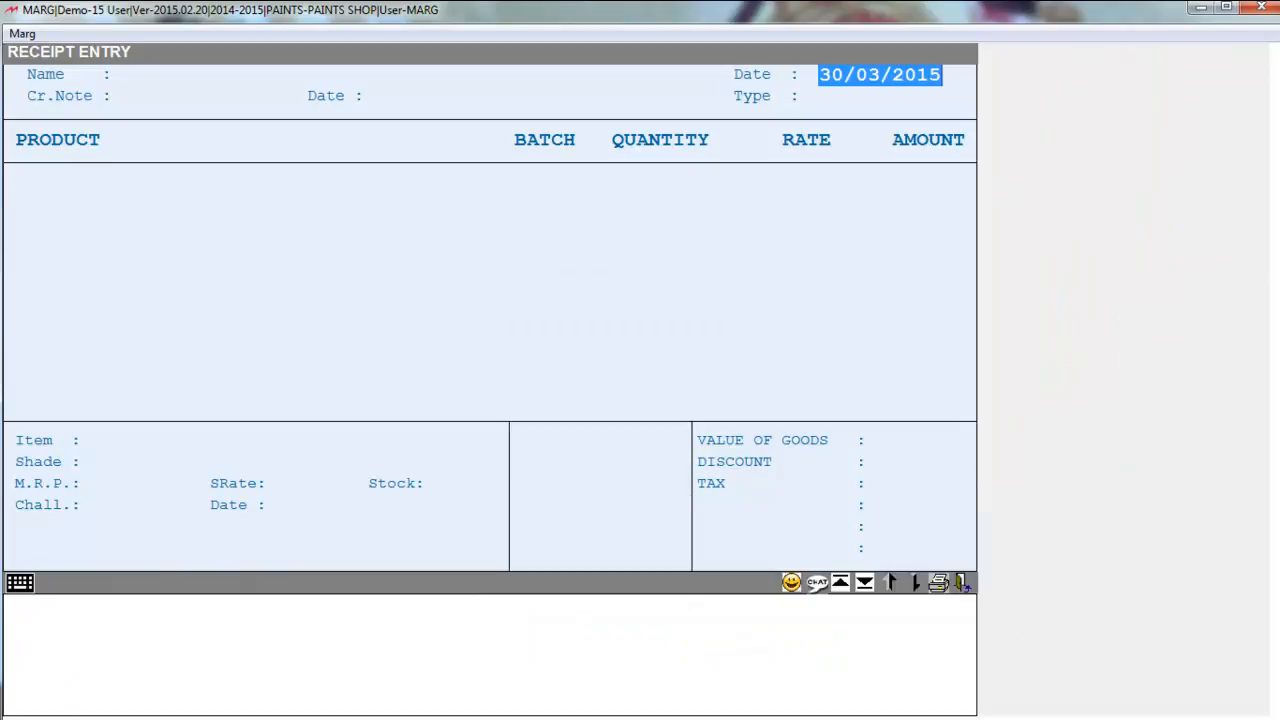
# - Start the receipt from COLOUR MAKING DEPARTMENT with type JOB WORK and reach the item grid
pyautogui.press('Return')
pyautogui.press('Return')
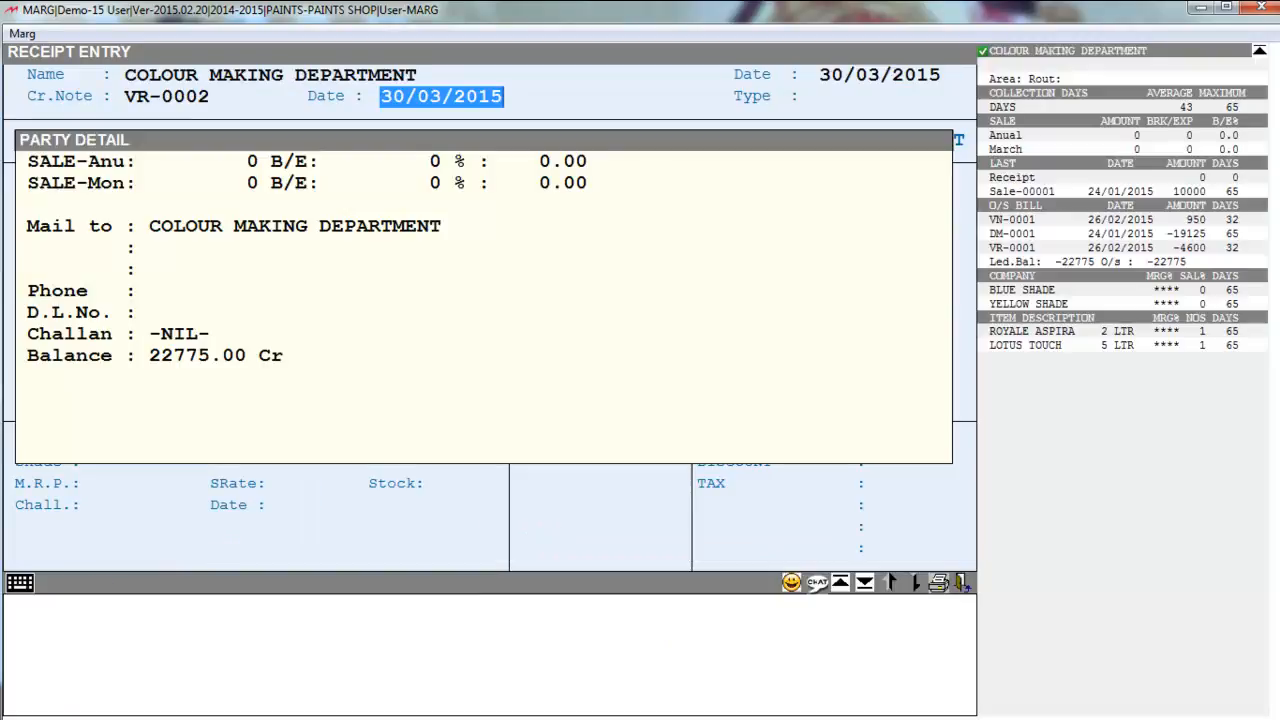
pyautogui.press('Return')
pyautogui.press('Return')
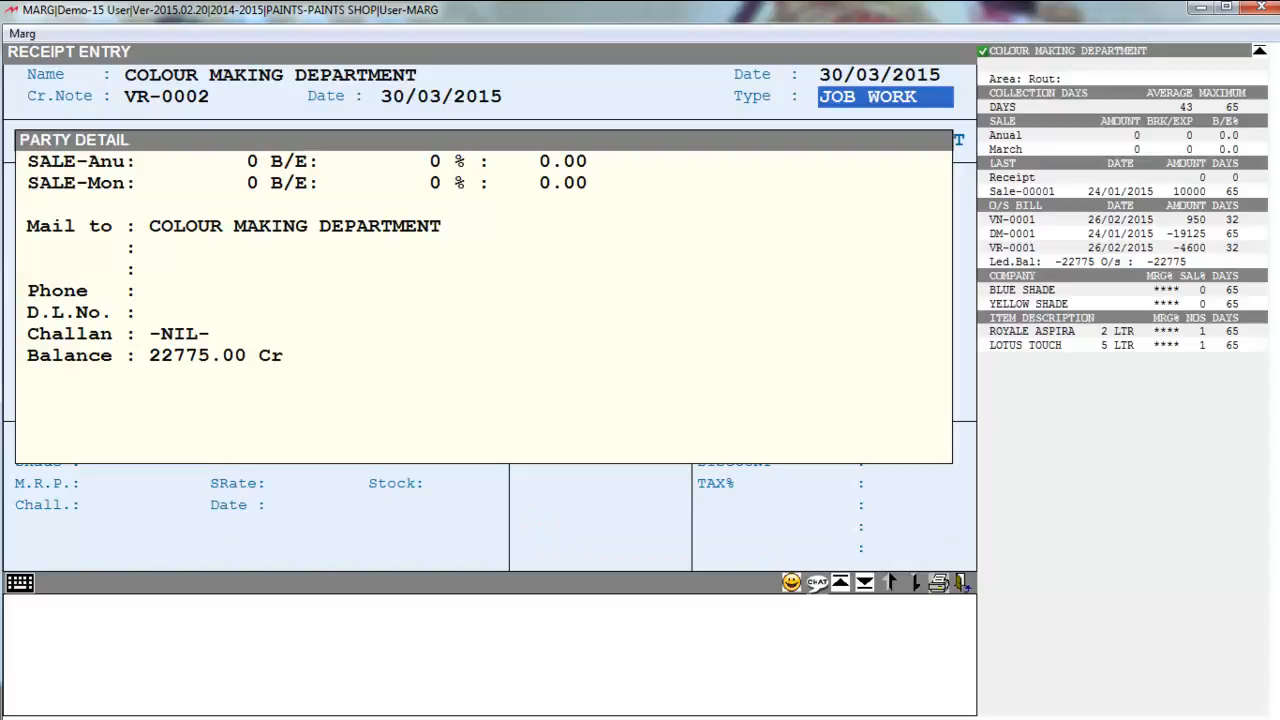
pyautogui.press('Return')
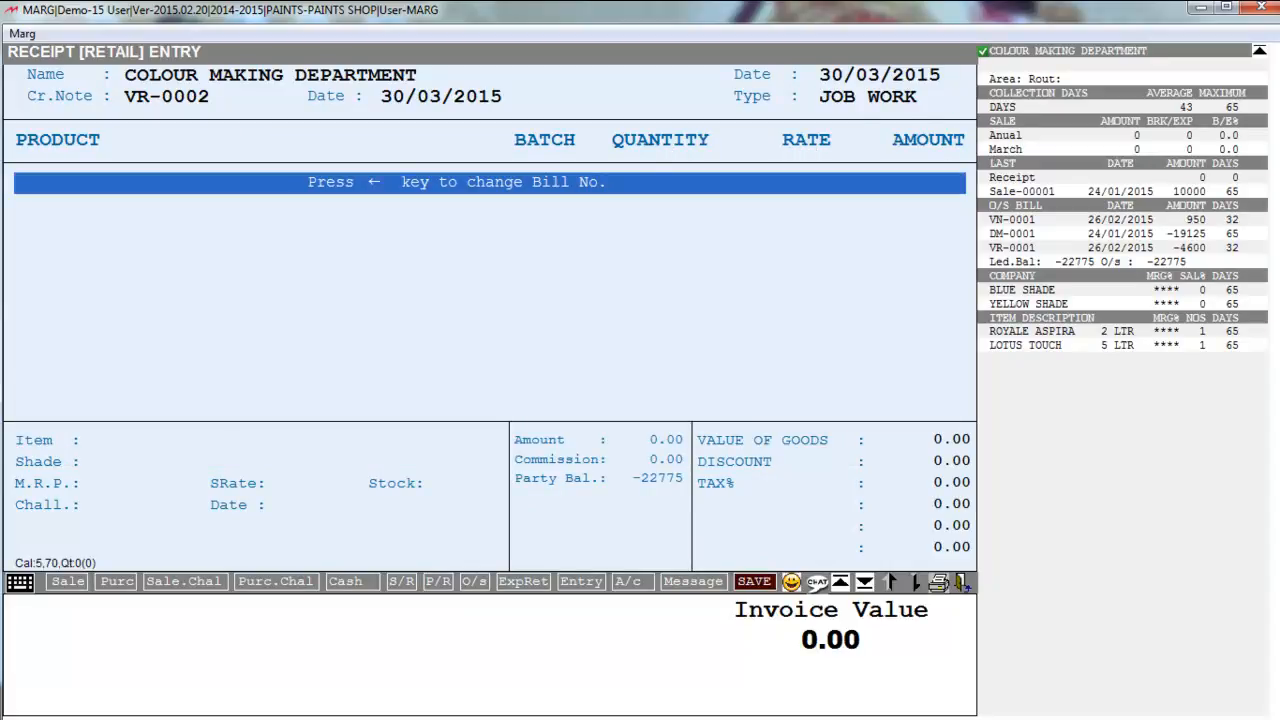
pyautogui.press('Return')
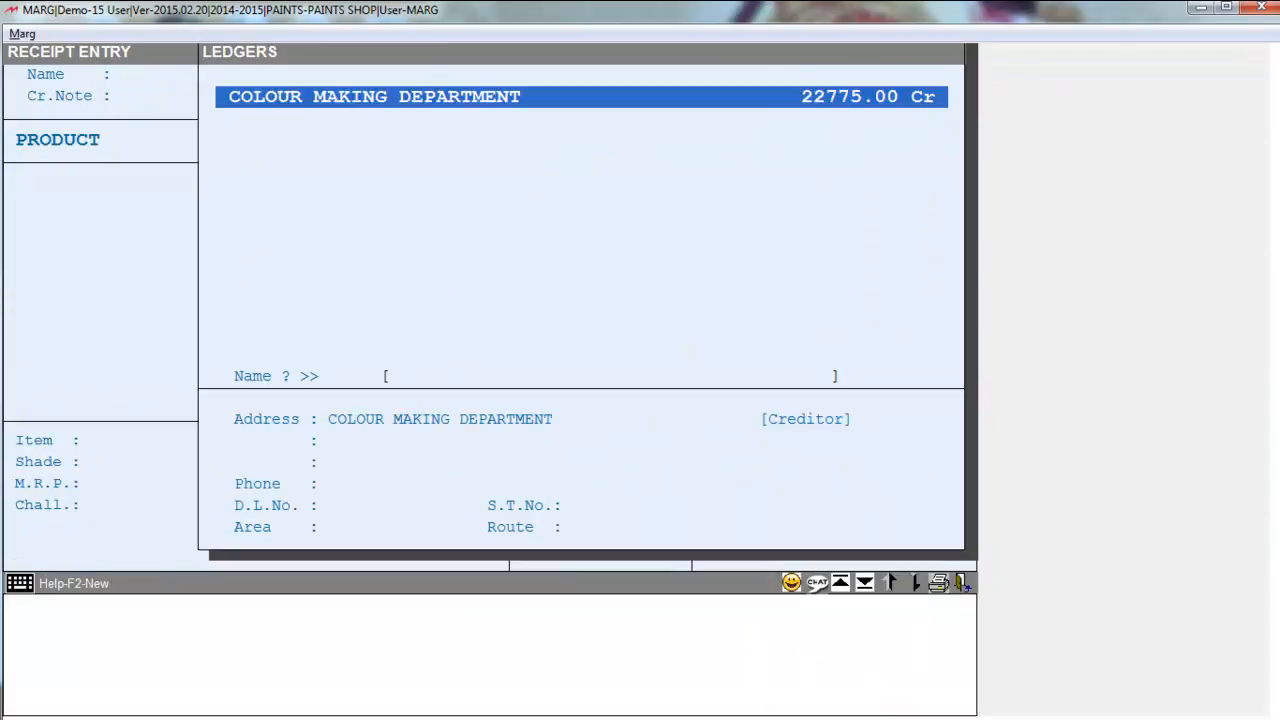
pyautogui.press('Return')
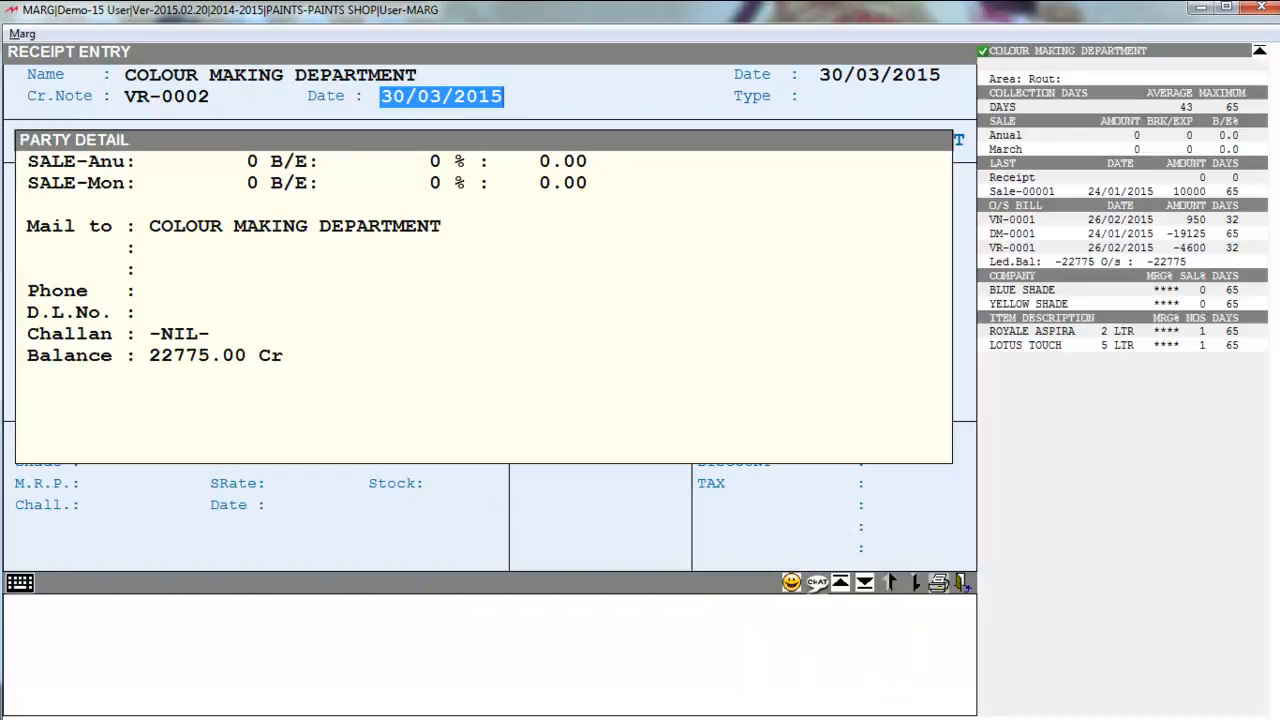
pyautogui.press('Return')
pyautogui.press('Return')
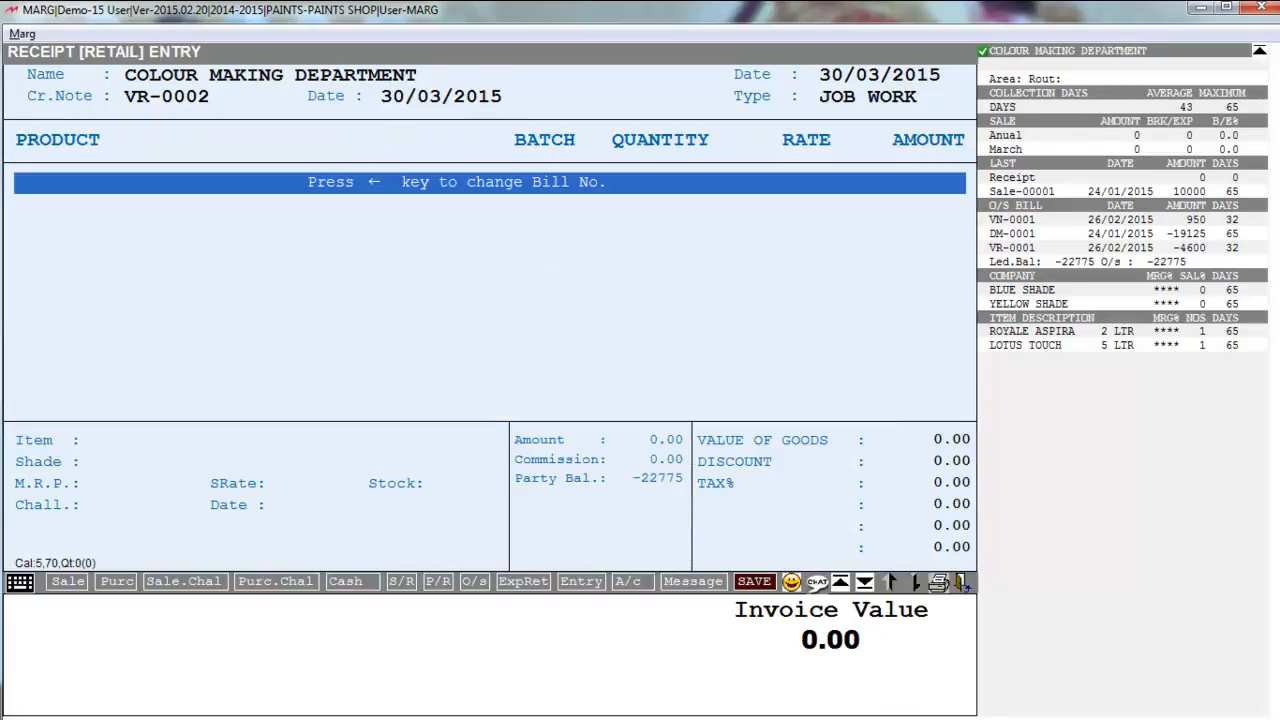
pyautogui.press('Return')
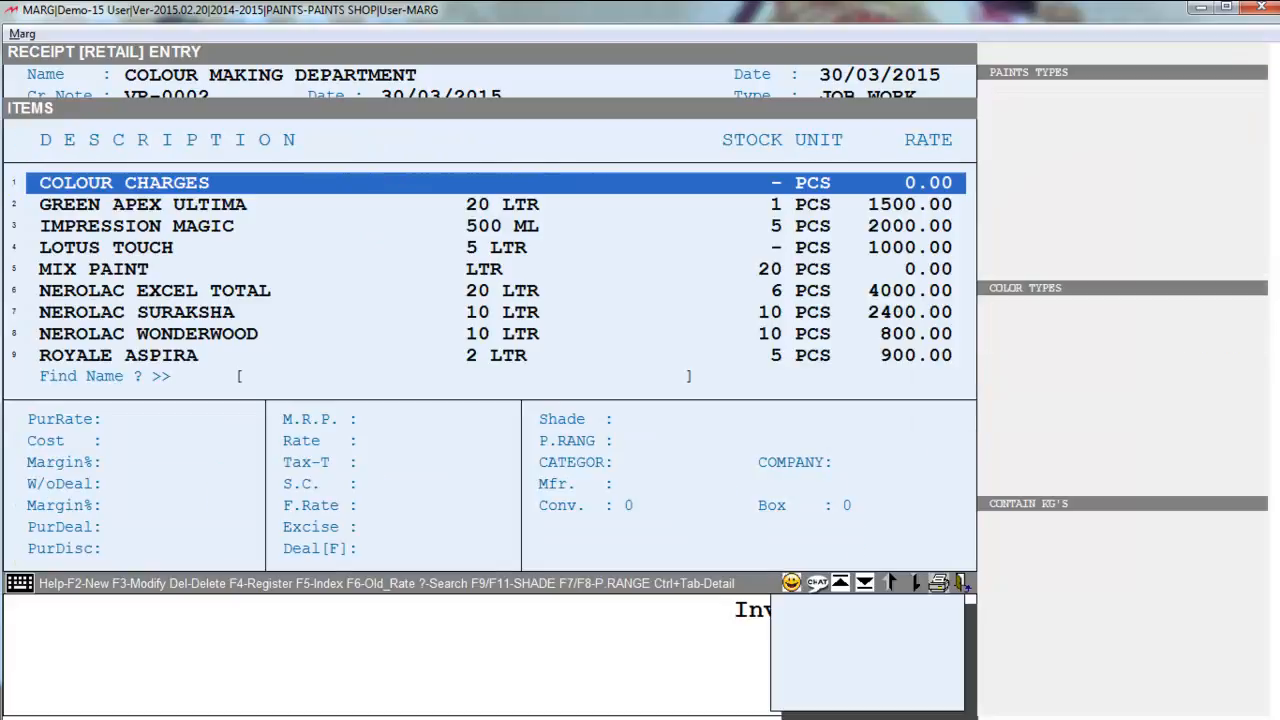
# - Add 5 GREEN APEX ULTIMA 20 LTR (EMULSION/GREEN/15 KG'S shade) at rate 300
pyautogui.press('Down')
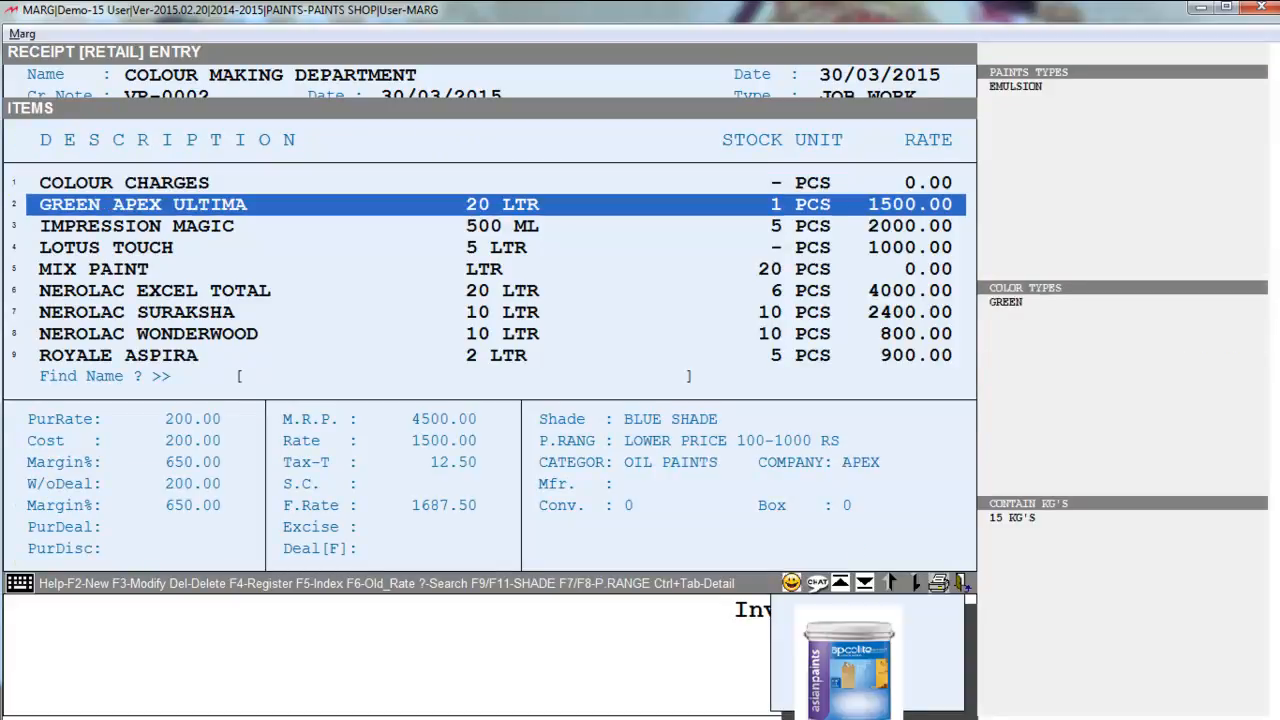
pyautogui.press('Return')
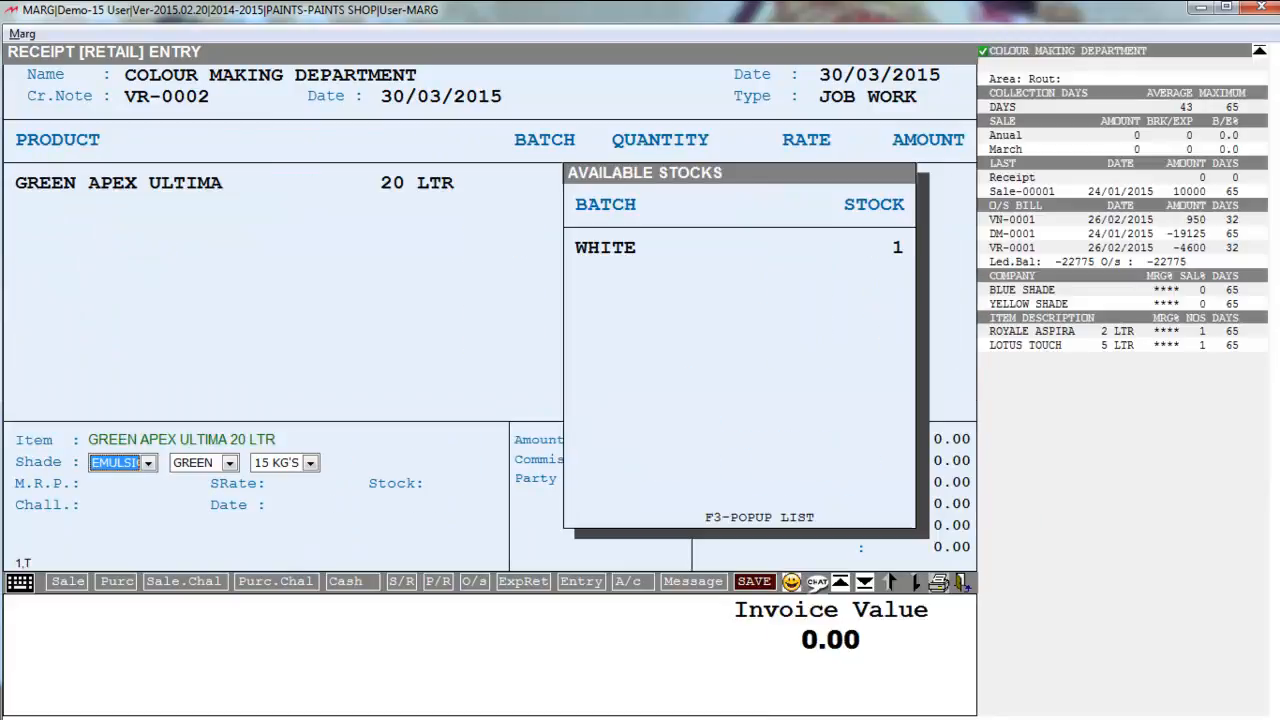
pyautogui.press('Return')
pyautogui.press('Return')
pyautogui.press('Return')
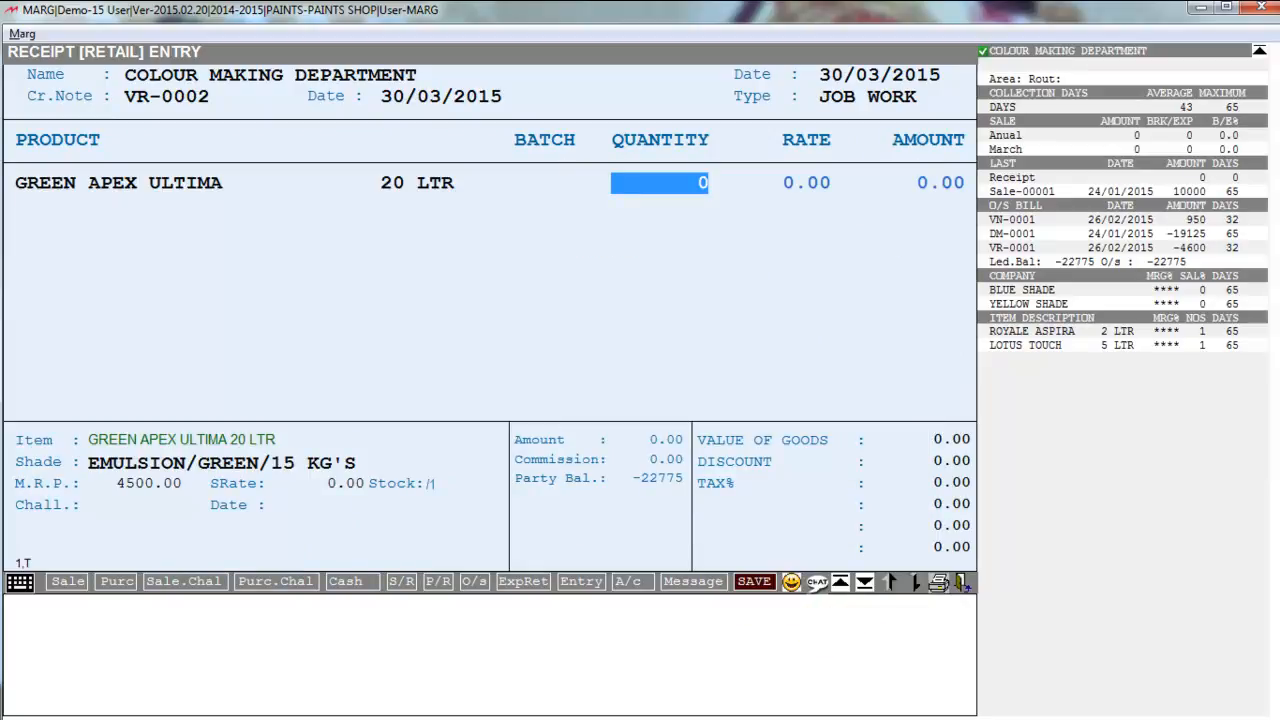
pyautogui.write('5')
pyautogui.press('Return')
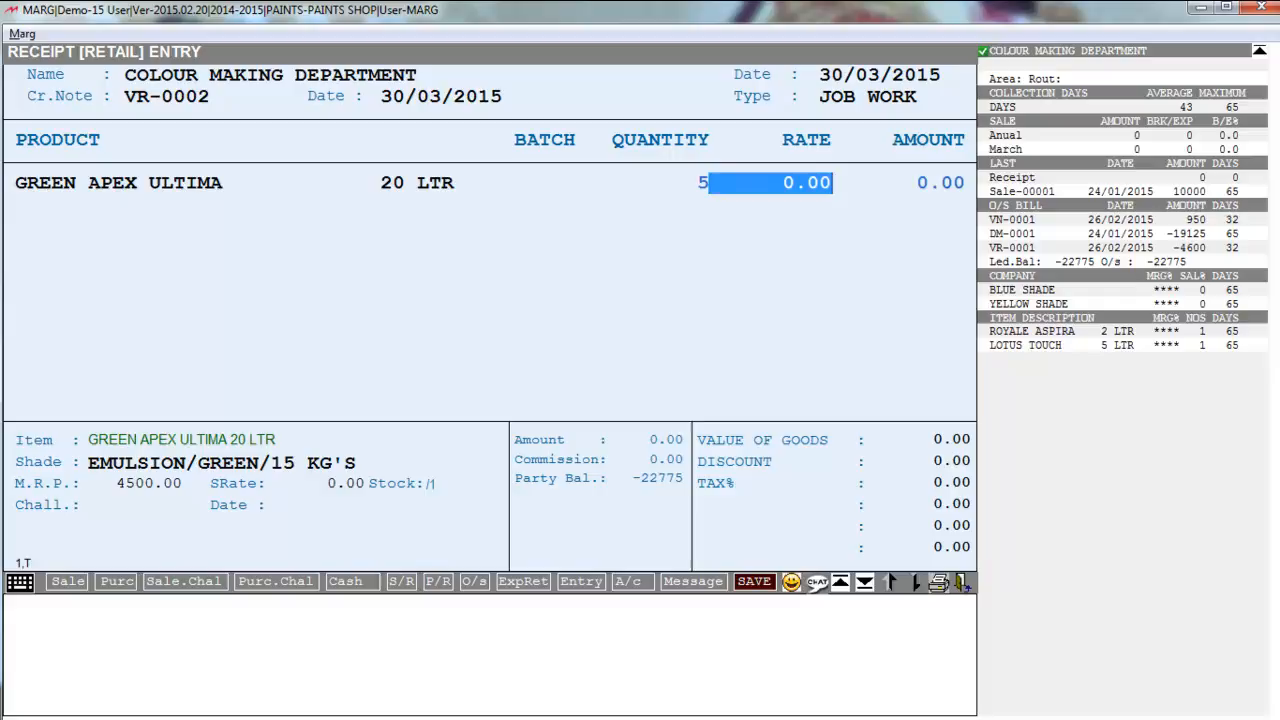
pyautogui.write('300 .')
pyautogui.press('Return')
# - Decline the check prompt and save the 1500.00 receipt
pyautogui.press('Return')
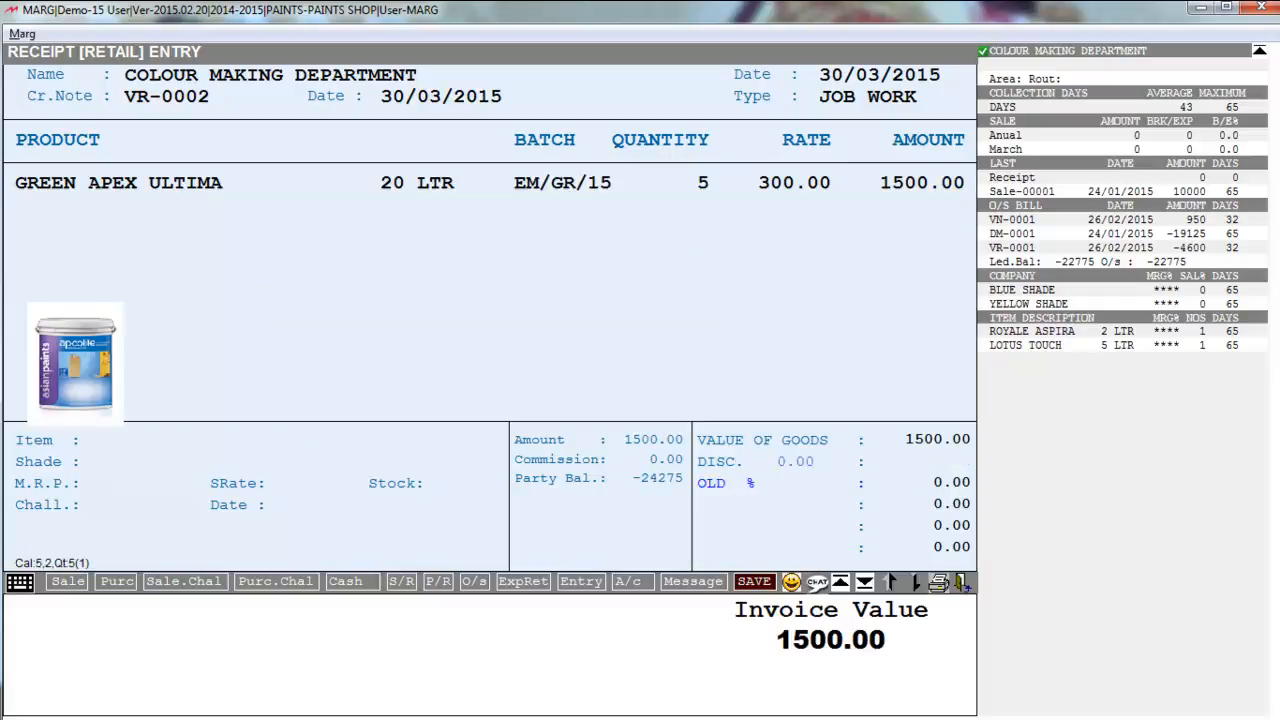
pyautogui.press('Return')
pyautogui.press('Return')
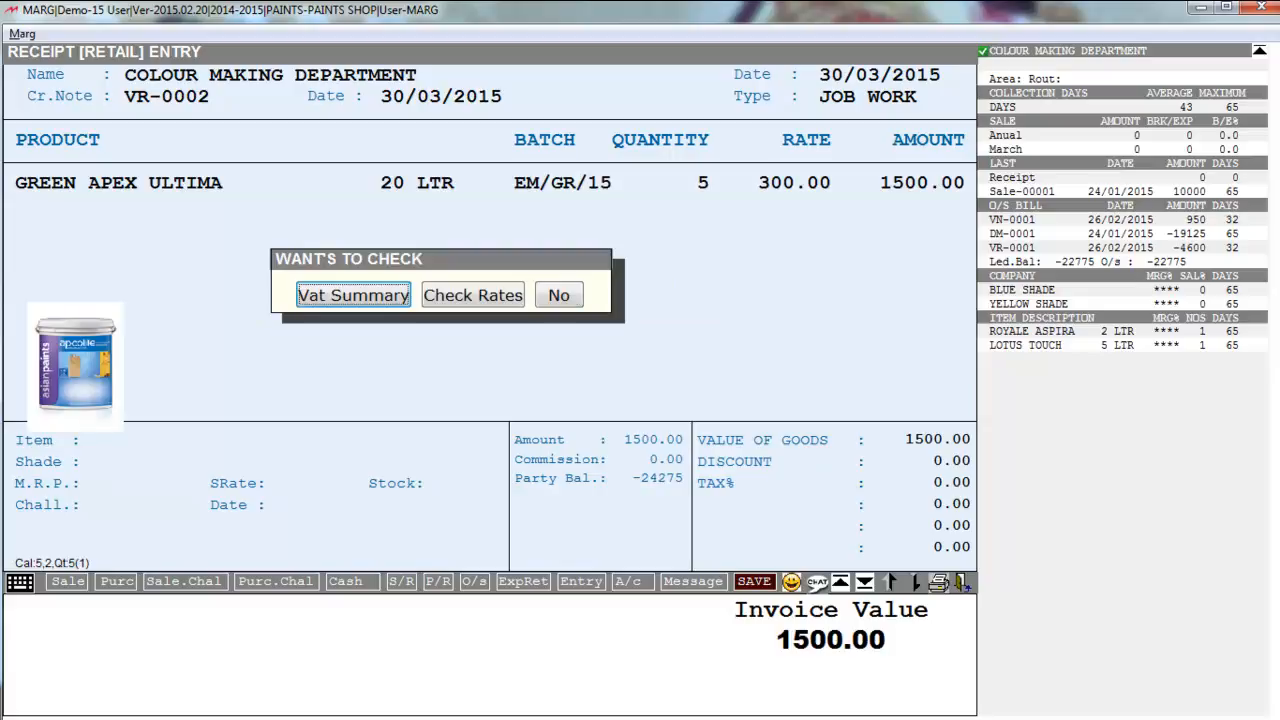
pyautogui.press('Escape')
pyautogui.press('Return')
pyautogui.press('Escape')
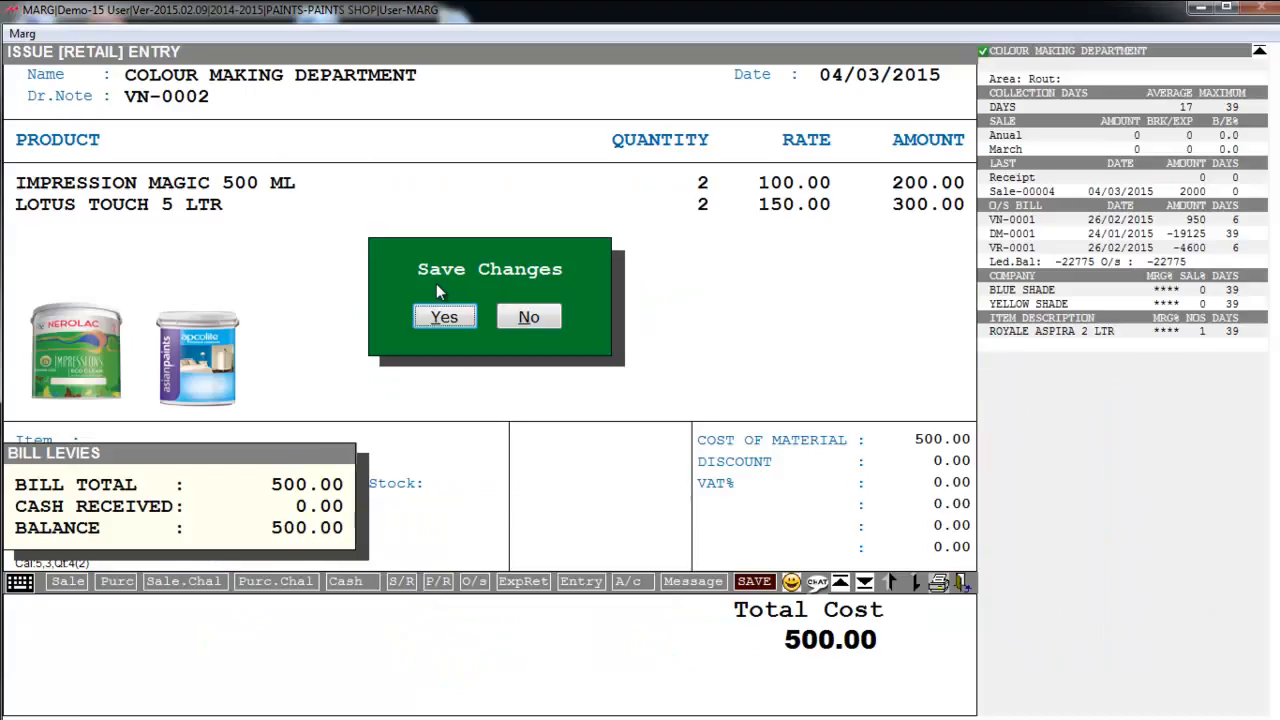
pyautogui.press('Return')
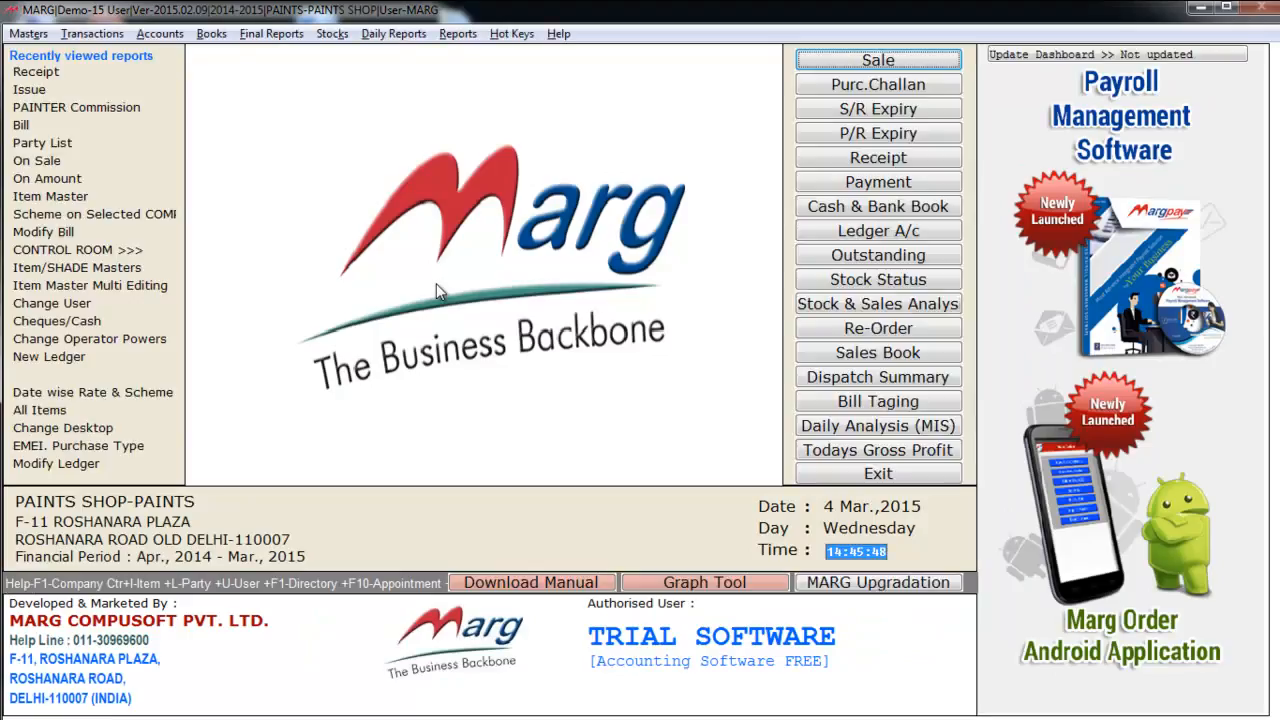
# - Go to Transactions > Bill of Material [BOM] > Pending & Registers
pyautogui.hotkey('alt', 't')
pyautogui.press('Down')
pyautogui.press('Down')
pyautogui.press('Down')
pyautogui.press('Down')
pyautogui.press('Down')
pyautogui.press('Down')
pyautogui.press('Down')
pyautogui.press('Down')
pyautogui.press('Down')
pyautogui.press('Down')
pyautogui.press('Down')
pyautogui.press('Down')
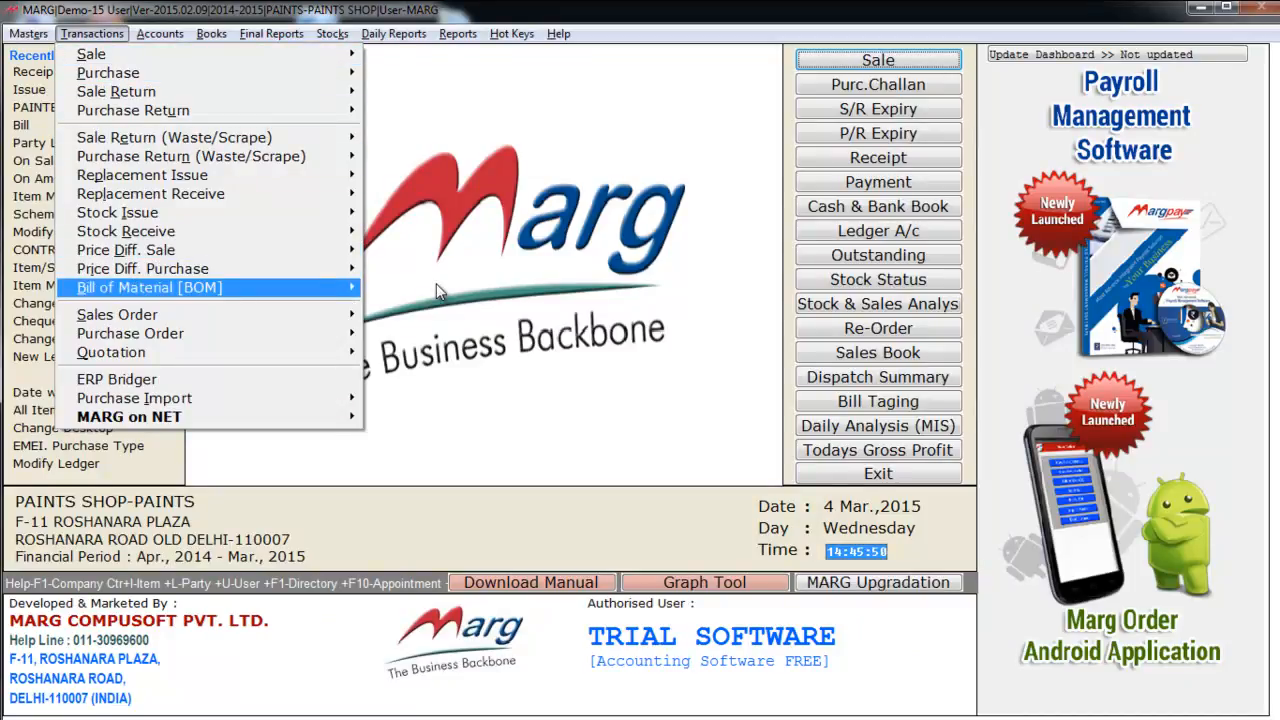
pyautogui.press('Right')
pyautogui.press('Down')
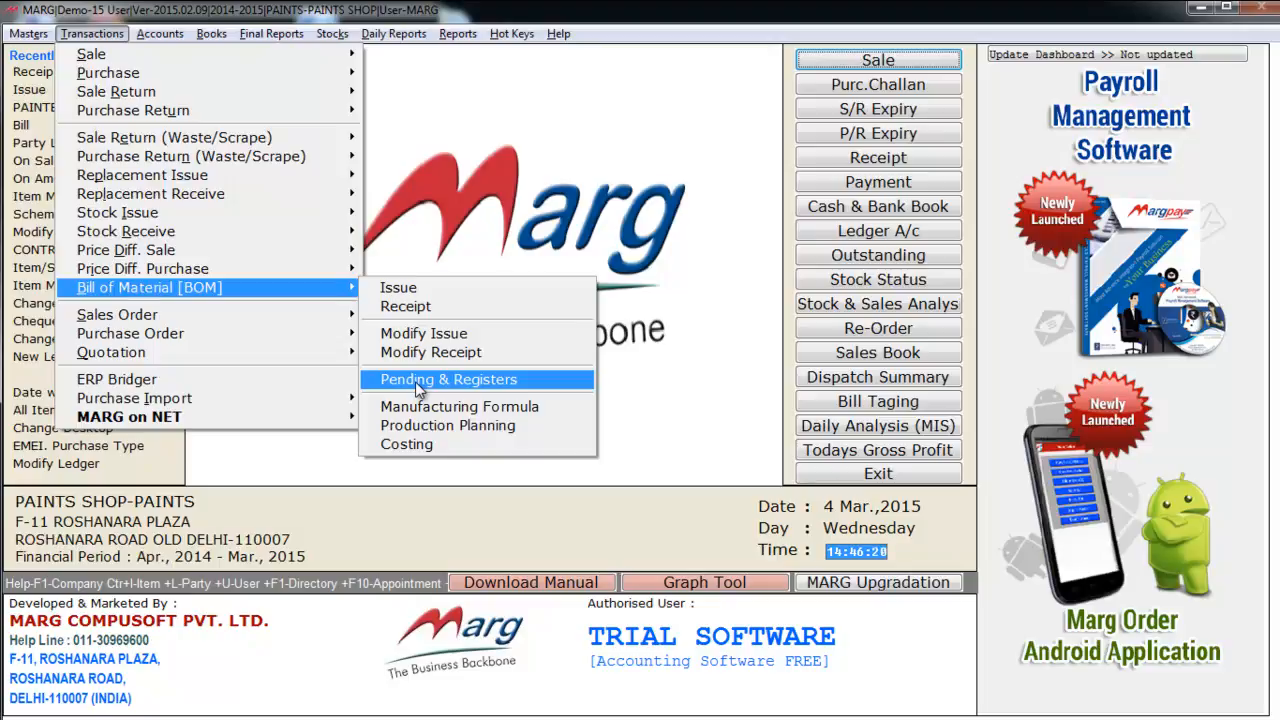
pyautogui.click(415, 381)
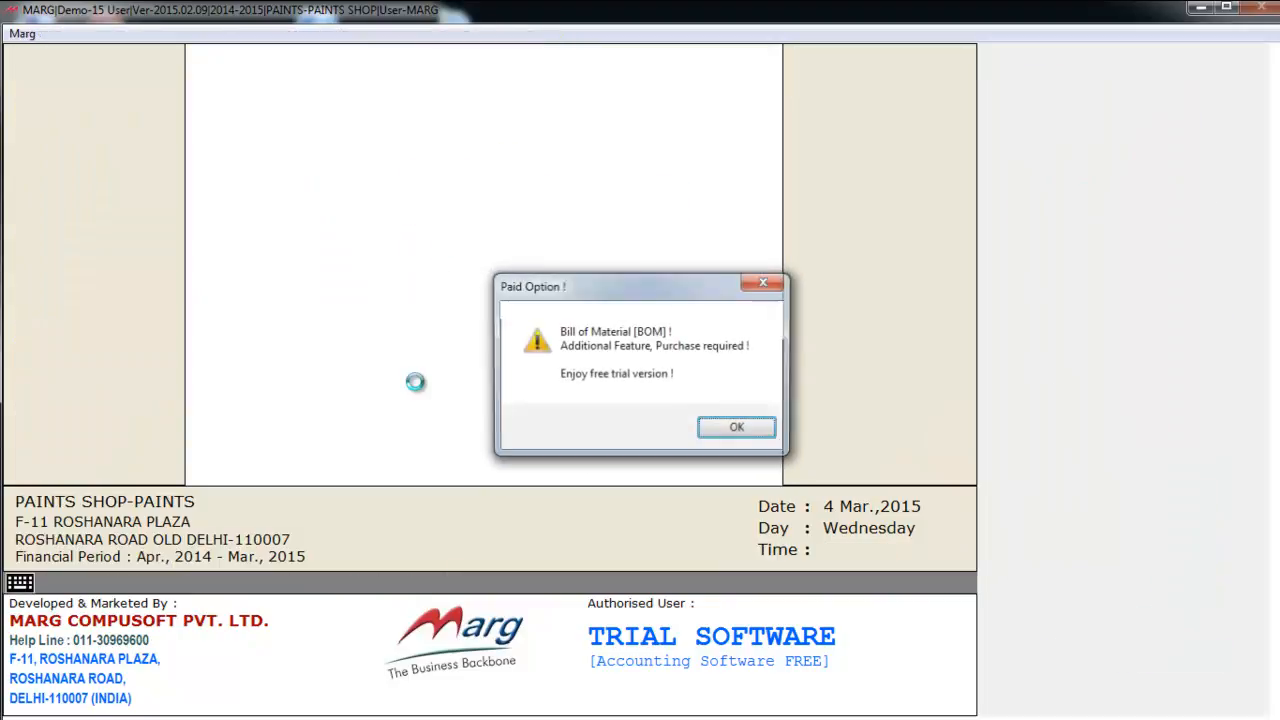
# - Dismiss the trial notice, browse COLOUR MAKING DEPARTMENT's pending items such as ULTRA BLUE SHADE PAINTS 5 LTR, then exit
pyautogui.press('Return')
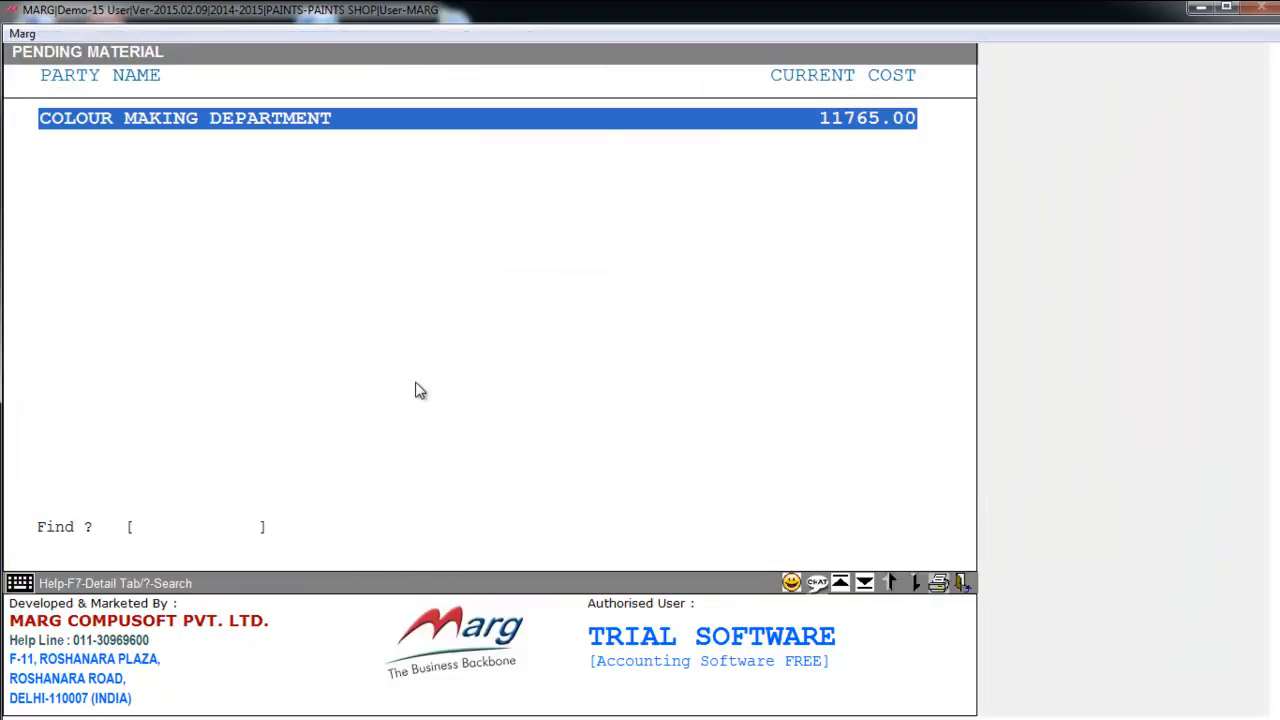
pyautogui.press('Return')
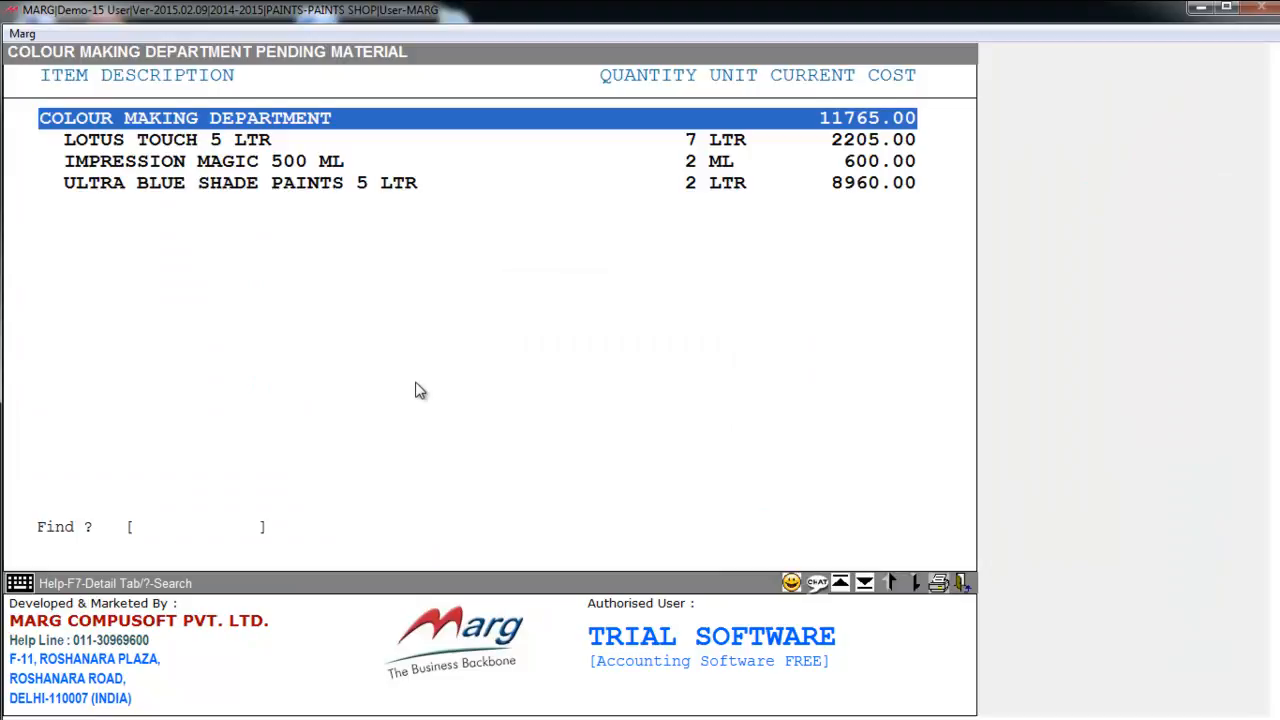
pyautogui.press('Down')
pyautogui.press('Down')
pyautogui.press('Down')
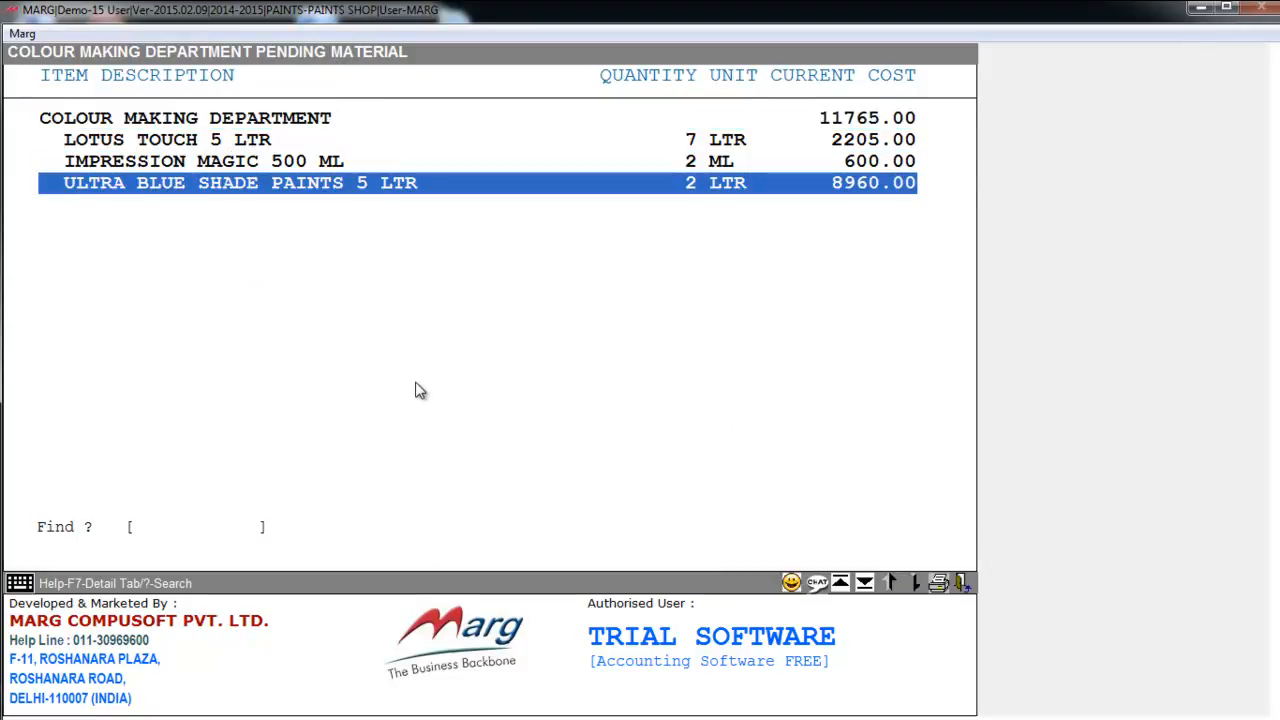
pyautogui.press('Up')
pyautogui.press('Up')
pyautogui.press('Up')
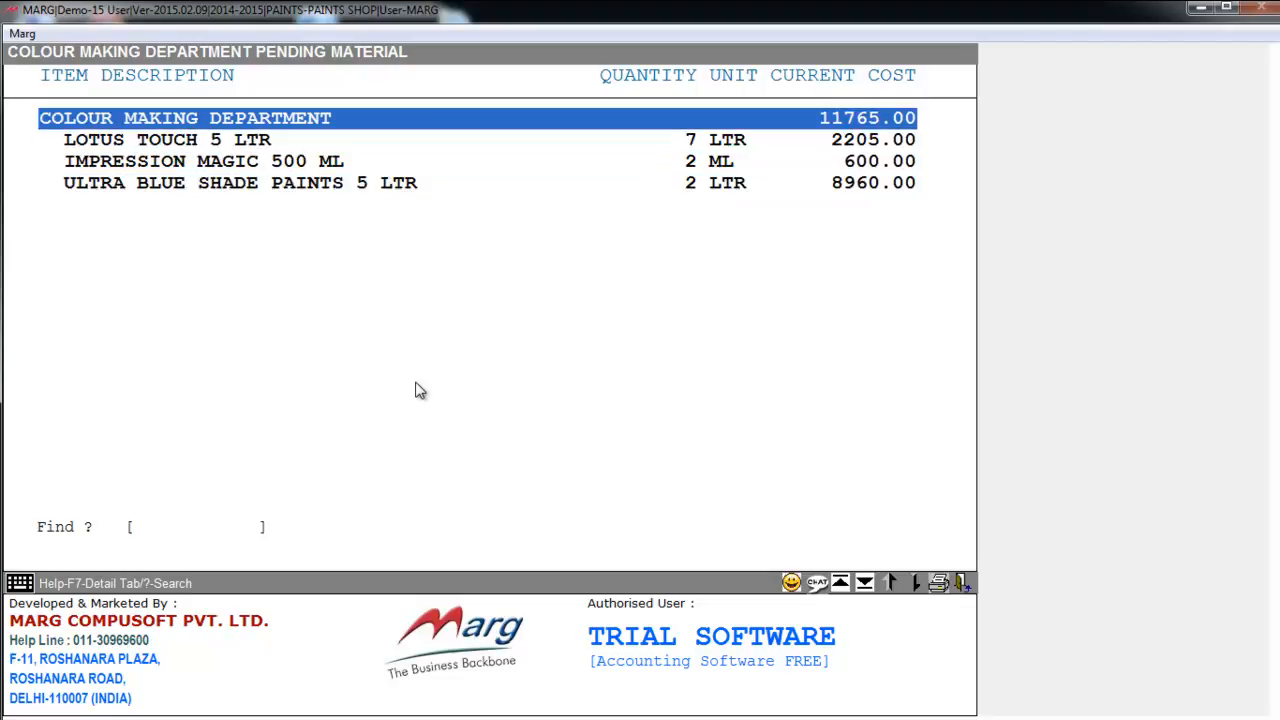
pyautogui.press('Down')
pyautogui.press('Down')
pyautogui.press('Down')
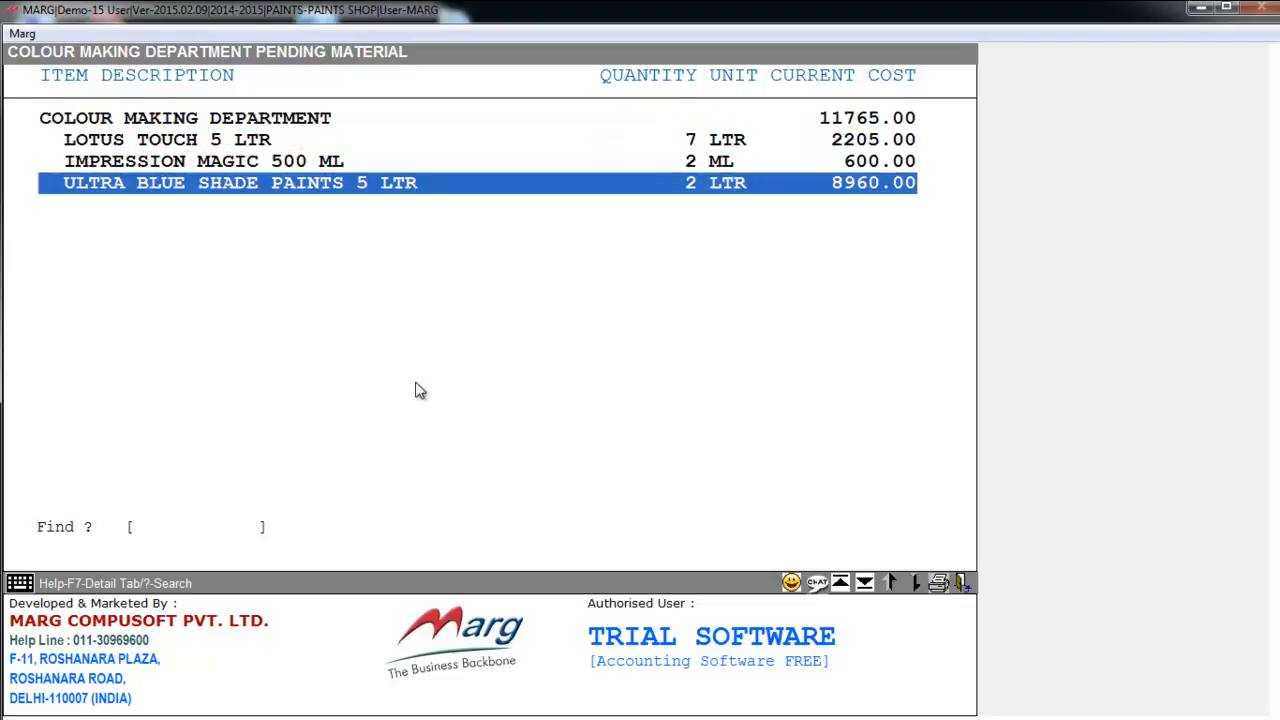
pyautogui.press('Escape')
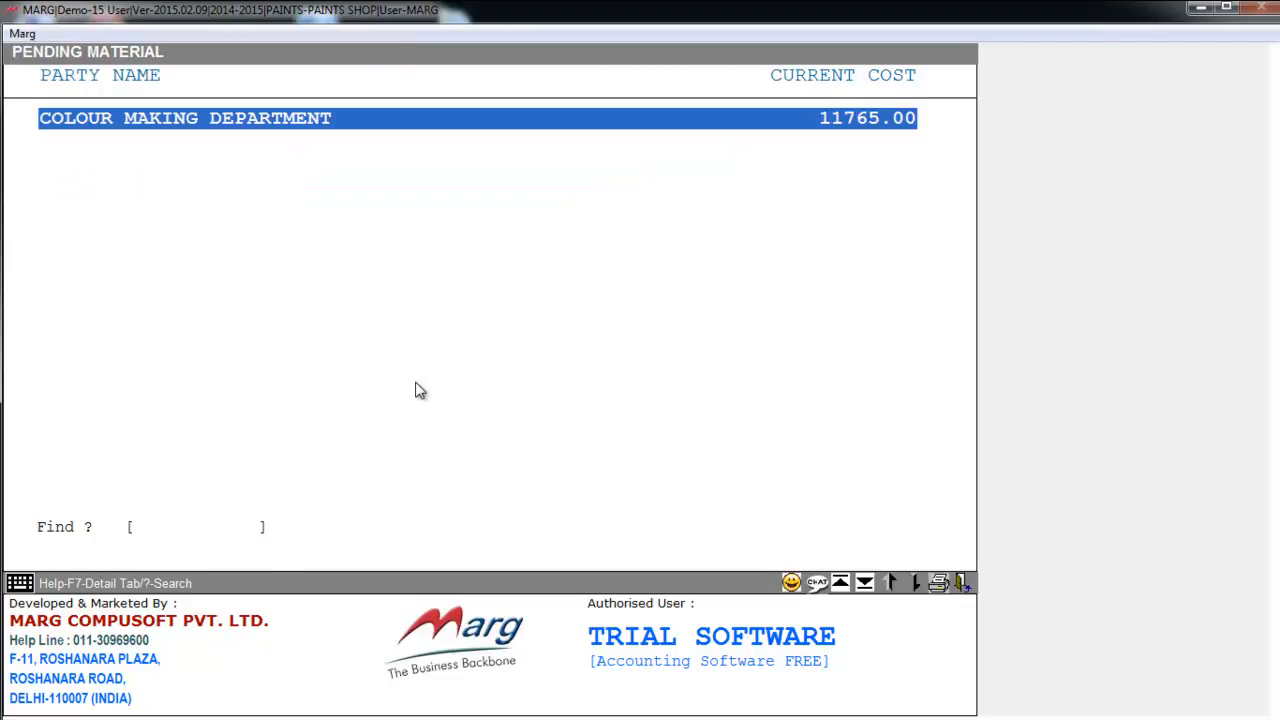
pyautogui.press('Escape')
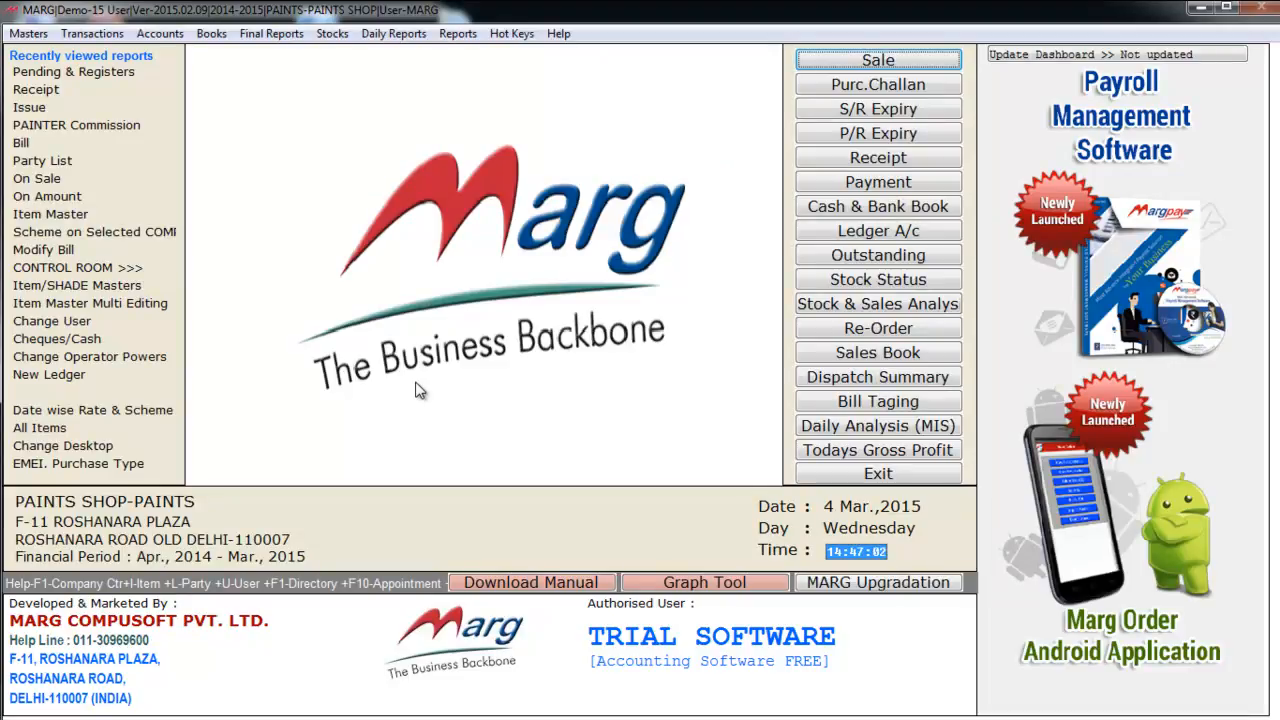
# - Start a new sale bill for the chosen customer, with no painter
pyautogui.press('Return')
pyautogui.press('Return')
pyautogui.press('Up')
pyautogui.press('Return')
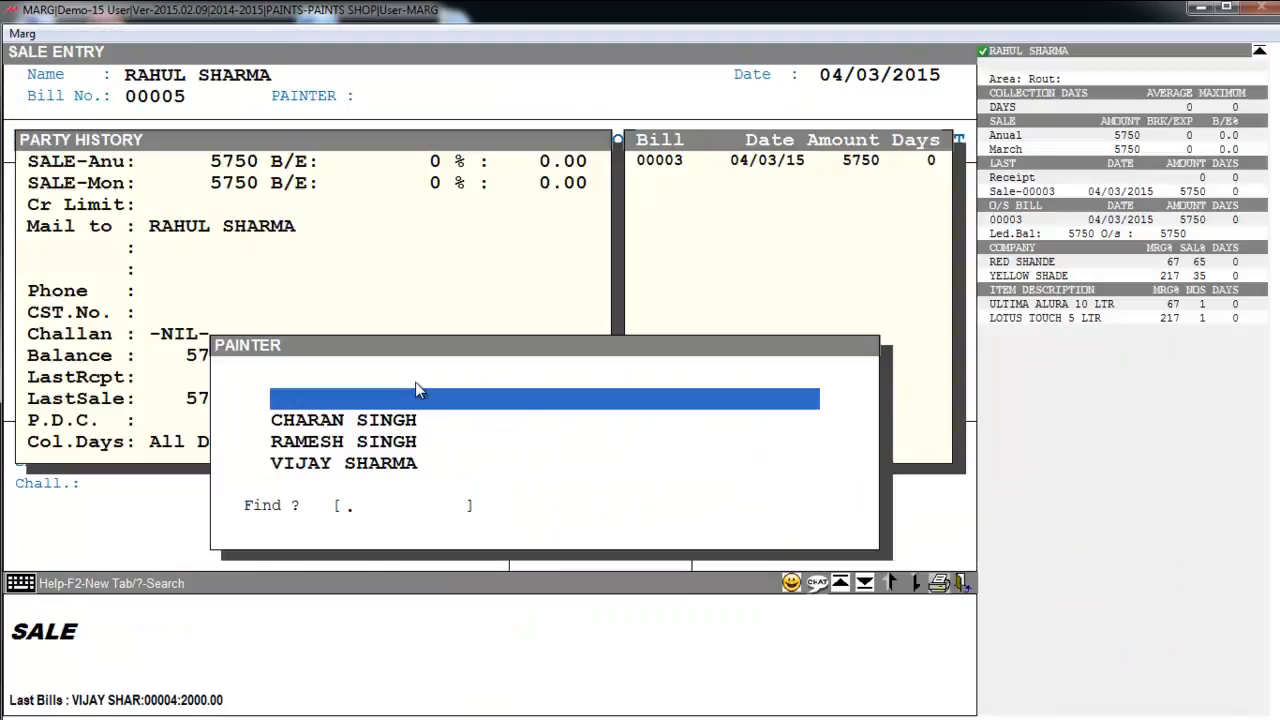
pyautogui.press('Return')
pyautogui.press('Return')
pyautogui.press('Return')
pyautogui.press('Return')
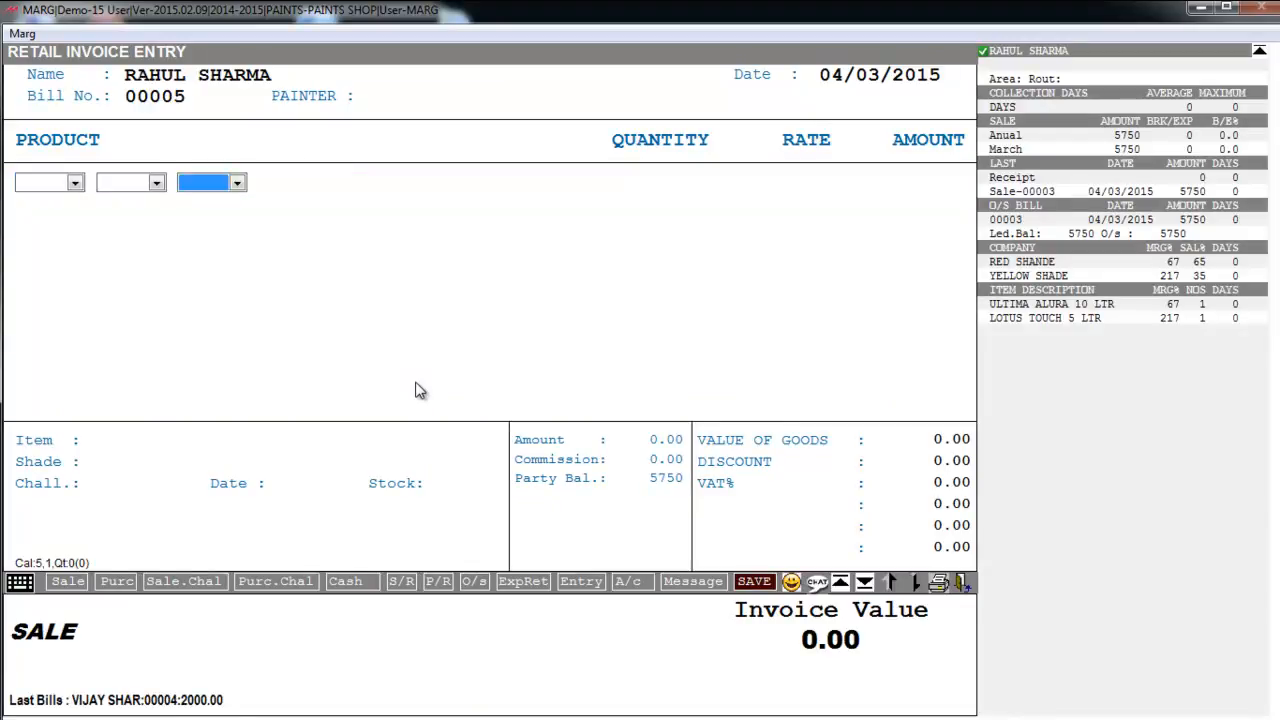
pyautogui.press('Down')
# - Add 5 BERGER PAINT 5 at 500.00 and a 10% COLOUR CHARGES line of 250.00
pyautogui.press('Return')
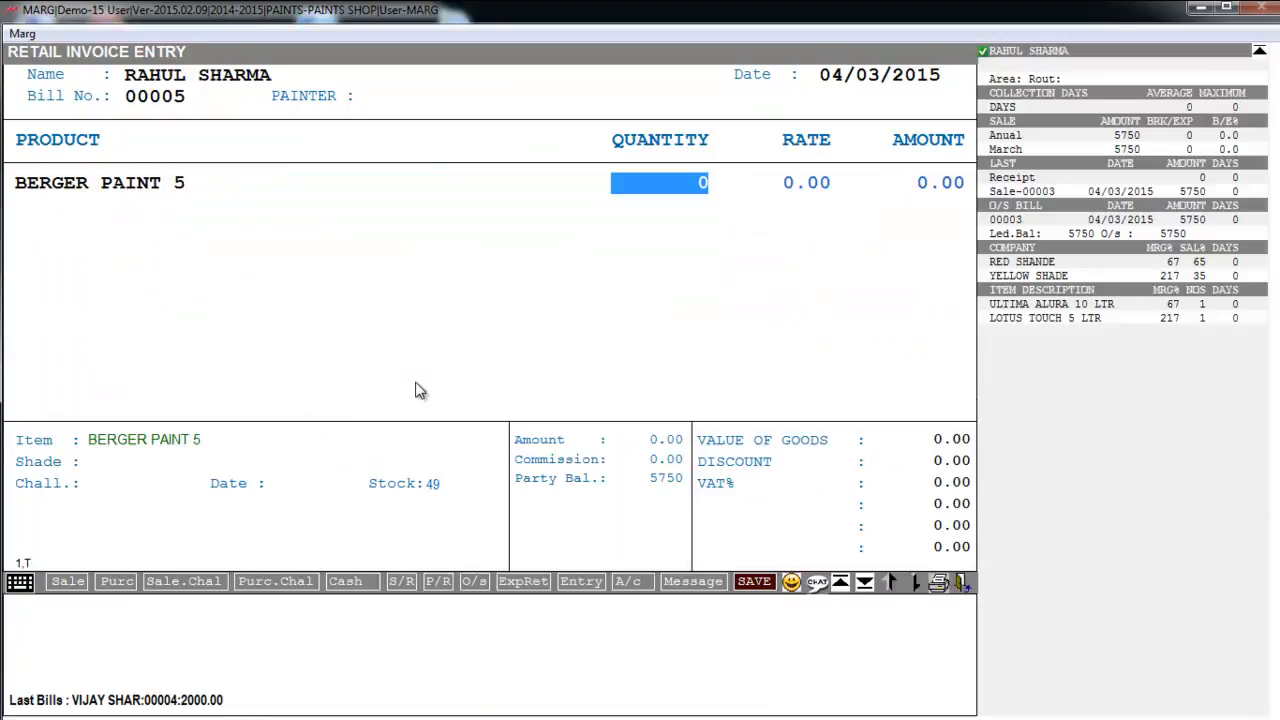
pyautogui.write('5')
pyautogui.press('Return')
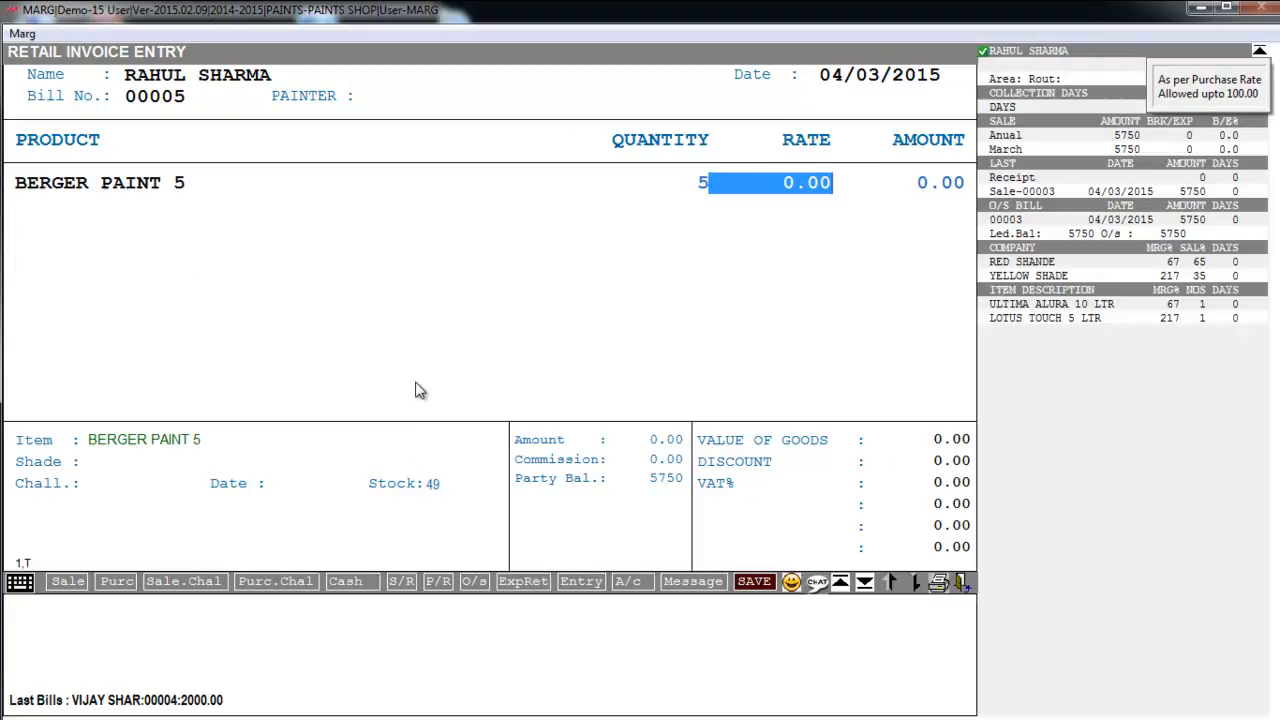
pyautogui.press('Return')
pyautogui.press('Down')
pyautogui.press('Down')
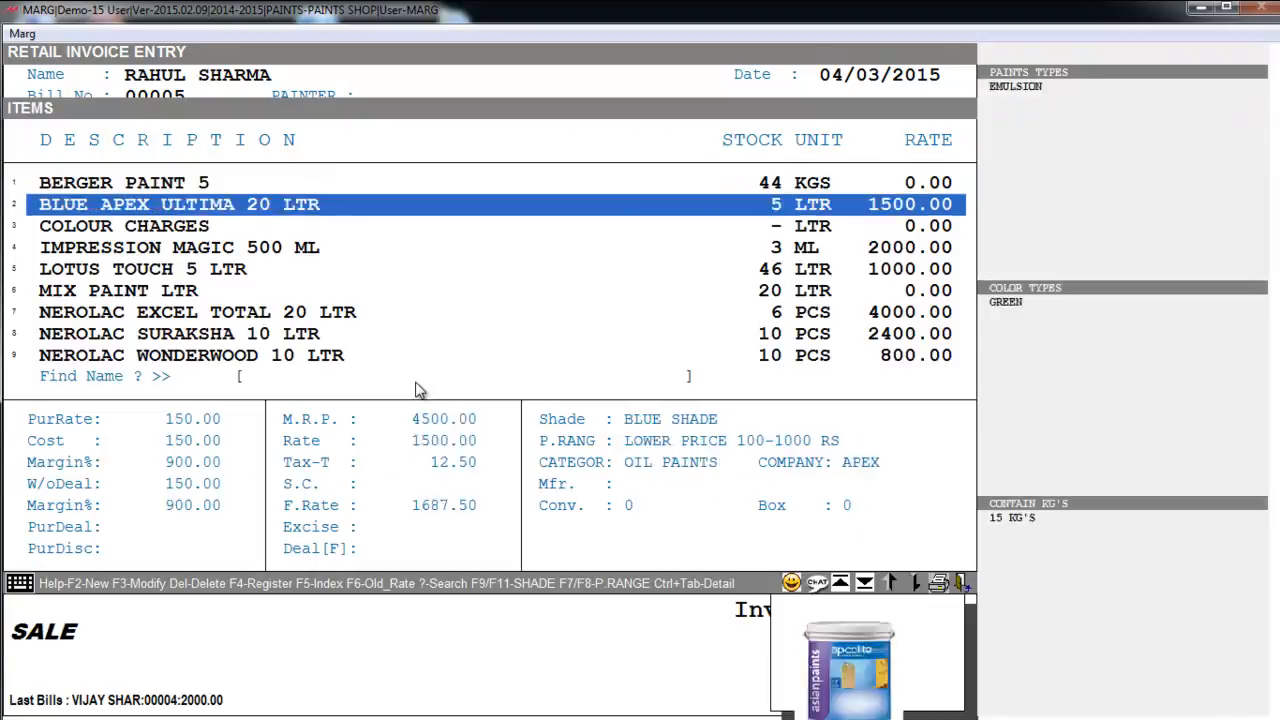
pyautogui.press('Return')
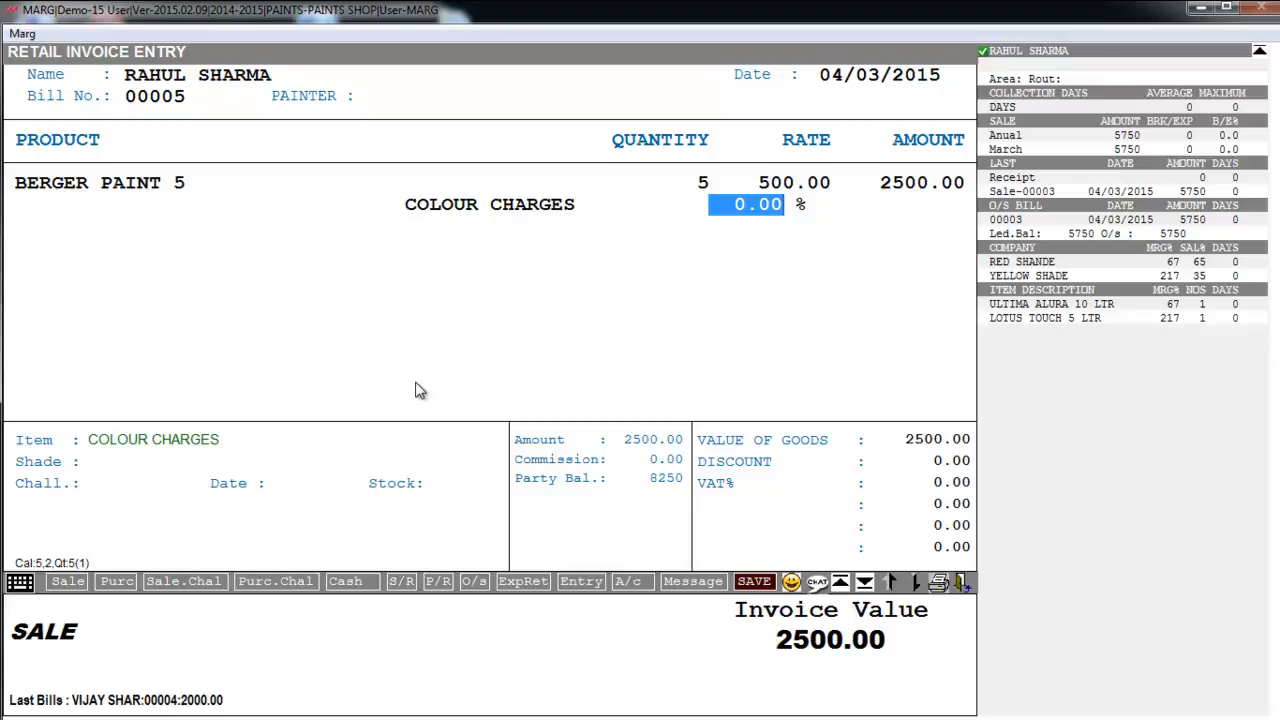
pyautogui.write('10')
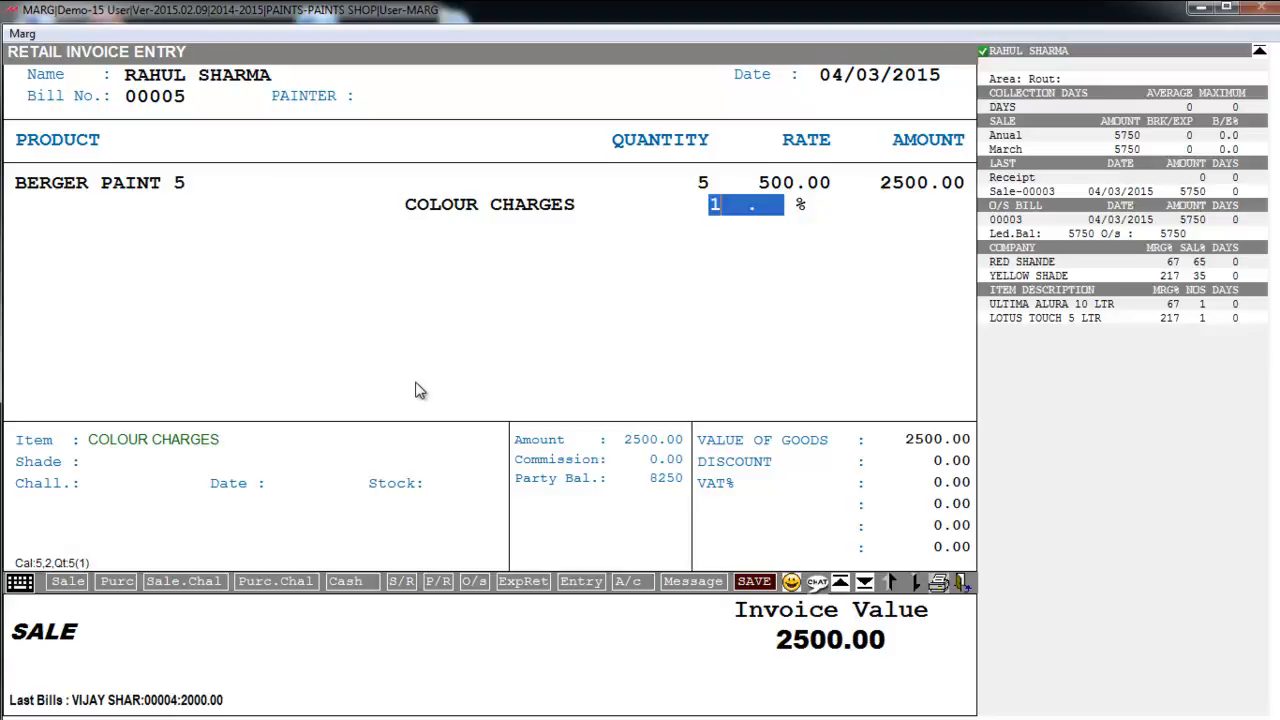
pyautogui.press('Return')
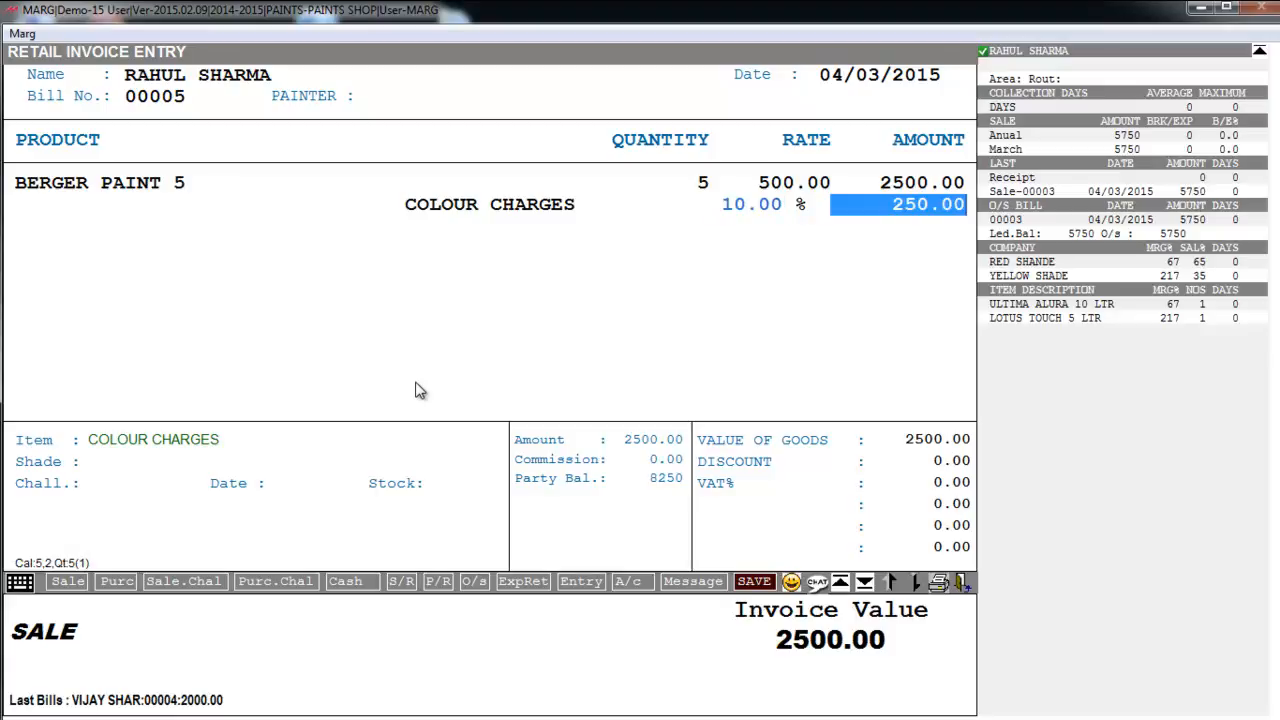
pyautogui.press('Return')
pyautogui.press('Return')
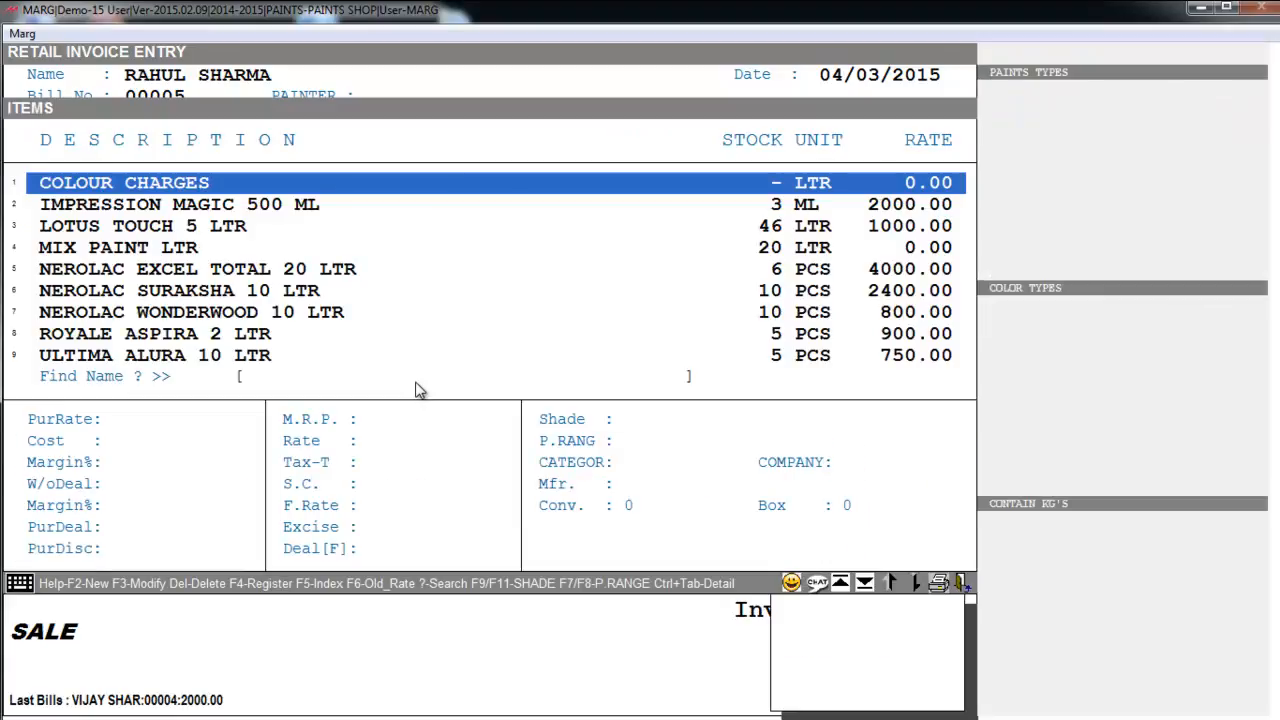
# - Finish item entry and save the sale bill totalling 2750.00
pyautogui.press('Escape')
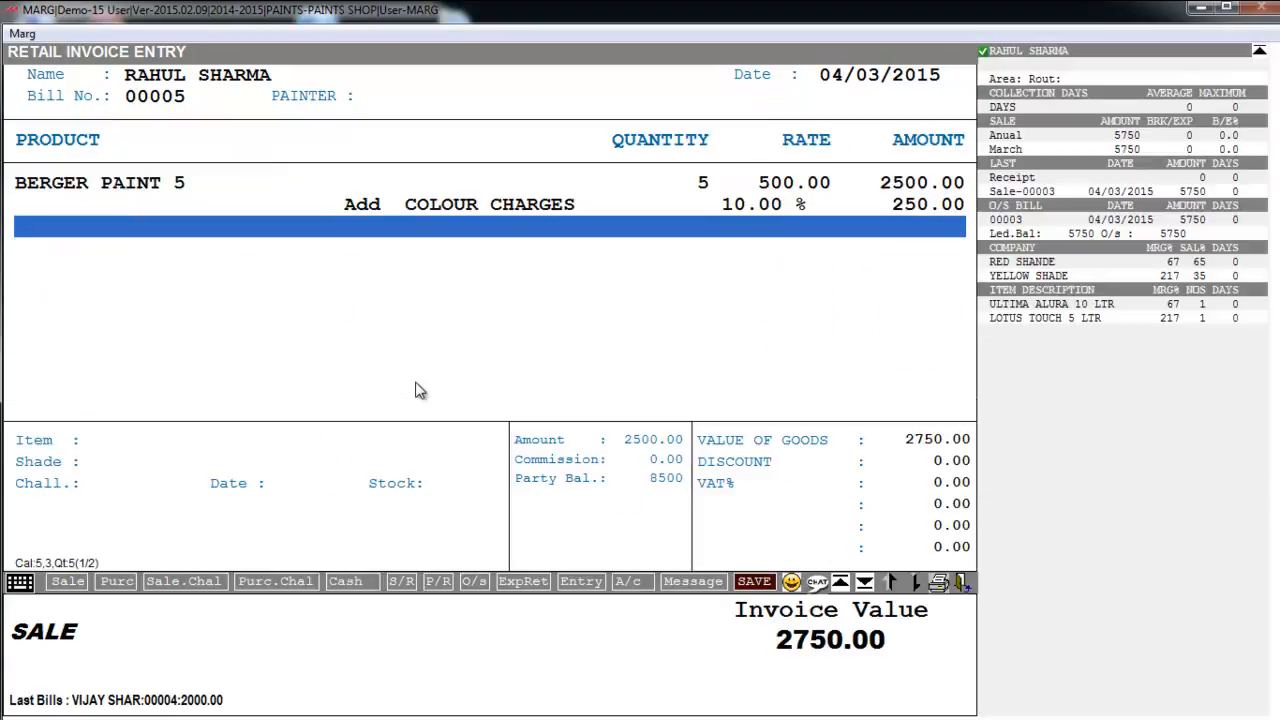
pyautogui.press('Escape')
pyautogui.press('Escape')
pyautogui.press('Escape')
pyautogui.press('Return')
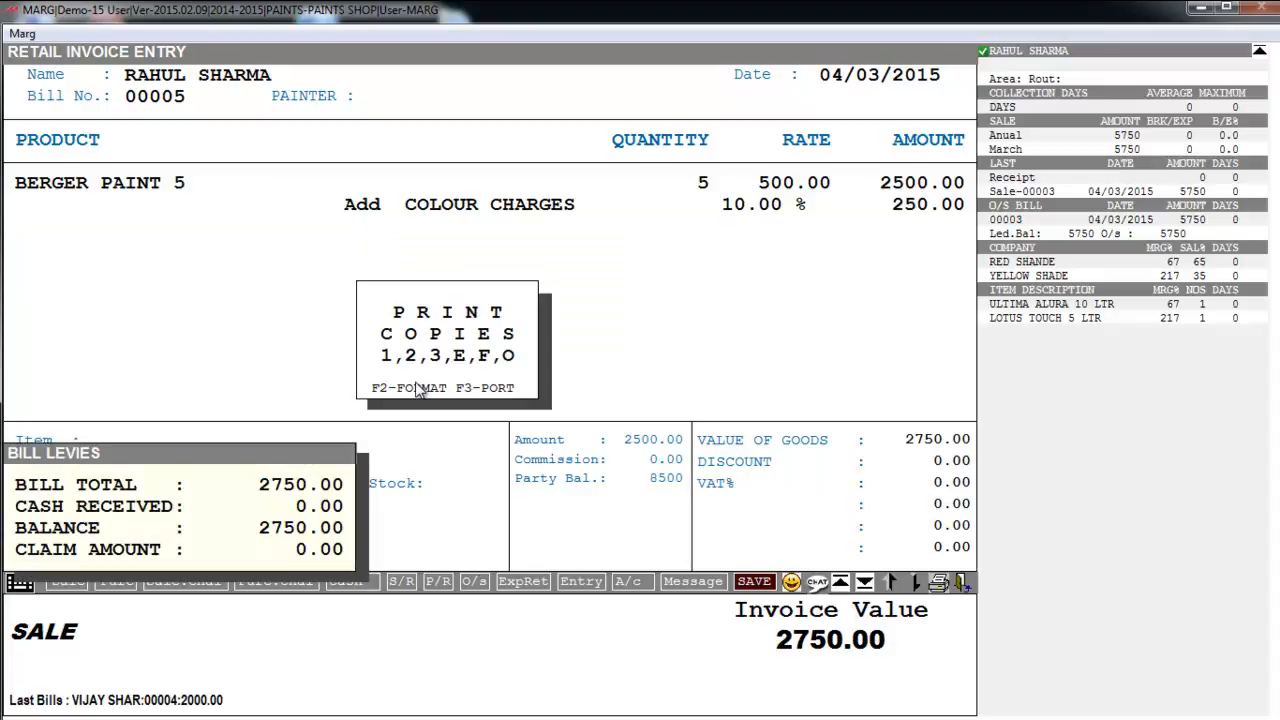
pyautogui.press('Escape')
pyautogui.press('Escape')
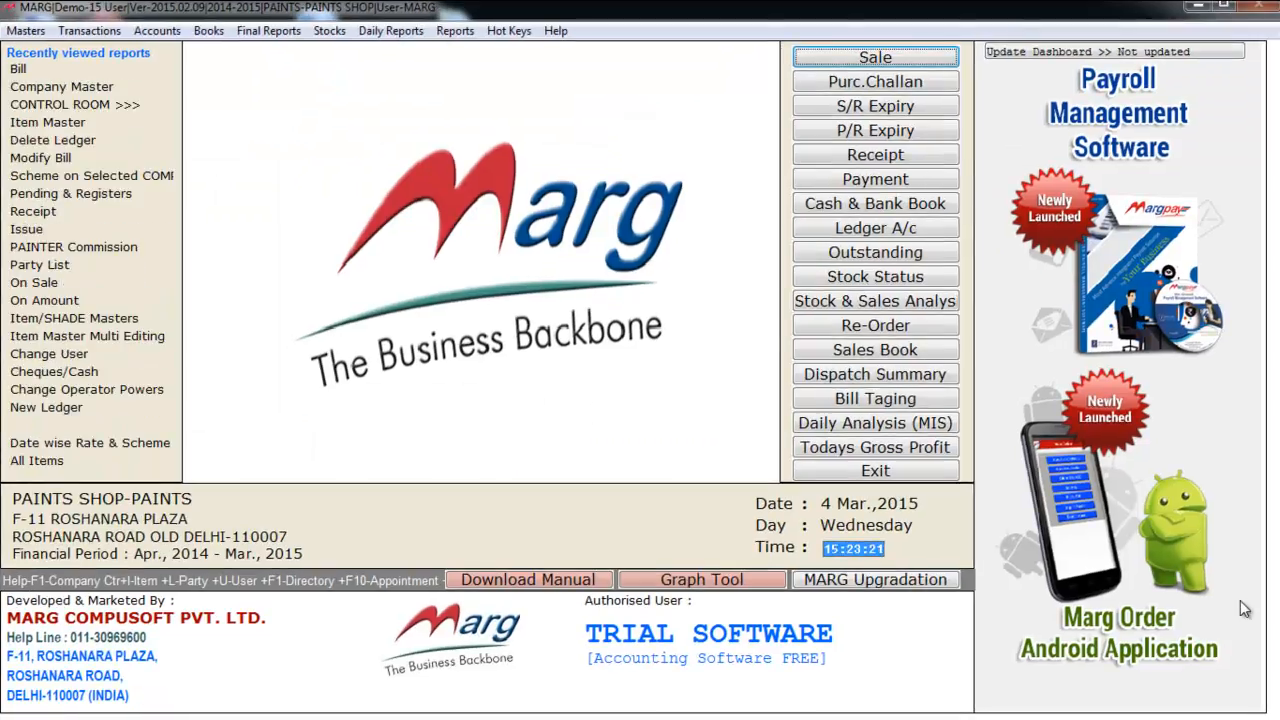
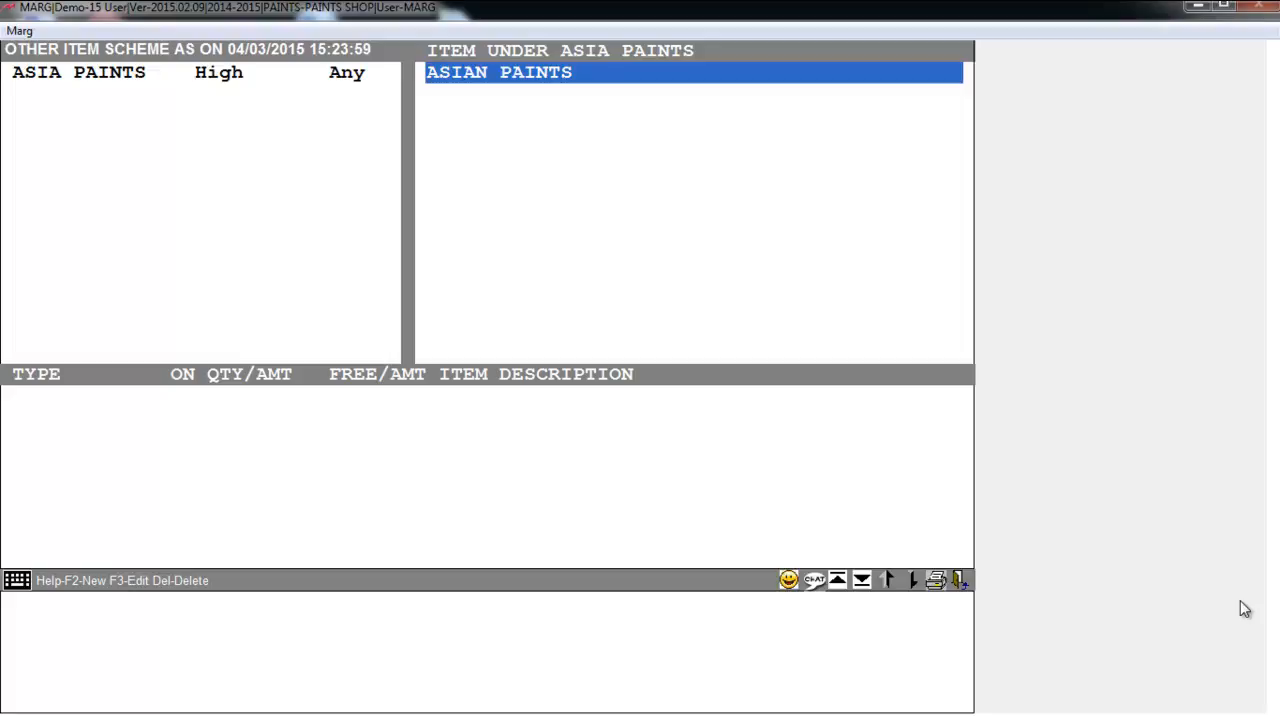
# - Browse the scheme's company list and close it without adding a company
pyautogui.press('F2')
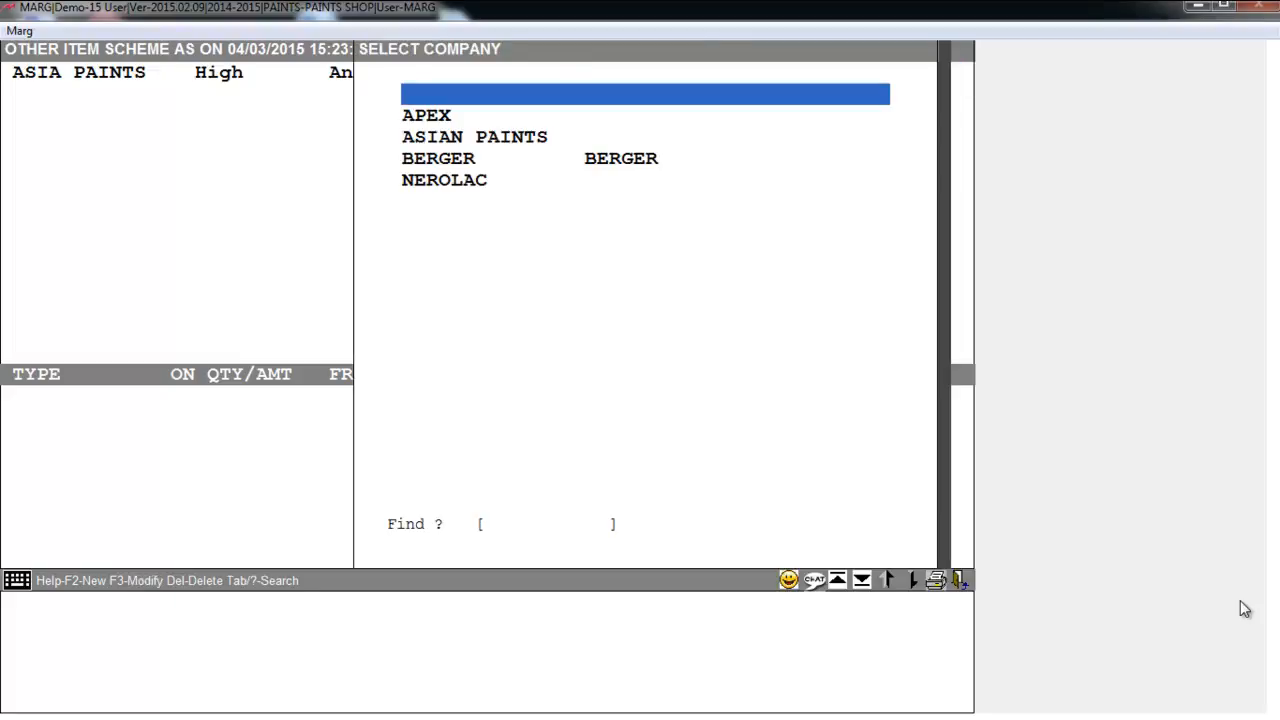
pyautogui.press('Down')
pyautogui.press('Down')
pyautogui.press('Down')
pyautogui.press('Down')
pyautogui.press('Up')
pyautogui.press('Up')
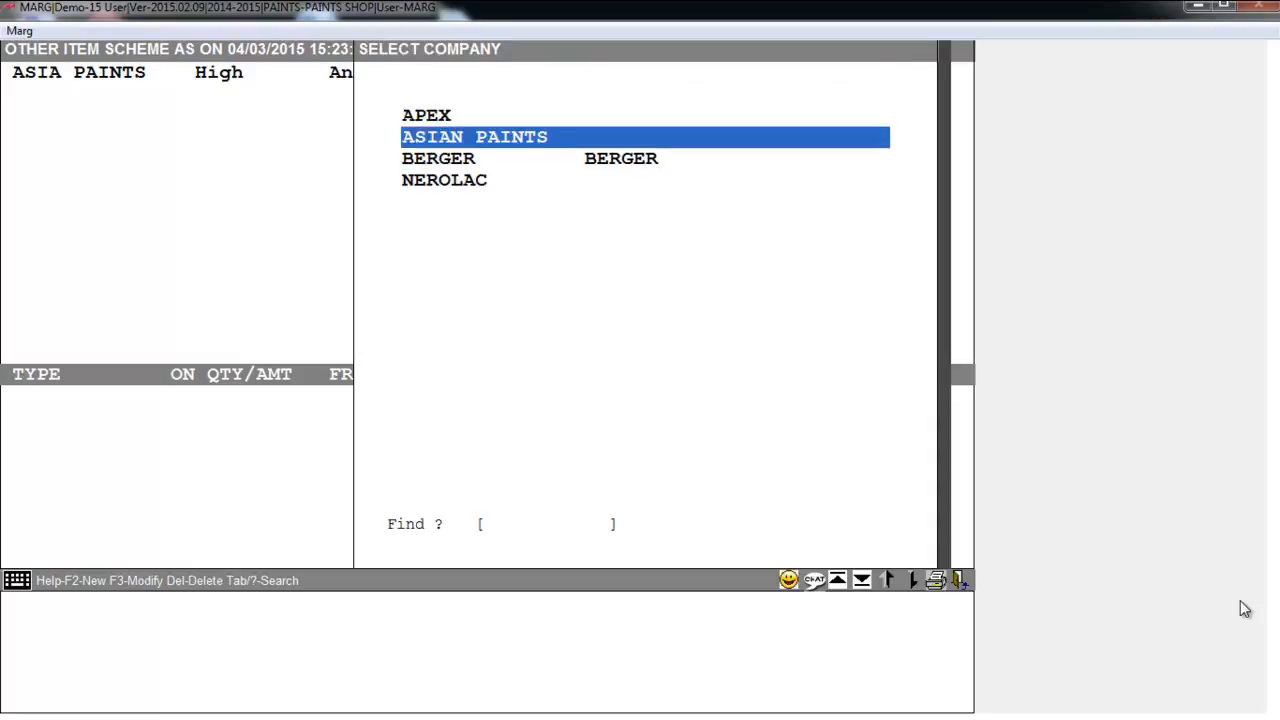
pyautogui.press('Up')
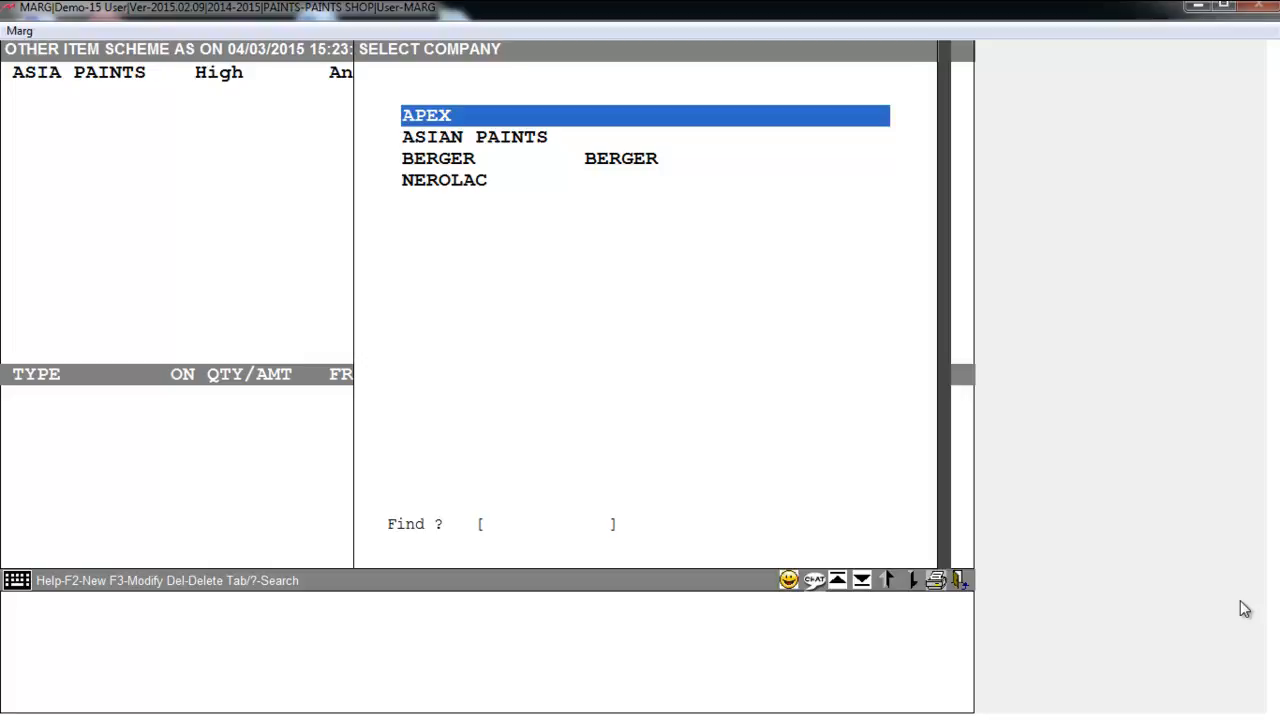
pyautogui.press('Return')
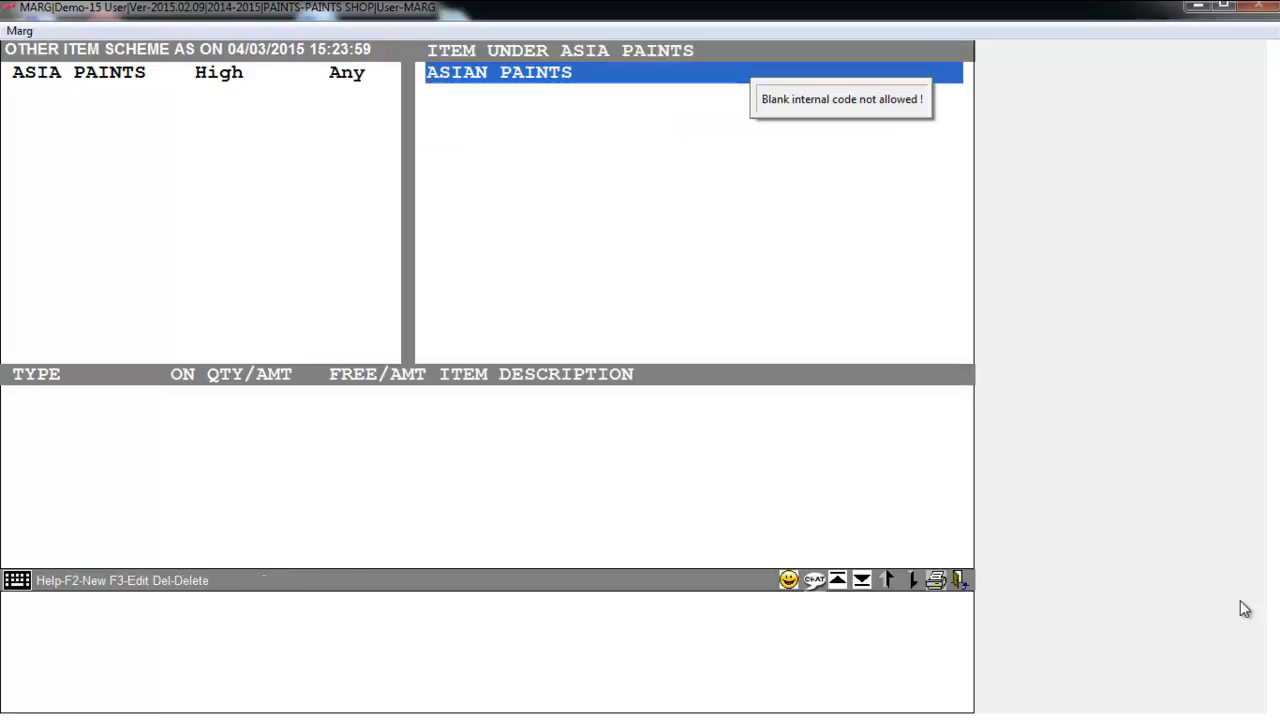
# - Open the existing ASIA PAINTS scheme rule for editing and keep 1 Qty. as its type
pyautogui.press('Tab')
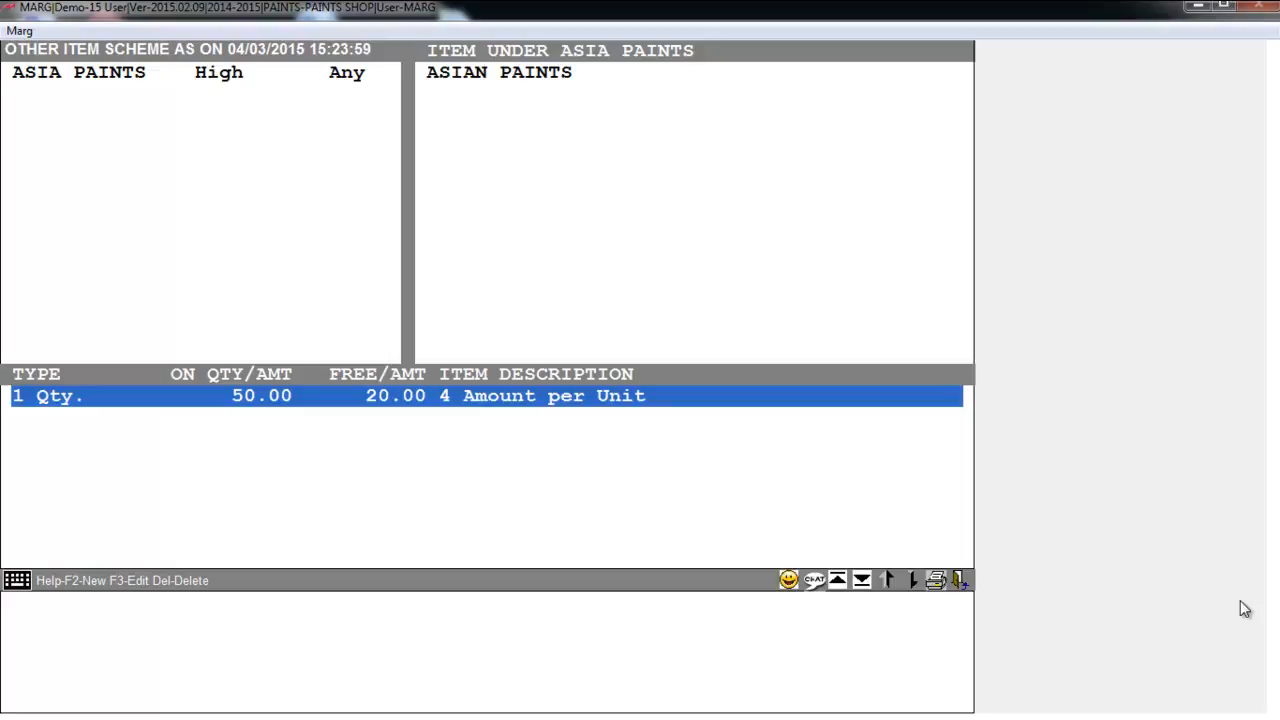
pyautogui.press('Return')
pyautogui.hotkey('alt', 'Down')
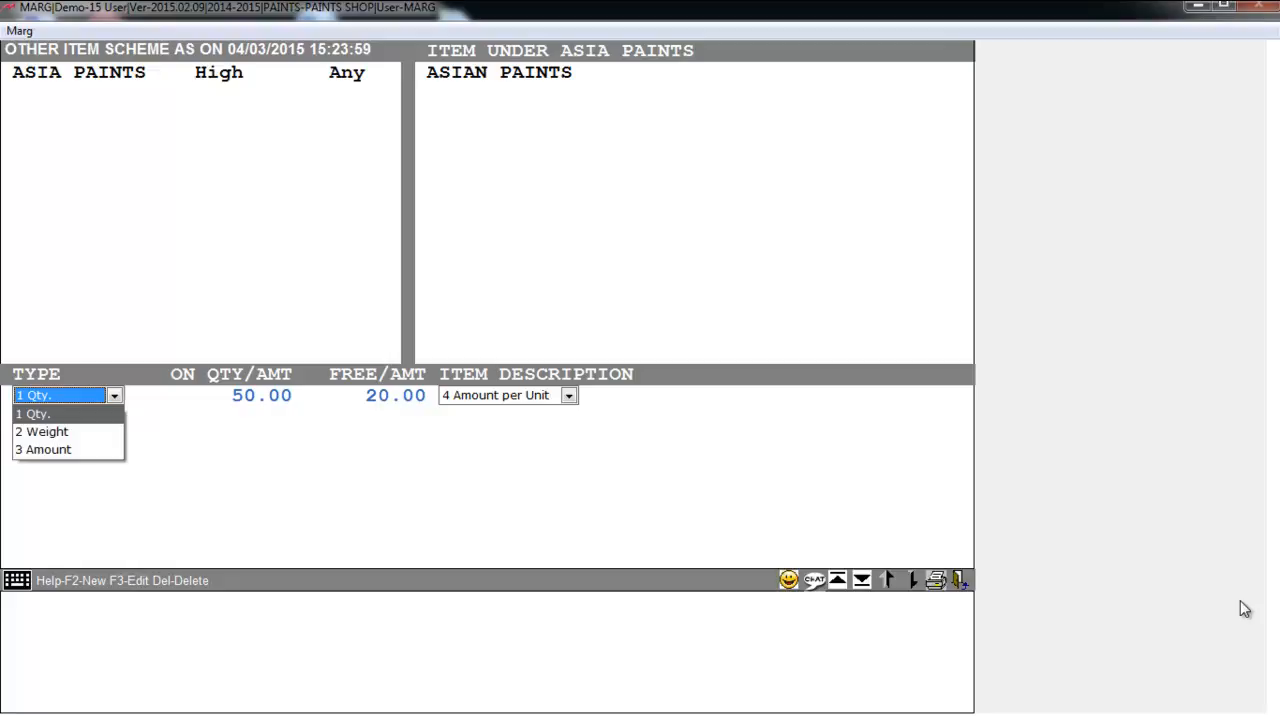
pyautogui.press('Down')
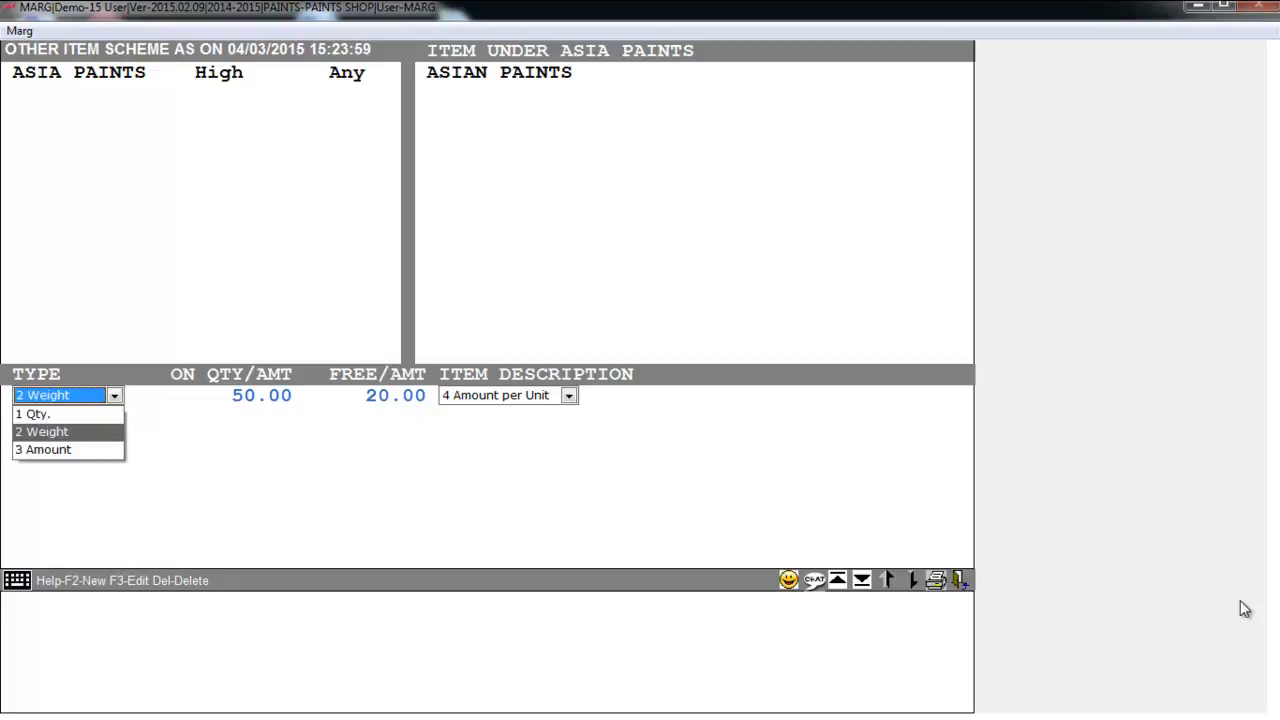
pyautogui.press('Up')
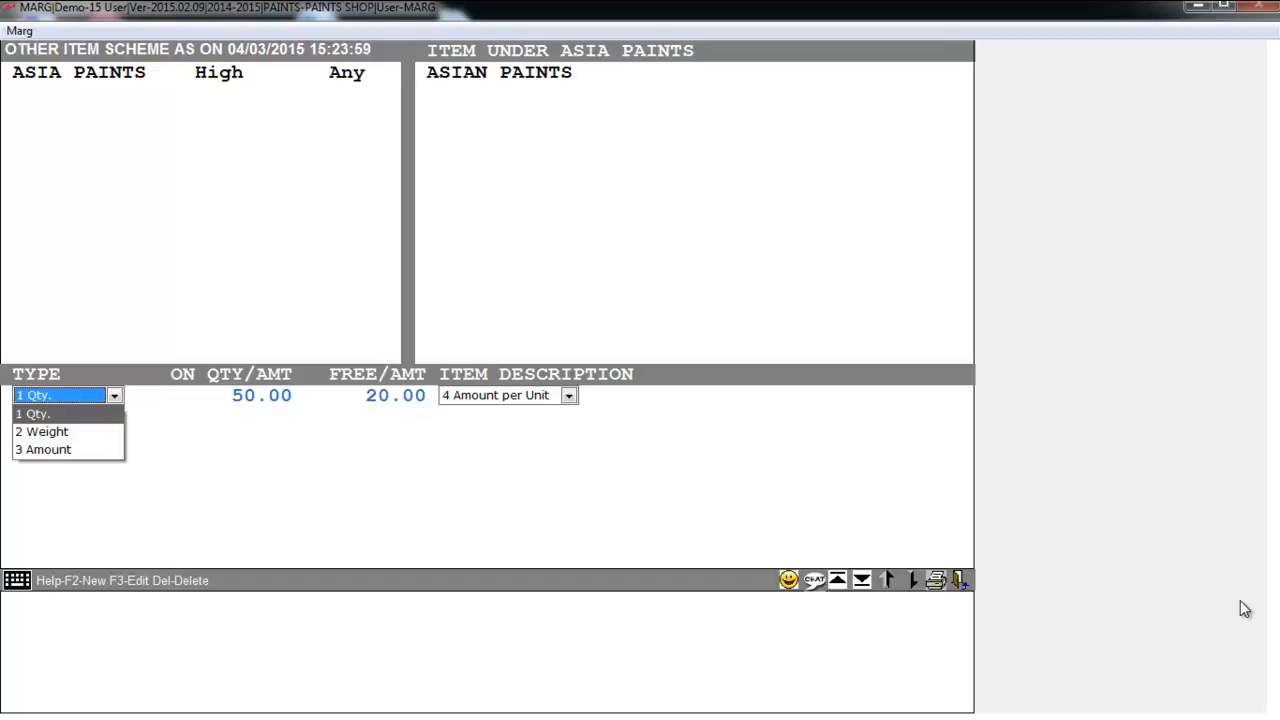
pyautogui.press('Down')
pyautogui.press('Up')
pyautogui.press('Down')
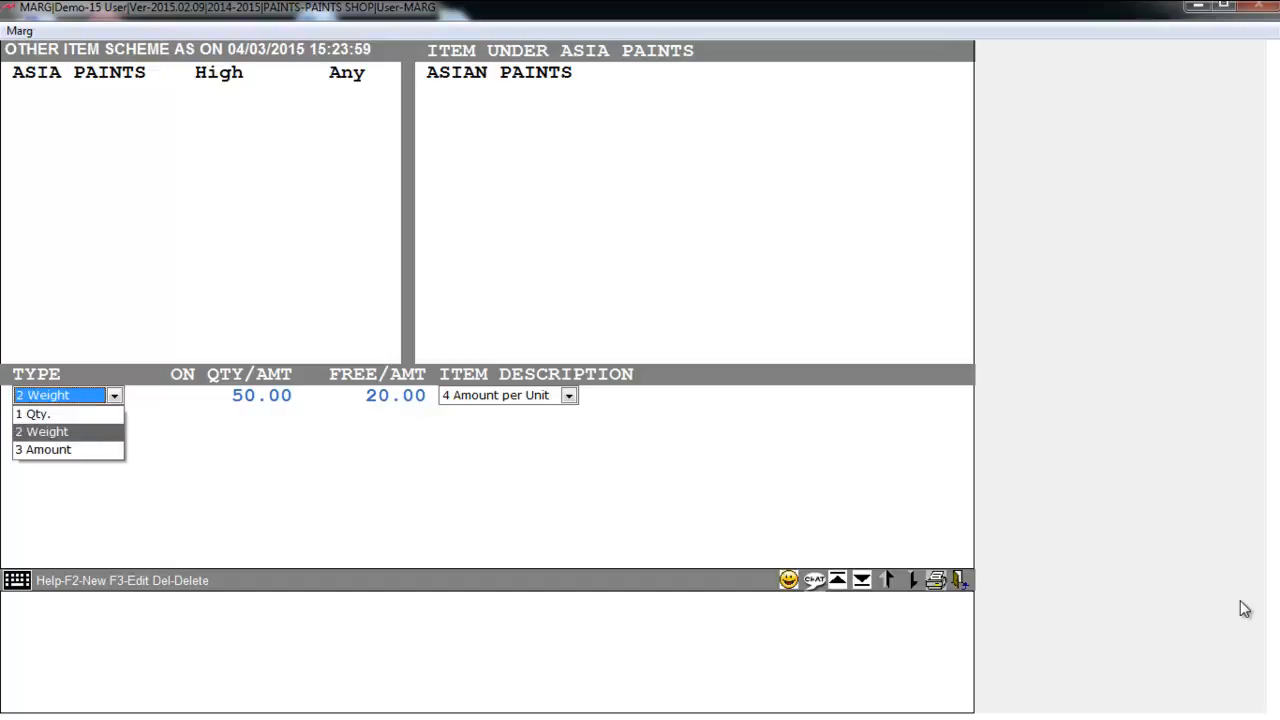
pyautogui.press('Down')
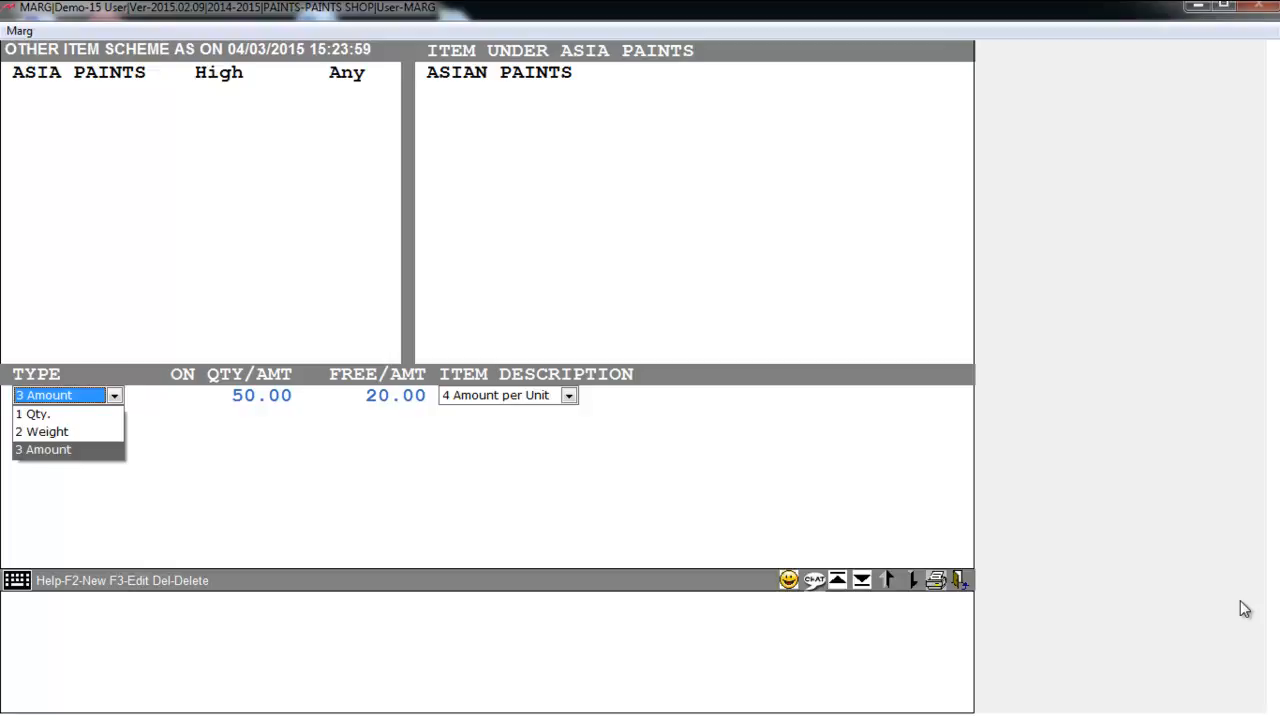
pyautogui.press('Up')
pyautogui.press('Up')
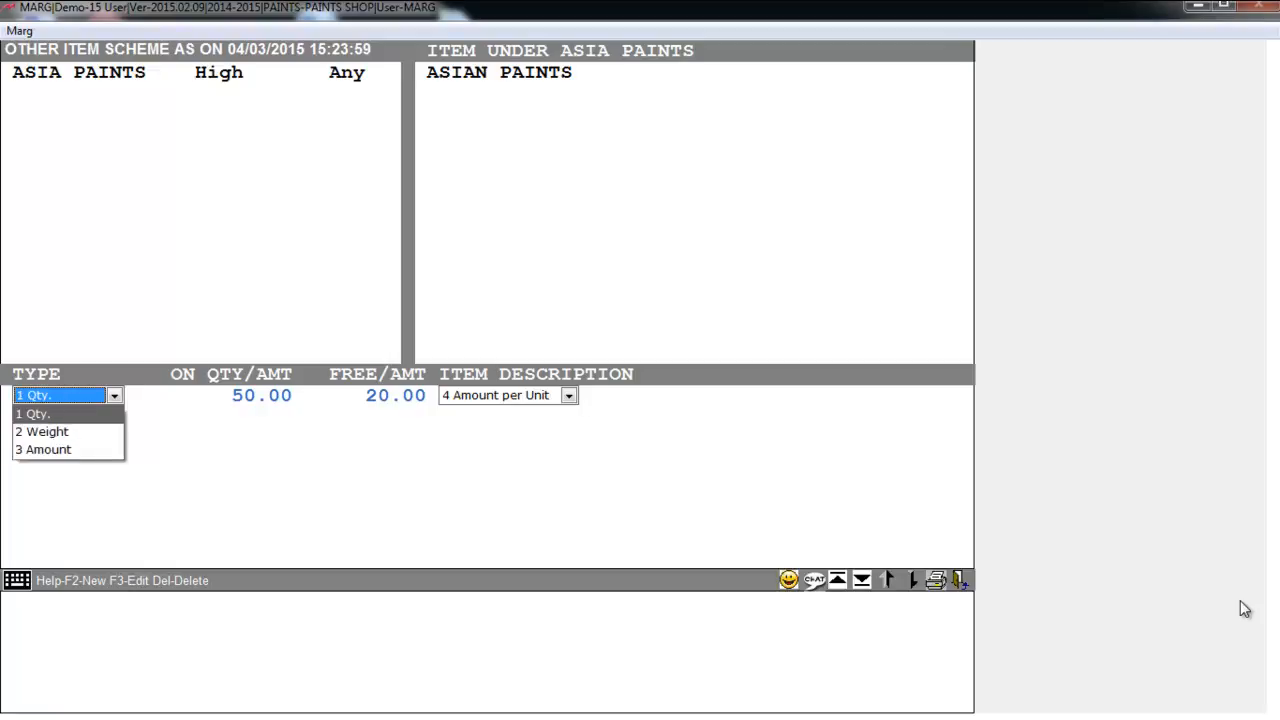
pyautogui.press('Return')
pyautogui.press('Return')
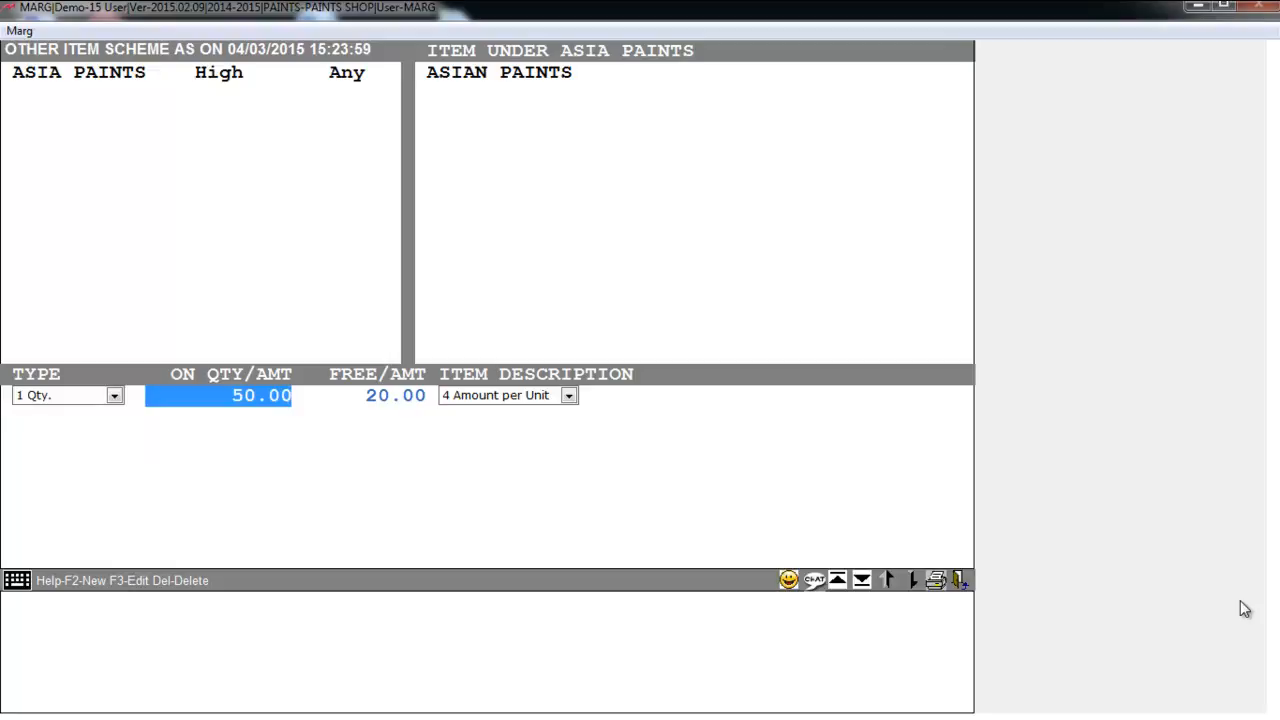
# - Set the rule to 5 qualifying quantity with 20.00 off as Amount per Unit, and save
pyautogui.write('5')
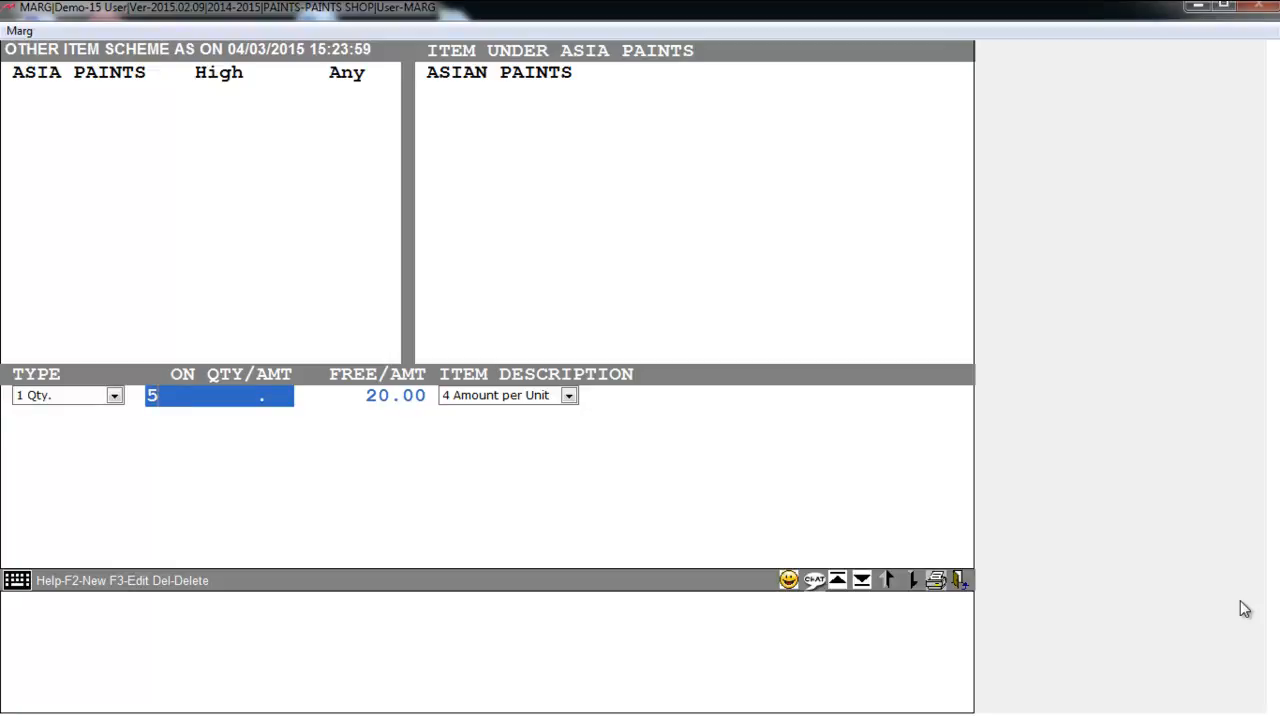
pyautogui.press('Return')
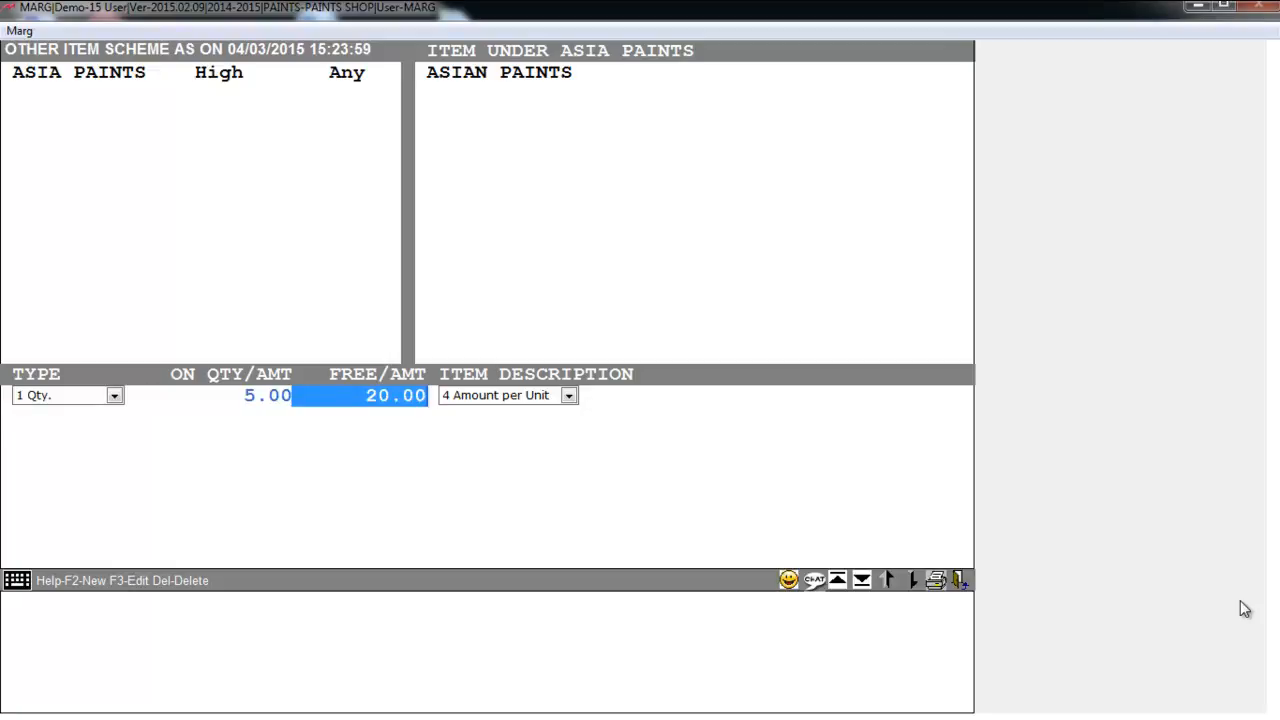
pyautogui.press('Return')
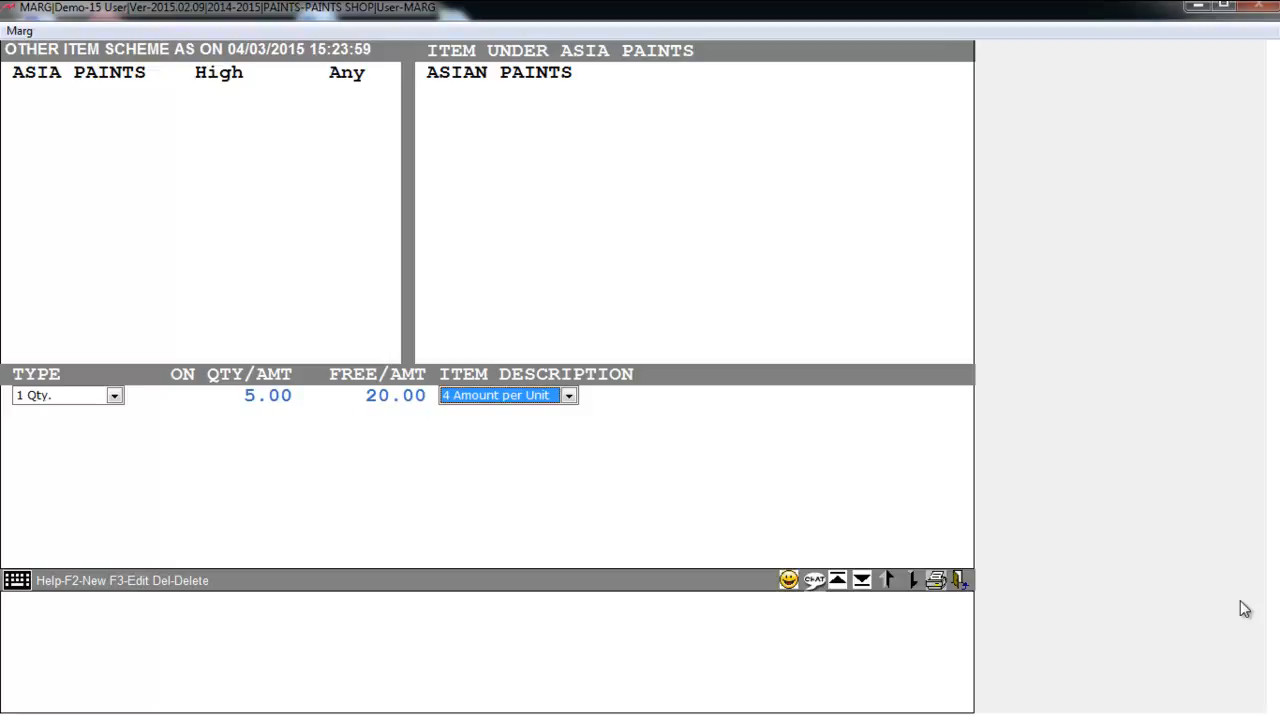
pyautogui.press('Return')
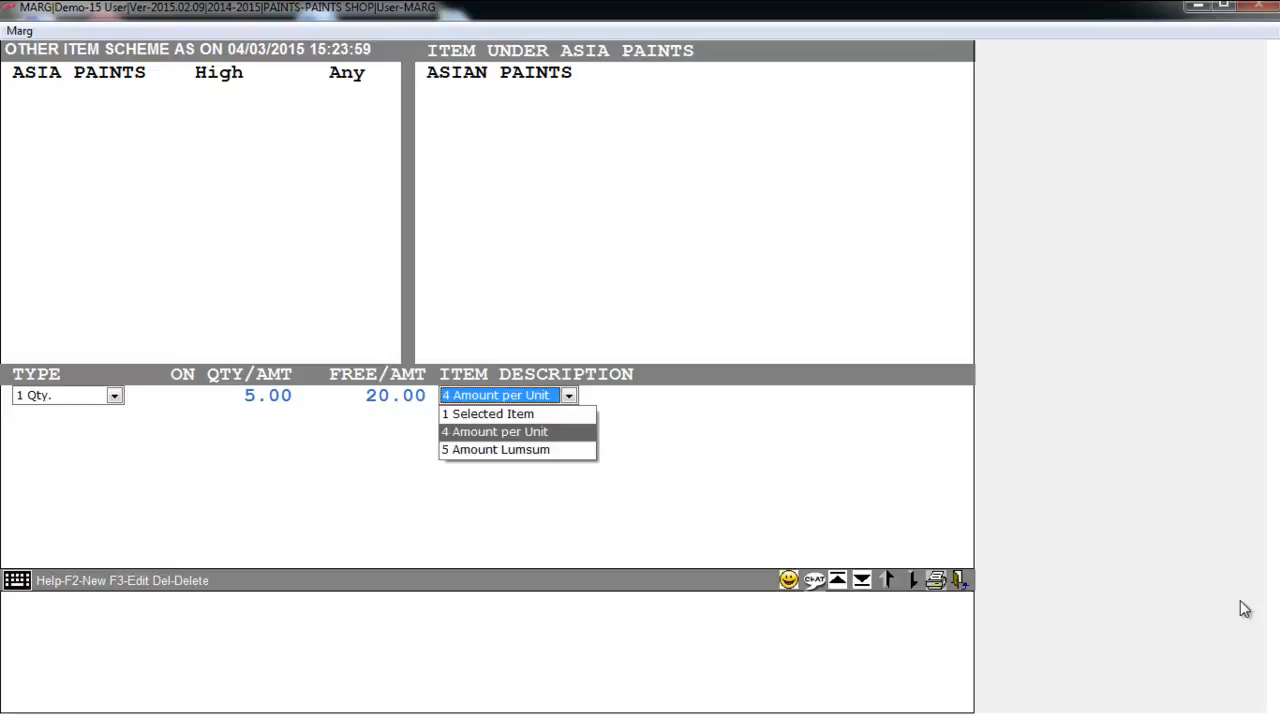
pyautogui.press('Down')
pyautogui.press('Up')
pyautogui.press('Up')
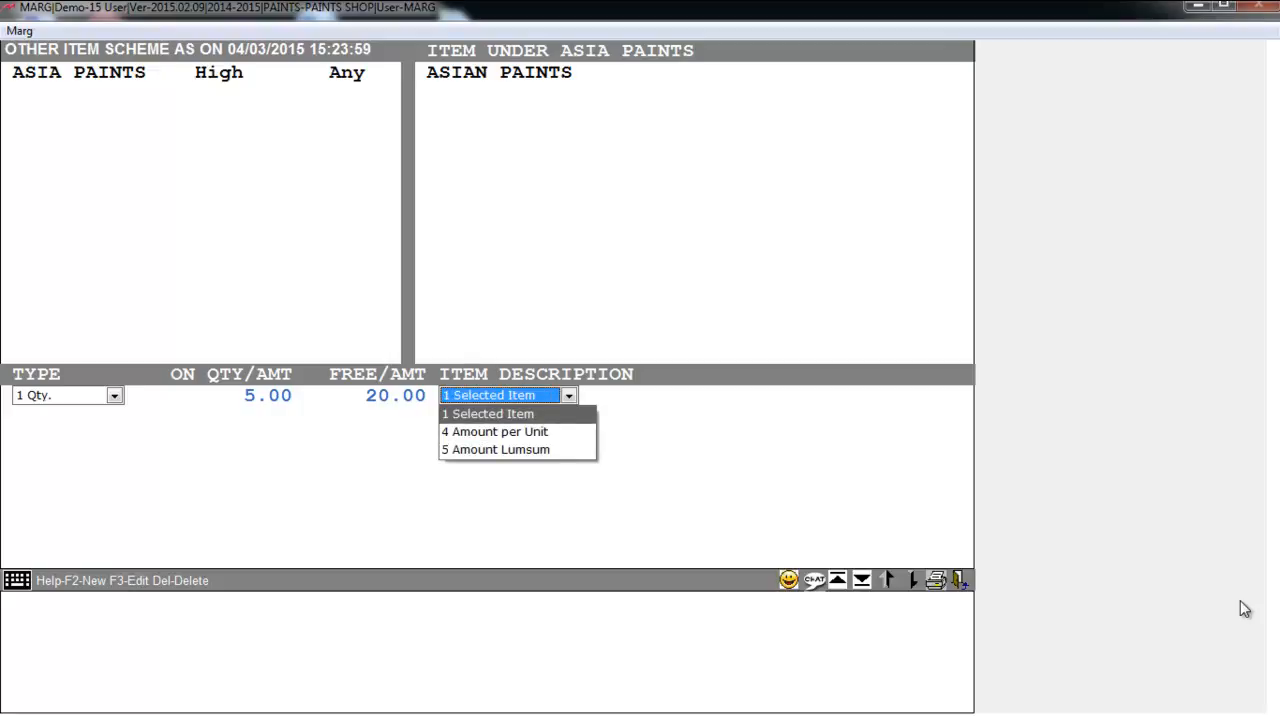
pyautogui.press('Down')
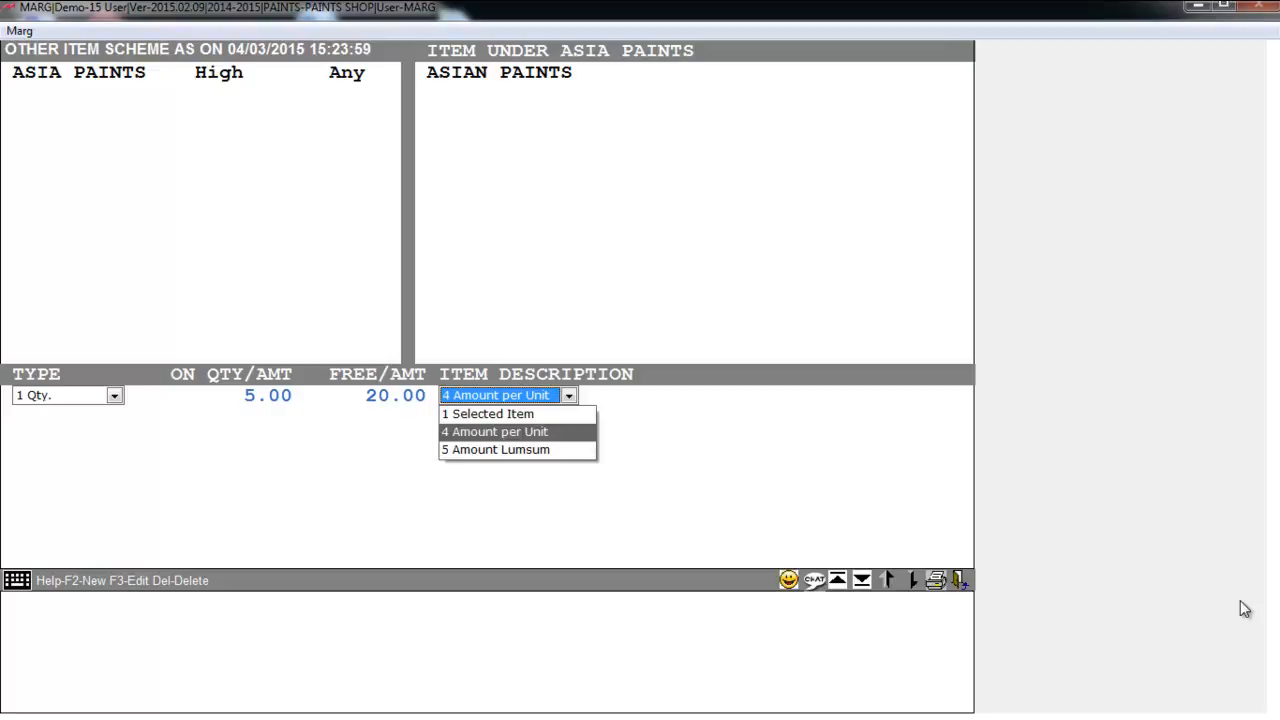
pyautogui.press('Return')
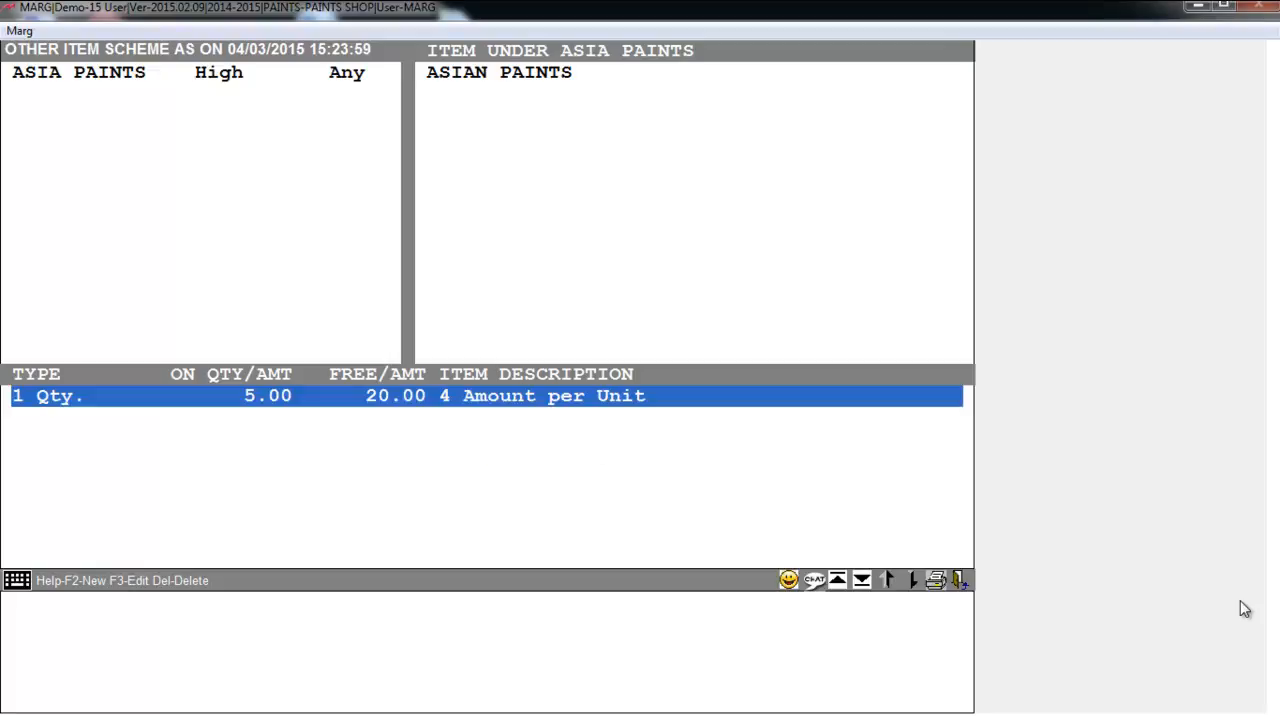
pyautogui.press('Escape')
# - Leave the scheme list and start new sale bill 00006 for the customer
pyautogui.press('Escape')
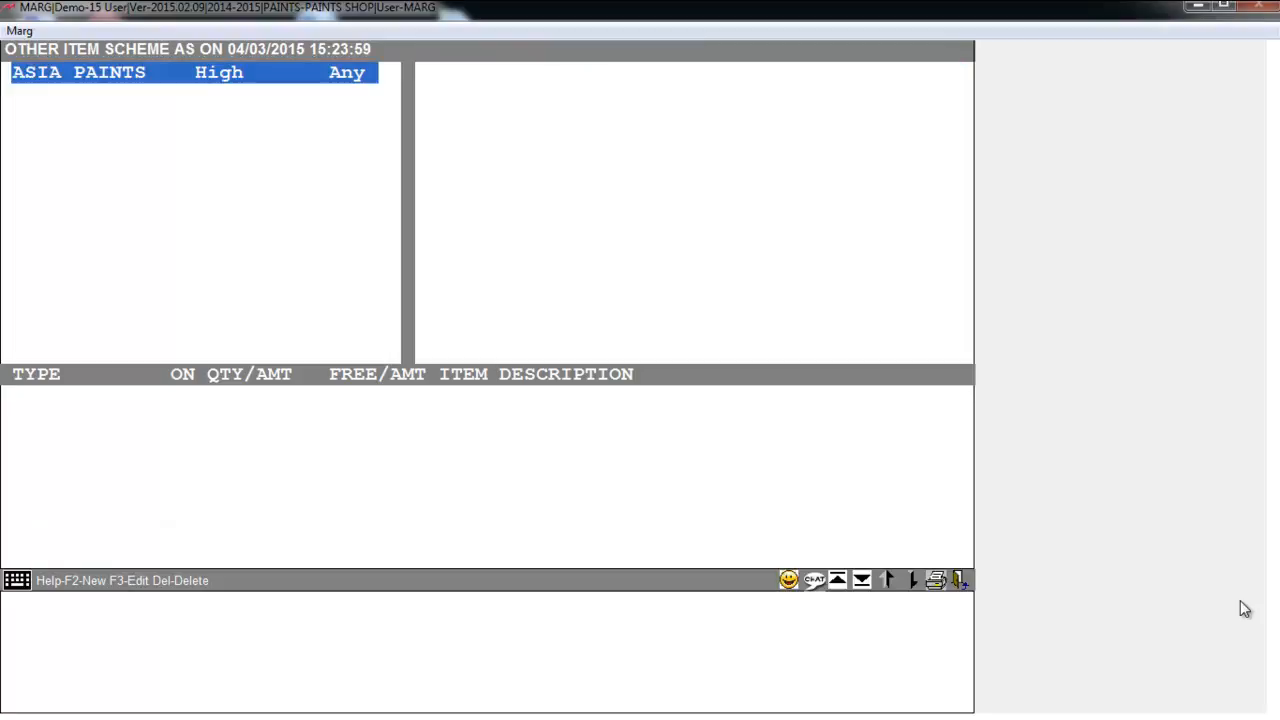
pyautogui.press('Escape')
pyautogui.press('Return')
pyautogui.press('Return')
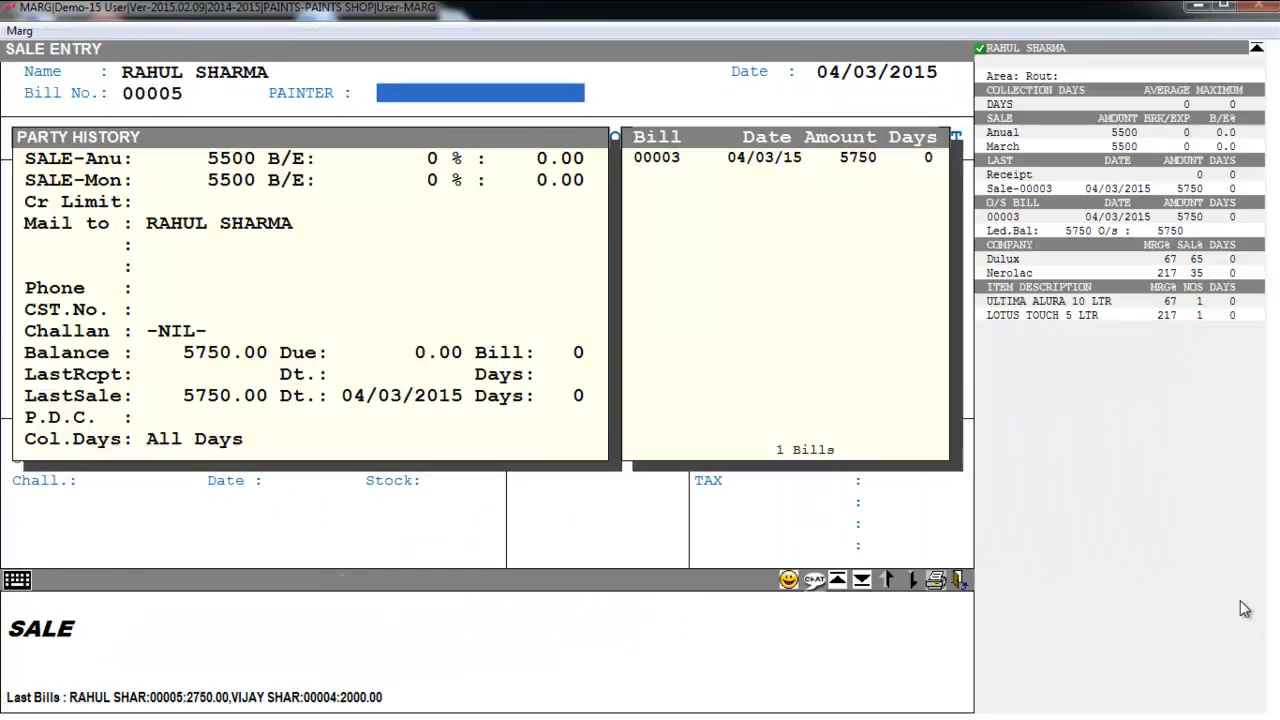
pyautogui.press('Return')
pyautogui.press('Return')
pyautogui.press('Return')
pyautogui.press('Return')
pyautogui.press('Return')
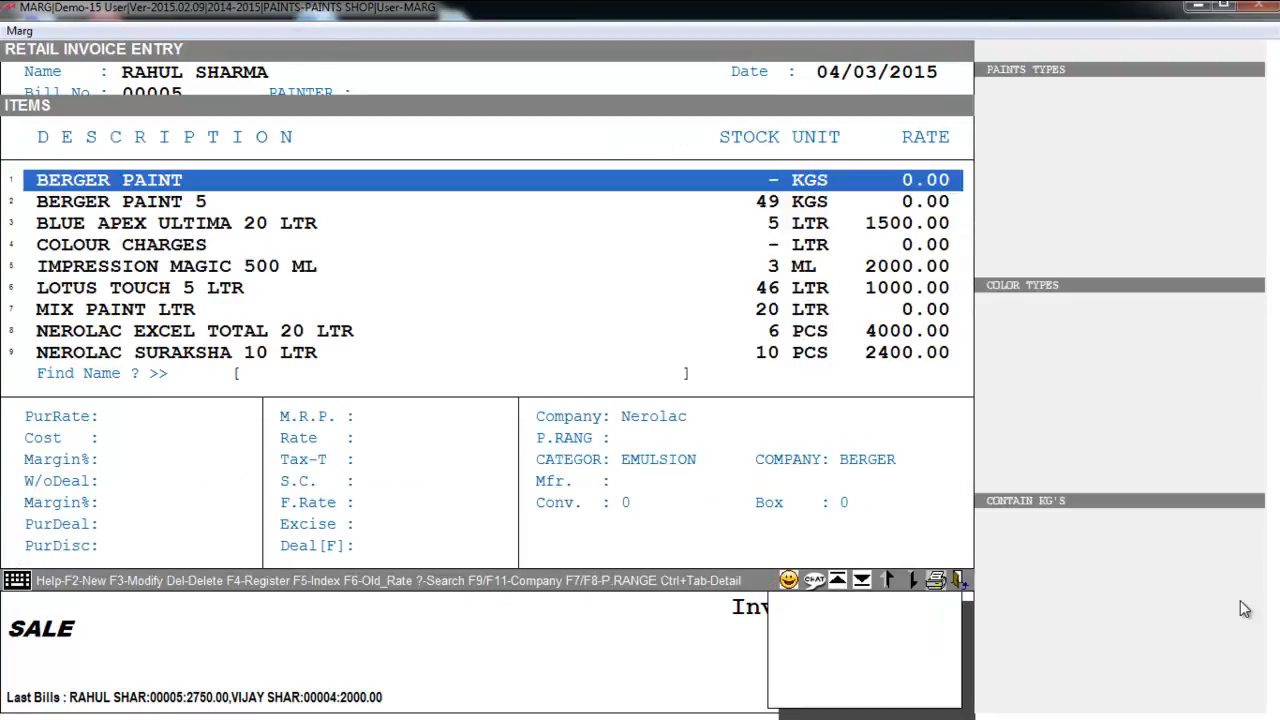
pyautogui.press('Down')
pyautogui.press('Down')
pyautogui.press('Down')
pyautogui.press('Down')
pyautogui.press('Down')
pyautogui.press('Down')
pyautogui.press('Down')
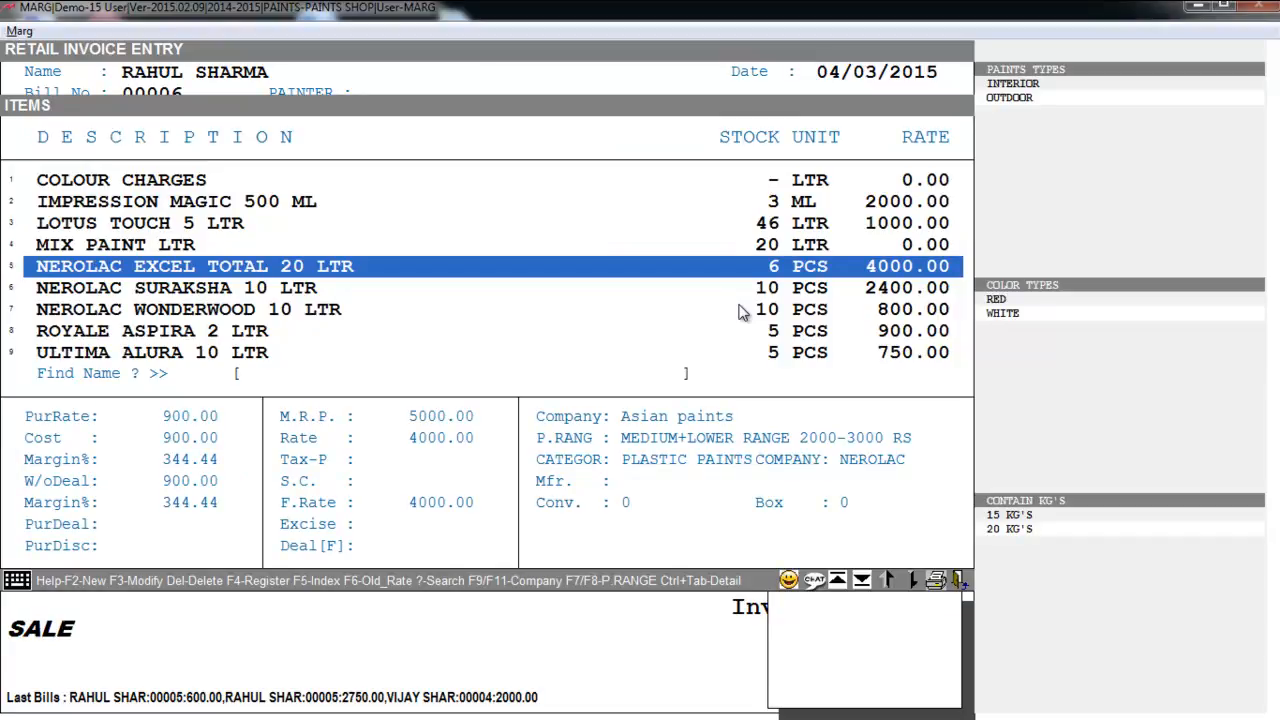
# - Filter products to Asian paints and add LOTUS TOUCH 5 LTR at rate 1000.00
pyautogui.press('F9')
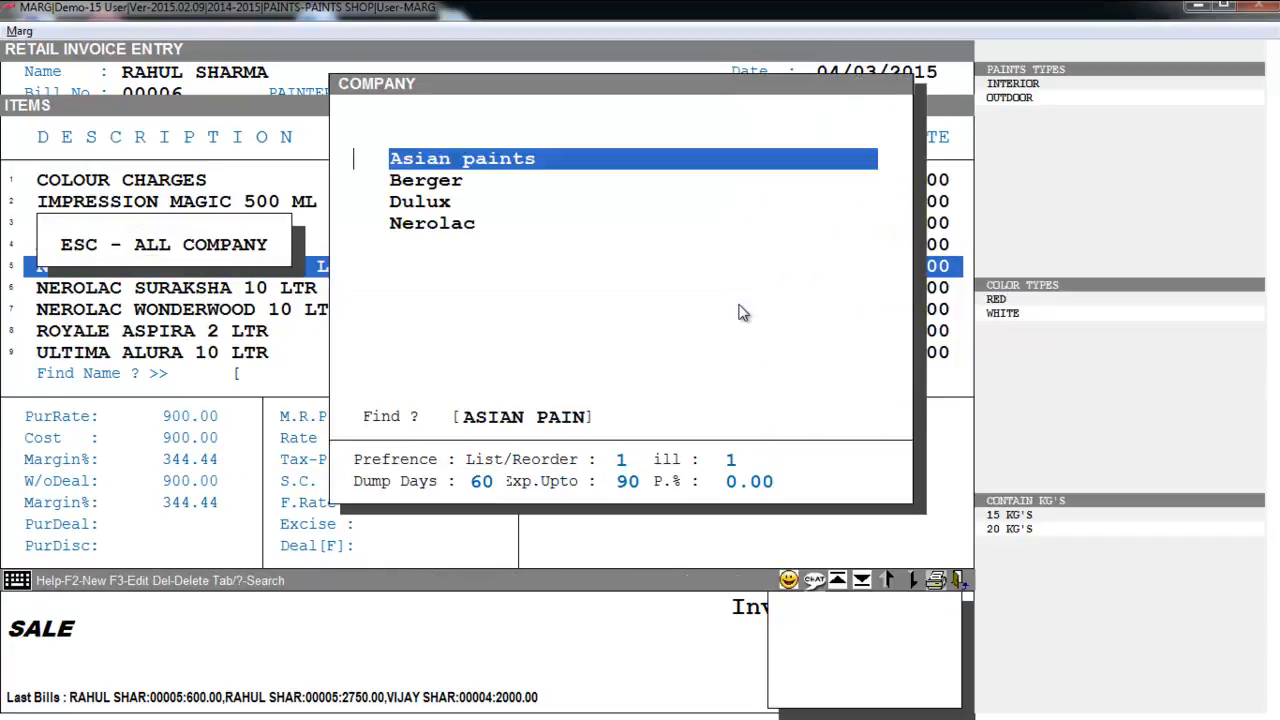
pyautogui.press('Up')
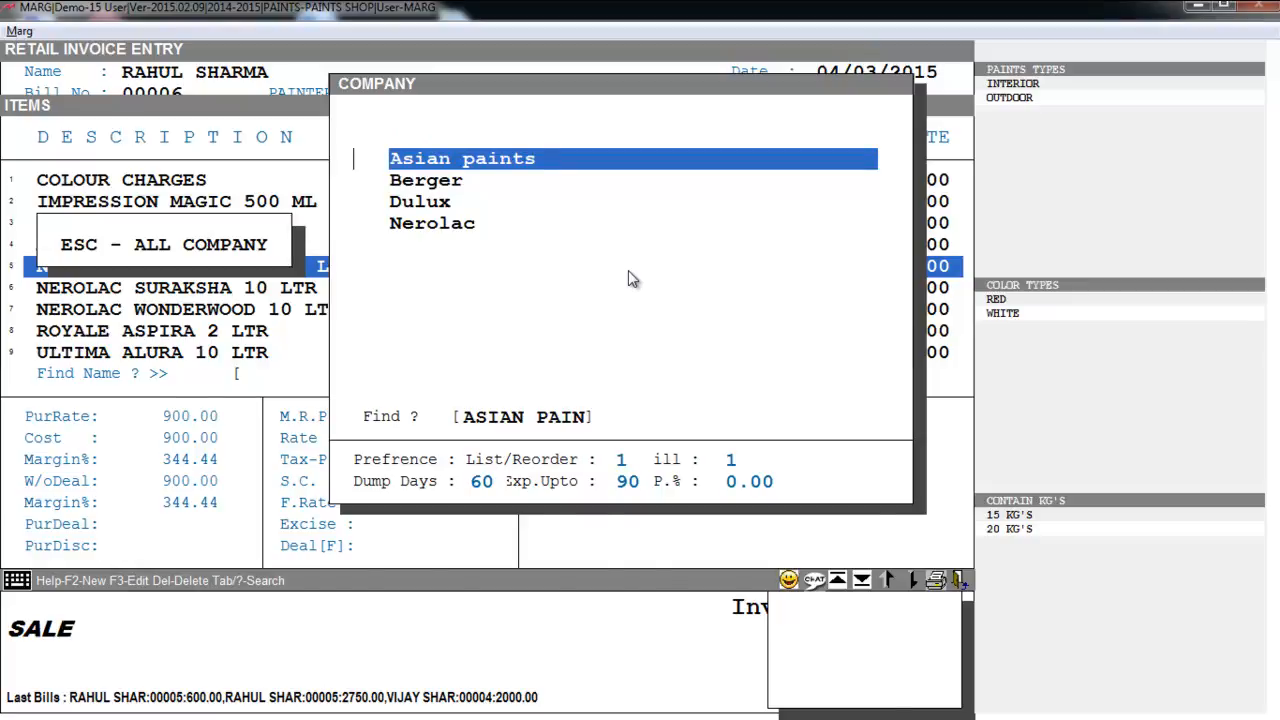
pyautogui.press('Return')
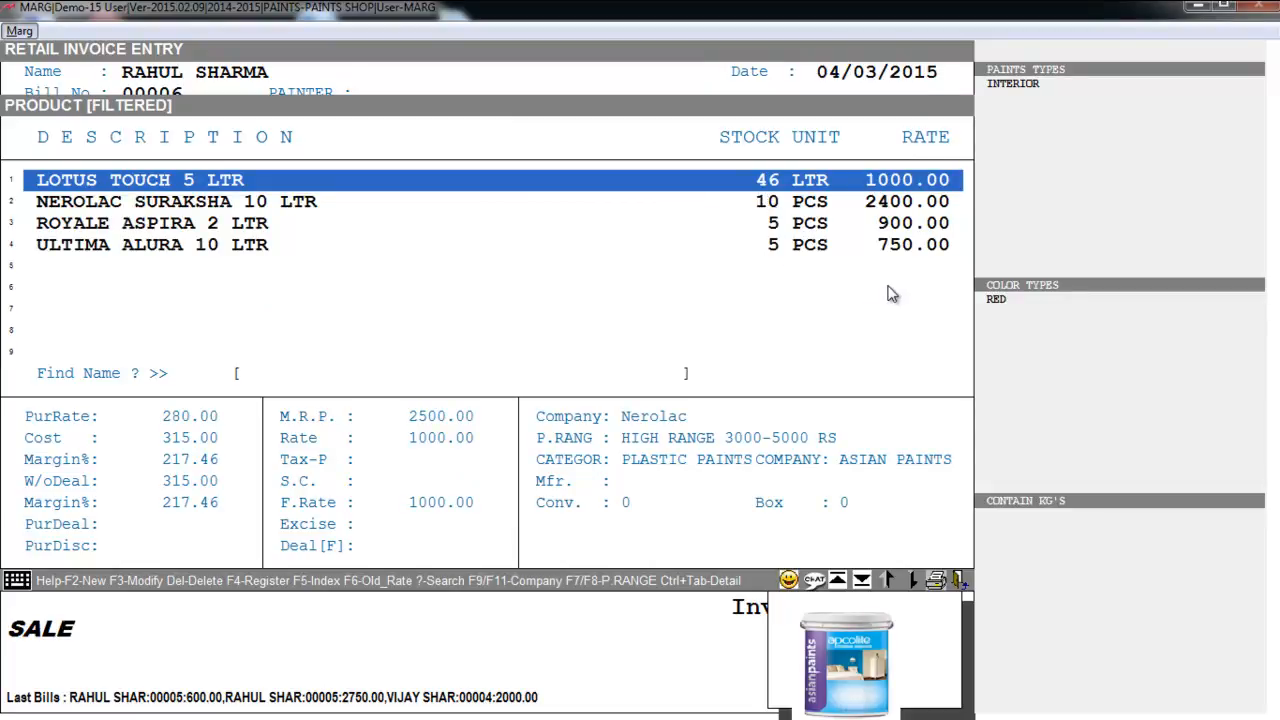
pyautogui.click(720, 240)
pyautogui.click(720, 206)
pyautogui.click(817, 185)
pyautogui.click(790, 203)
pyautogui.click(768, 226)
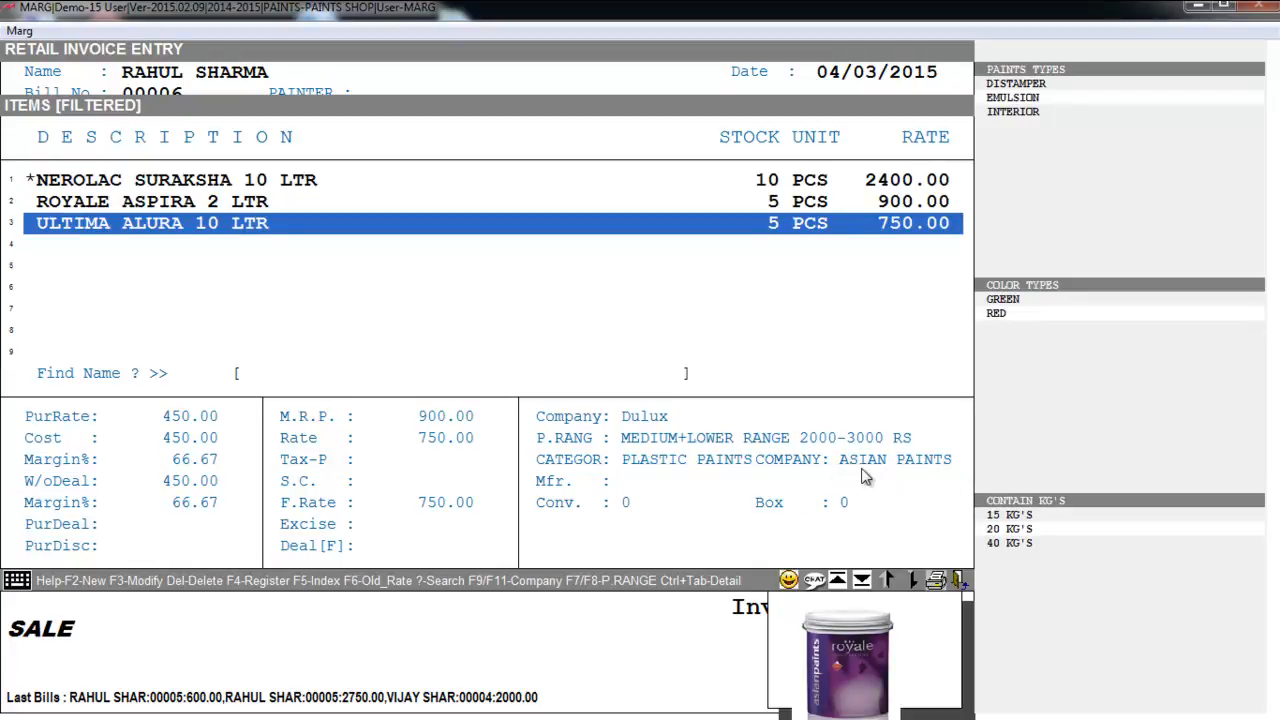
pyautogui.press('Up')
pyautogui.press('Up')
pyautogui.press('Up')
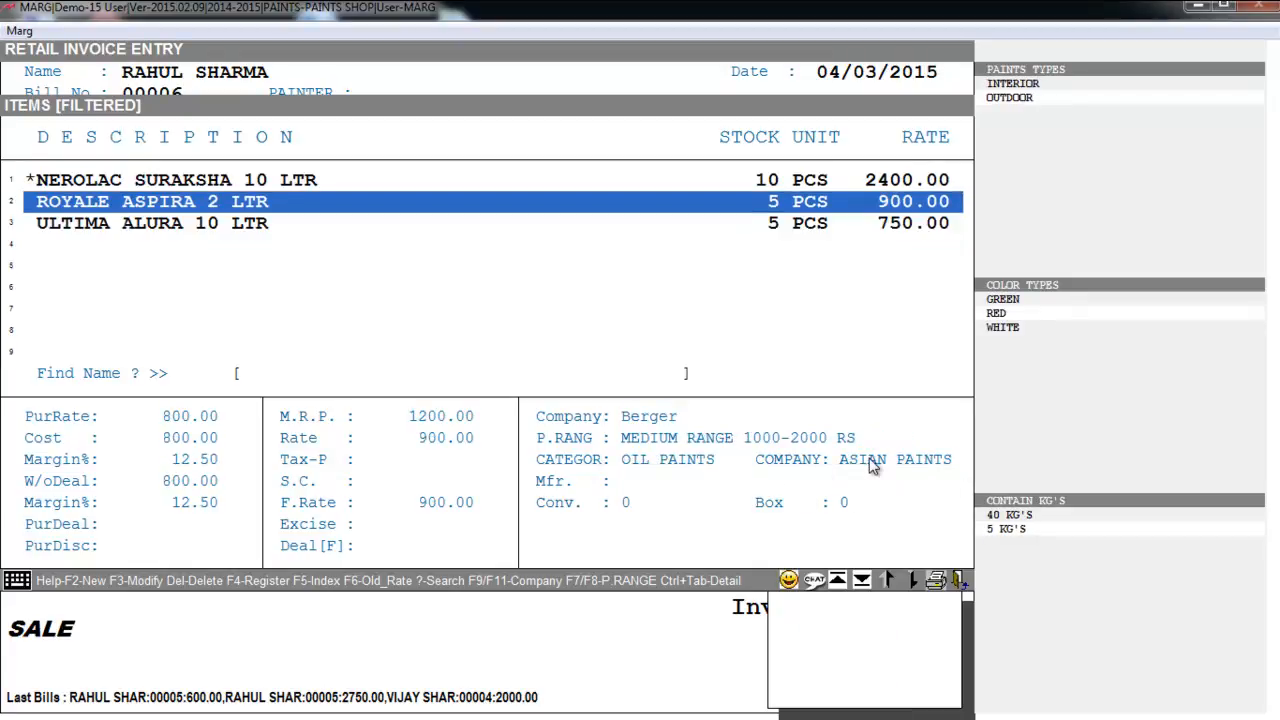
pyautogui.press('Up')
pyautogui.press('Down')
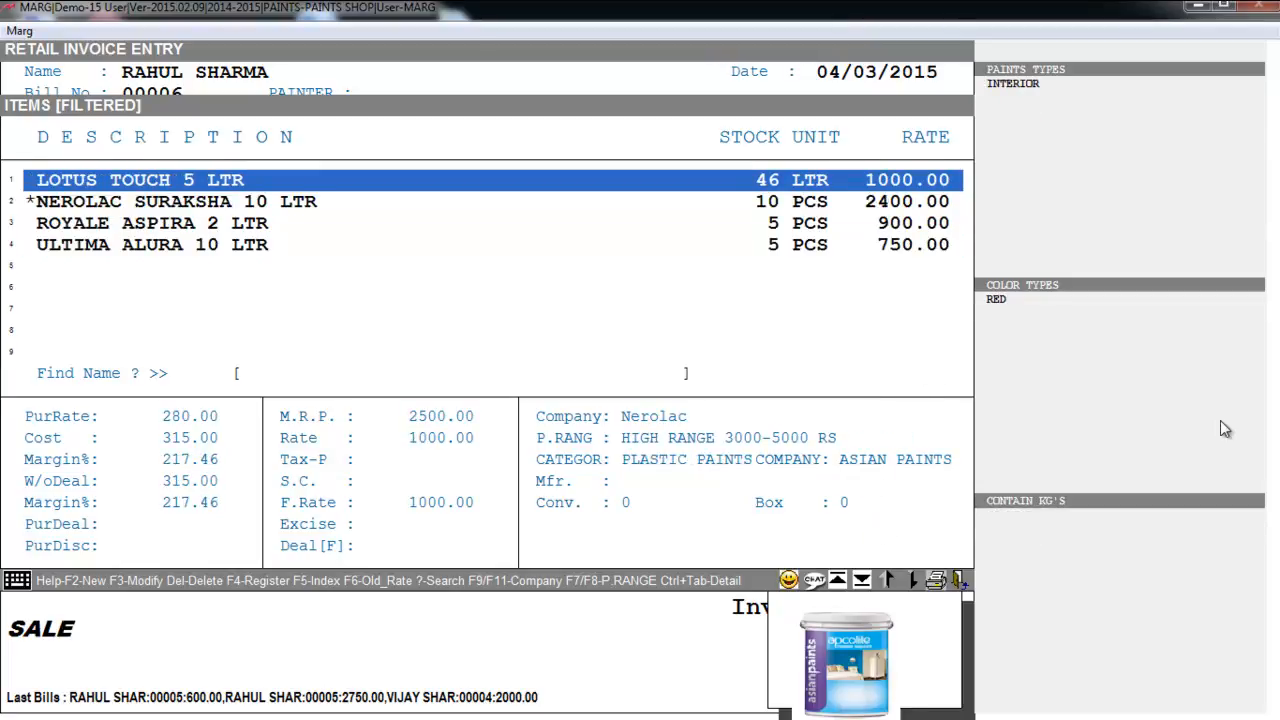
pyautogui.press('Return')
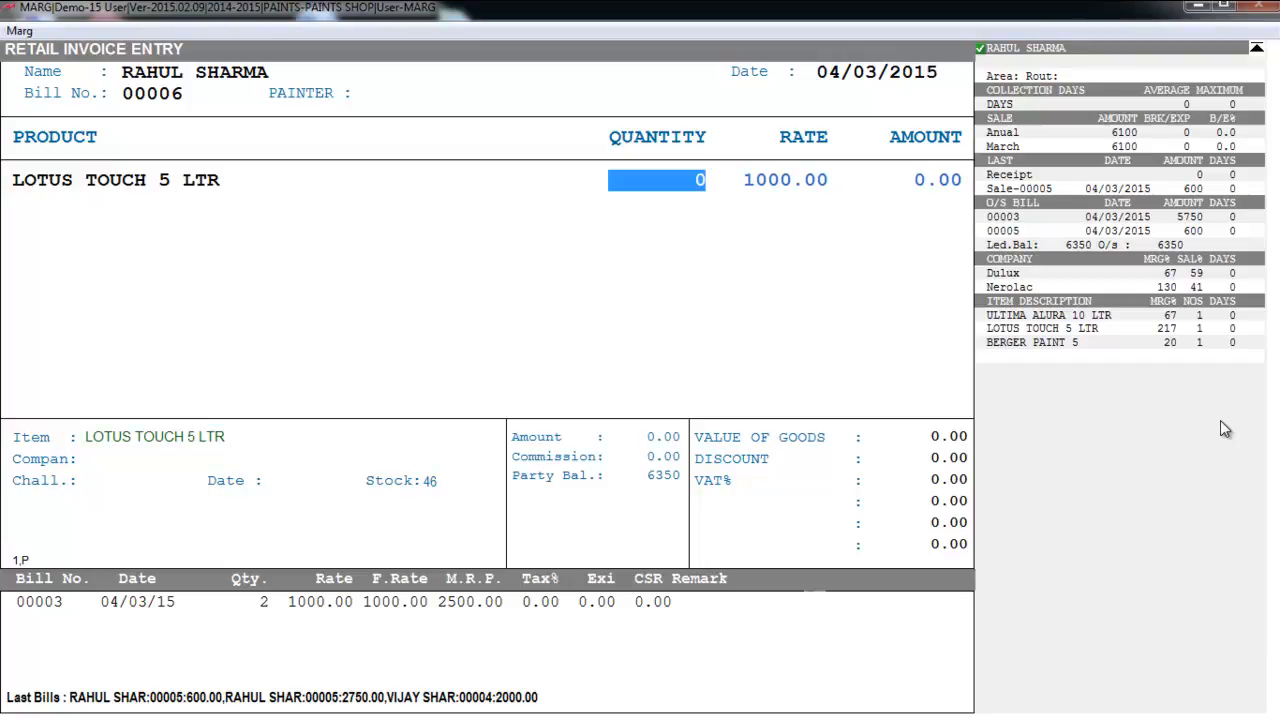
# - Enter quantity 5 and load group schemes to deduct 100.00 from the bill
pyautogui.write('5')
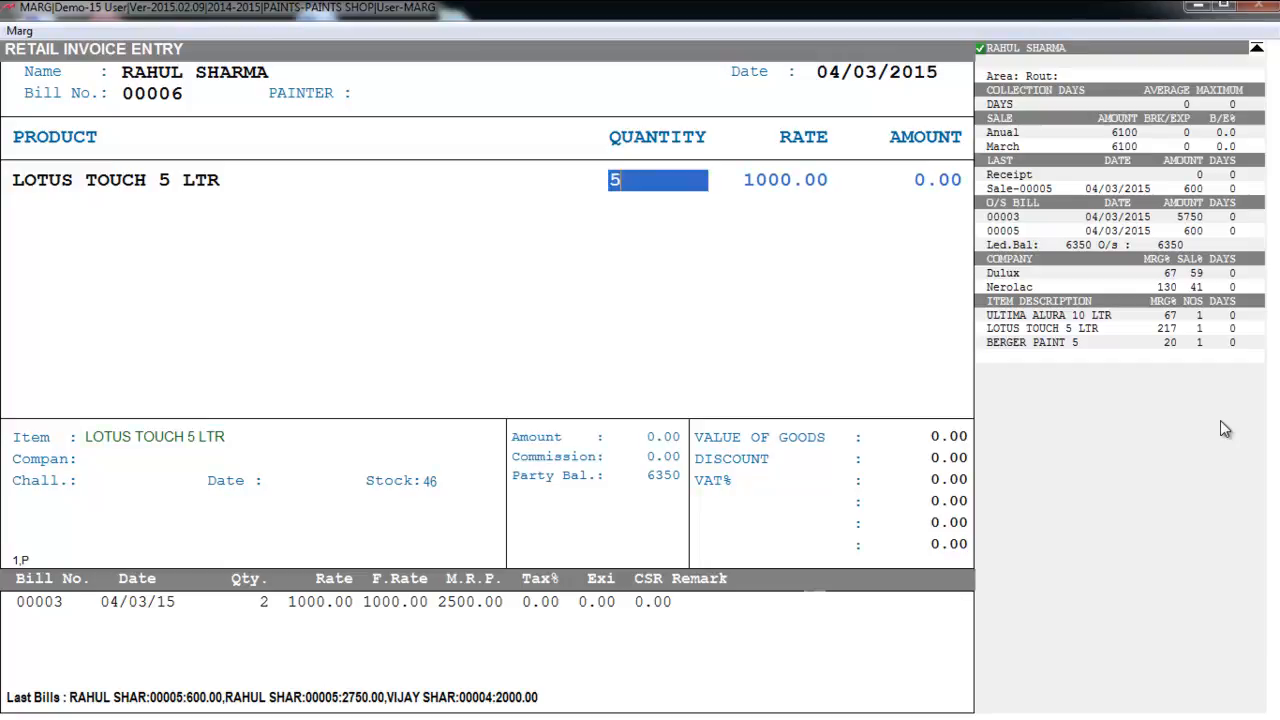
pyautogui.press('Return')
pyautogui.press('Return')
pyautogui.press('Return')
pyautogui.press('Return')
pyautogui.press('Tab')
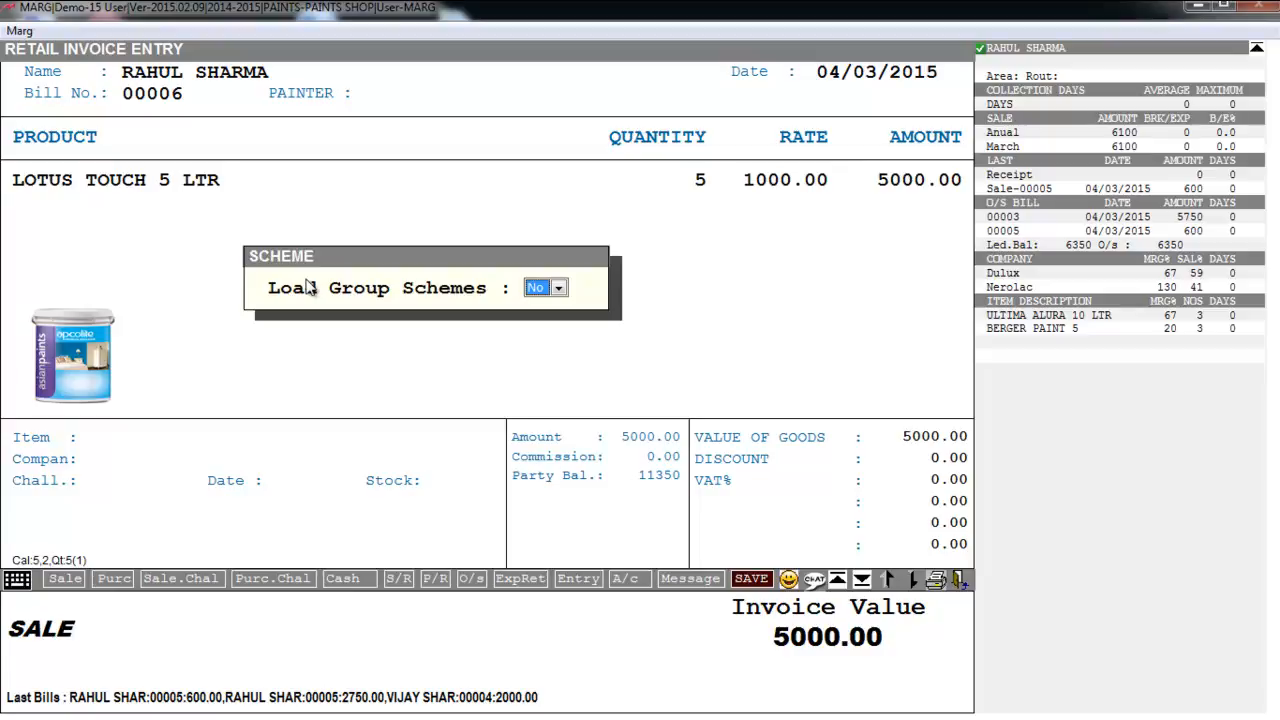
pyautogui.hotkey('alt', 'Down')
pyautogui.press('Up')
pyautogui.press('Return')
pyautogui.press('Return')
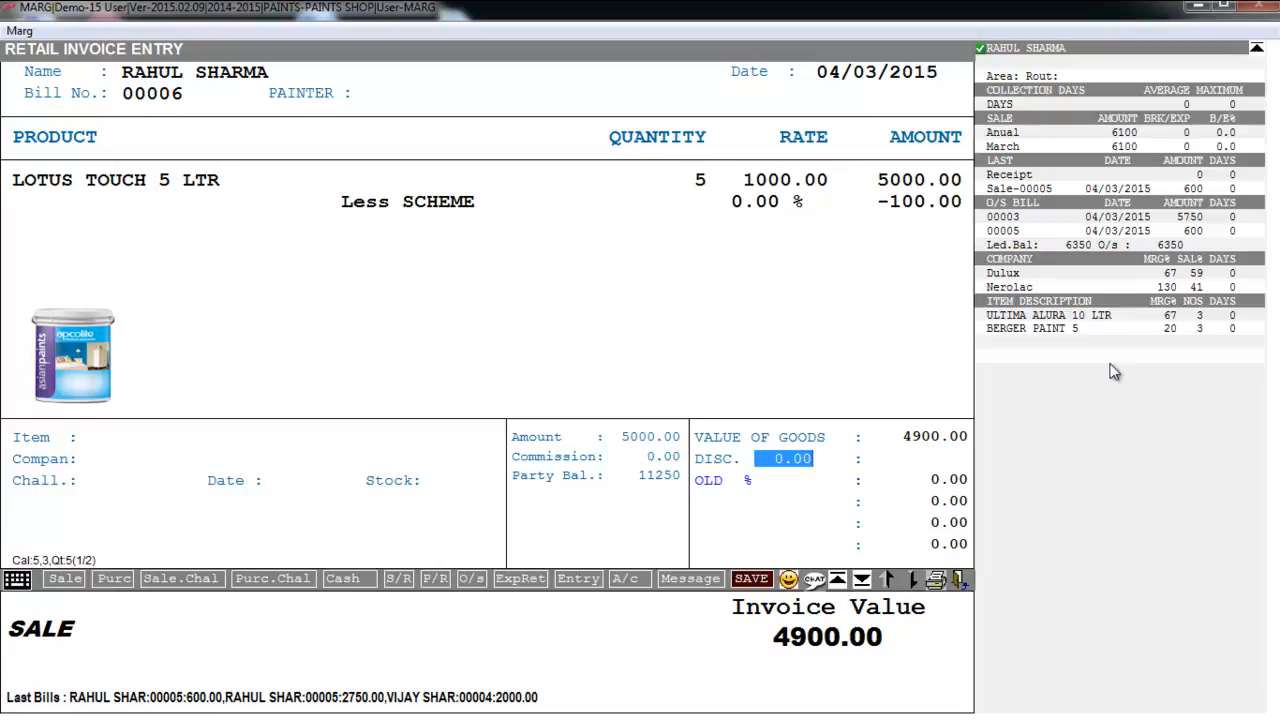
# - Save the bill totalling 4900.00 and skip printing copies
pyautogui.press('Return')
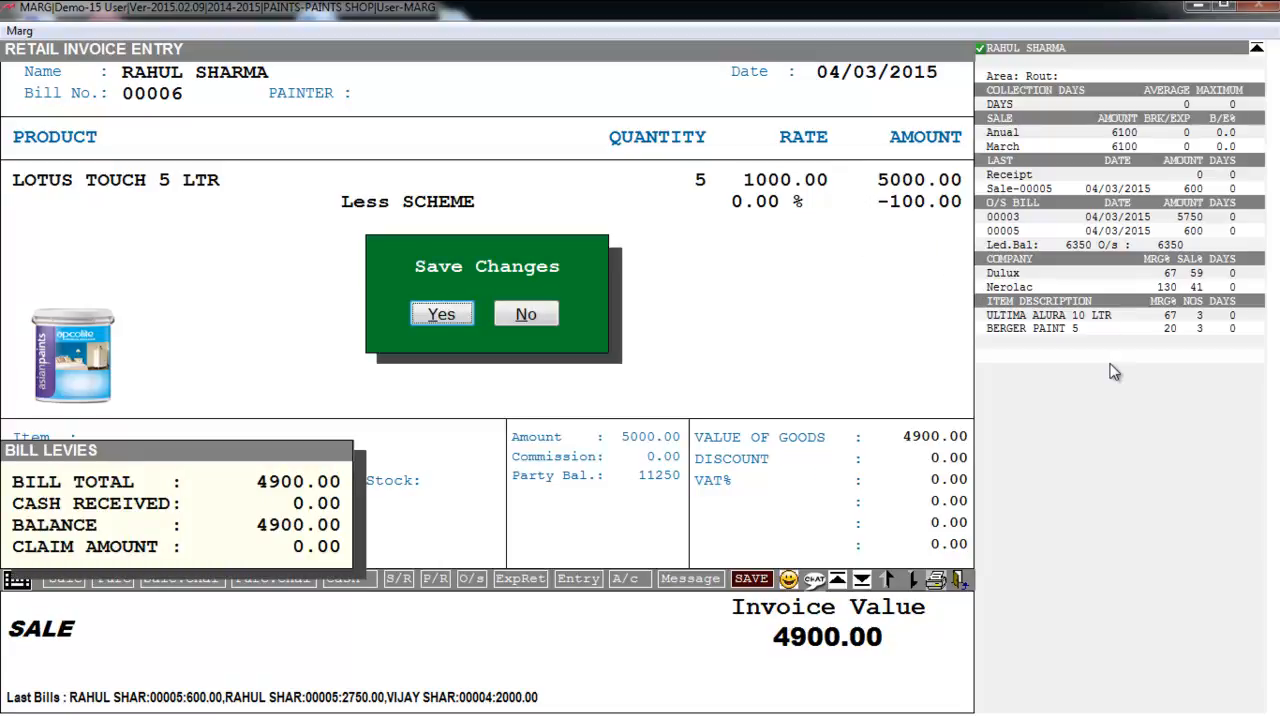
pyautogui.press('Return')
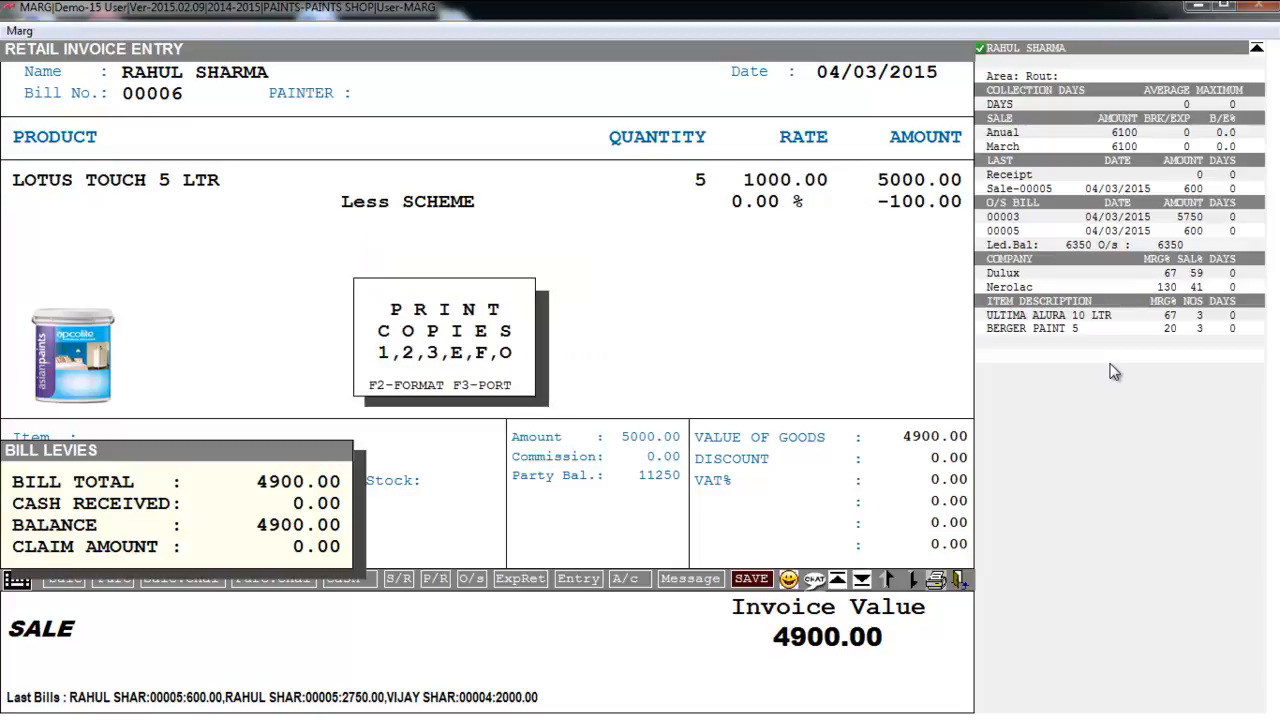
pyautogui.press('Escape')
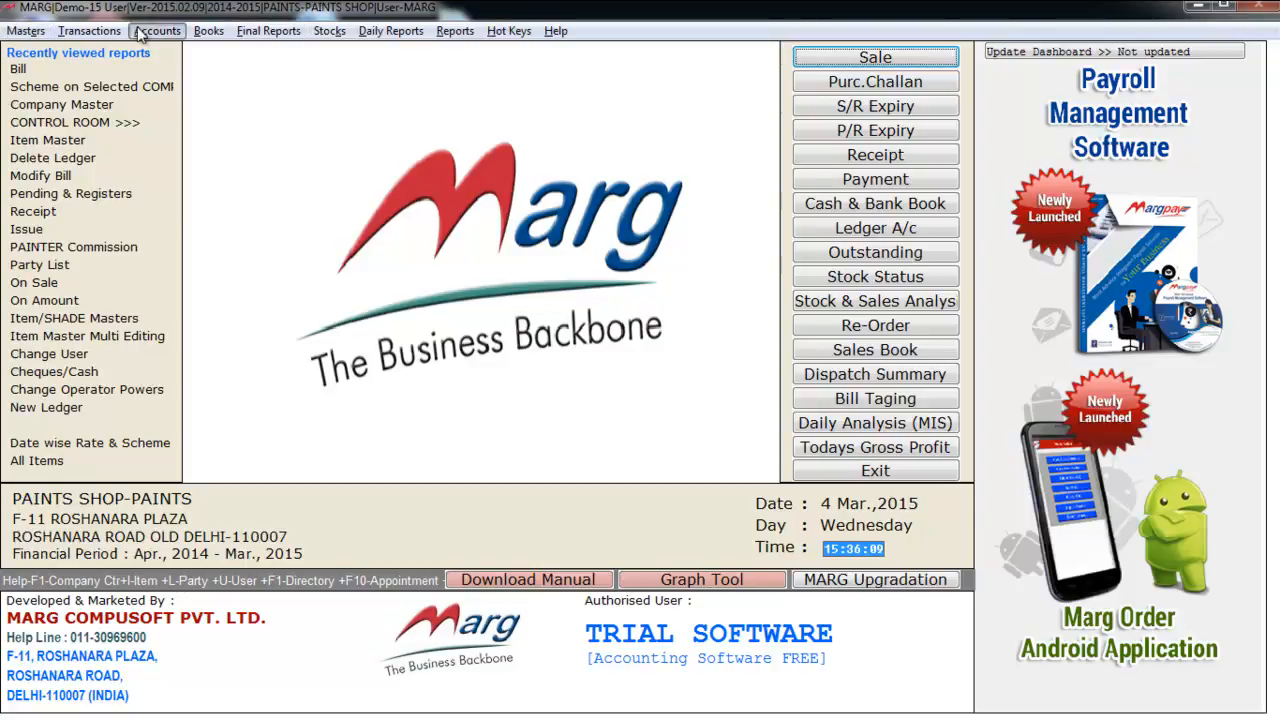
pyautogui.click(268, 31)
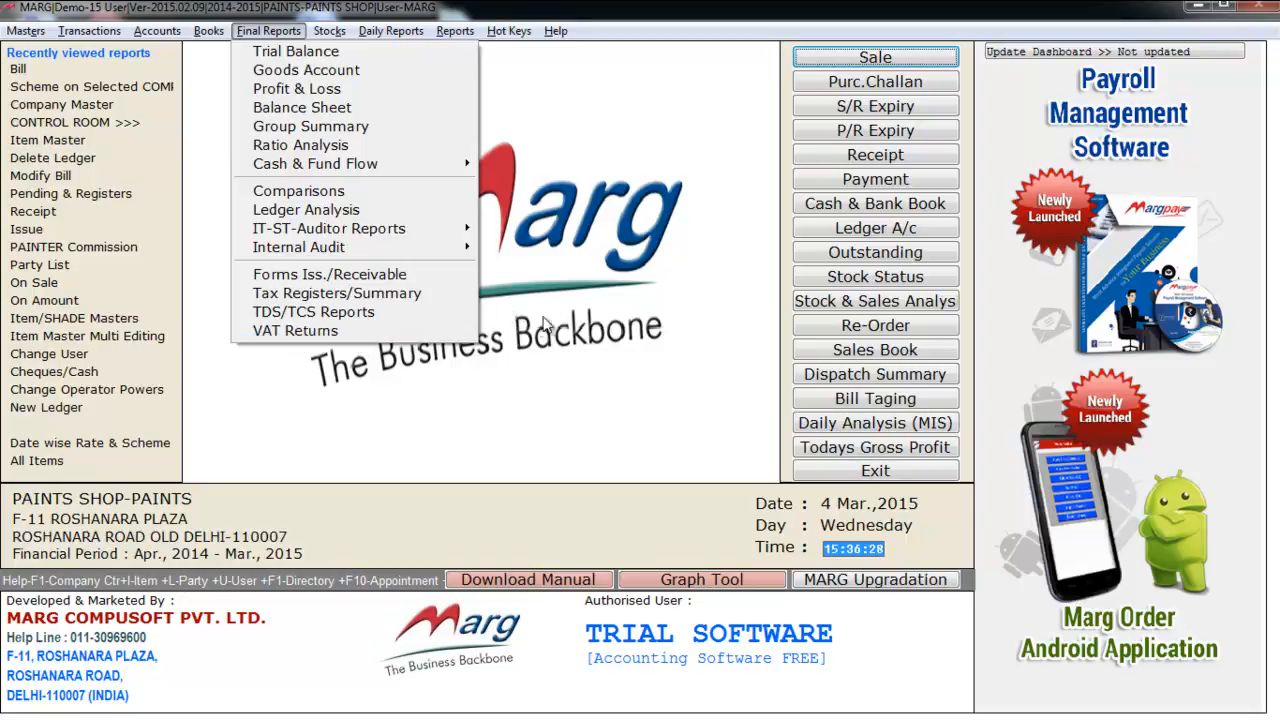
pyautogui.click(509, 203)
pyautogui.click(329, 30)
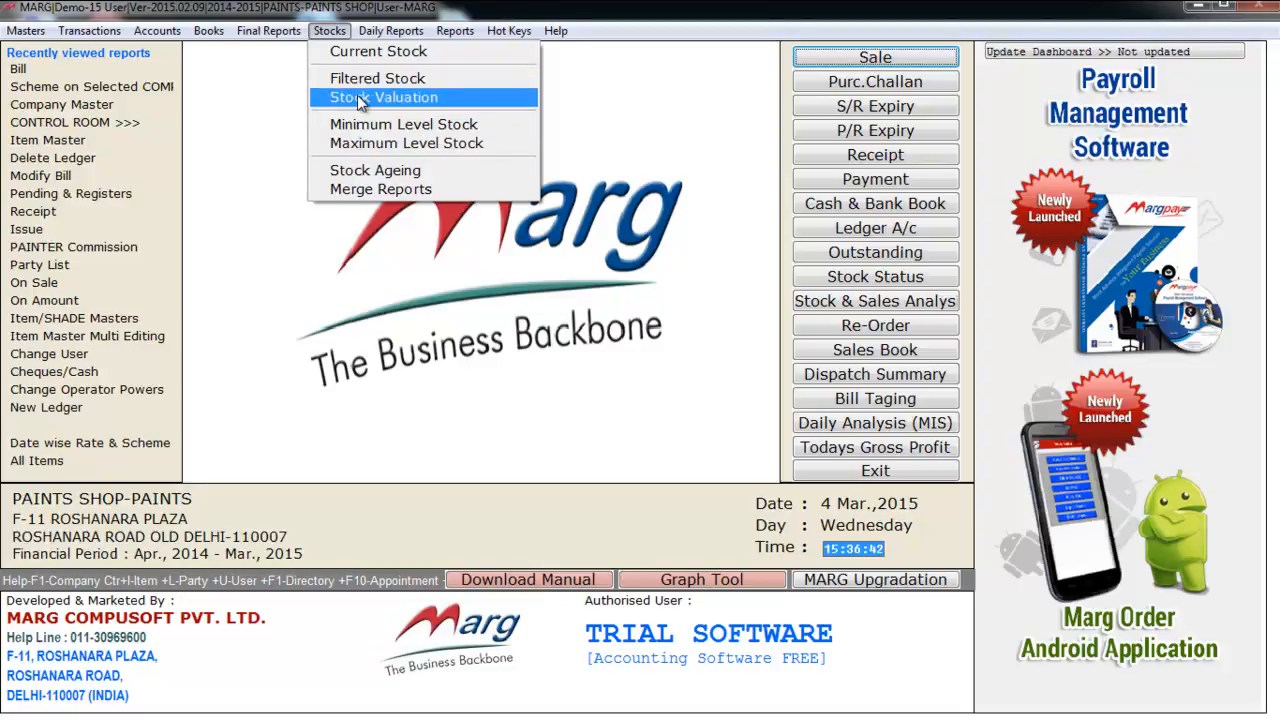
pyautogui.moveTo(383, 36)
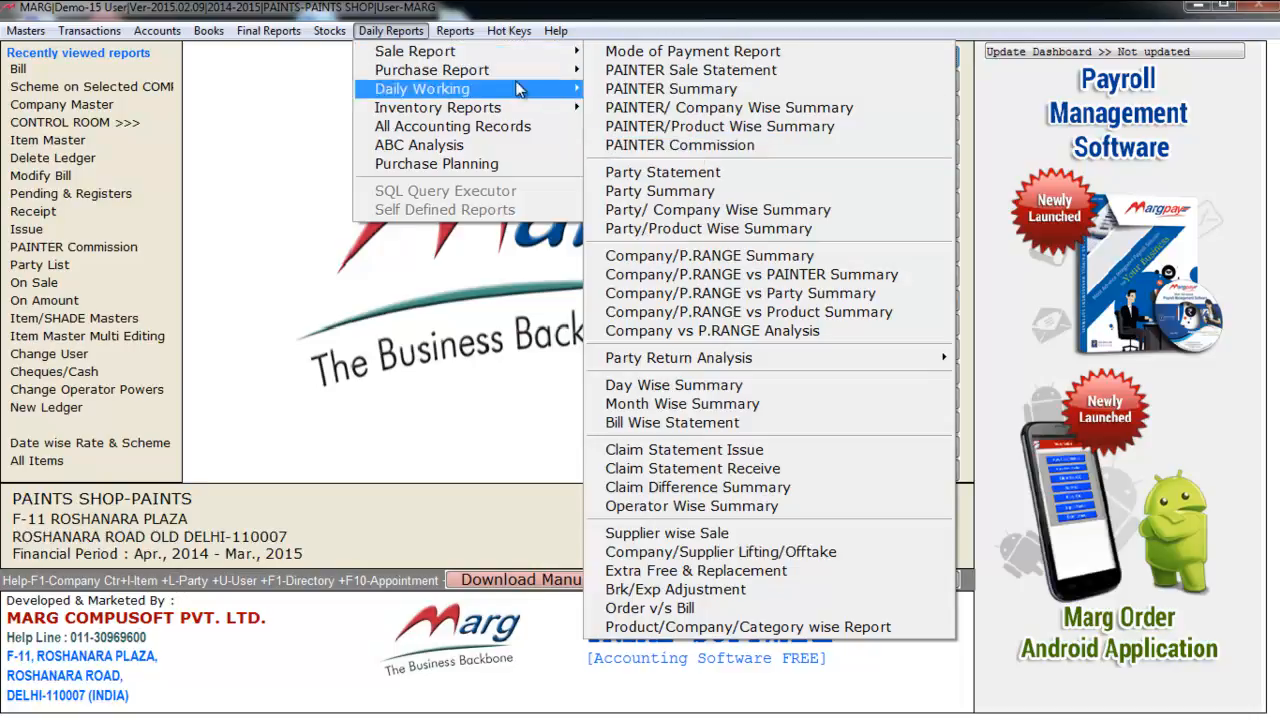
pyautogui.moveTo(457, 74)
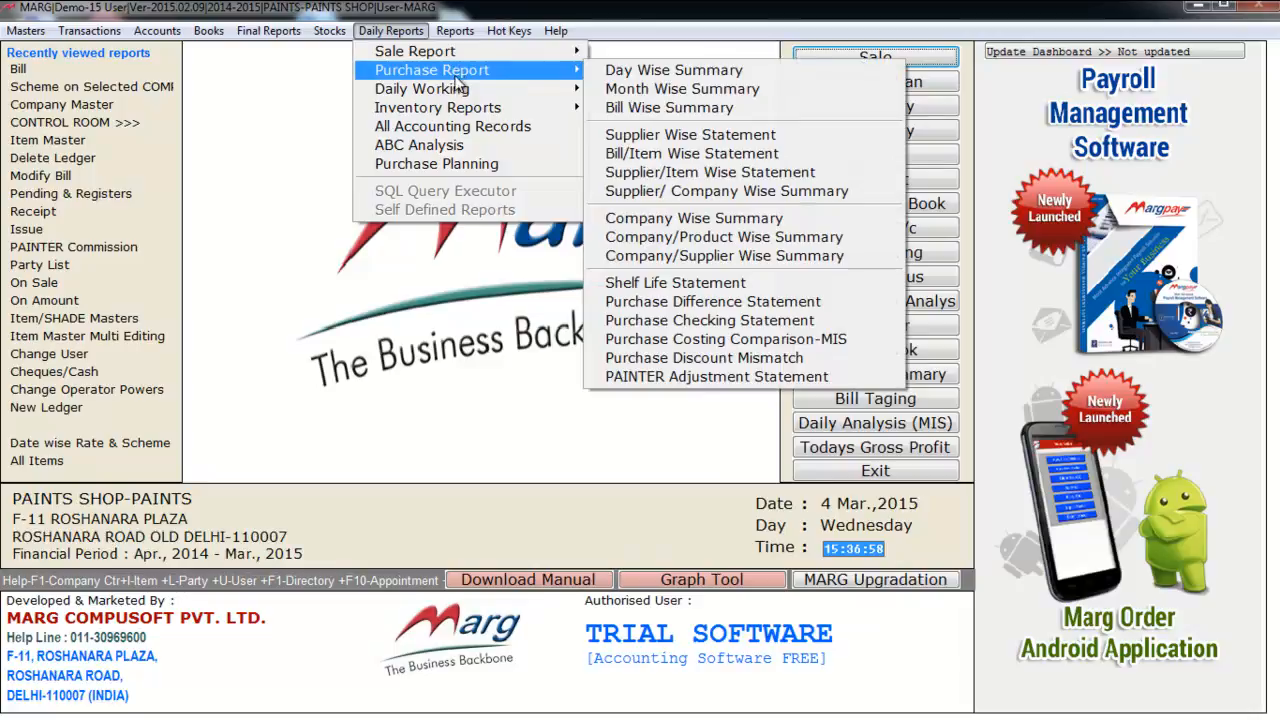
pyautogui.moveTo(465, 100)
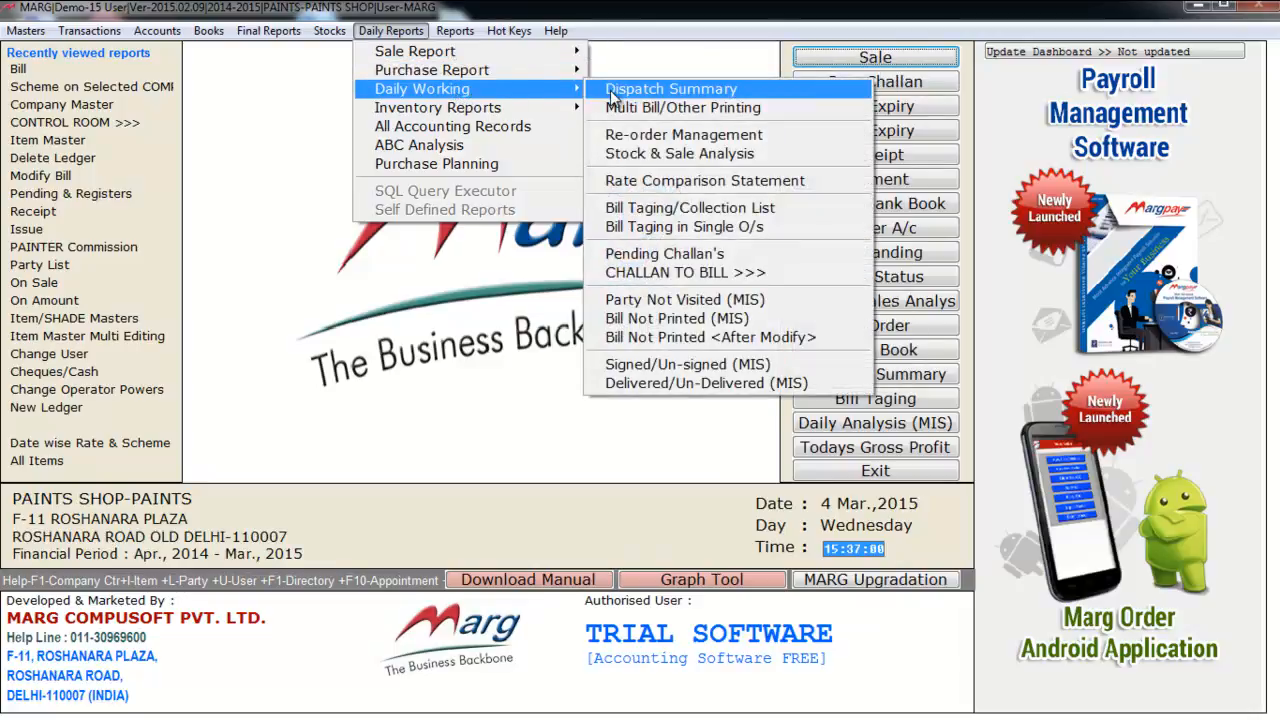
pyautogui.click(472, 34)
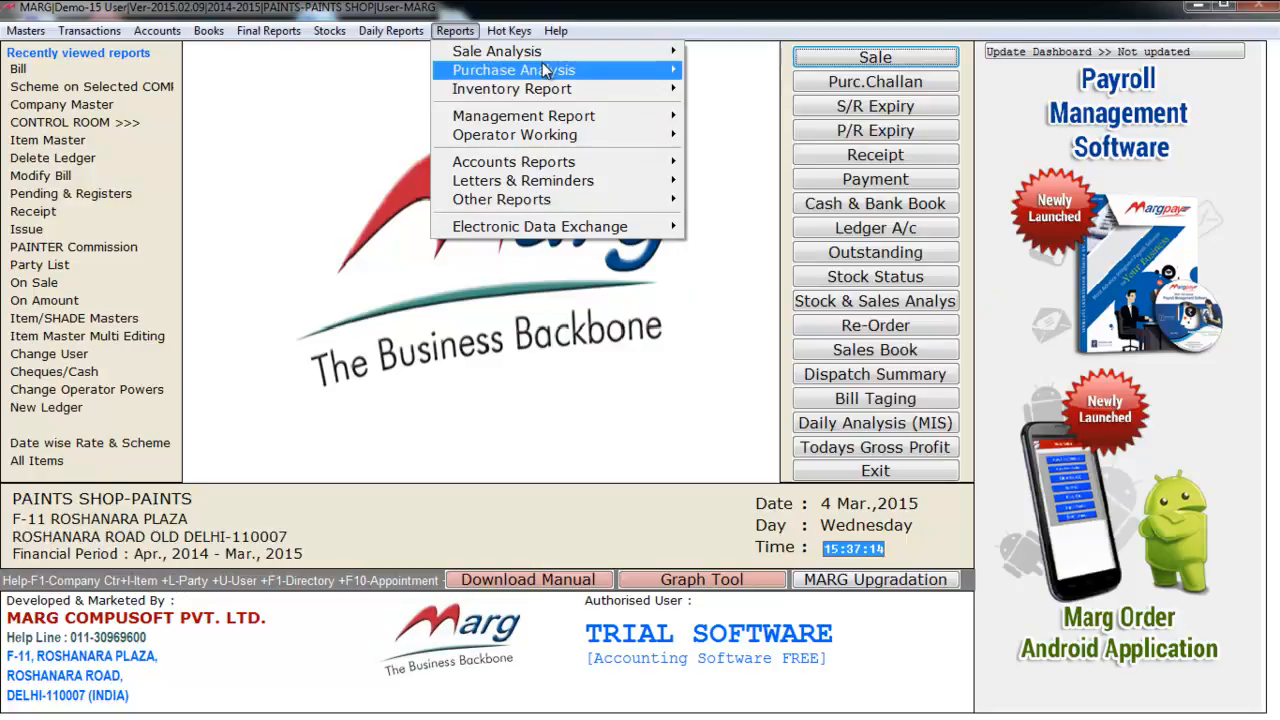
pyautogui.click(390, 156)
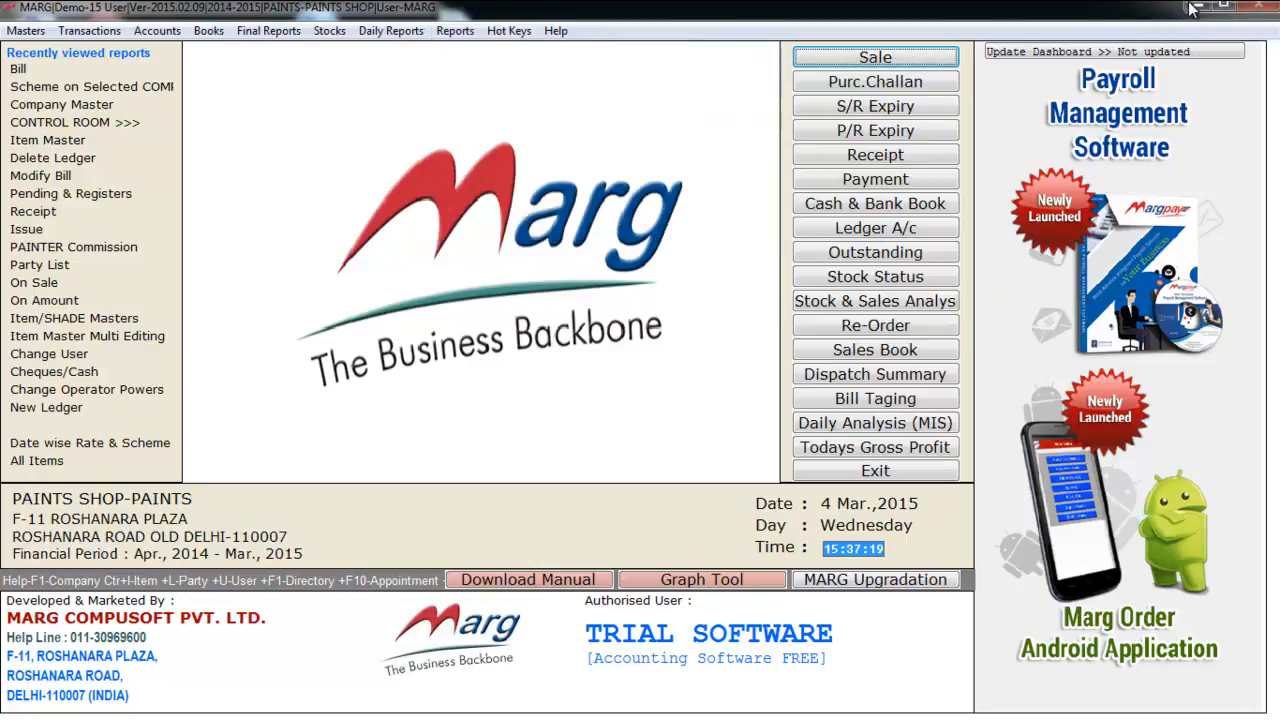